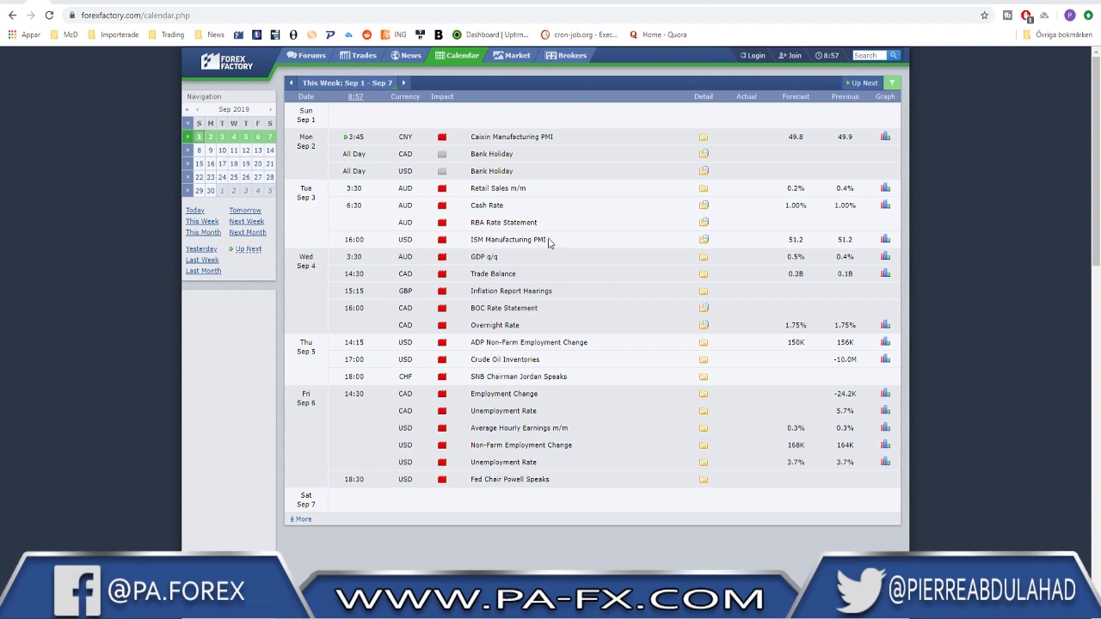
- Review the high-impact economic events for September 1 to 7 in the calendar, from Tuesday's ISM Manufacturing PMI through Friday's releases
left_click_drag(548, 242, 483, 245)
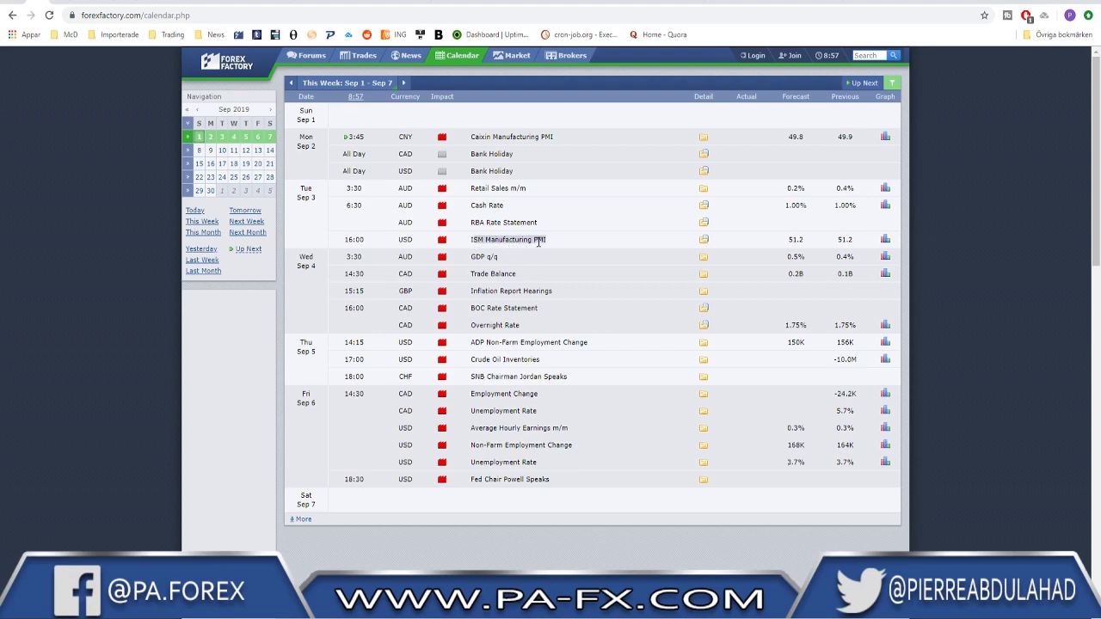
scroll(539, 242, "down", 1)
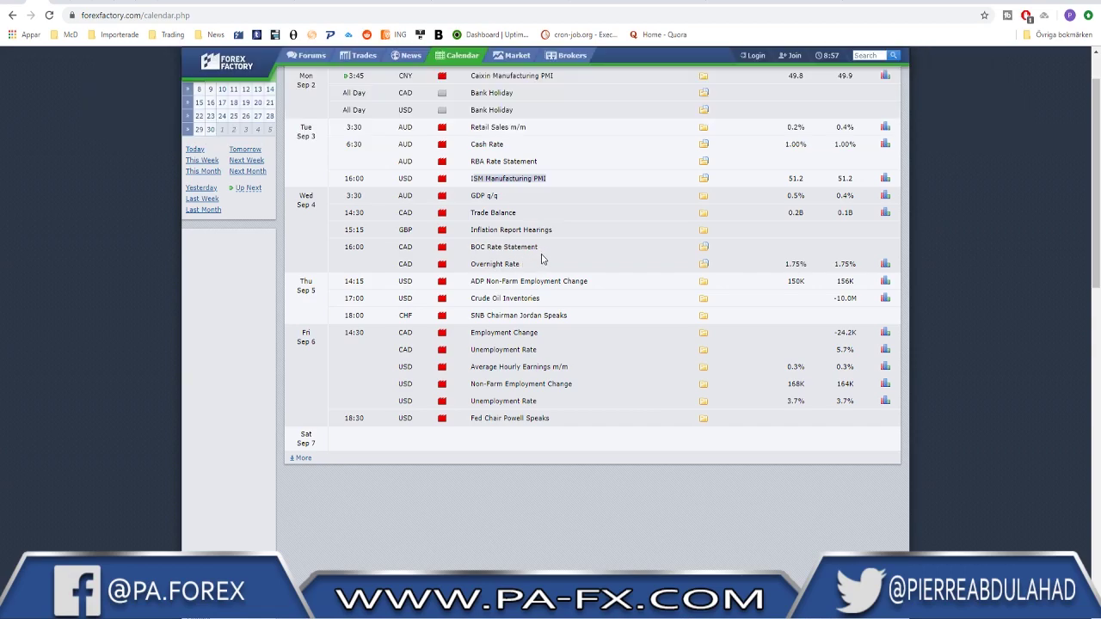
scroll(545, 259, "down", 1)
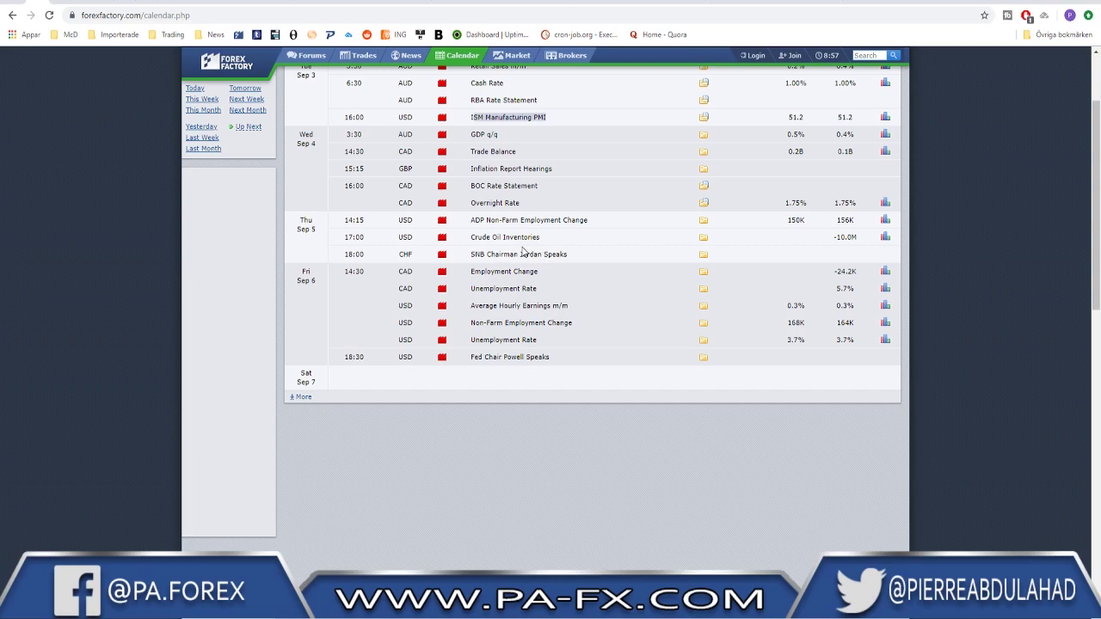
scroll(528, 241, "down", 1)
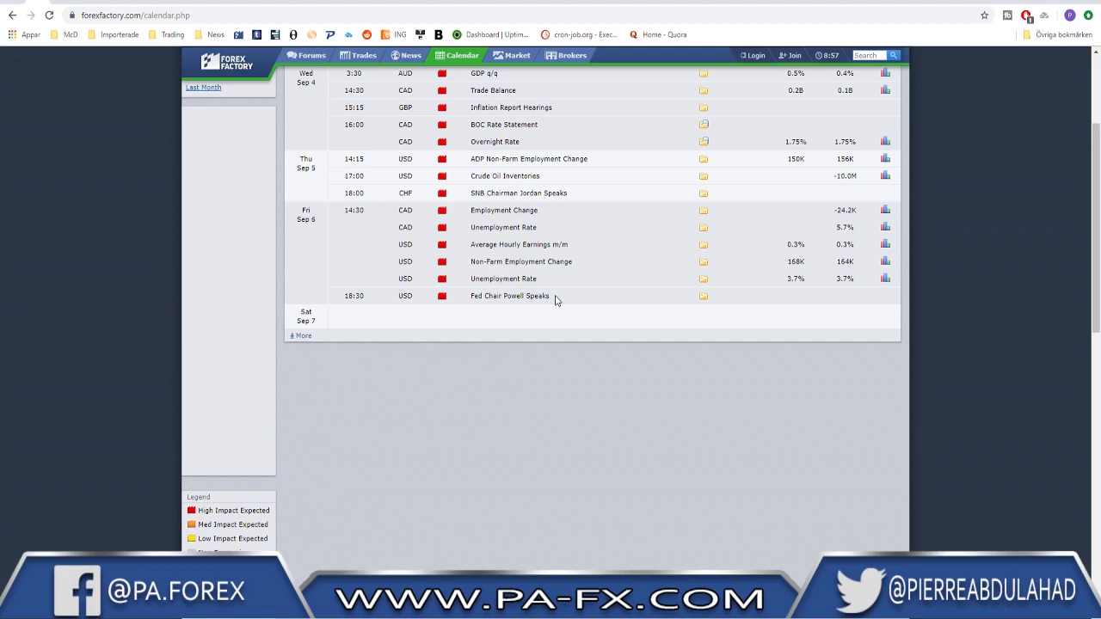
scroll(555, 300, "up", 3)
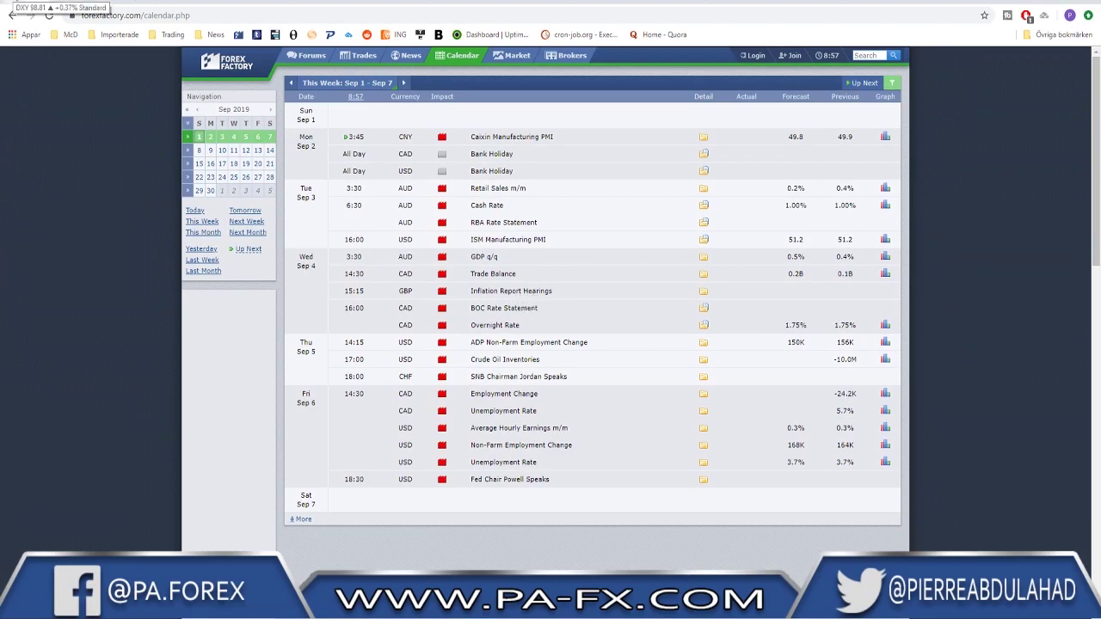
- Switch to the TradingView DXY chart and examine the most recent monthly candles below the 100.39 resistance line
left_click(12, 16)
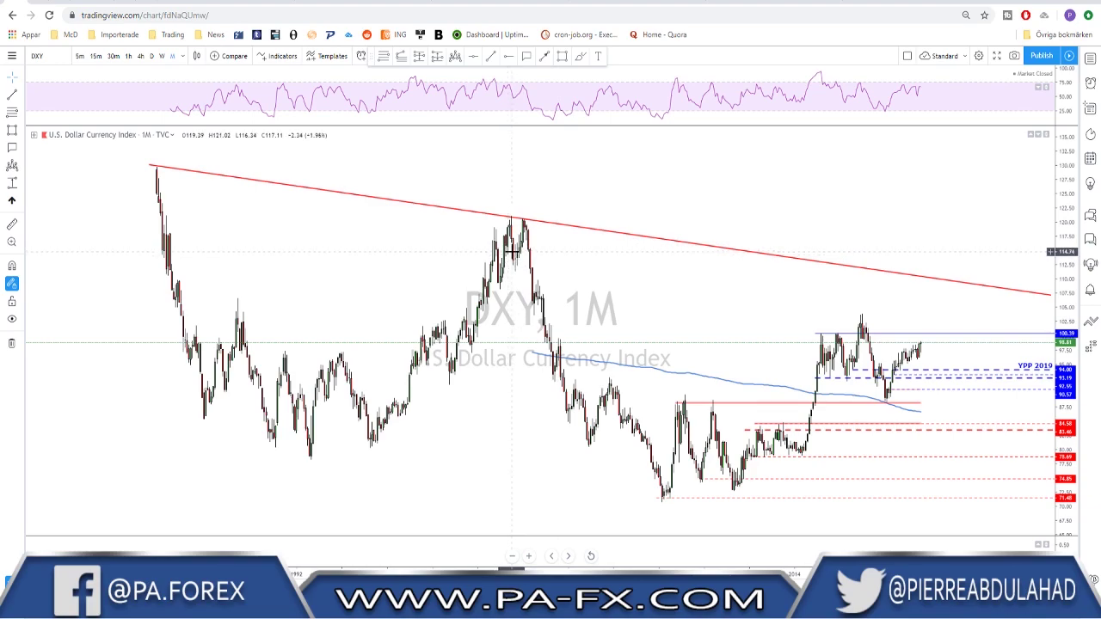
scroll(505, 253, "up", 3)
scroll(494, 256, "up", 3)
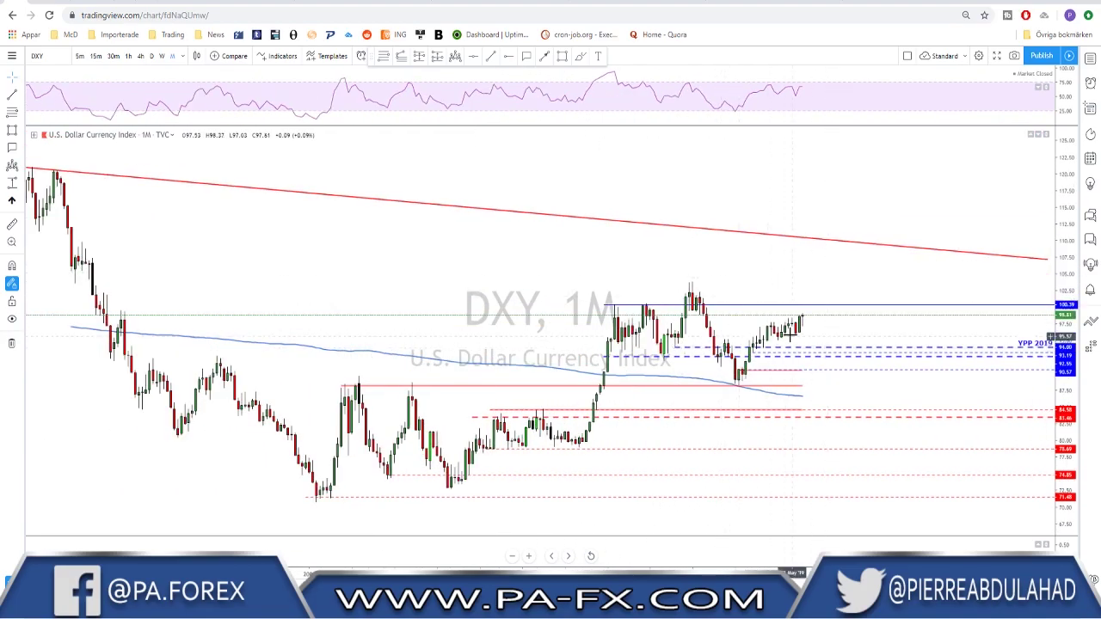
left_click_drag(814, 293, 888, 324)
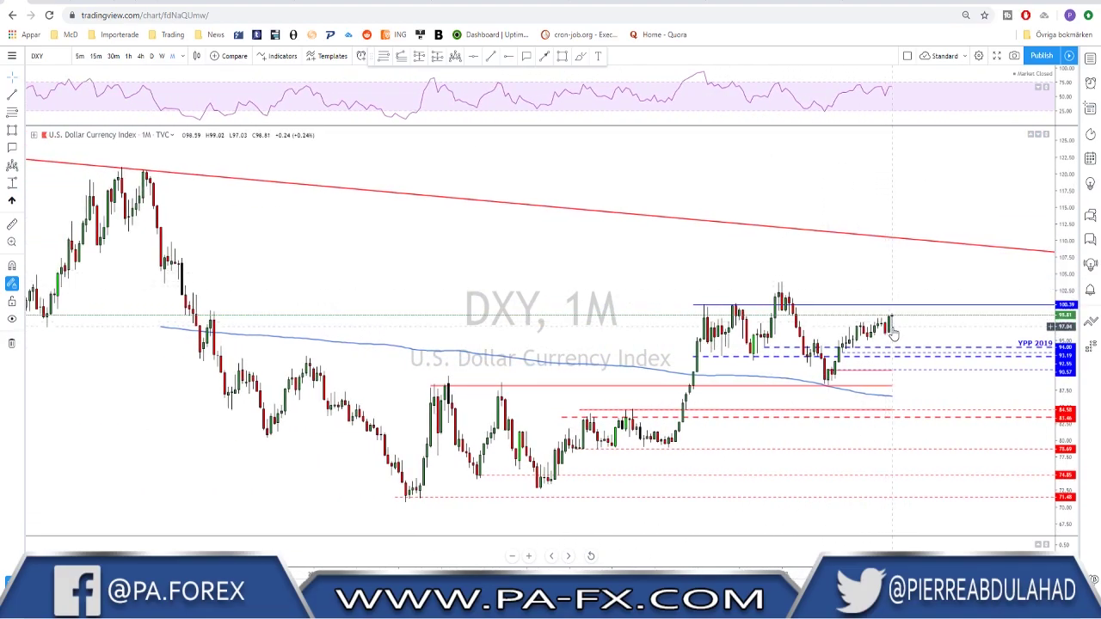
scroll(850, 301, "up", 2)
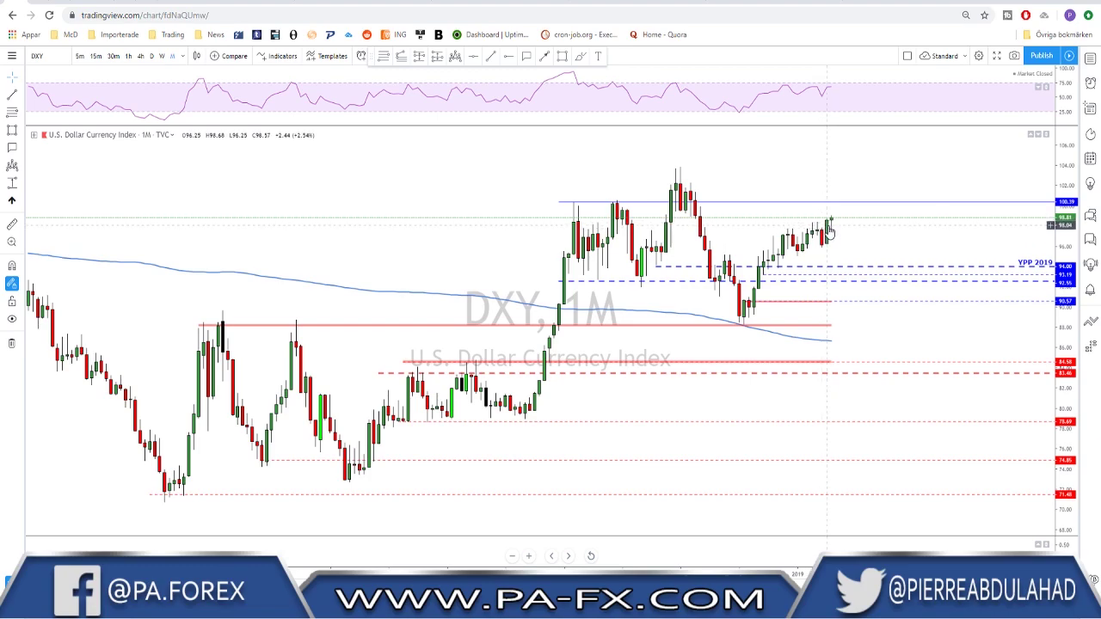
scroll(828, 234, "up", 1)
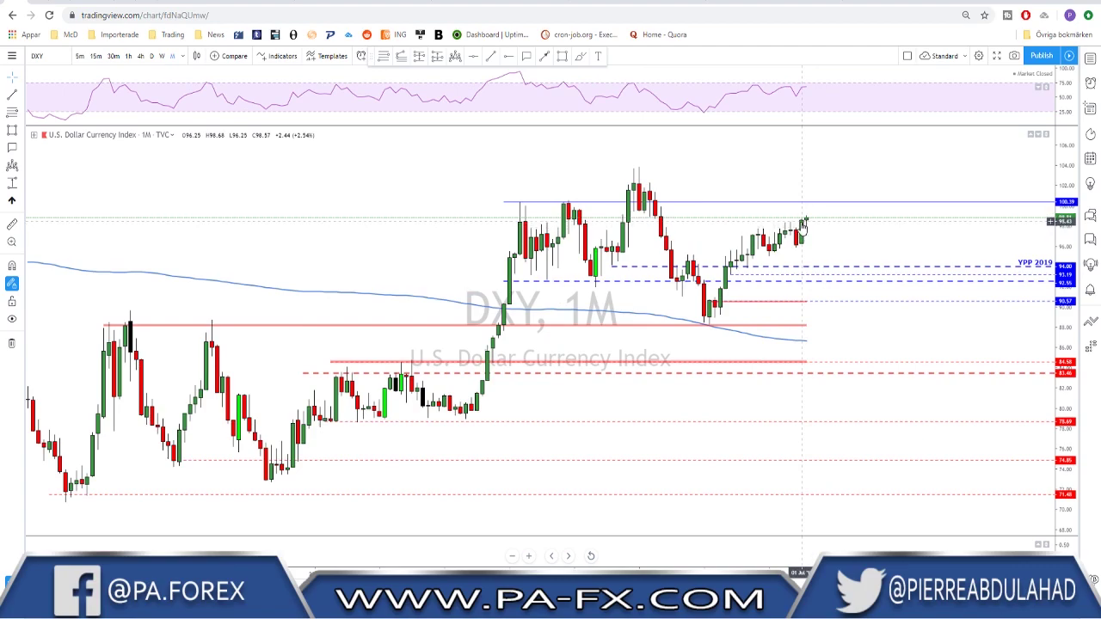
- Compare the weekly and monthly DXY charts, ending on the weekly timeframe with the latest candles in view
left_click(162, 56)
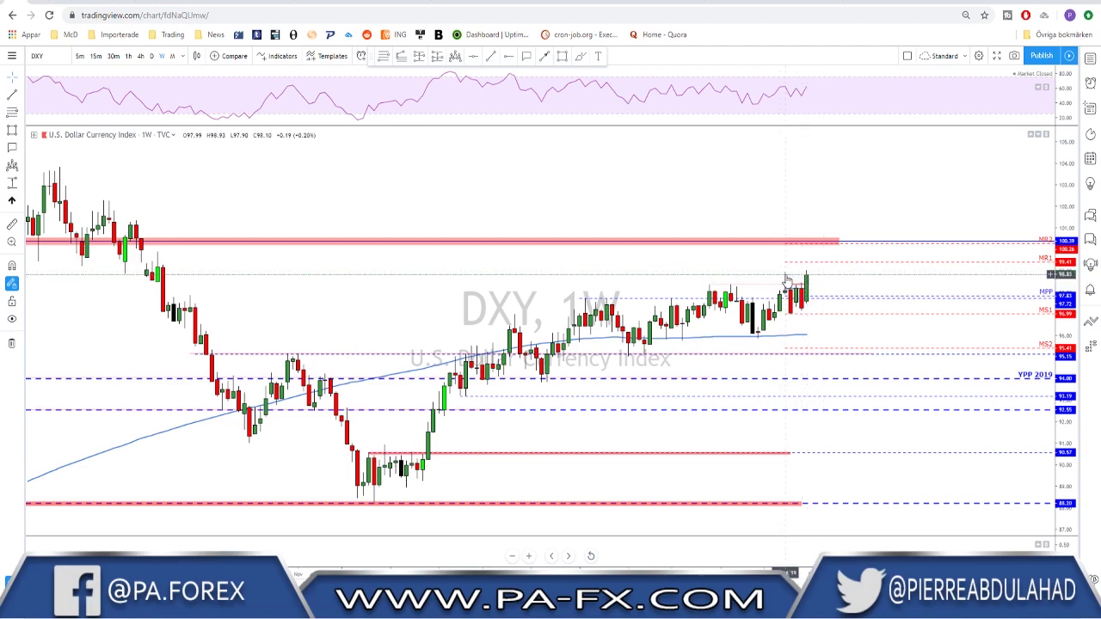
left_click(173, 56)
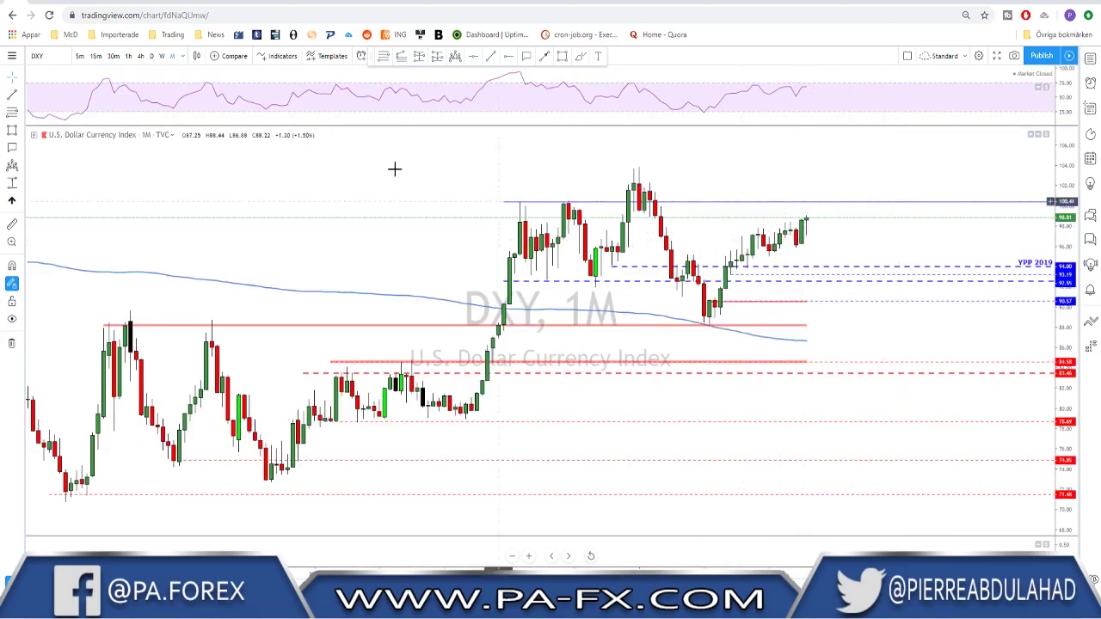
left_click(163, 57)
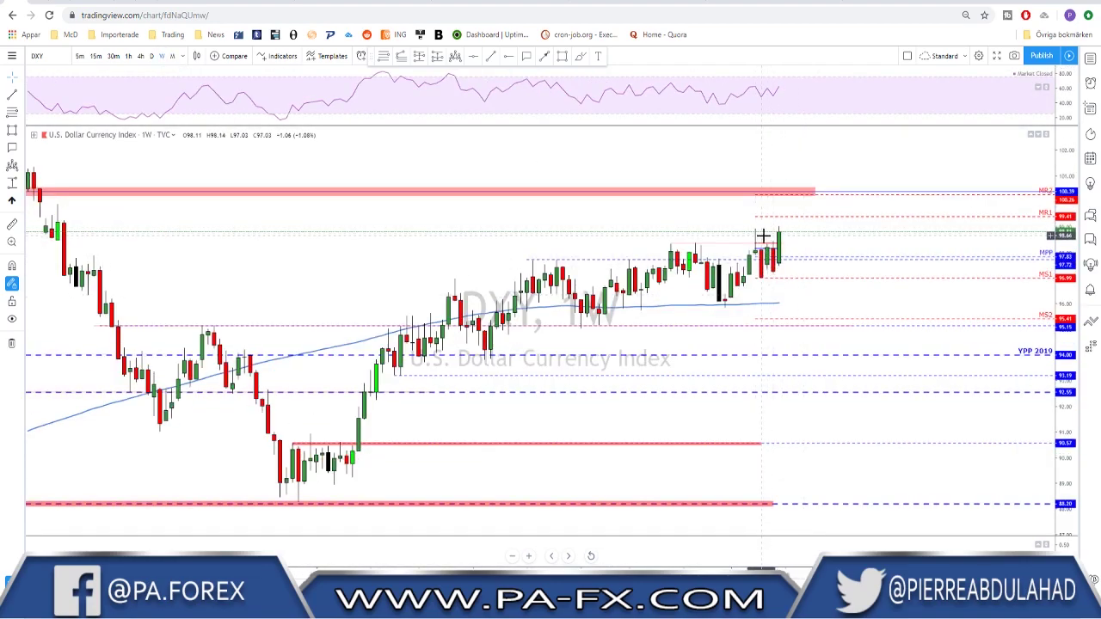
scroll(763, 235, "down", 1)
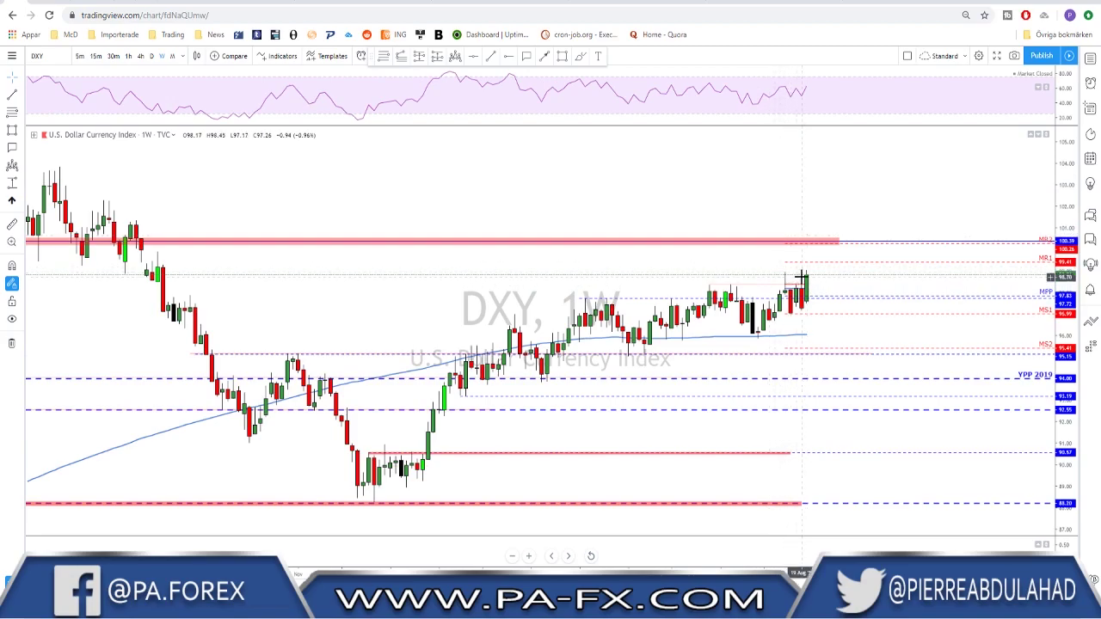
- Set the DXY chart to the daily timeframe and examine the recent highs and lows between MS1 and MR1
left_click(153, 56)
scroll(785, 228, "up", 1)
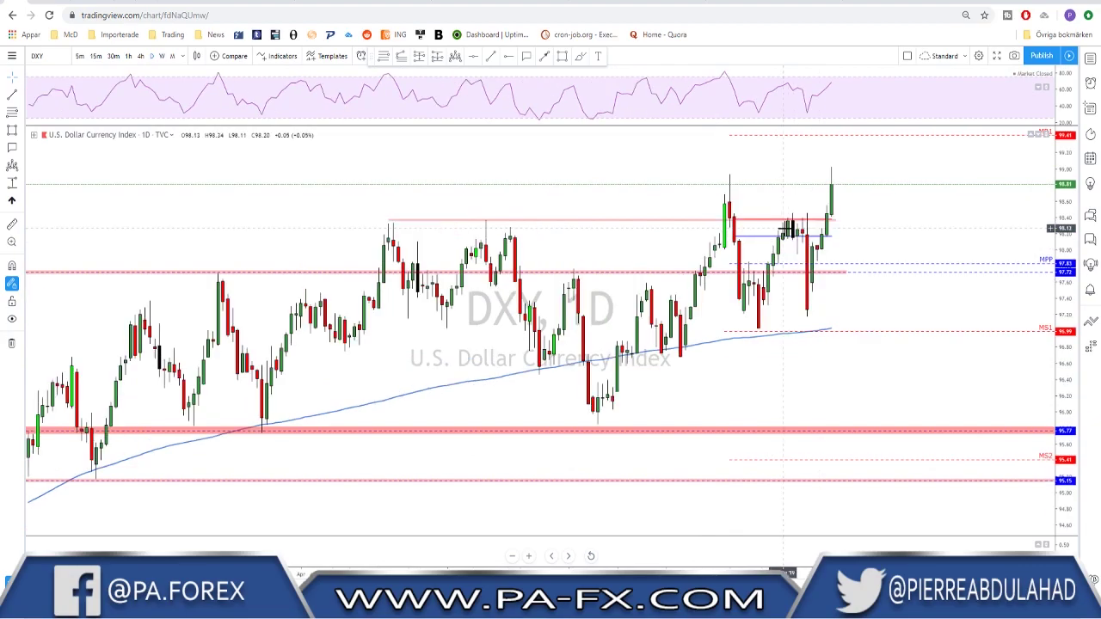
scroll(785, 228, "down", 1)
scroll(836, 198, "down", 1)
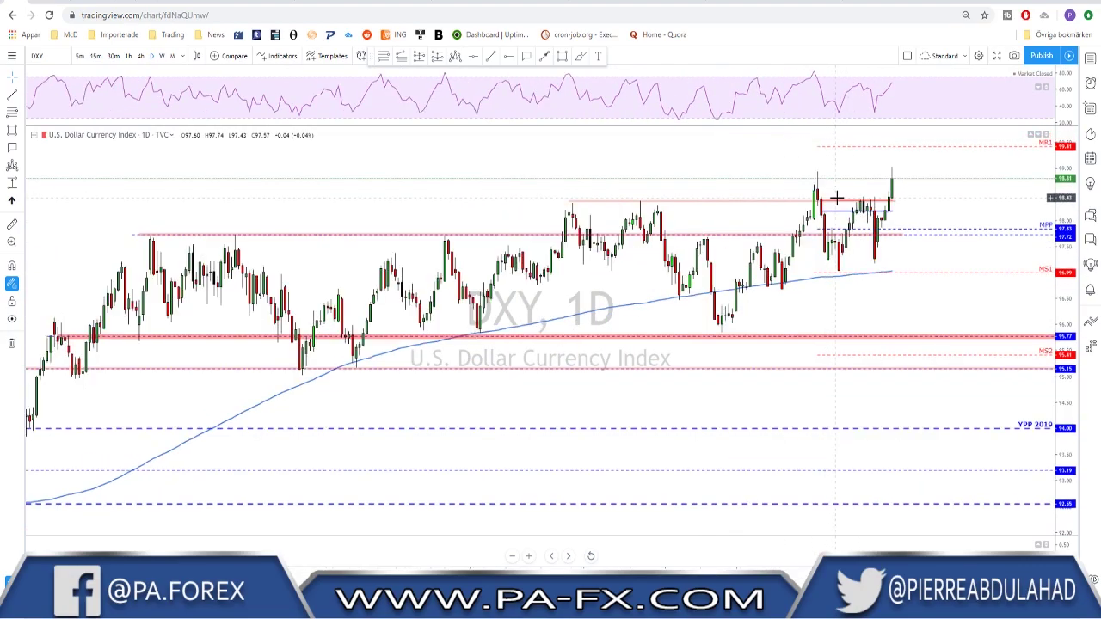
scroll(836, 198, "down", 1)
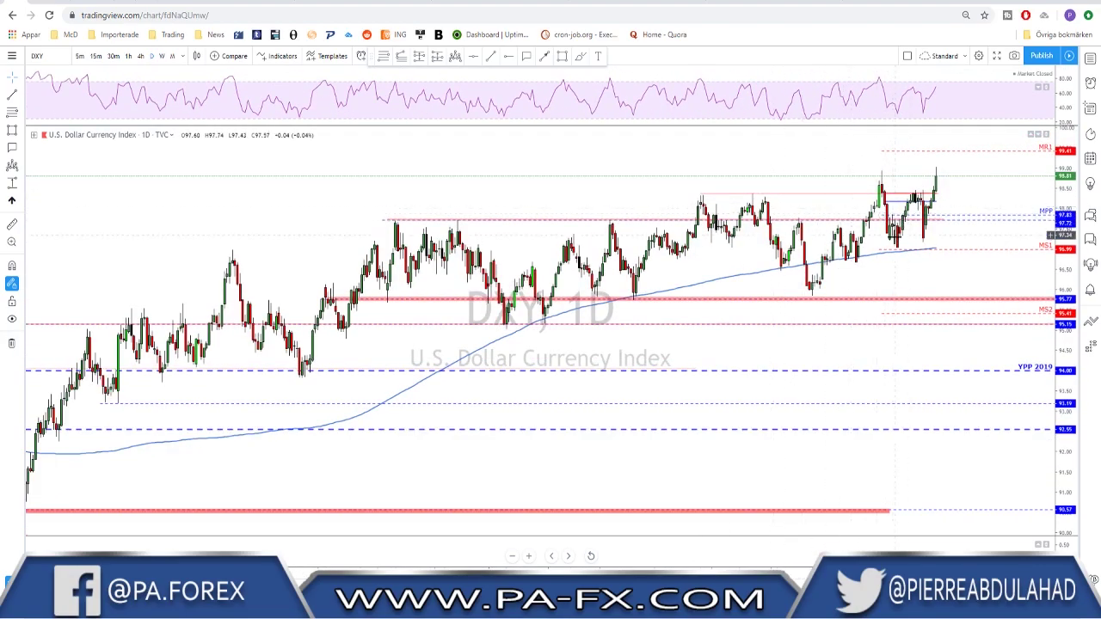
- Brush the recent daily breakout, a line across the latest highs and a projected rally to the 100.39 zone, and remove the strokes
left_click(581, 56)
mouse_move(919, 207)
left_mouse_down()
mouse_move(927, 243)
mouse_move(940, 178)
mouse_move(945, 191)
left_mouse_up()
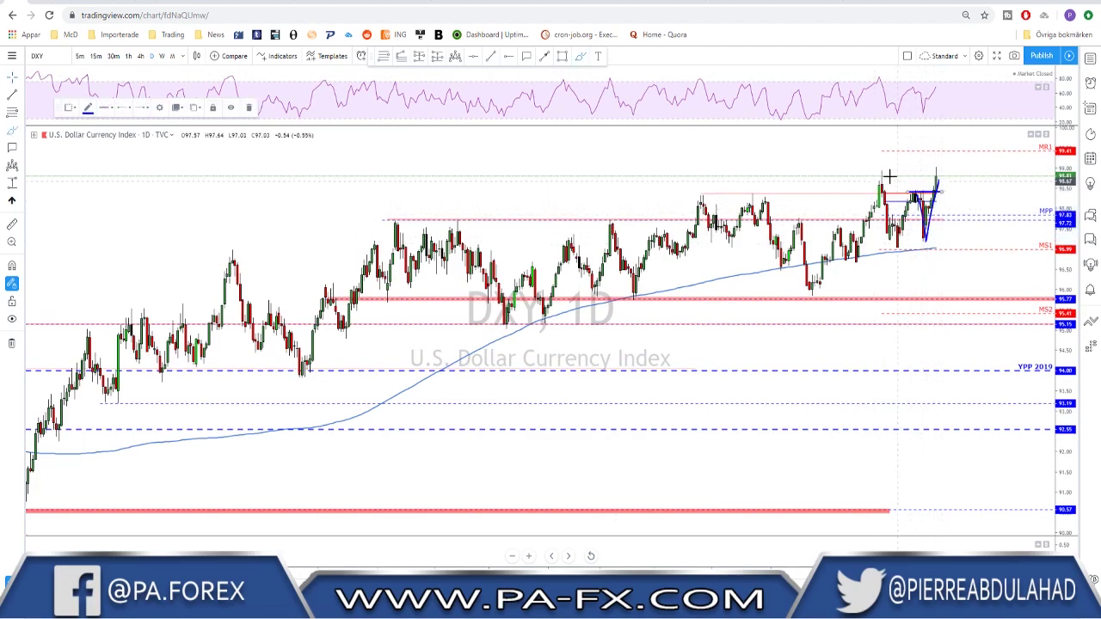
left_click_drag(875, 170, 967, 170)
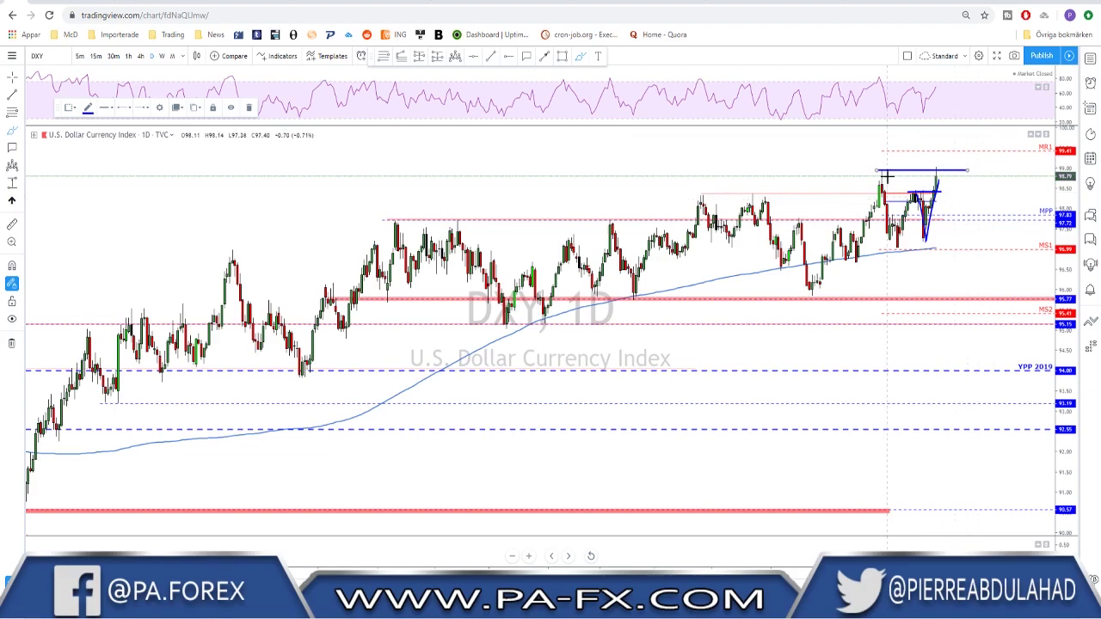
scroll(886, 176, "down", 5)
left_click_drag(994, 276, 1009, 237)
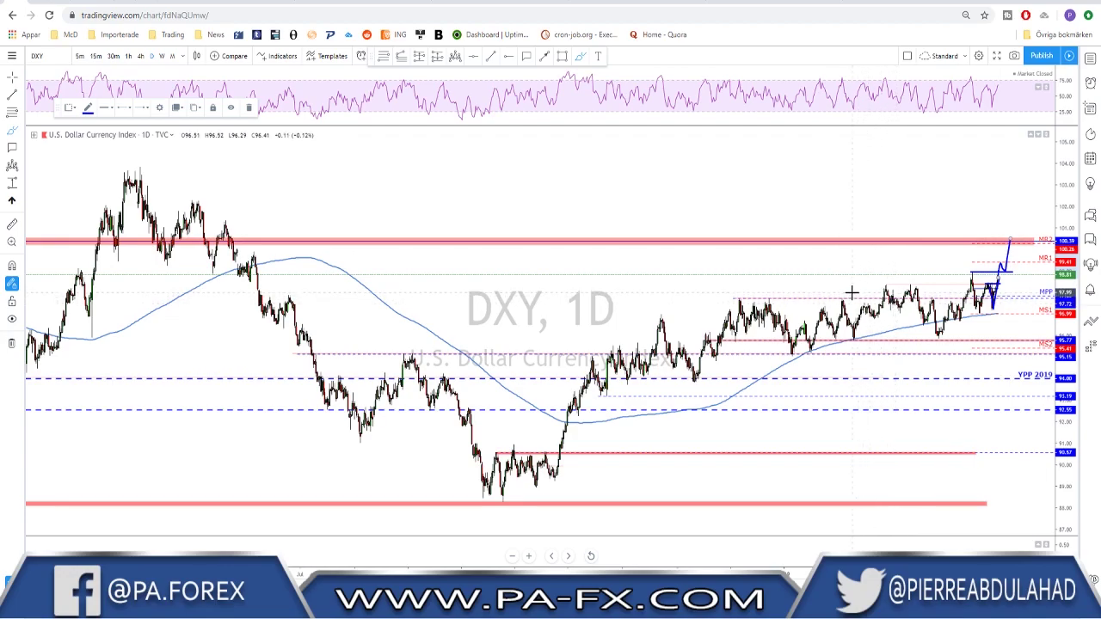
scroll(850, 294, "up", 3)
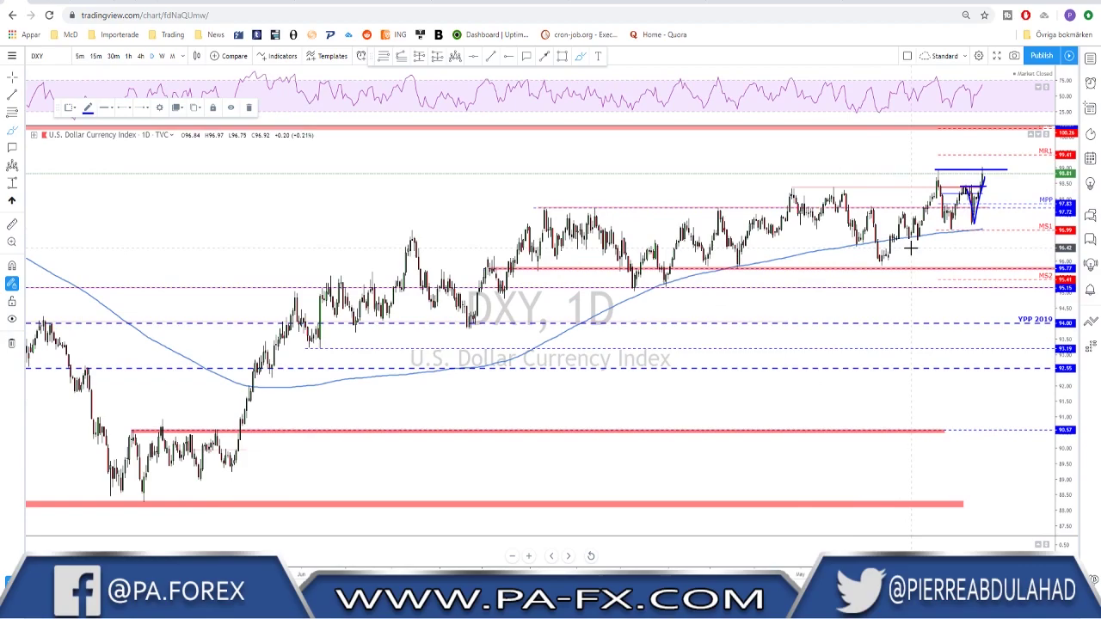
scroll(910, 248, "up", 2)
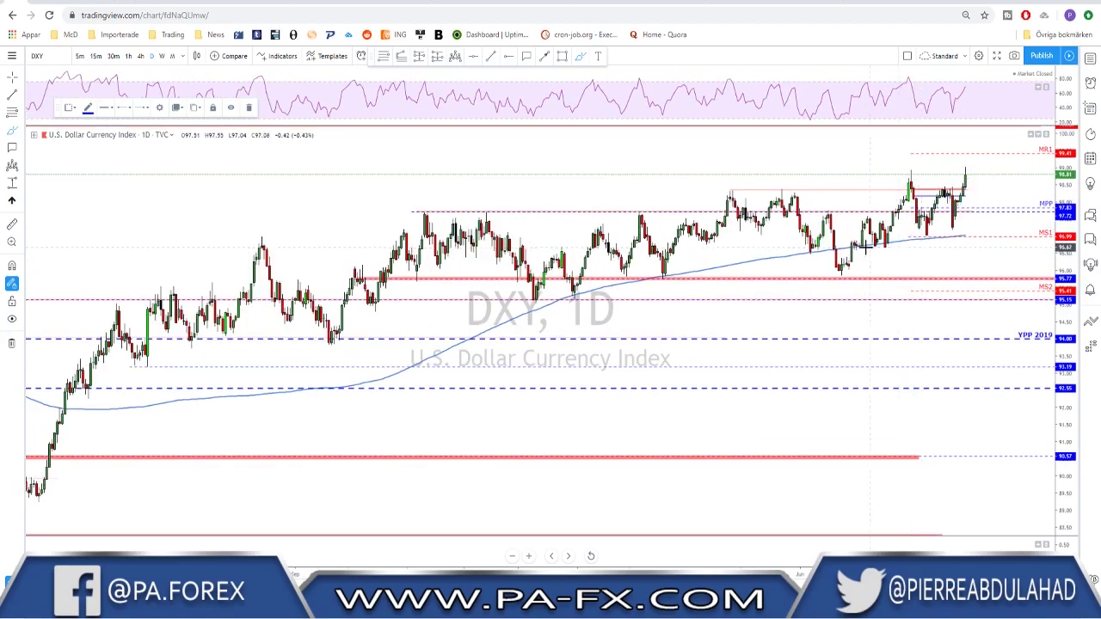
- Examine the latest DXY rally on the 4-hour chart and then the 1-hour chart, including the red projection arrows
left_click(141, 55)
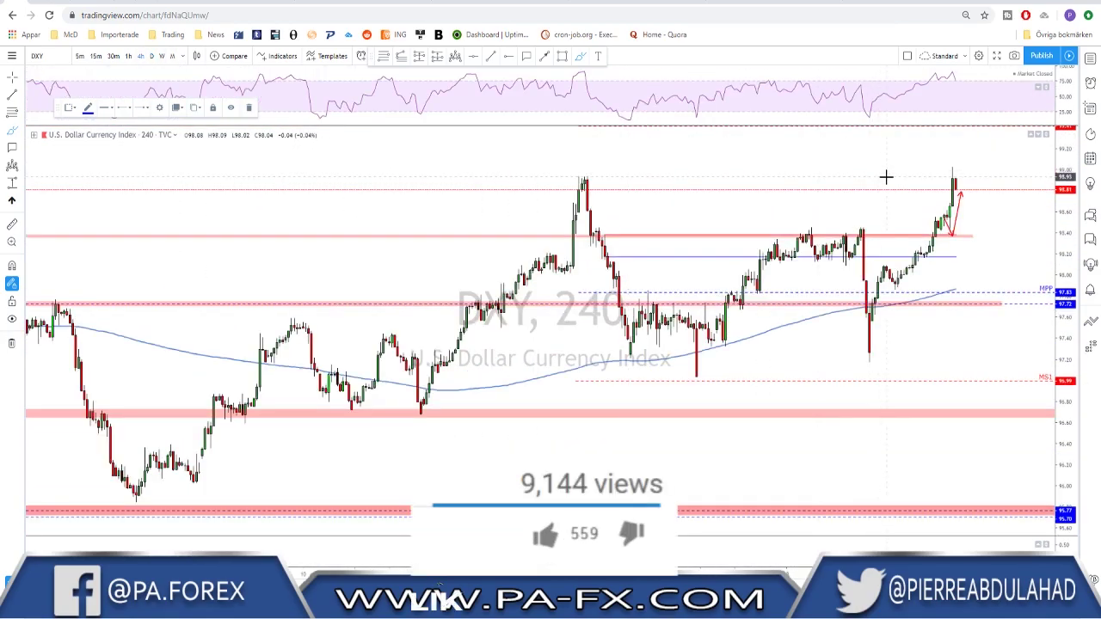
scroll(886, 176, "up", 3)
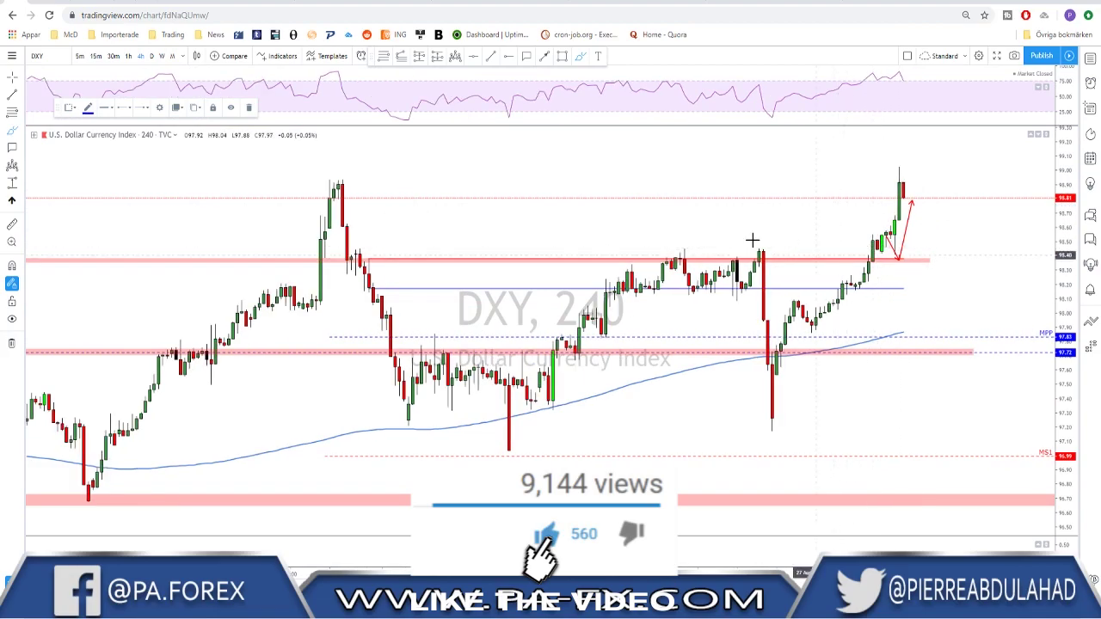
left_click(129, 55)
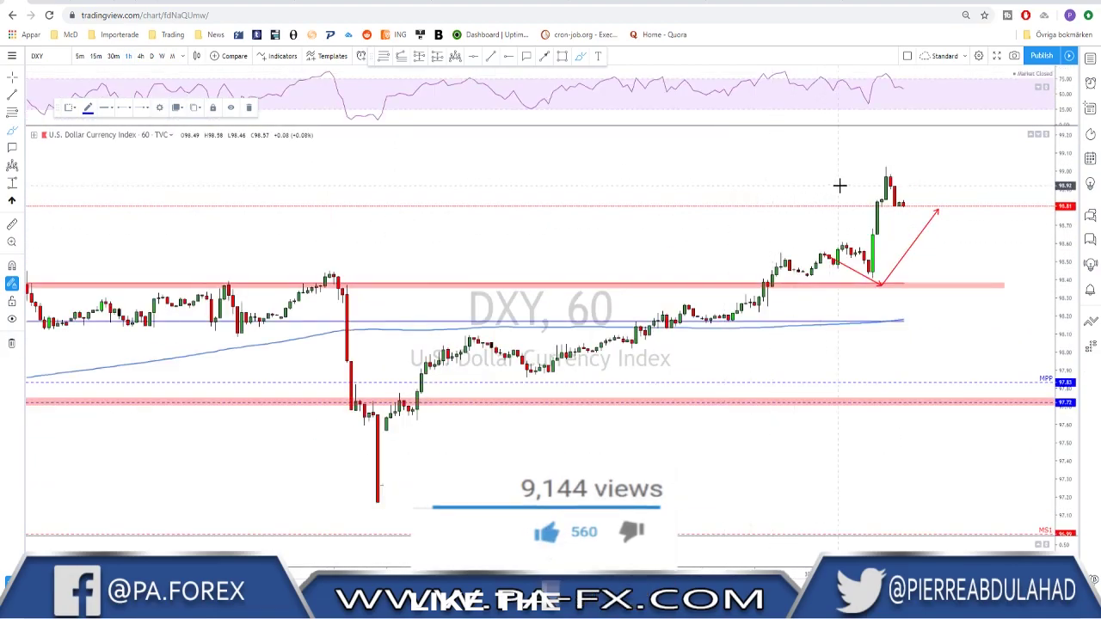
scroll(904, 204, "down", 5)
left_click_drag(892, 204, 739, 199)
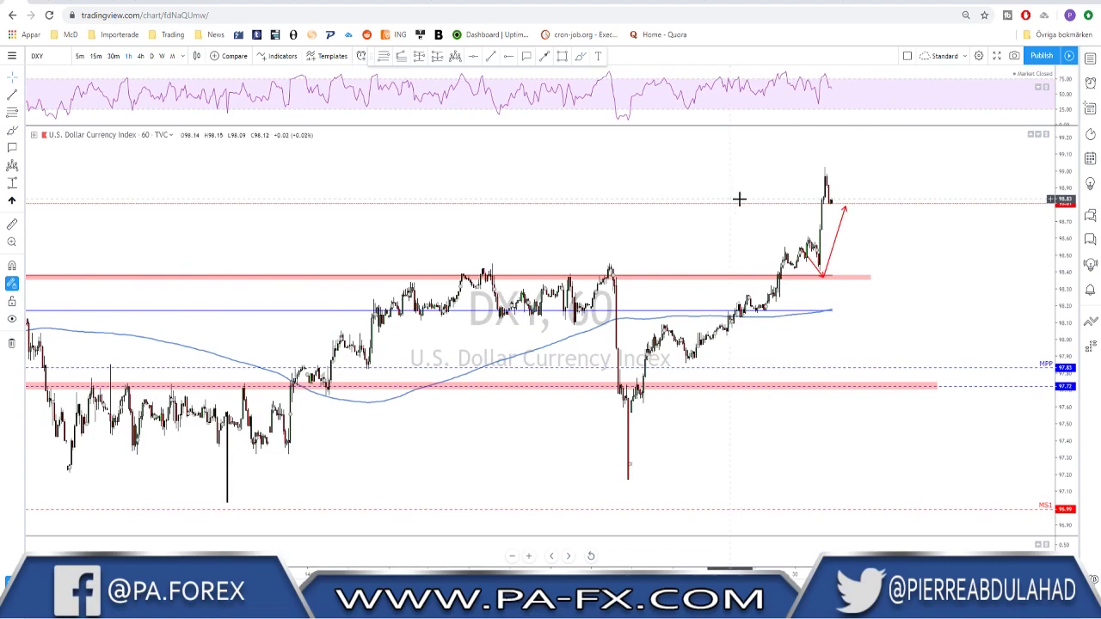
- Try arrows on the 1-hour chart marking the rise from the broken resistance zone and the following push upward
left_click(821, 279)
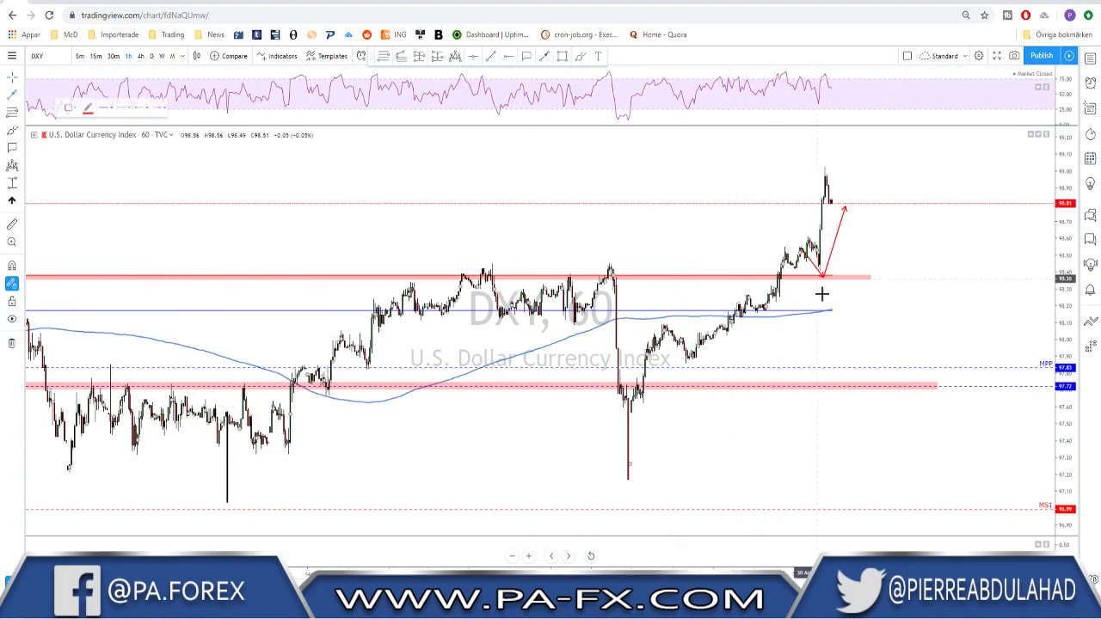
left_click(781, 291)
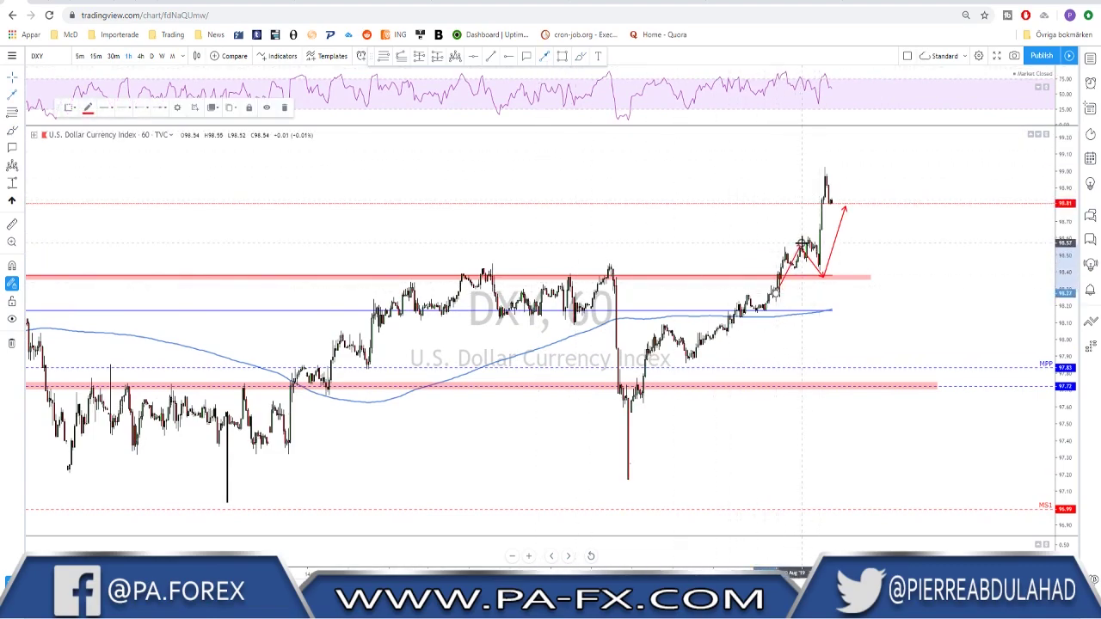
left_click(802, 244)
double_click(843, 200)
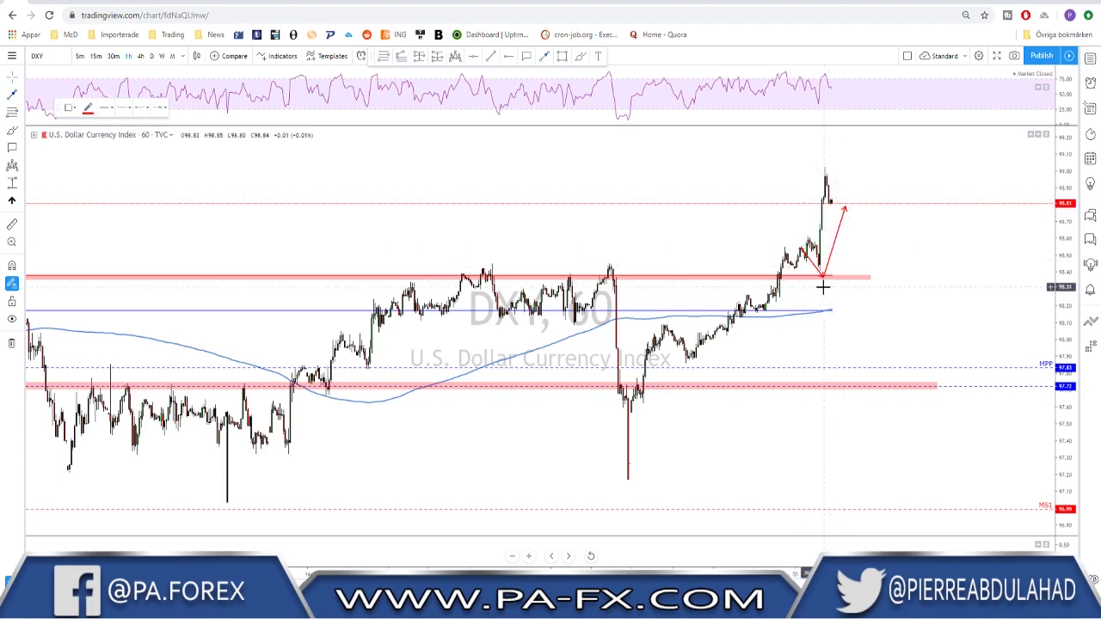
- Delete the old red projection arrows beside the latest candles on the 1-hour DXY chart
left_click_drag(818, 288, 982, 284)
right_click(1004, 247)
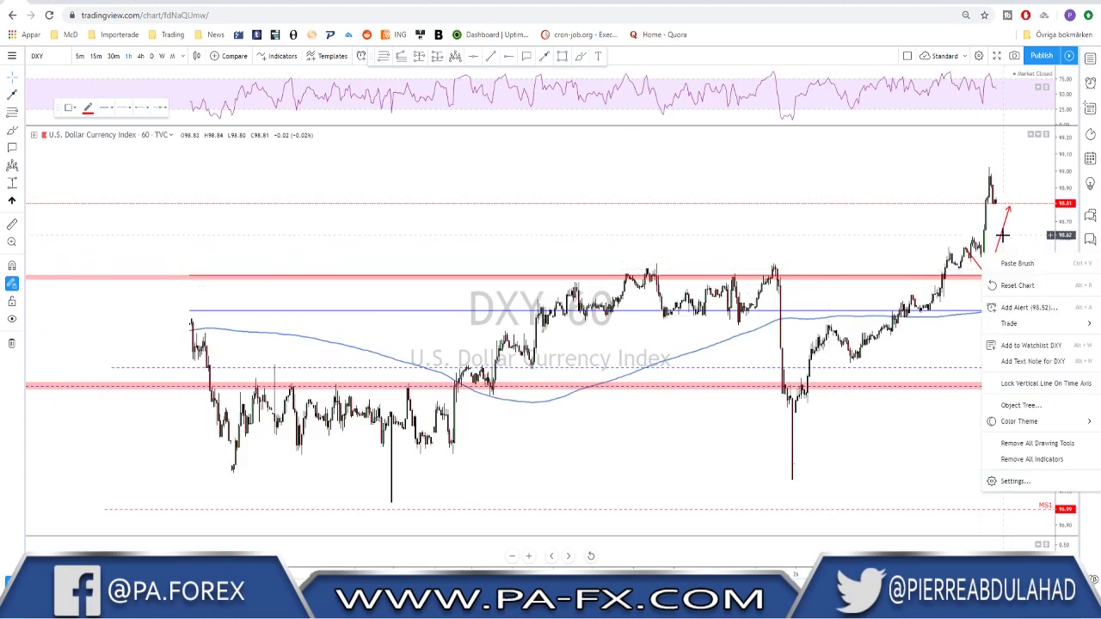
left_click(1000, 234)
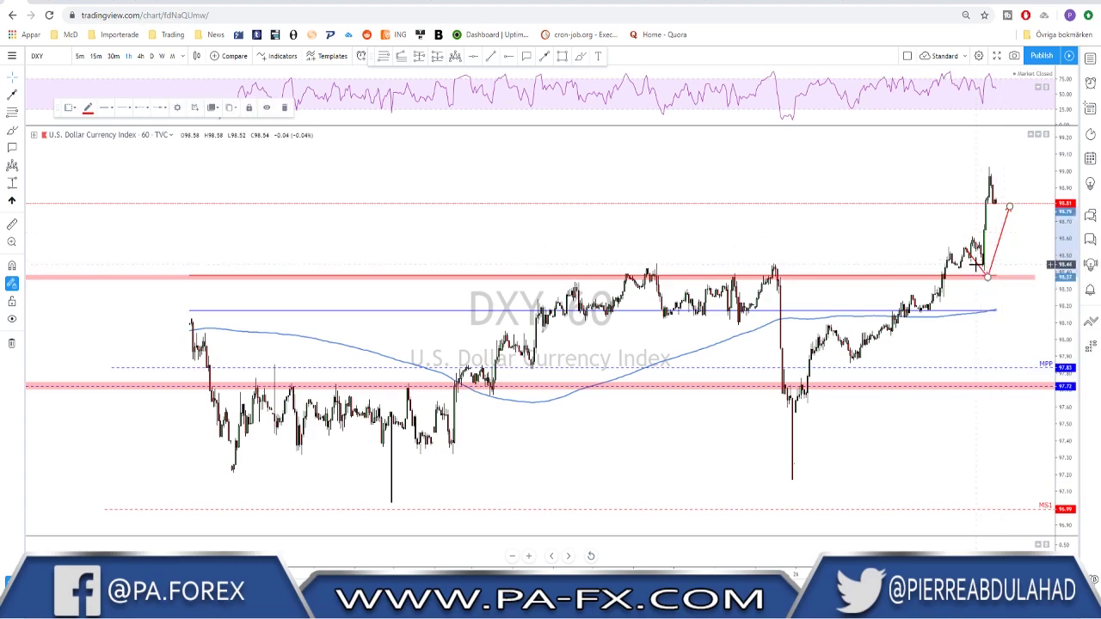
key("Delete")
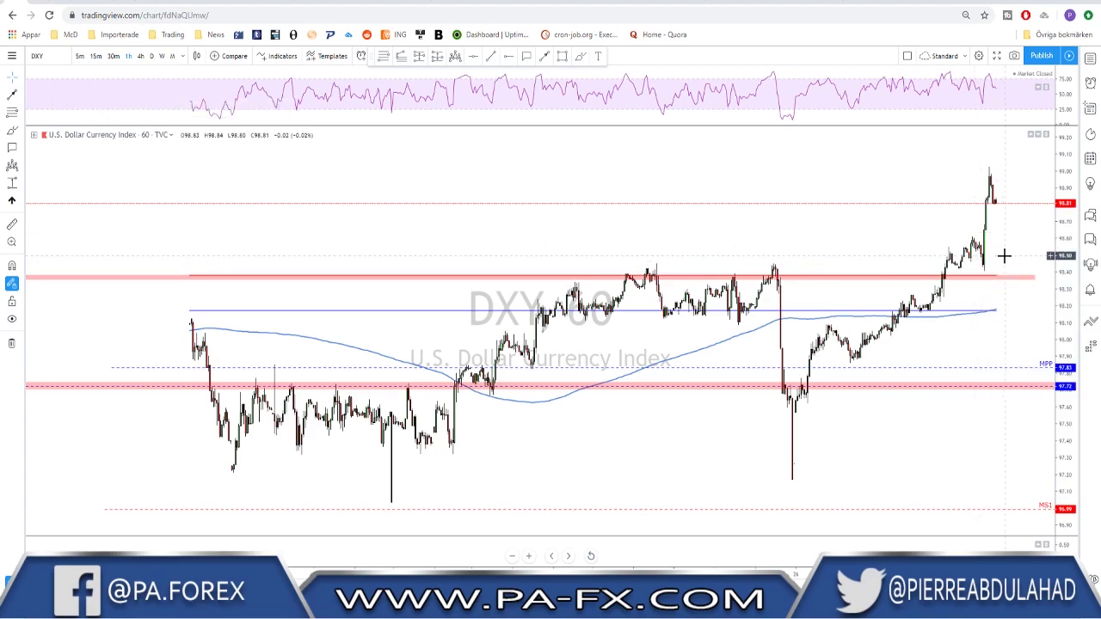
- On the 4-hour DXY chart, draw a resistance rectangle at the previous high near 98.90 and extend the broken zone near 98.40 past the latest candles
scroll(1003, 253, "down", 1)
left_click_drag(1010, 249, 910, 237)
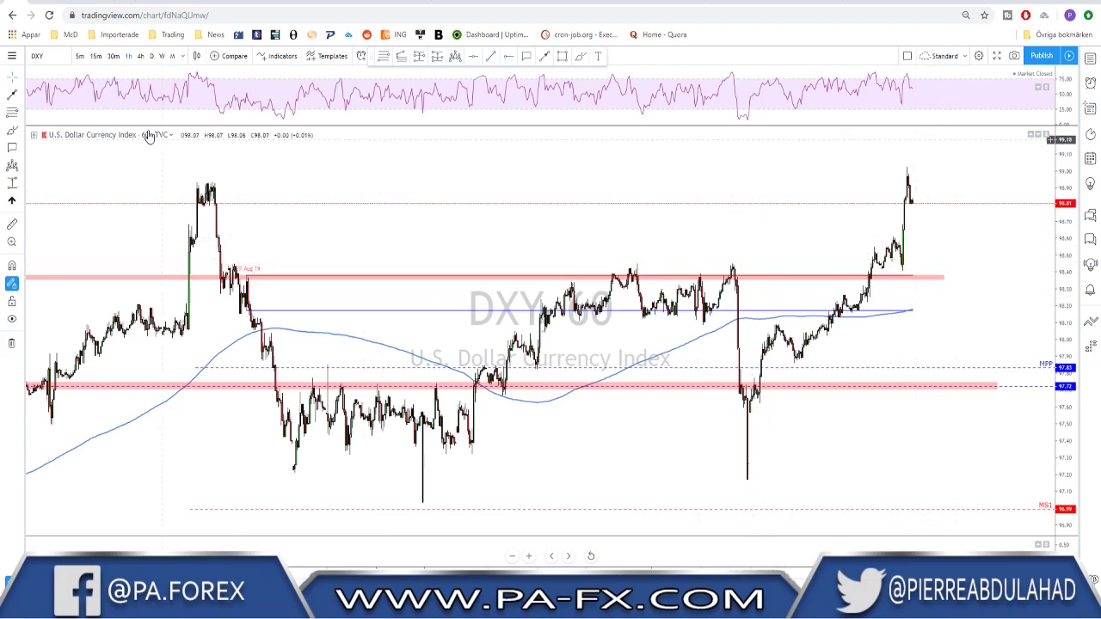
left_click(140, 55)
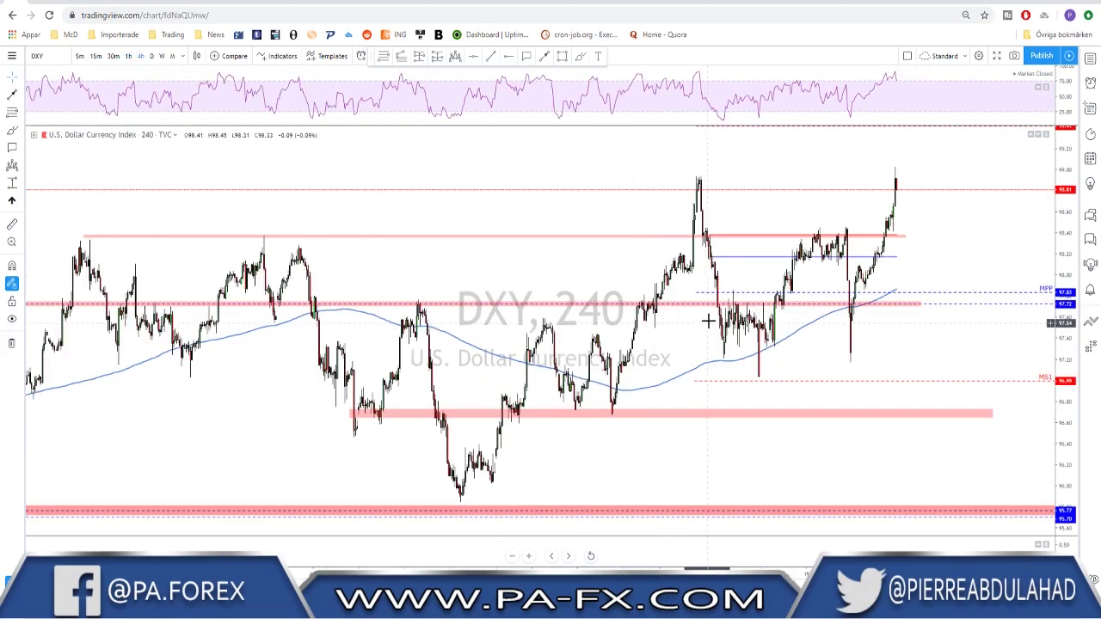
left_click(562, 56)
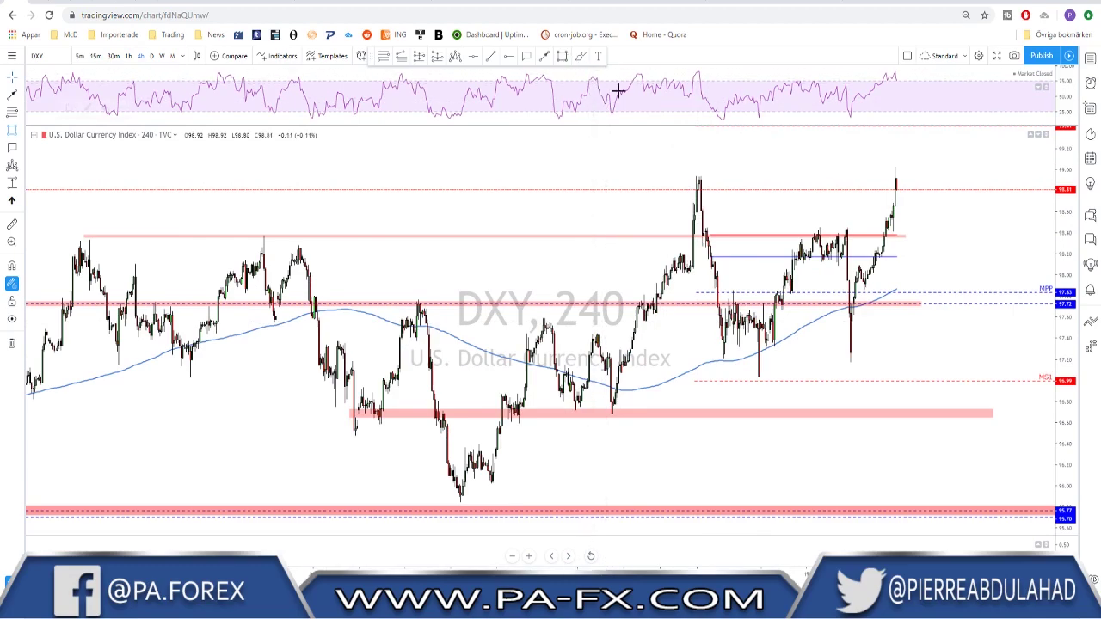
left_click_drag(693, 175, 998, 179)
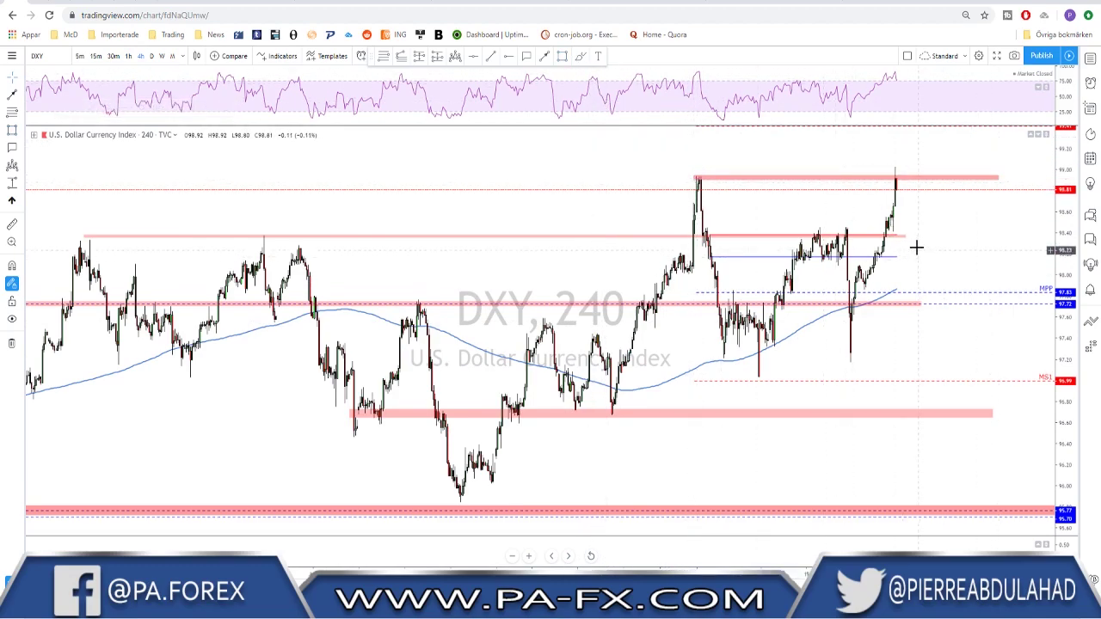
left_click_drag(908, 240, 1044, 237)
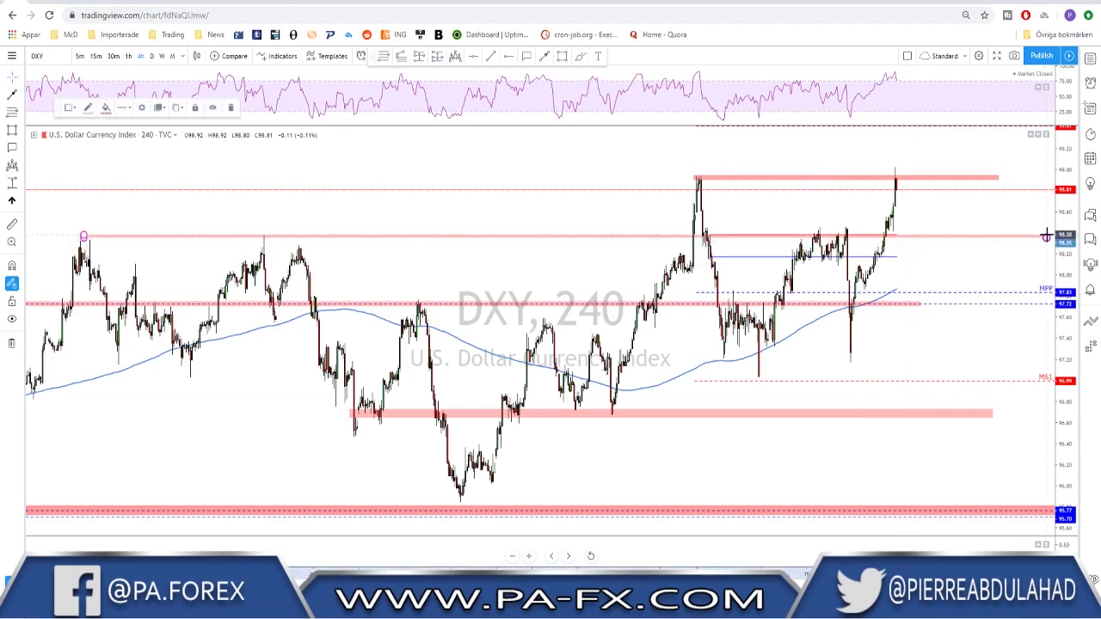
- Brush a pullback to the broken zone near 98.40, a line along it and a bounce to the upper resistance, and remove the strokes
mouse_move(934, 214)
left_mouse_down()
mouse_move(818, 200)
mouse_move(854, 234)
left_mouse_up()
left_click(581, 56)
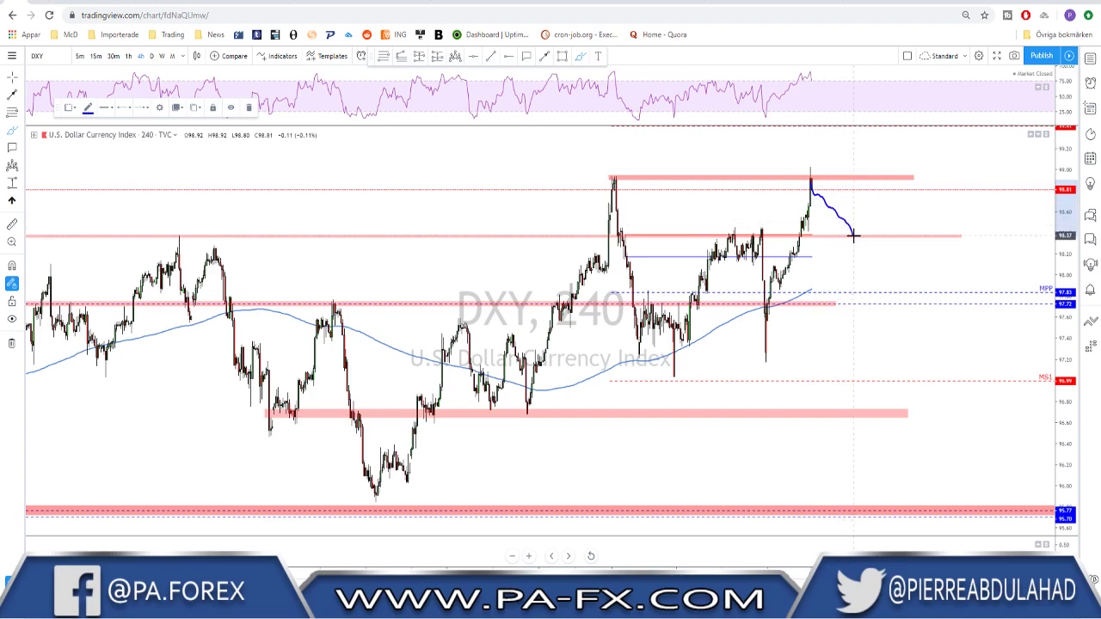
mouse_move(744, 234)
left_mouse_down()
mouse_move(883, 238)
mouse_move(865, 222)
mouse_move(874, 178)
left_mouse_up()
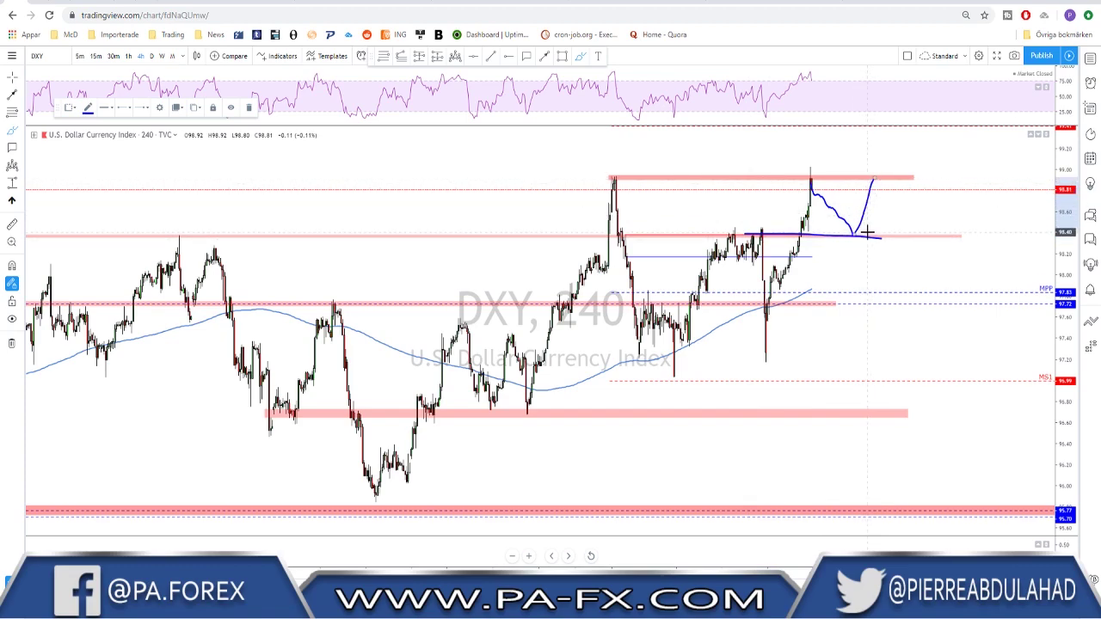
key("ctrl+z")
key("ctrl+z")
- Brush a projected break above the new resistance zone, a retest and a rally towards 99.41, and undo the stroke
scroll(881, 215, "down", 2)
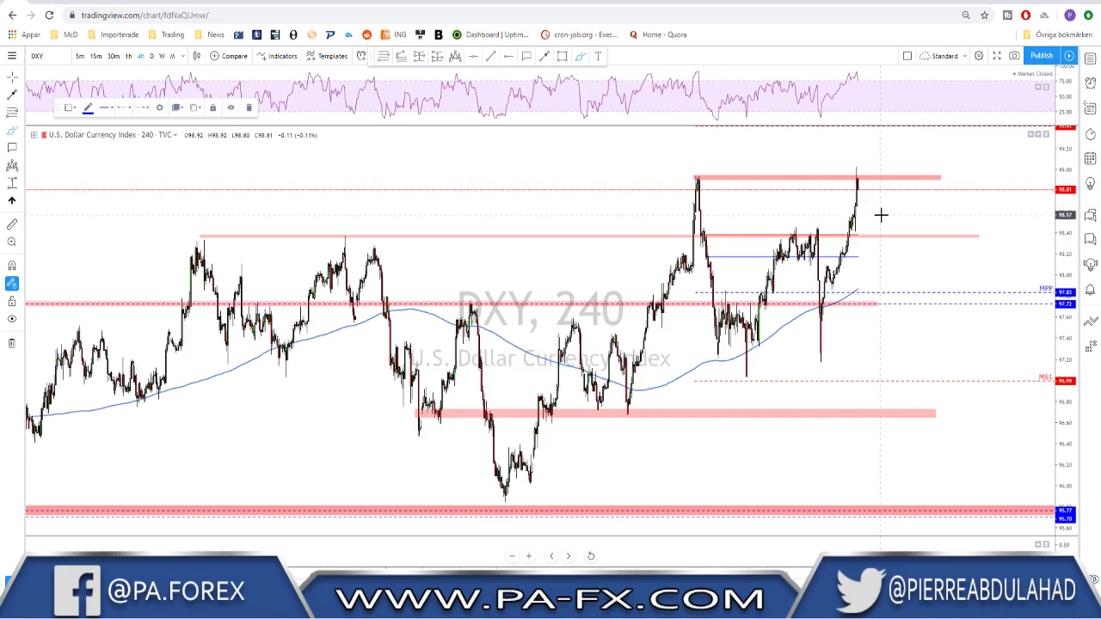
scroll(879, 211, "down", 1)
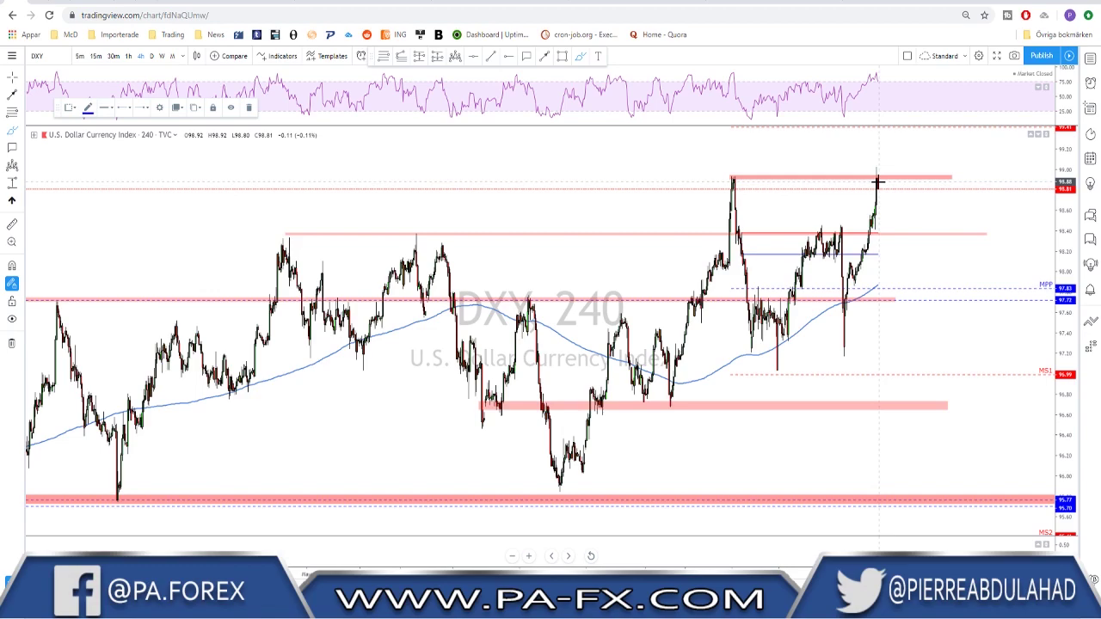
left_click_drag(876, 185, 926, 129)
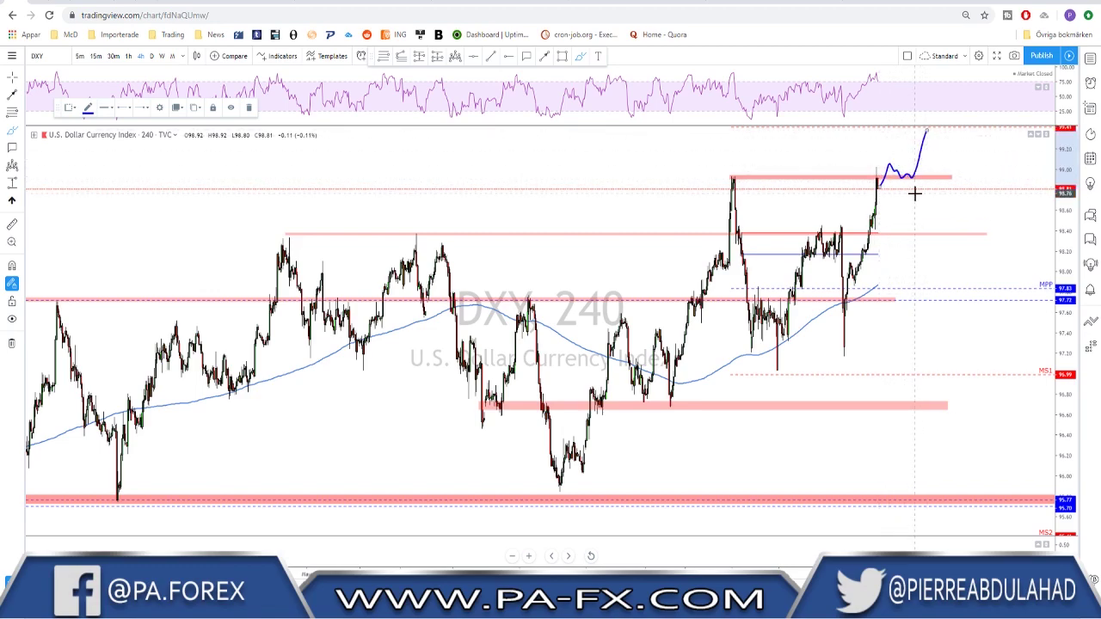
key("ctrl+z")
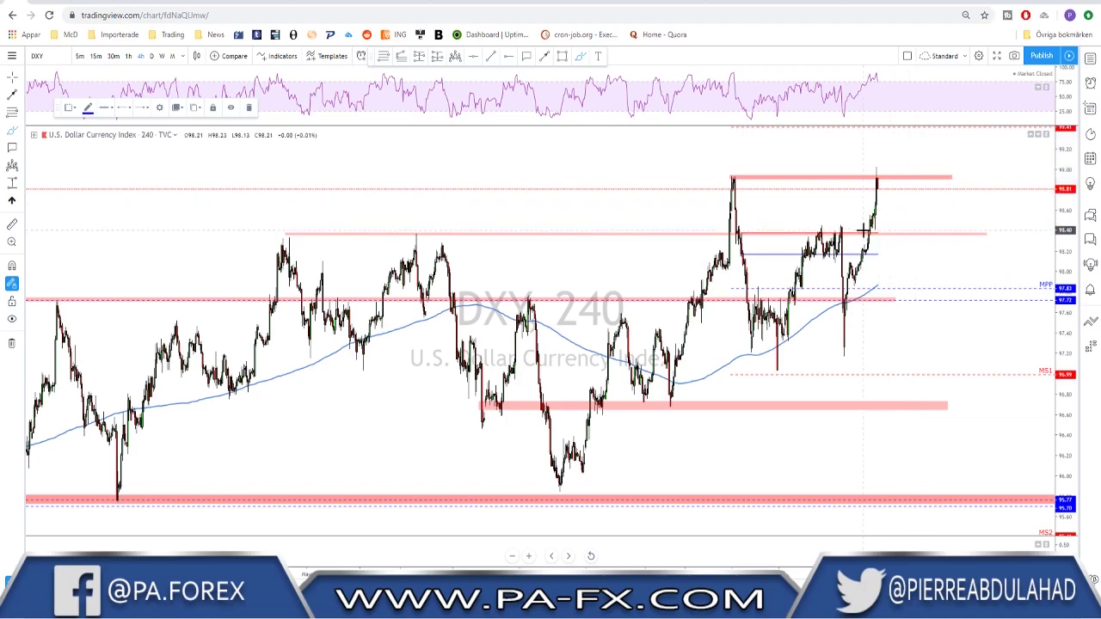
- On the daily DXY chart, brush a fall through the broken zone, its retest and a drop towards the MS1 level, and remove the strokes
left_click(151, 56)
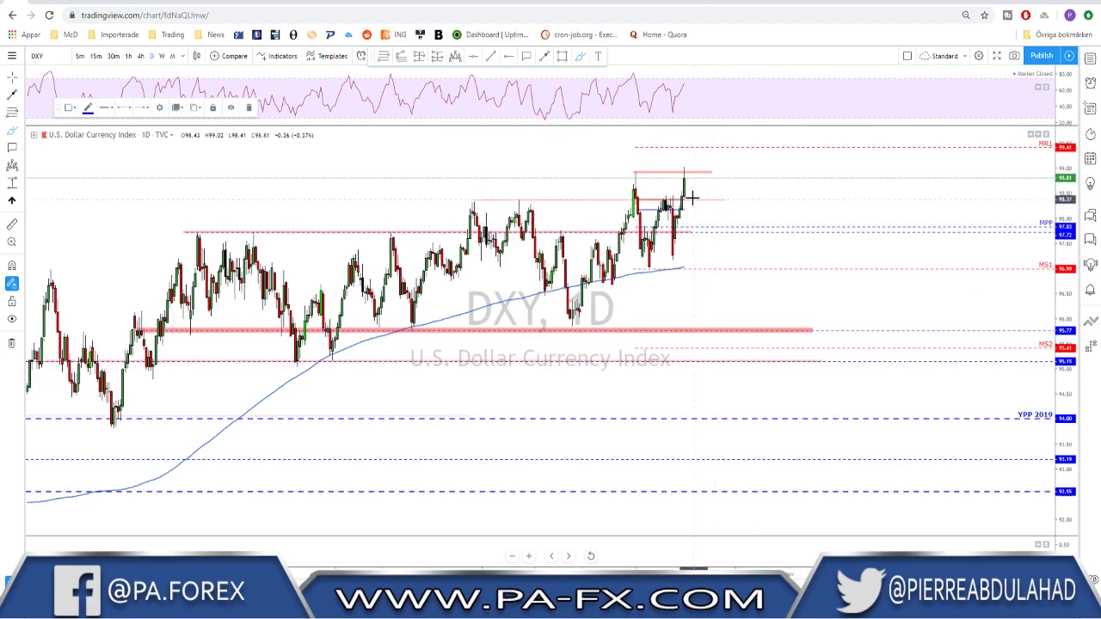
left_click_drag(685, 174, 698, 214)
left_click_drag(469, 201, 621, 201)
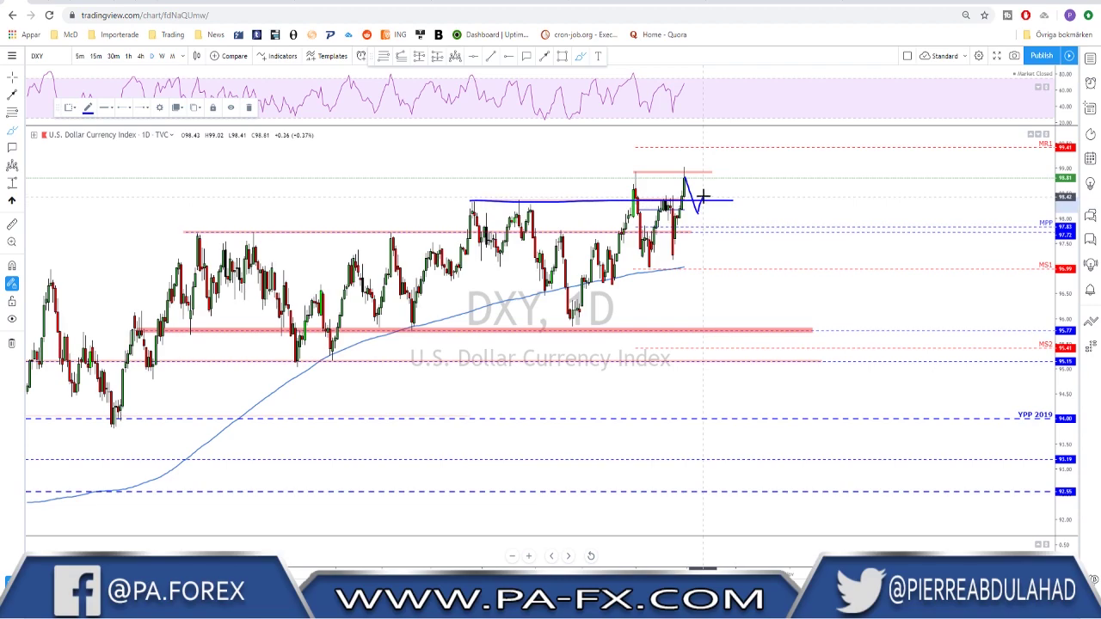
mouse_move(704, 193)
left_mouse_down()
mouse_move(717, 255)
mouse_move(764, 269)
left_mouse_up()
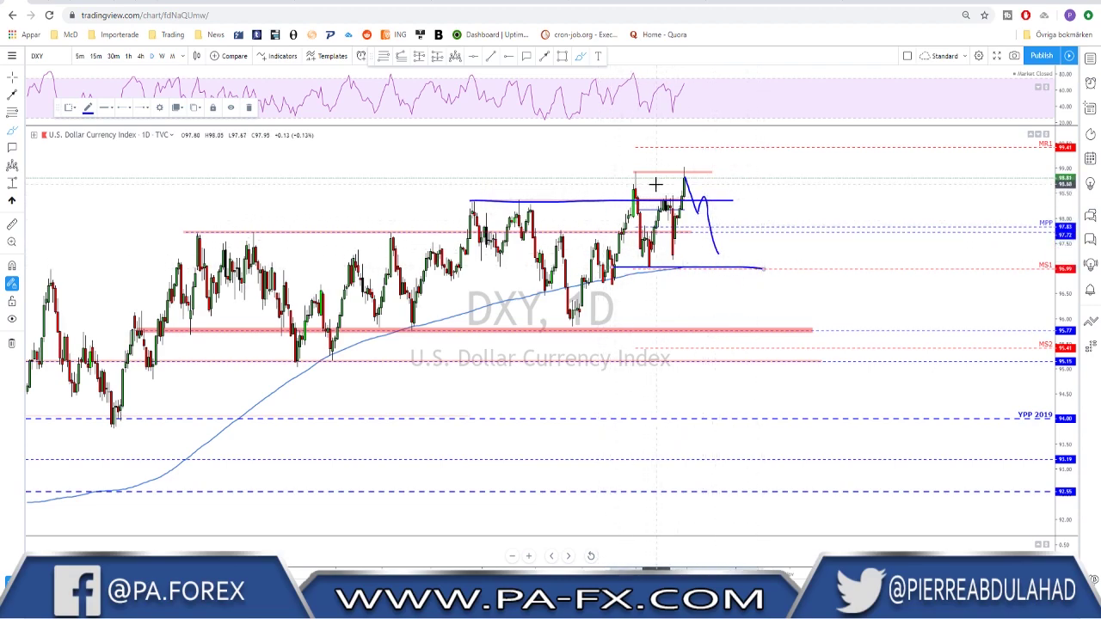
key("ctrl+z")
key("ctrl+z")
key("ctrl+z")
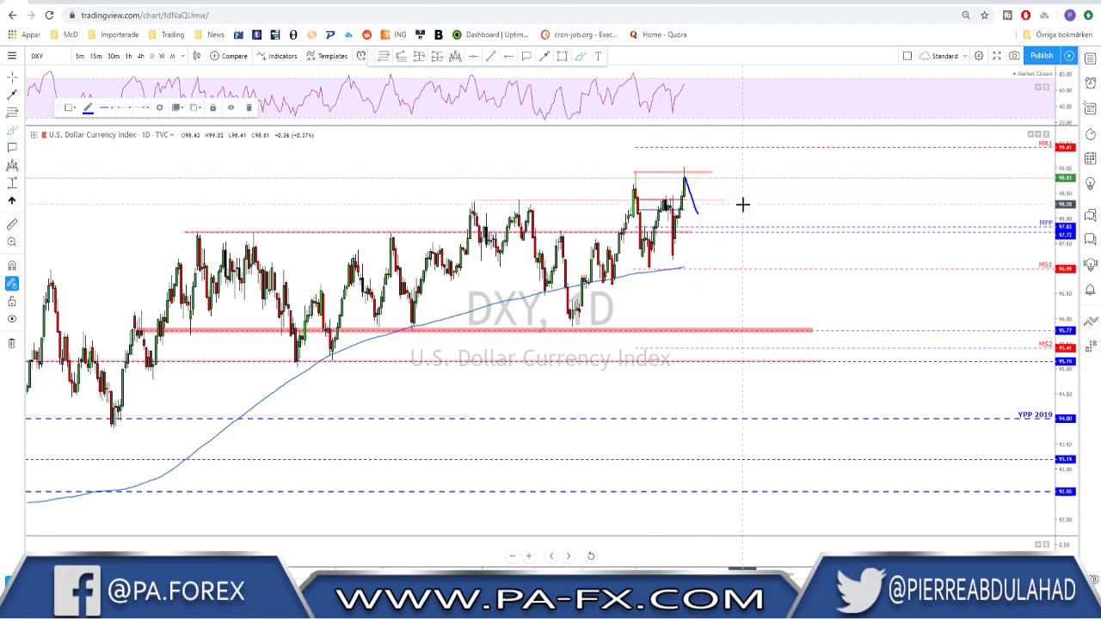
scroll(741, 199, "down", 3)
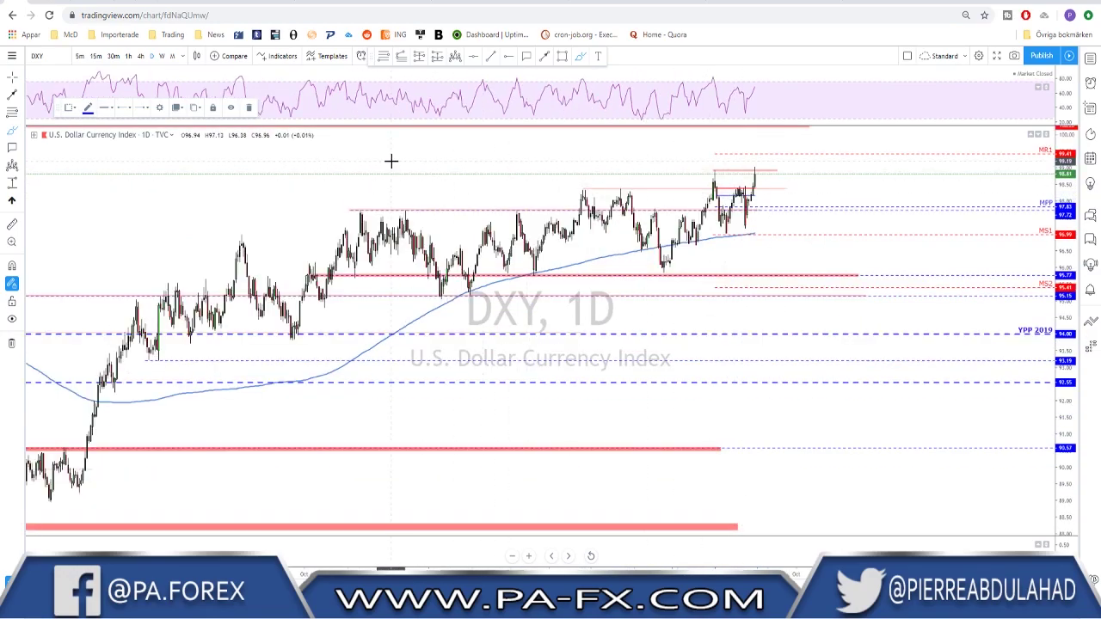
- Switch to the USOIL chart on the monthly timeframe and frame its most recent candles
key("space")
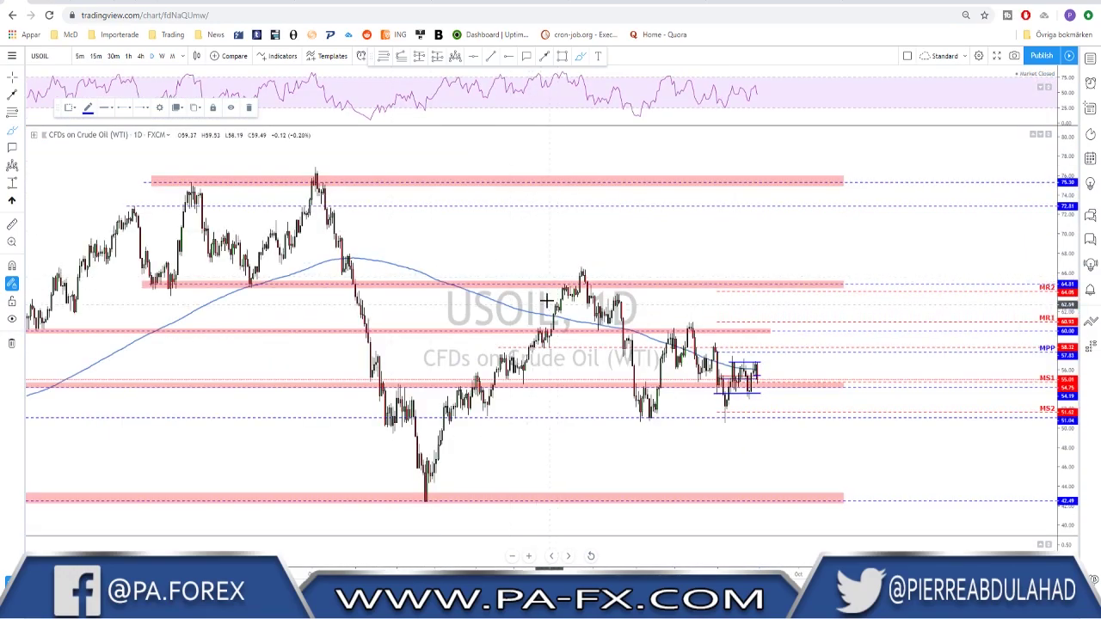
left_click(172, 56)
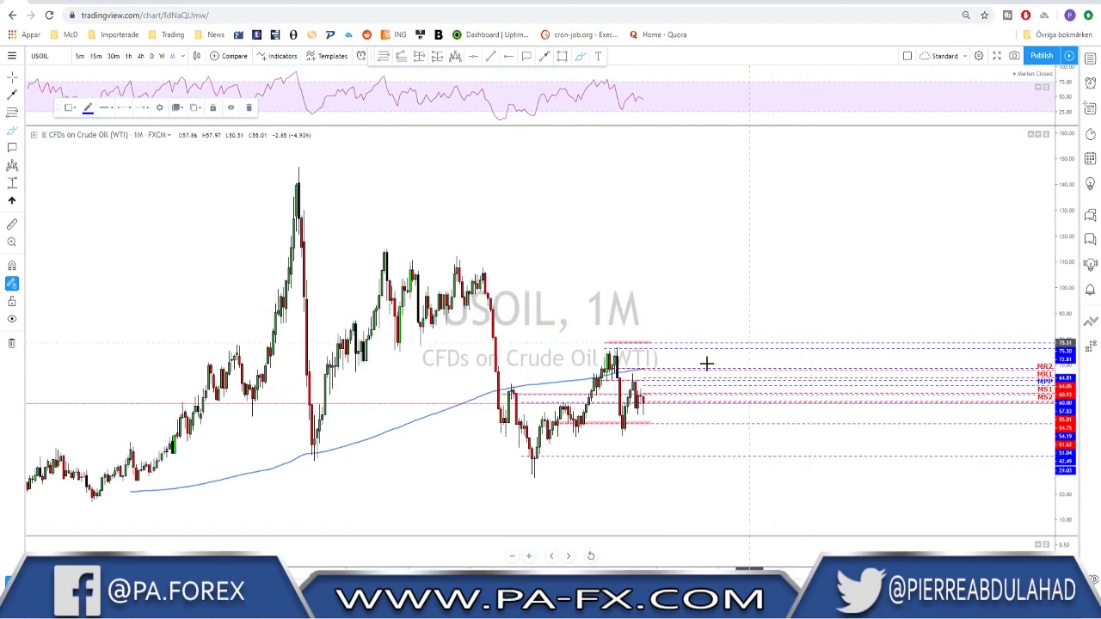
scroll(499, 241, "up", 2)
left_click_drag(528, 241, 782, 244)
scroll(743, 273, "up", 3)
scroll(743, 273, "up", 4)
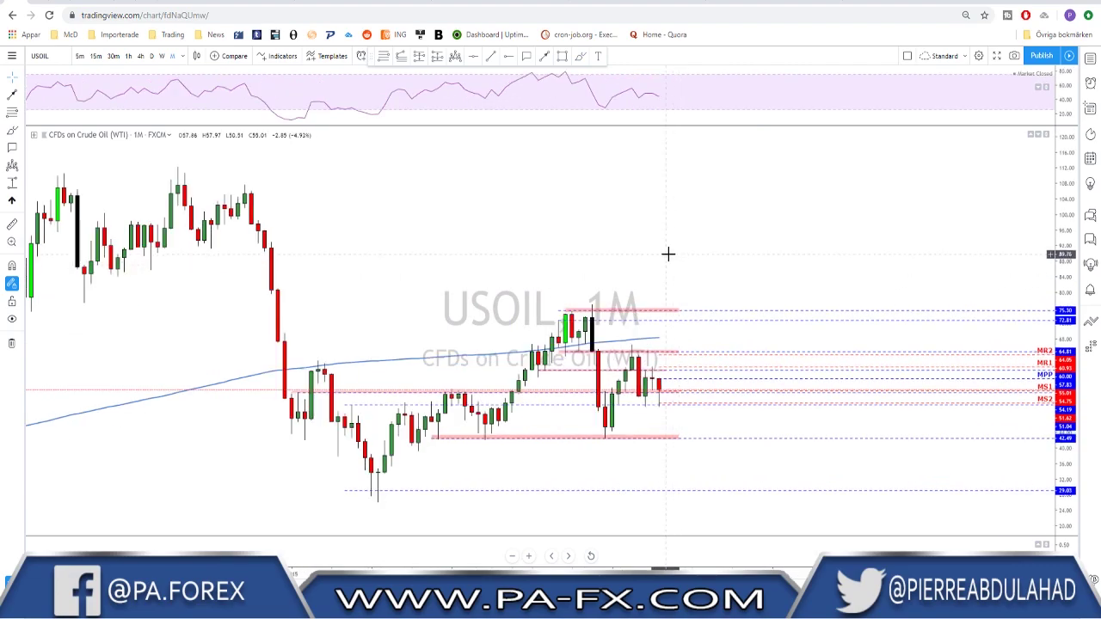
left_click_drag(668, 254, 771, 263)
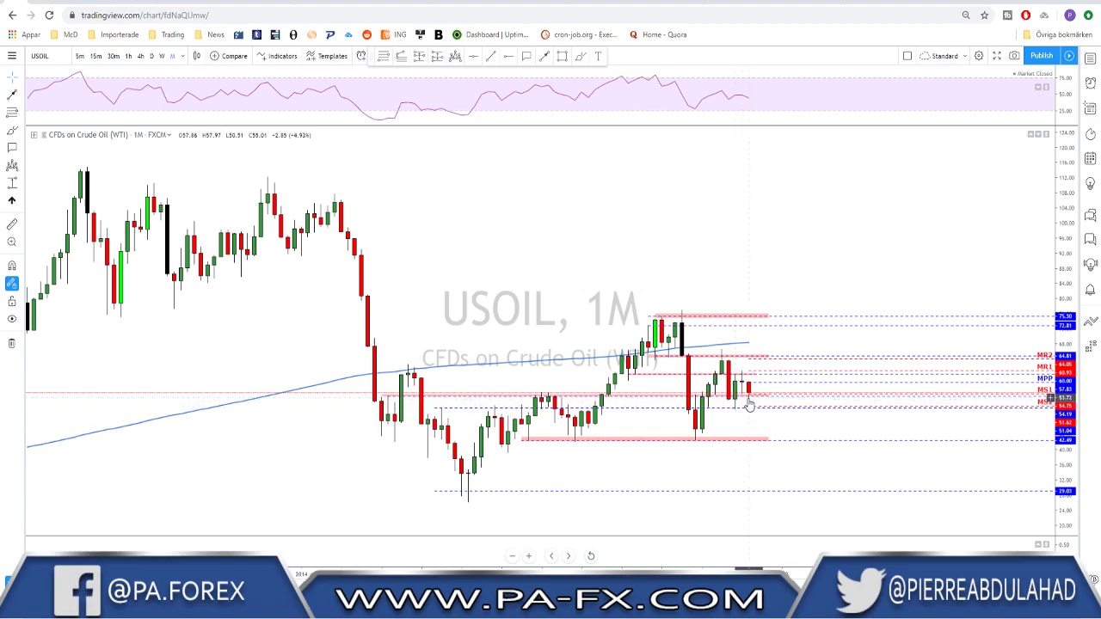
- Brush circles on the recent monthly wicks, a projected drop and a line along the 42.49 support zone, and remove the strokes
left_click(581, 56)
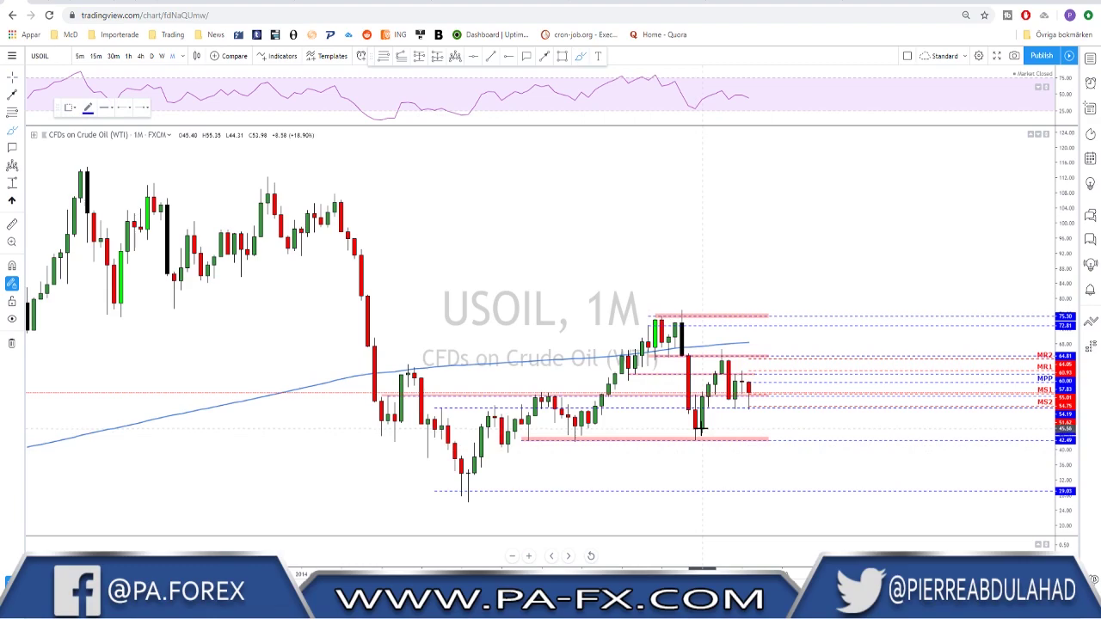
mouse_move(724, 344)
left_mouse_down()
mouse_move(715, 358)
mouse_move(727, 347)
left_mouse_up()
mouse_move(736, 396)
left_mouse_down()
mouse_move(732, 413)
mouse_move(741, 380)
mouse_move(762, 441)
left_mouse_up()
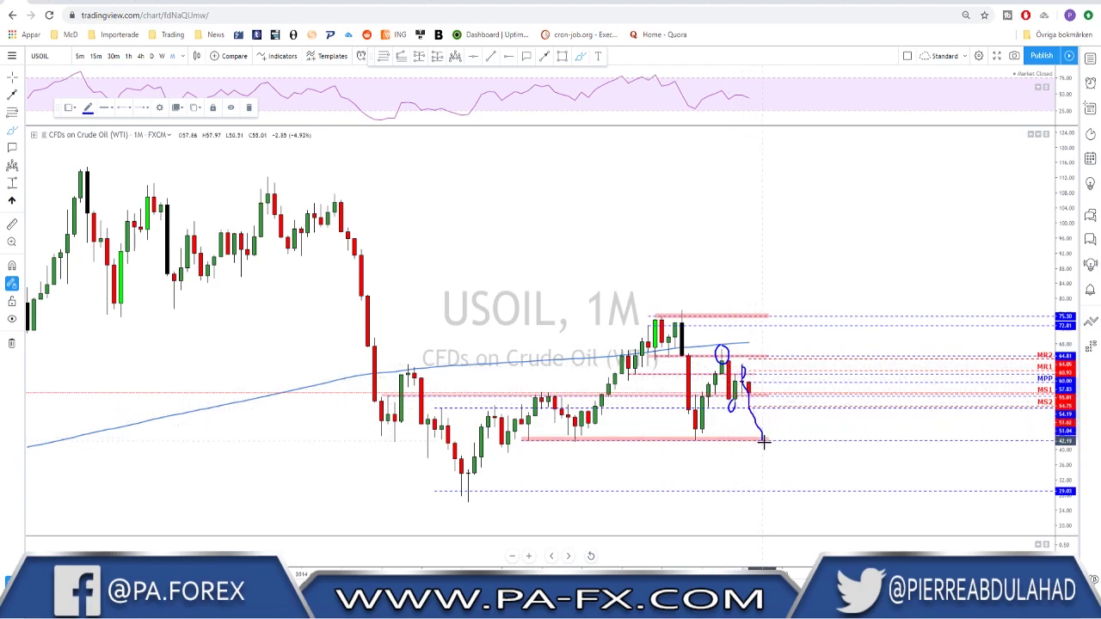
left_click_drag(572, 438, 814, 441)
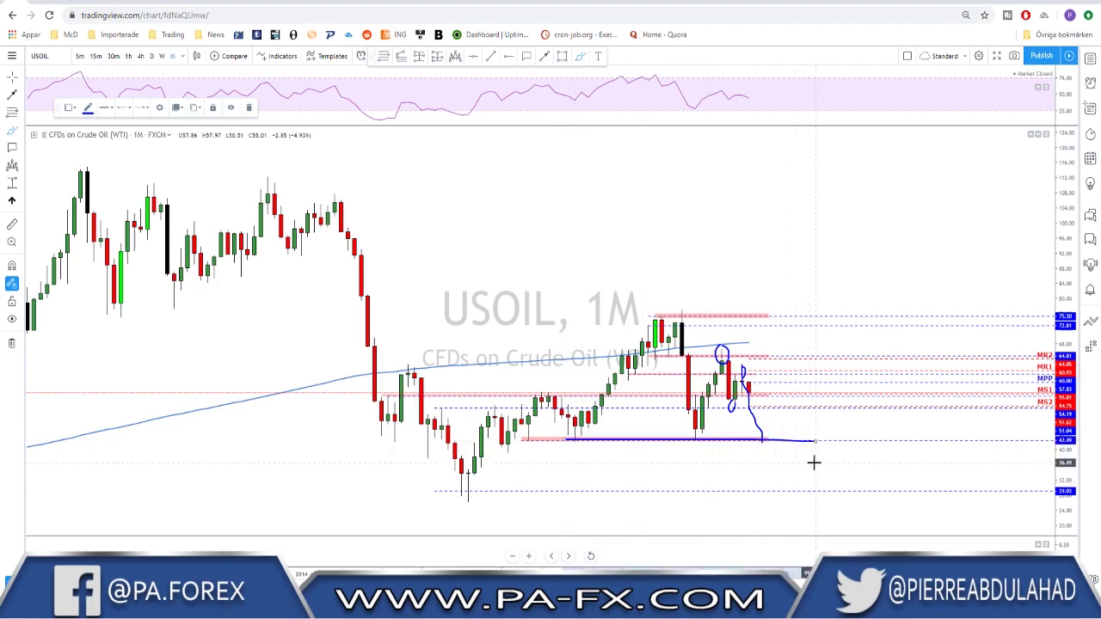
key("ctrl+z")
key("ctrl+z")
key("ctrl+z")
key("ctrl+z")
key("ctrl+z")
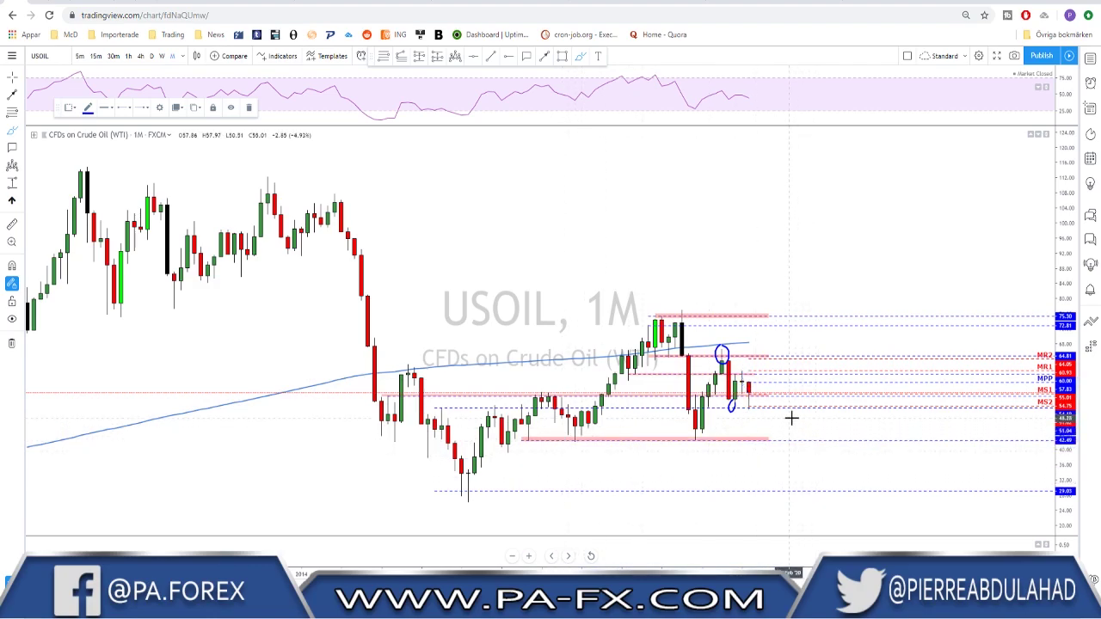
- On the weekly USOIL chart, brush the swings down from the 64.81 zone and circle the latest candles, and remove the strokes
left_click(161, 56)
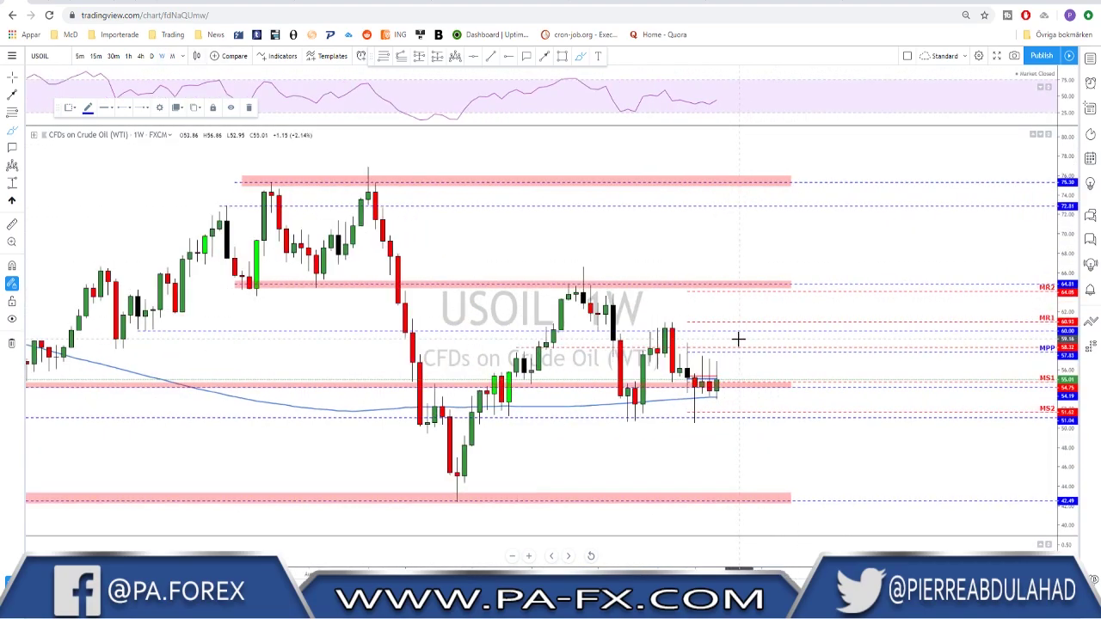
mouse_move(583, 278)
left_mouse_down()
mouse_move(642, 413)
mouse_move(671, 332)
mouse_move(698, 418)
mouse_move(693, 334)
mouse_move(708, 335)
mouse_move(687, 344)
left_mouse_up()
mouse_move(724, 292)
left_mouse_down()
mouse_move(719, 351)
mouse_move(737, 364)
left_mouse_up()
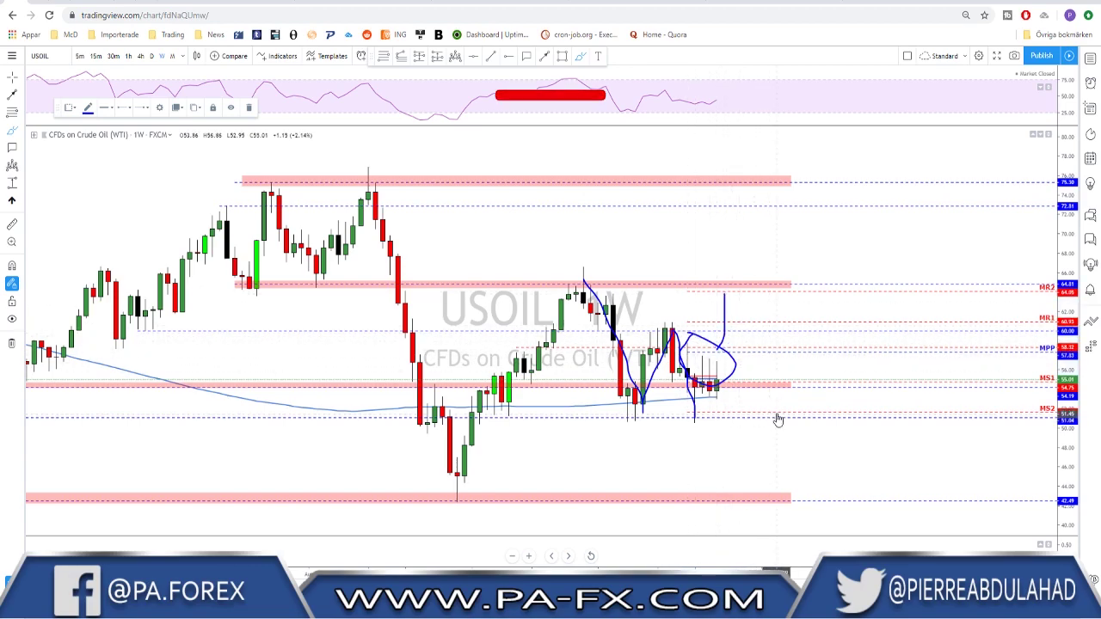
key("ctrl+z")
key("ctrl+z")
key("ctrl+z")
key("ctrl+z")
key("ctrl+z")
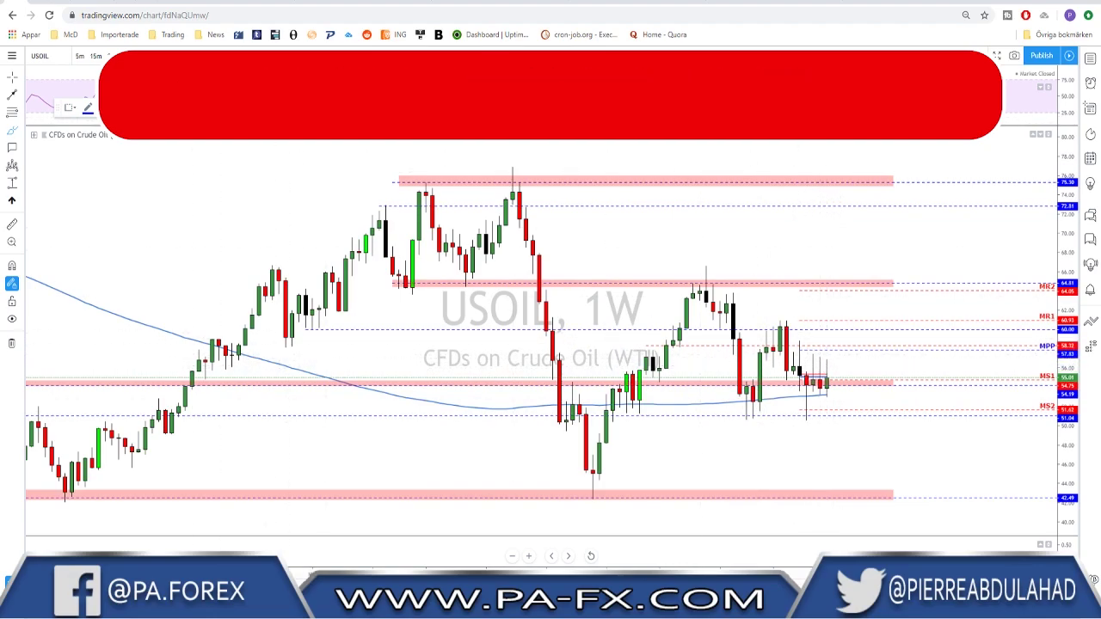
- Show USOIL on the daily timeframe, brush the price swings between the two blue range lines, and undo the strokes
type("1D")
key("Return")
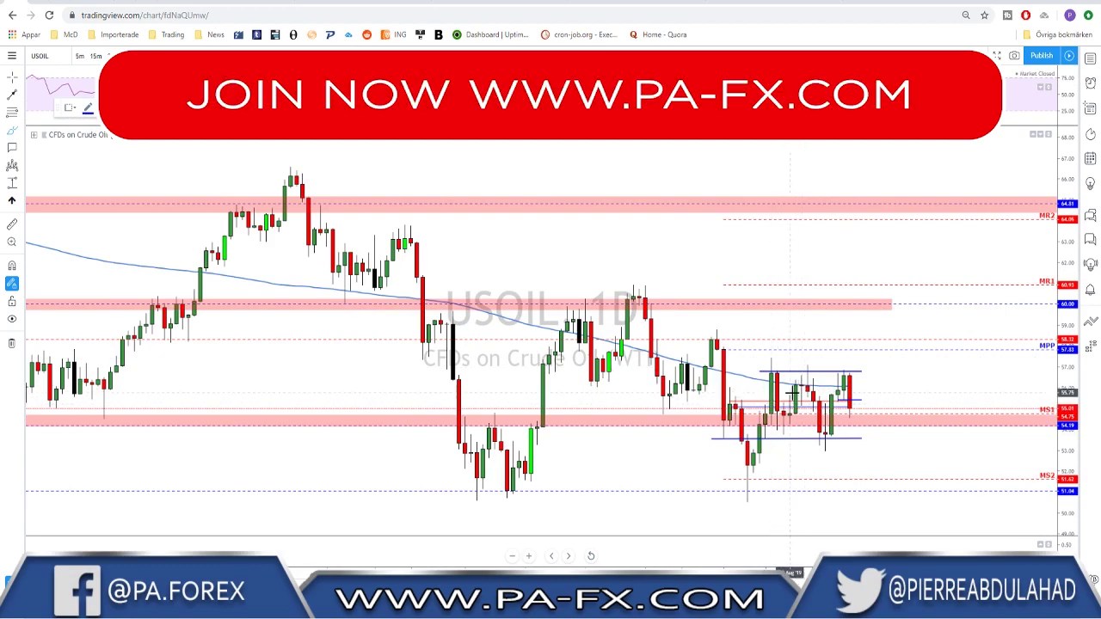
mouse_move(762, 435)
left_mouse_down()
mouse_move(779, 372)
mouse_move(802, 437)
mouse_move(813, 370)
mouse_move(832, 431)
mouse_move(844, 372)
left_mouse_up()
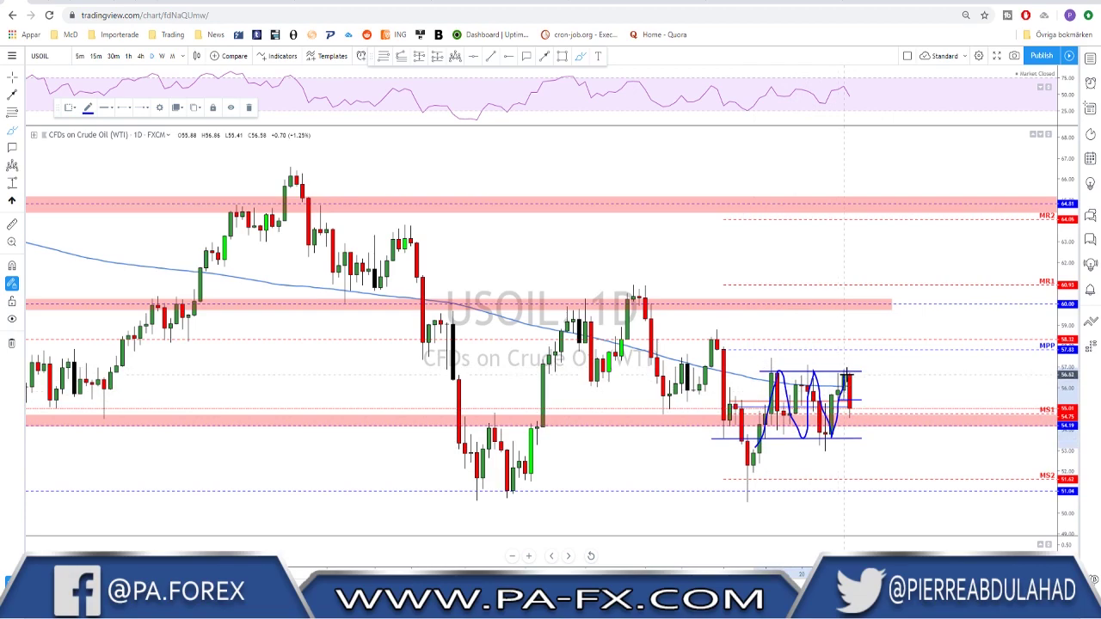
left_click_drag(857, 413, 861, 439)
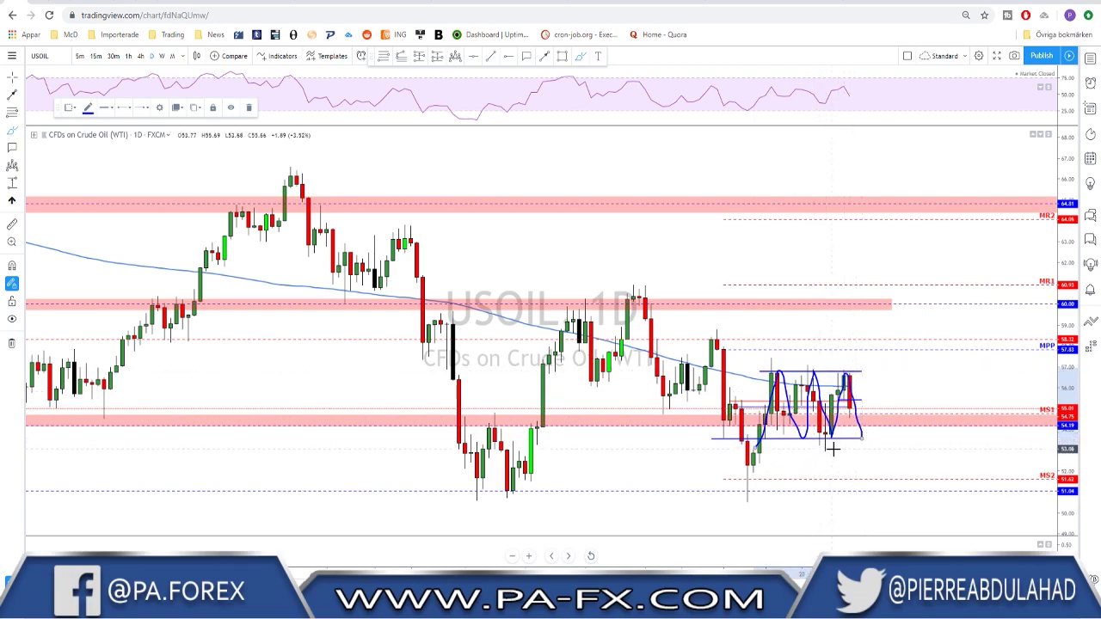
key("ctrl+z")
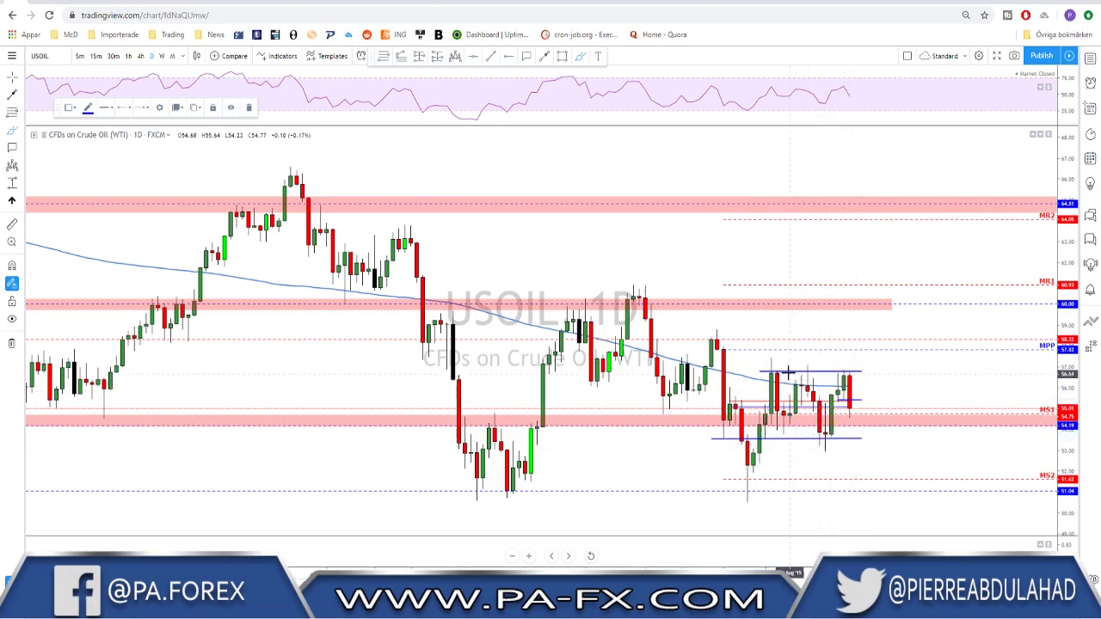
- Circle the first touch of the upper blue range line and the latest low at the lower line, and remove both circles
left_click_drag(825, 432, 818, 439)
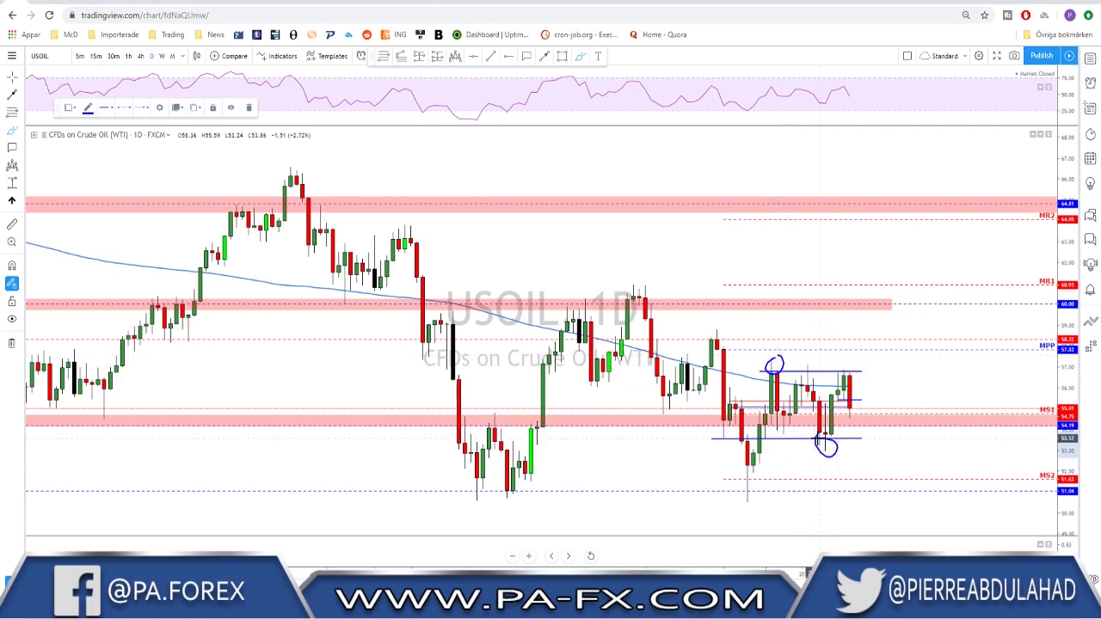
key("ctrl+z")
key("ctrl+z")
scroll(875, 437, "up", 1)
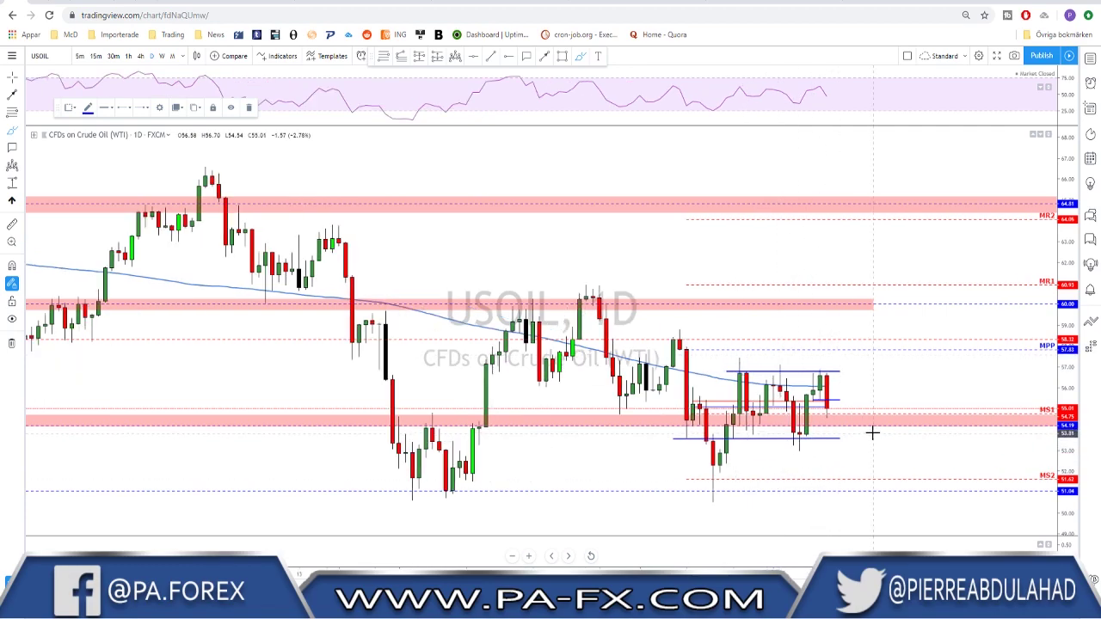
- Circle the three rejections along the upper blue range line on the daily USOIL chart, and remove the circles
left_click_drag(730, 357, 825, 364)
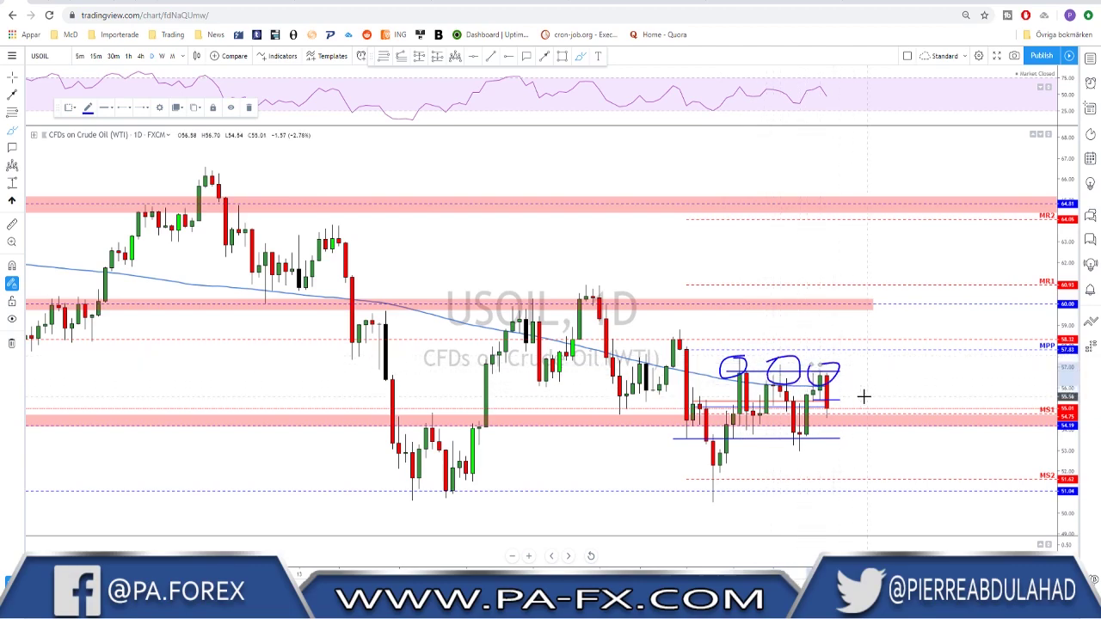
key("ctrl+z")
key("ctrl+z")
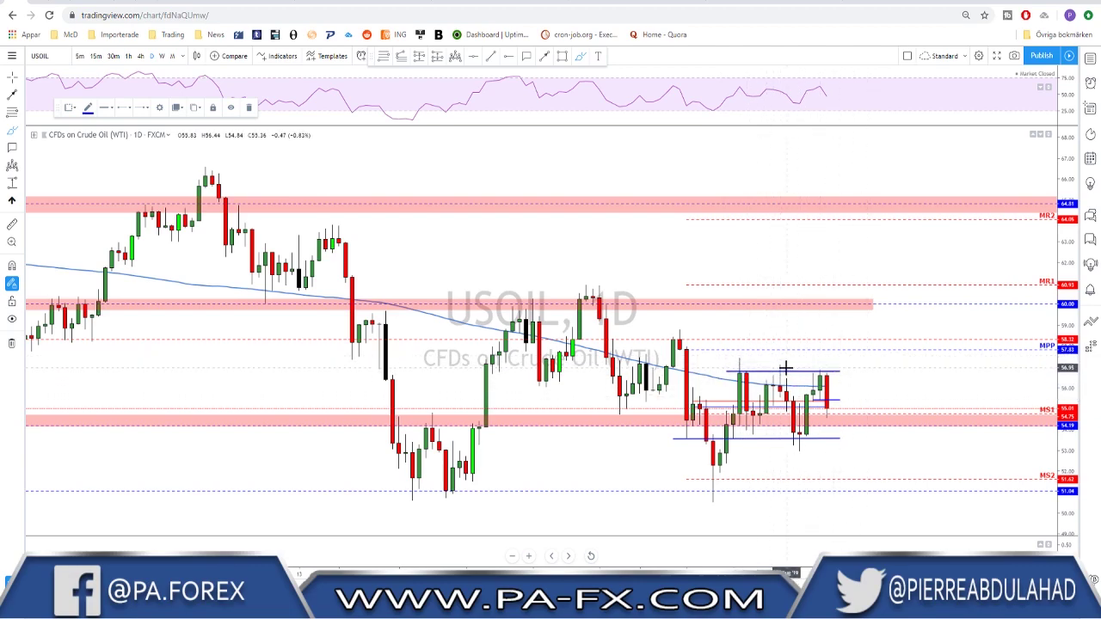
- Circle and clear the last two highs at the upper blue range line on daily USOIL, and show the weekly timeframe
mouse_move(783, 362)
left_mouse_down()
mouse_move(774, 368)
mouse_move(818, 365)
mouse_move(832, 376)
mouse_move(822, 363)
left_mouse_up()
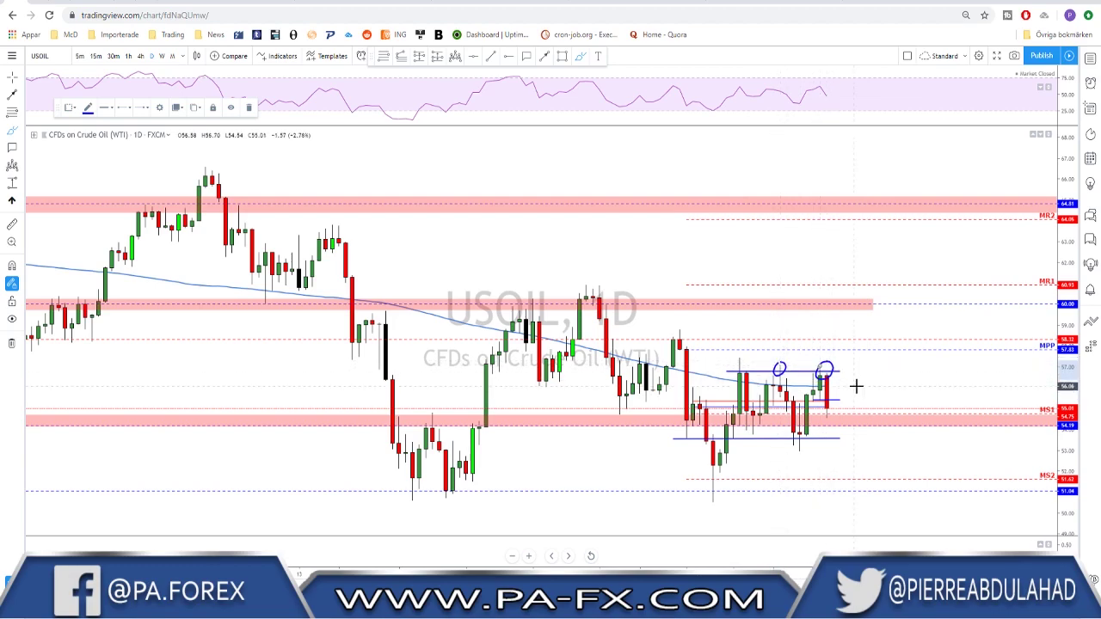
key("1")
key("w")
key("Return")
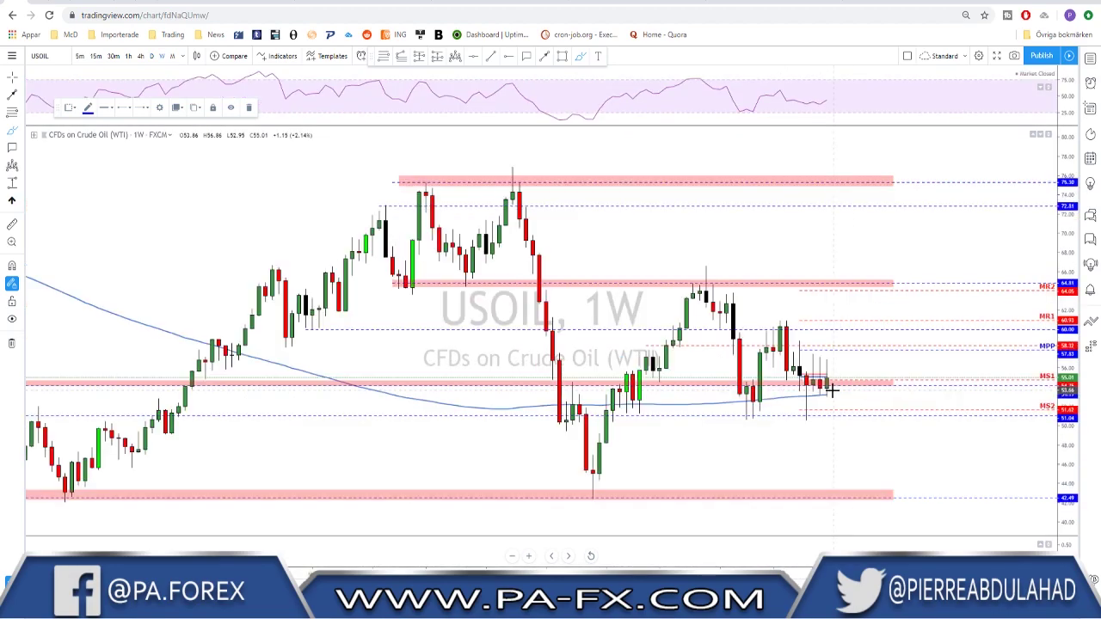
- On the daily USOIL chart, lower the bottom blue range line to the latest swing low at about 53.00, and show the 4-hour timeframe
left_click(153, 57)
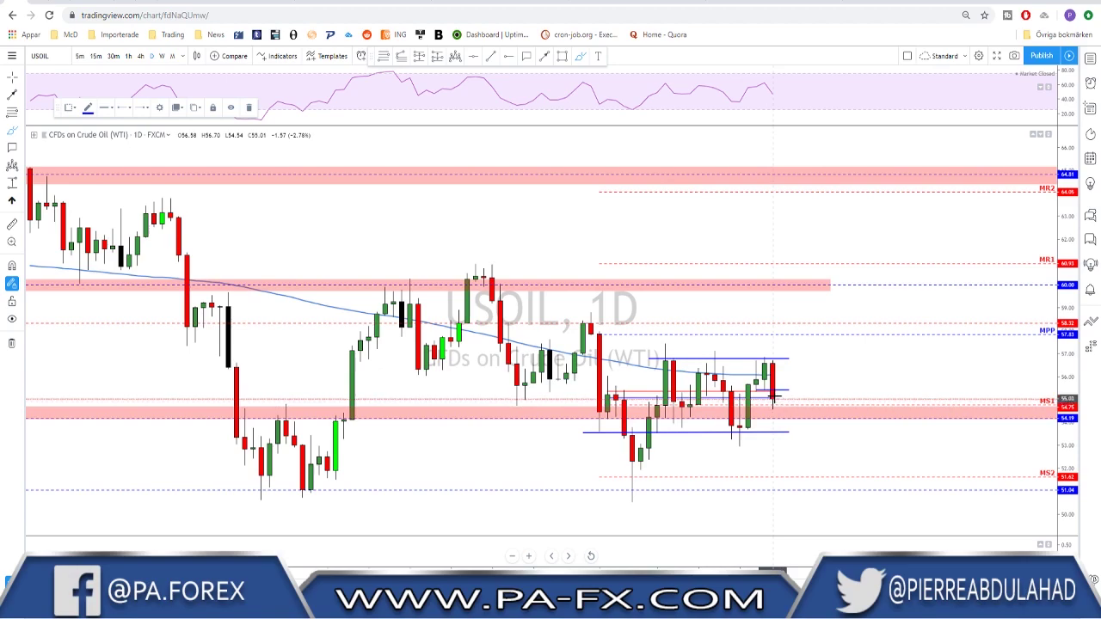
left_click_drag(714, 433, 730, 446)
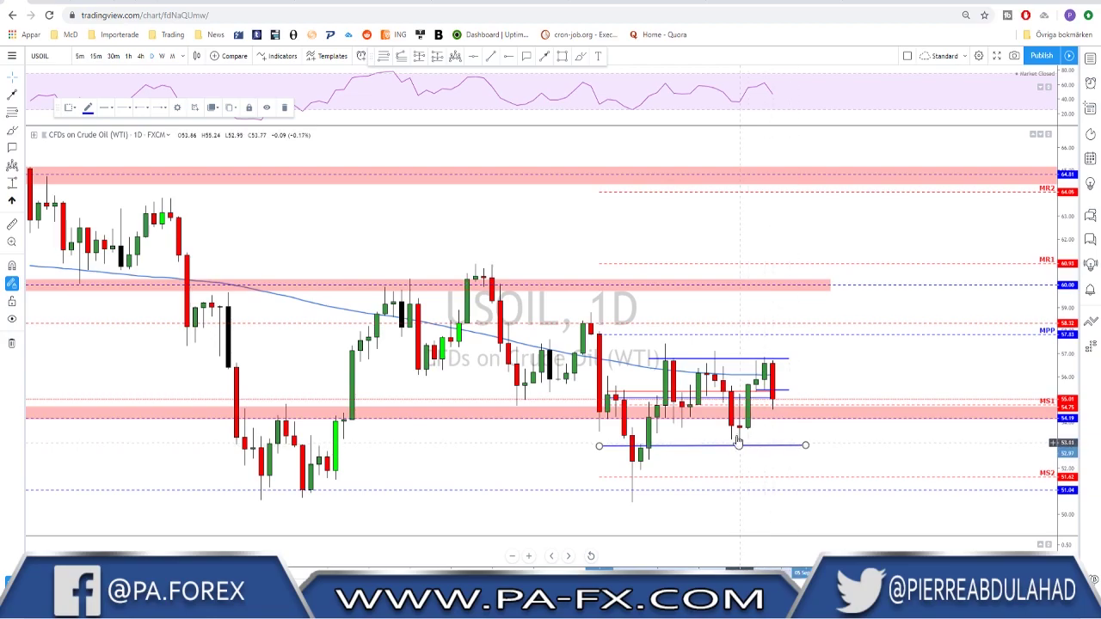
left_click(141, 56)
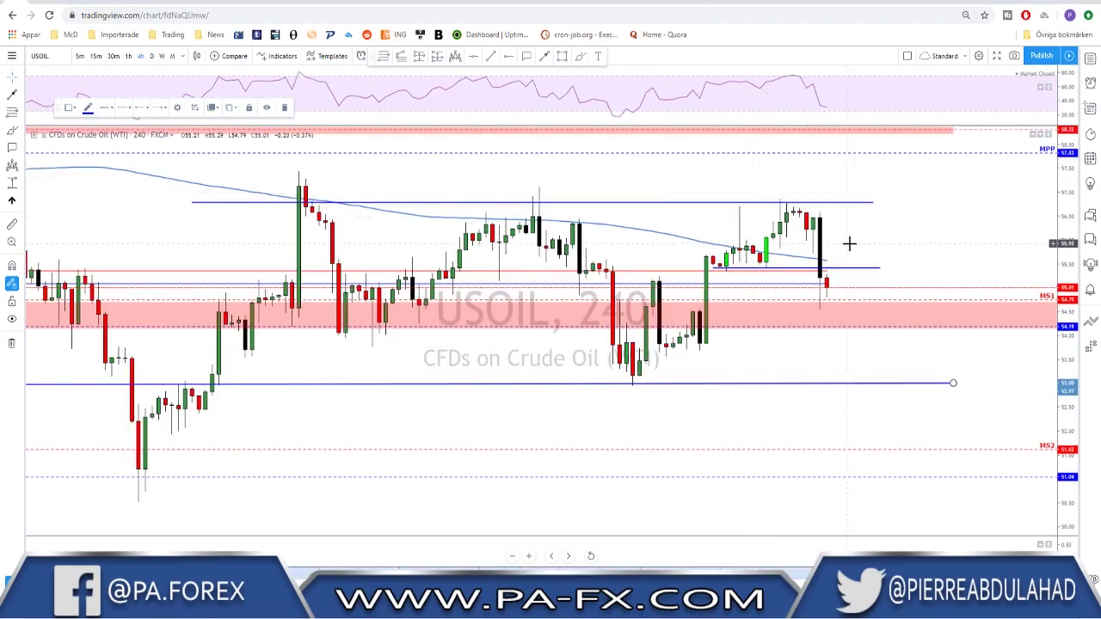
- Brush a flag retest with drops to the lower range line and 51.04, circle the latest low, and undo all strokes
right_click(922, 258)
left_click_drag(899, 265, 831, 270)
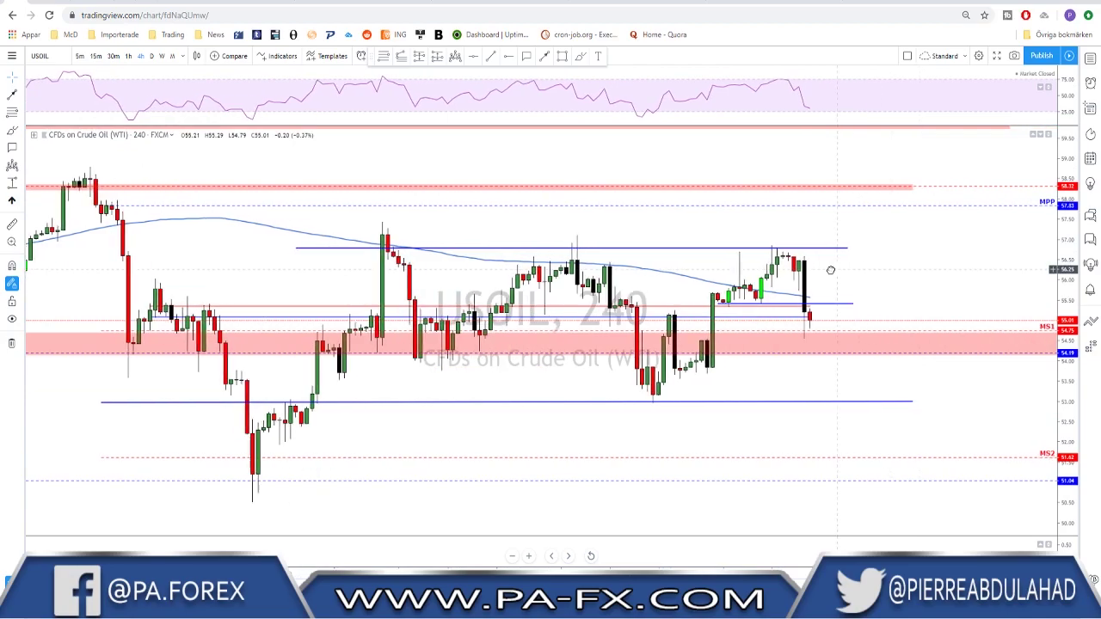
scroll(831, 270, "down", 2)
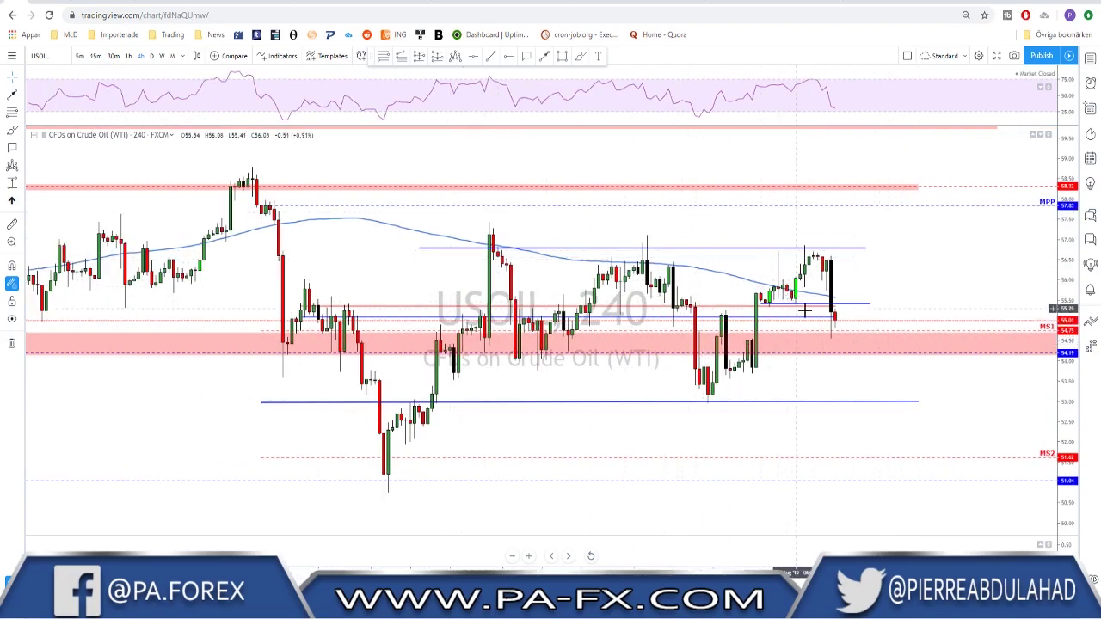
left_click(581, 57)
mouse_move(831, 325)
left_mouse_down()
mouse_move(857, 297)
mouse_move(897, 401)
left_mouse_up()
mouse_move(834, 333)
left_mouse_down()
mouse_move(864, 305)
mouse_move(864, 284)
left_mouse_up()
mouse_move(714, 379)
left_mouse_down()
mouse_move(699, 401)
mouse_move(713, 382)
left_mouse_up()
mouse_move(866, 390)
left_mouse_down()
mouse_move(886, 402)
mouse_move(914, 481)
left_mouse_up()
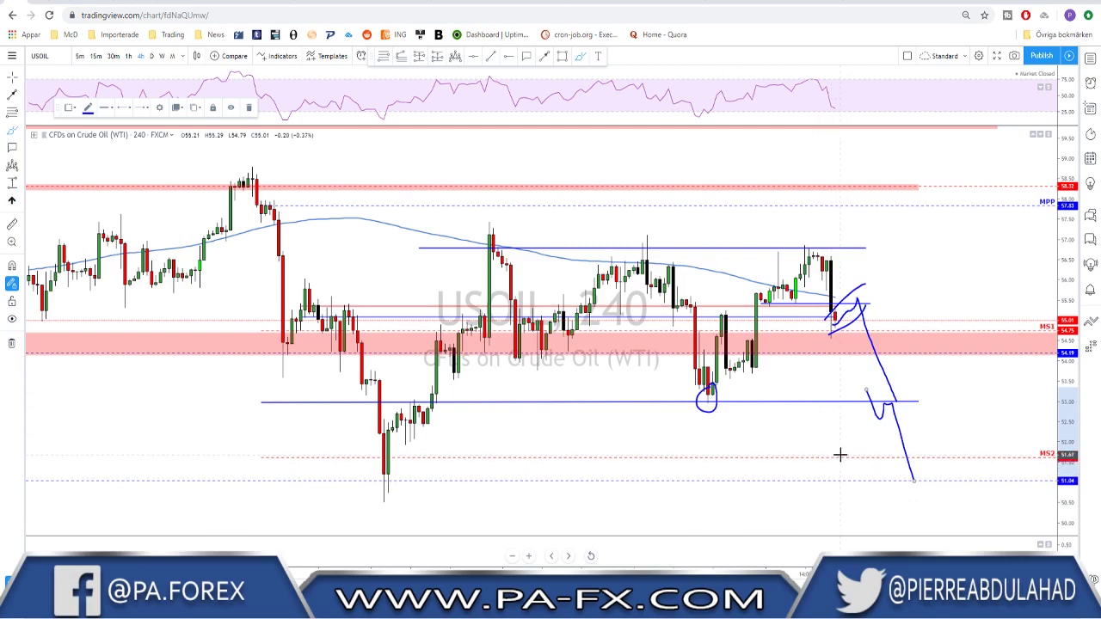
key("ctrl+z")
key("ctrl+z")
key("ctrl+z")
key("ctrl+z")
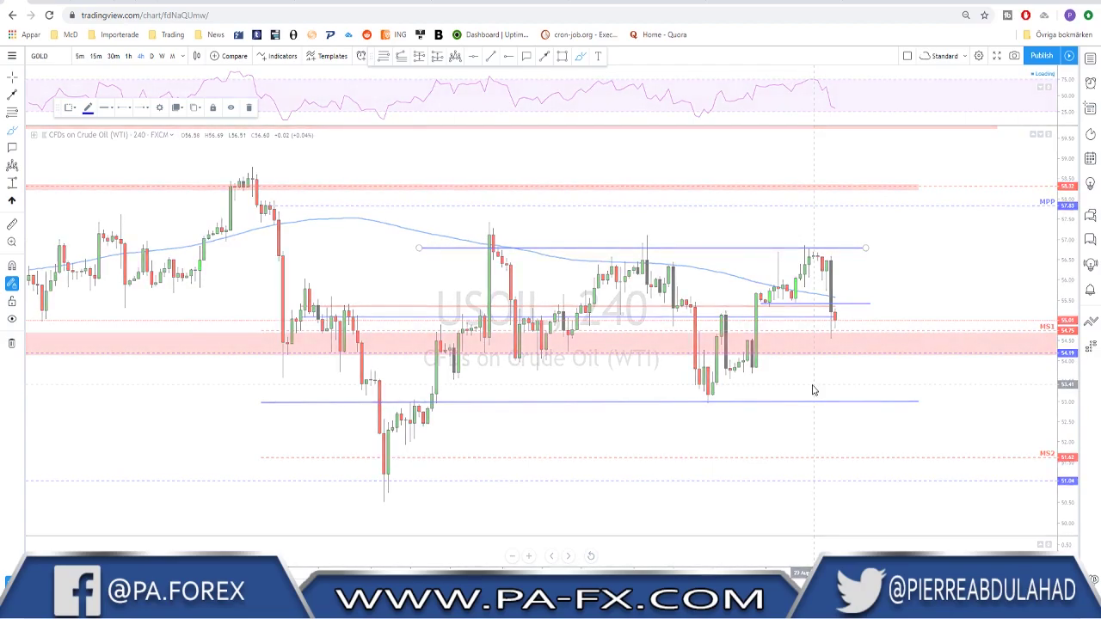
- Show GOLD on the monthly timeframe, and brush a line along the repeated highs below the latest rally and a circle at the 1552.08 zone
key("space")
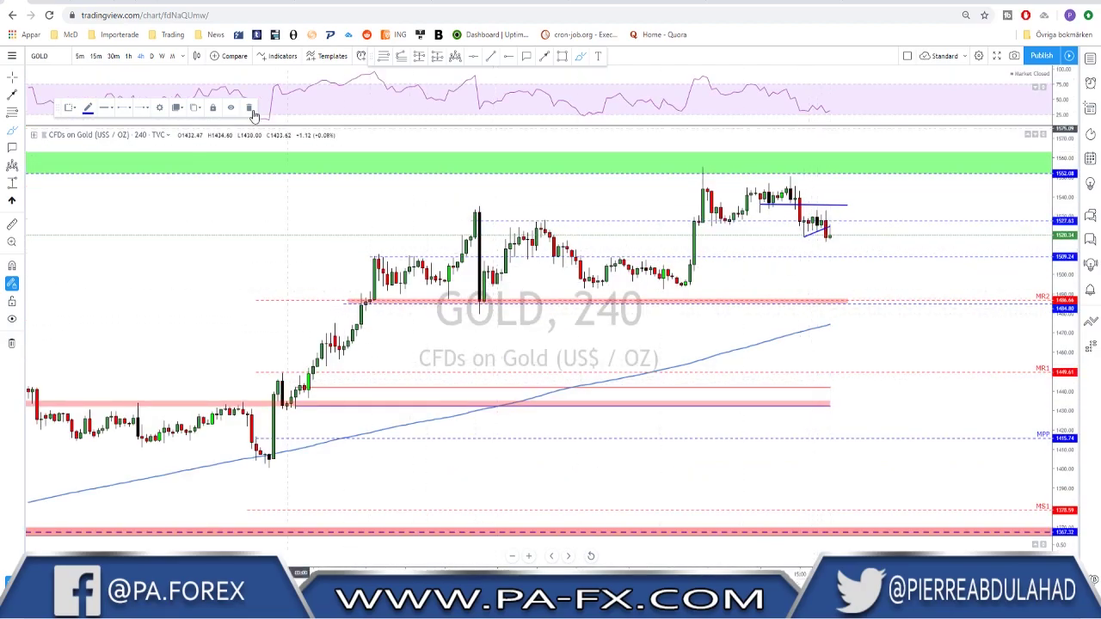
left_click(172, 56)
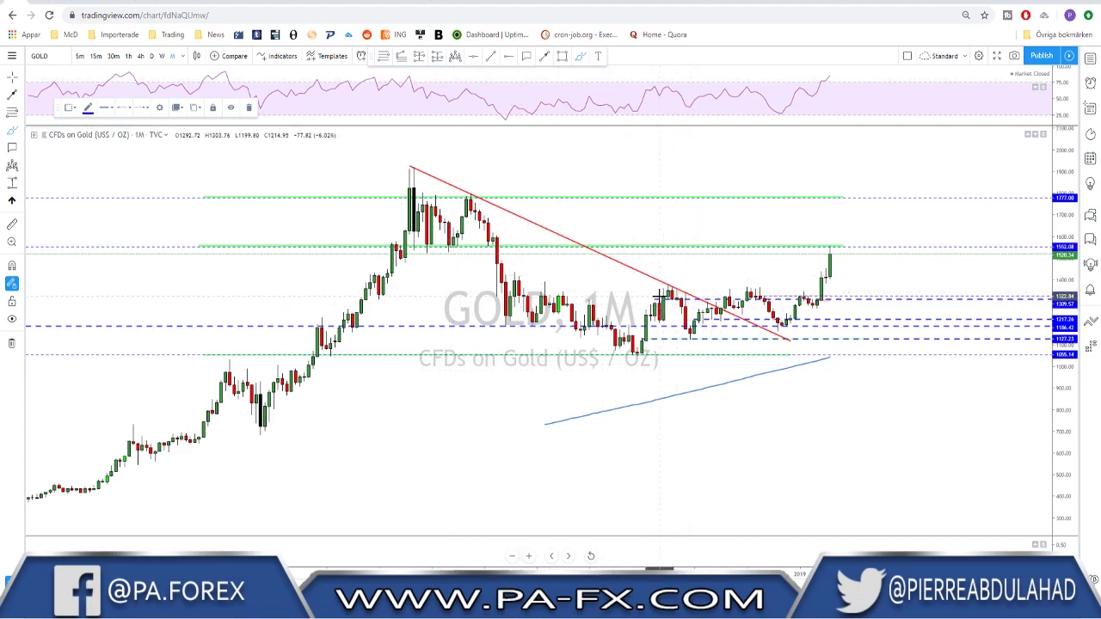
left_click_drag(659, 288, 866, 287)
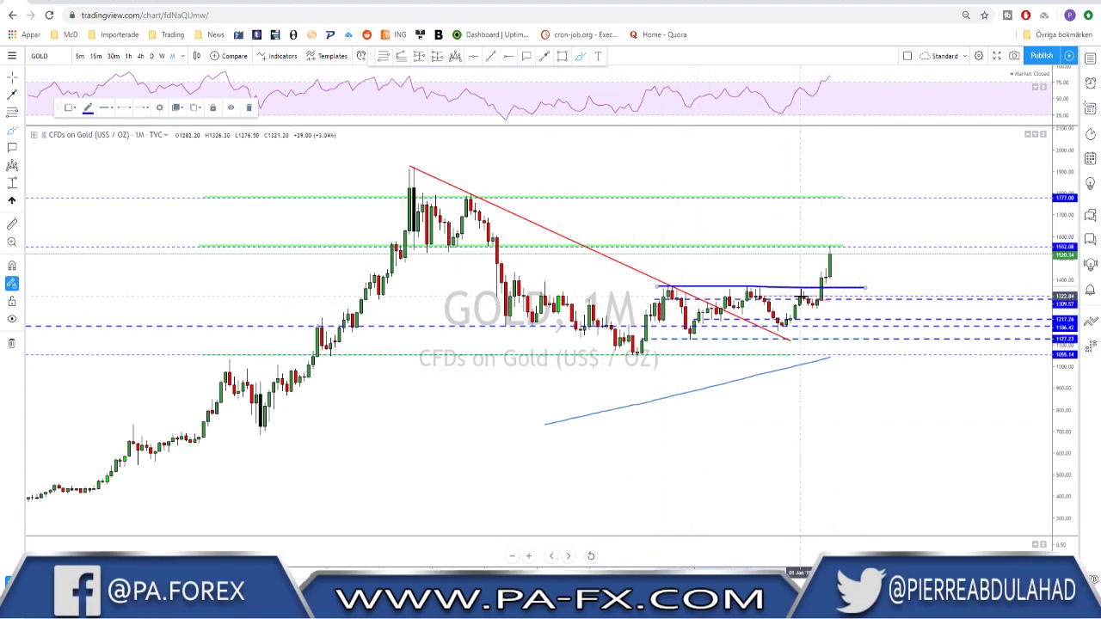
left_click_drag(835, 246, 828, 252)
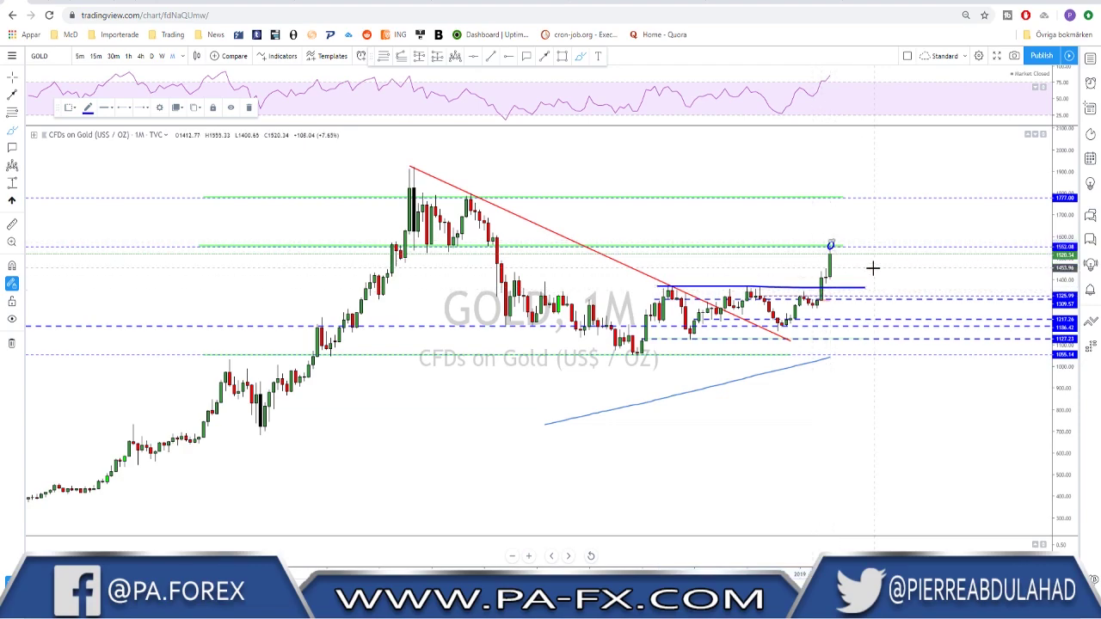
- On the weekly gold chart, circle the latest candle's upper wick at the green zone twice, undoing each circle
left_click(162, 57)
scroll(791, 194, "up", 1)
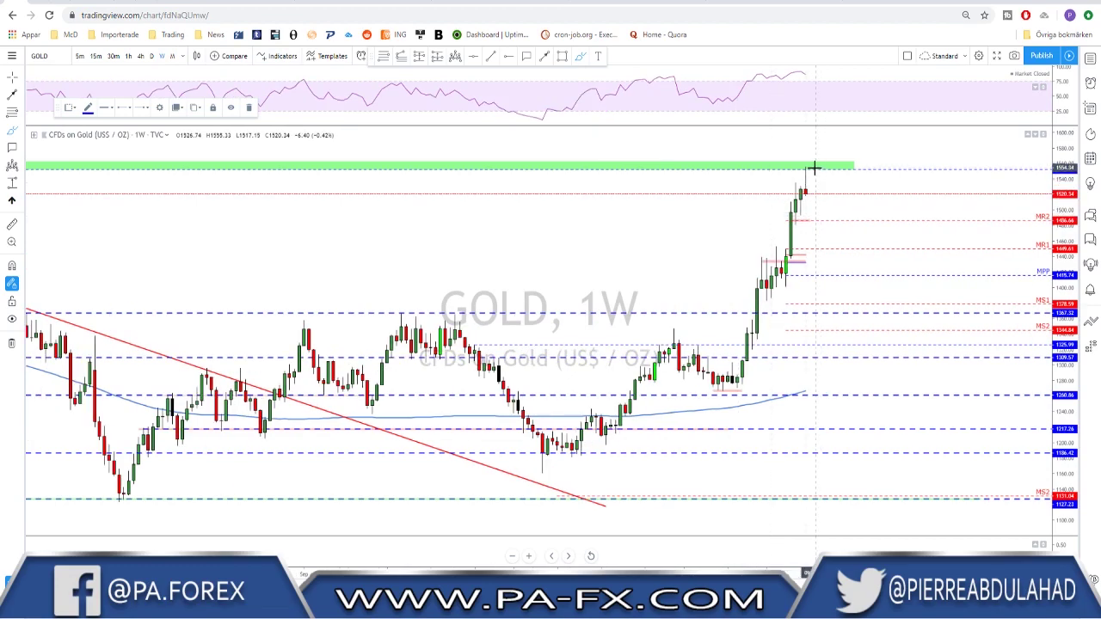
mouse_move(805, 163)
left_mouse_down()
mouse_move(802, 200)
mouse_move(808, 167)
left_mouse_up()
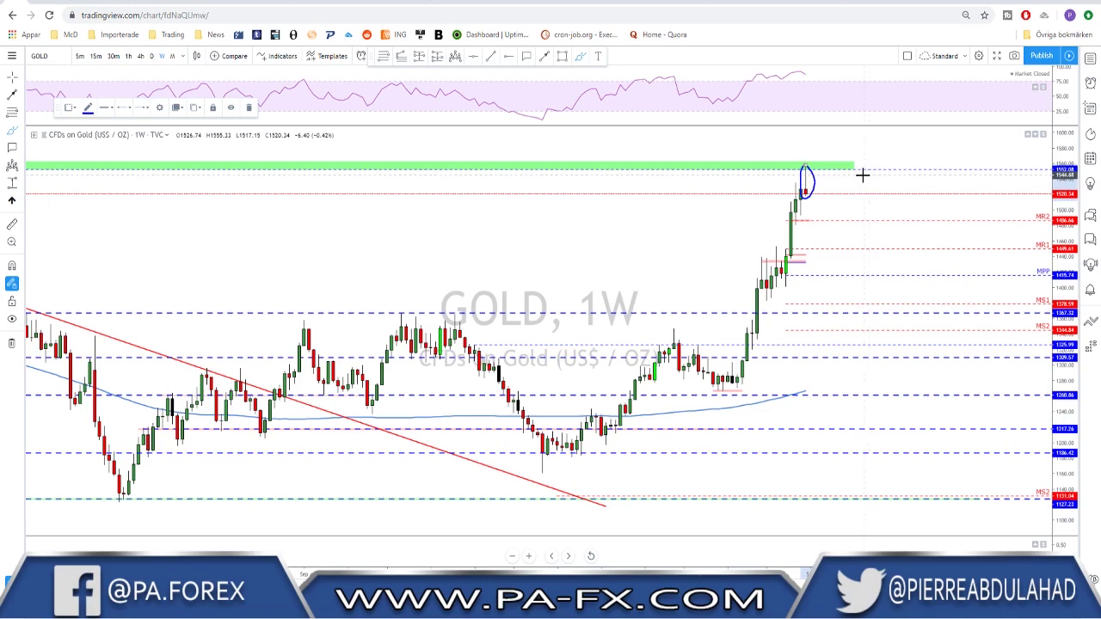
key("ctrl+z")
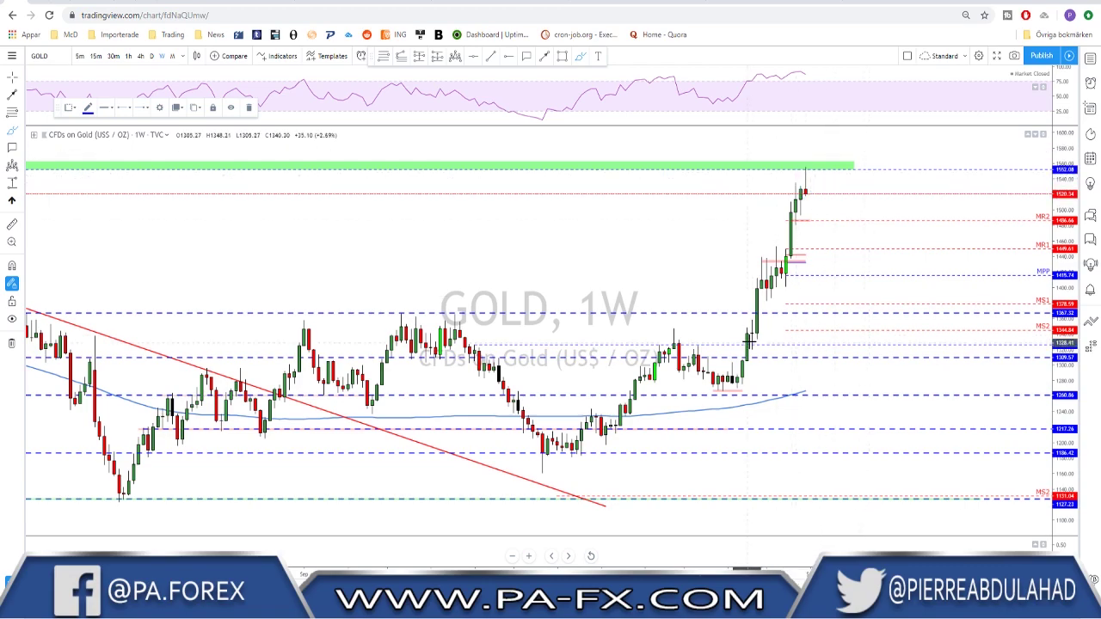
mouse_move(808, 170)
left_mouse_down()
mouse_move(738, 250)
mouse_move(727, 335)
mouse_move(832, 197)
mouse_move(799, 165)
left_mouse_up()
key("ctrl+z")
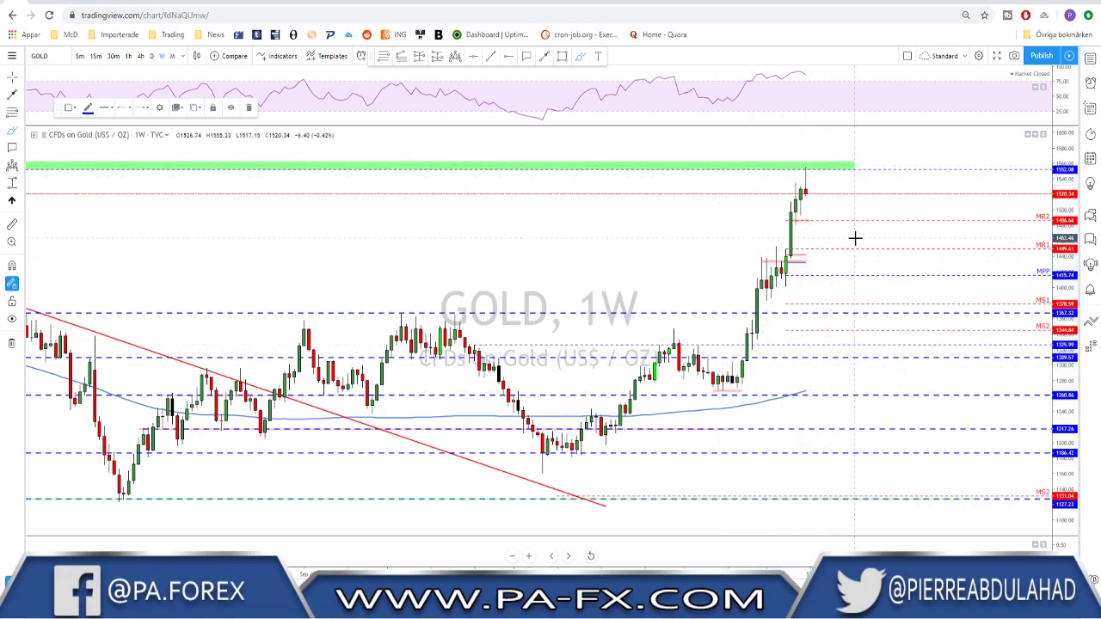
- On the daily gold chart, extend the blue trend line in the oscillator pane past the most recent peak
left_click(158, 56)
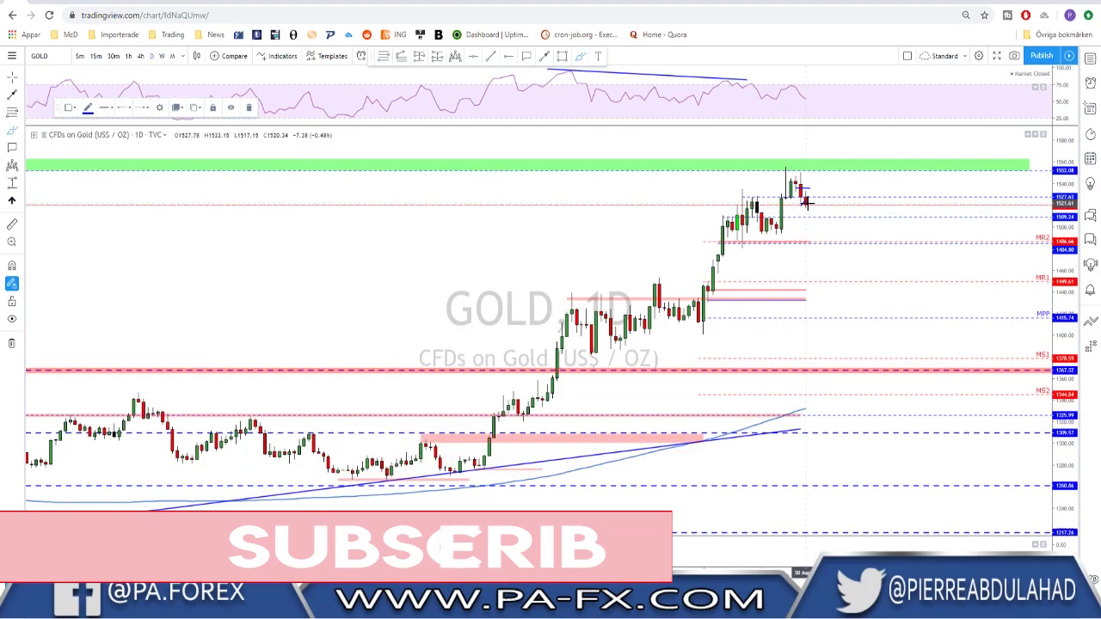
left_click_drag(749, 81, 824, 85)
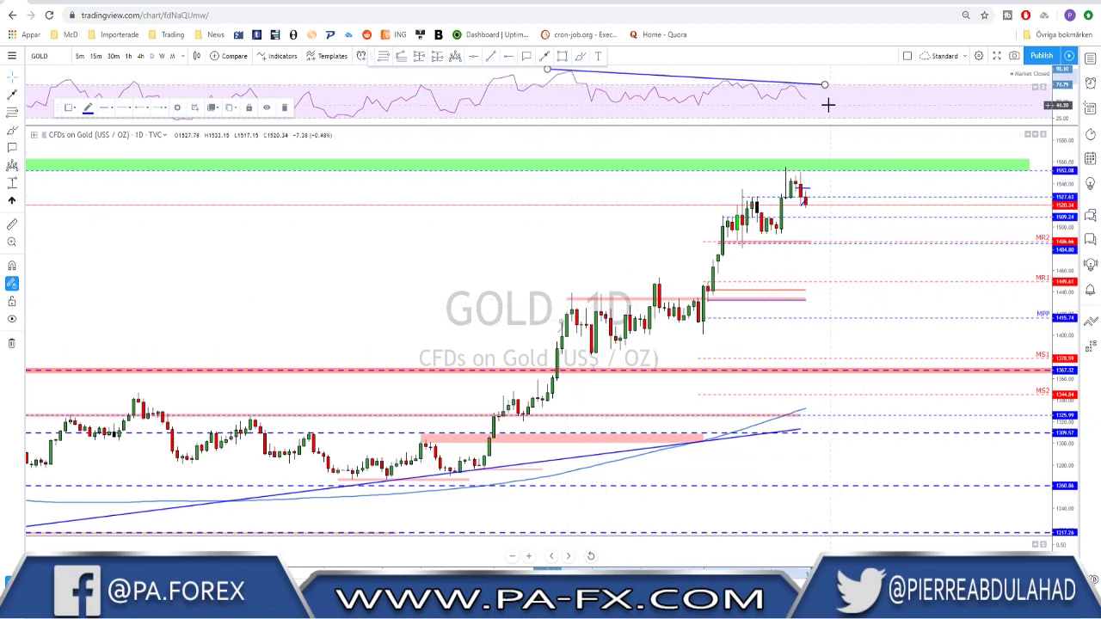
left_click_drag(825, 87, 831, 87)
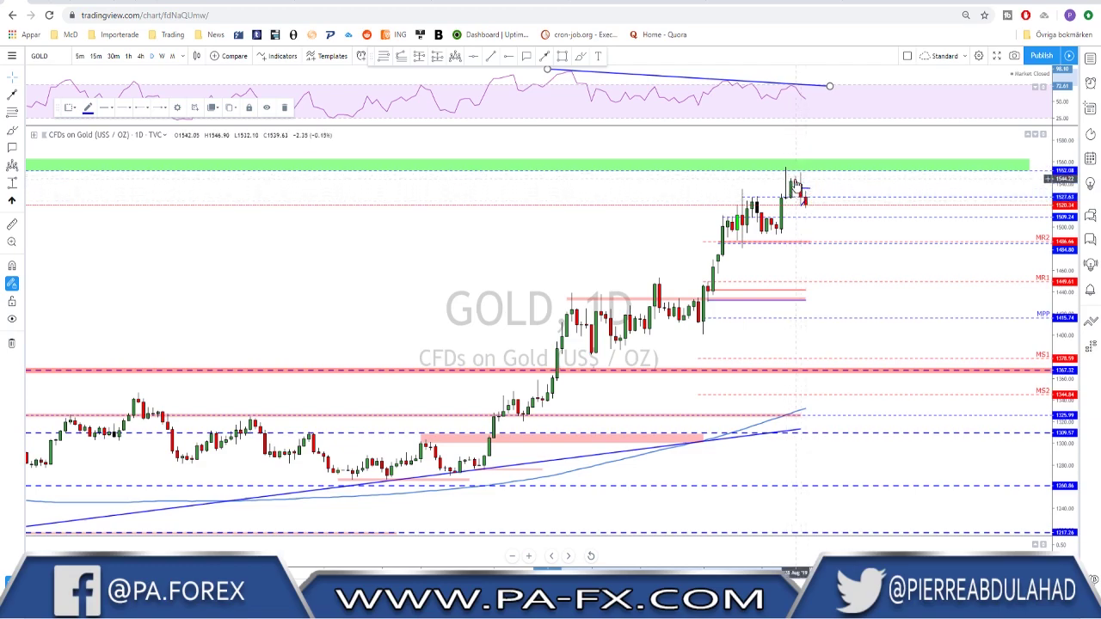
- Brush a support line along gold's recent daily lows and a price drop to it, and delete the drop path on the 4-hour chart
left_click_drag(806, 214, 768, 210)
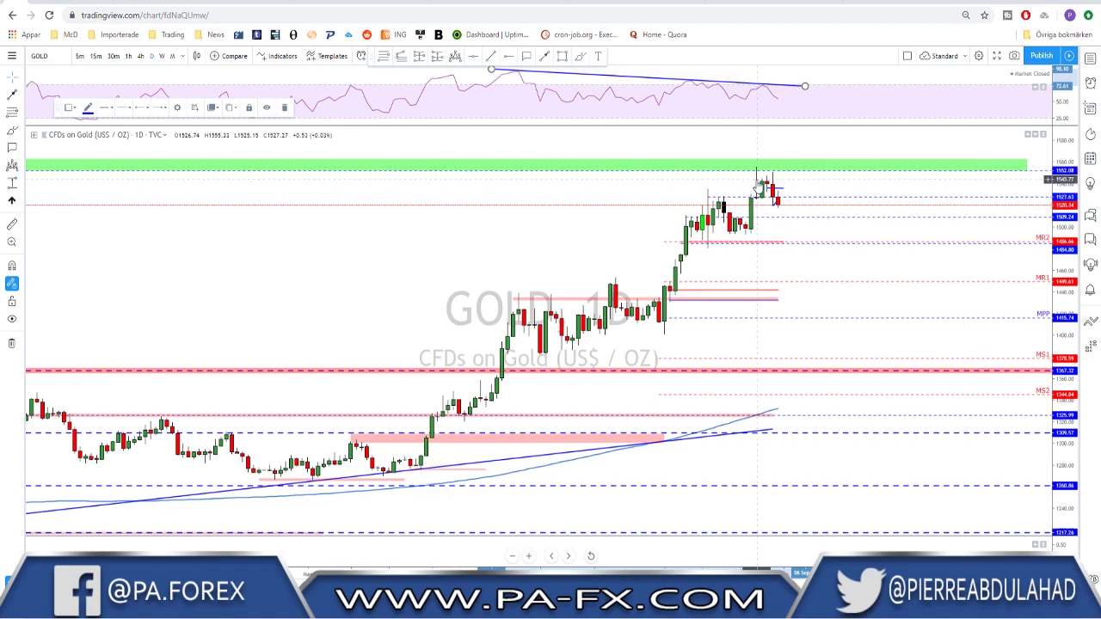
left_click(584, 57)
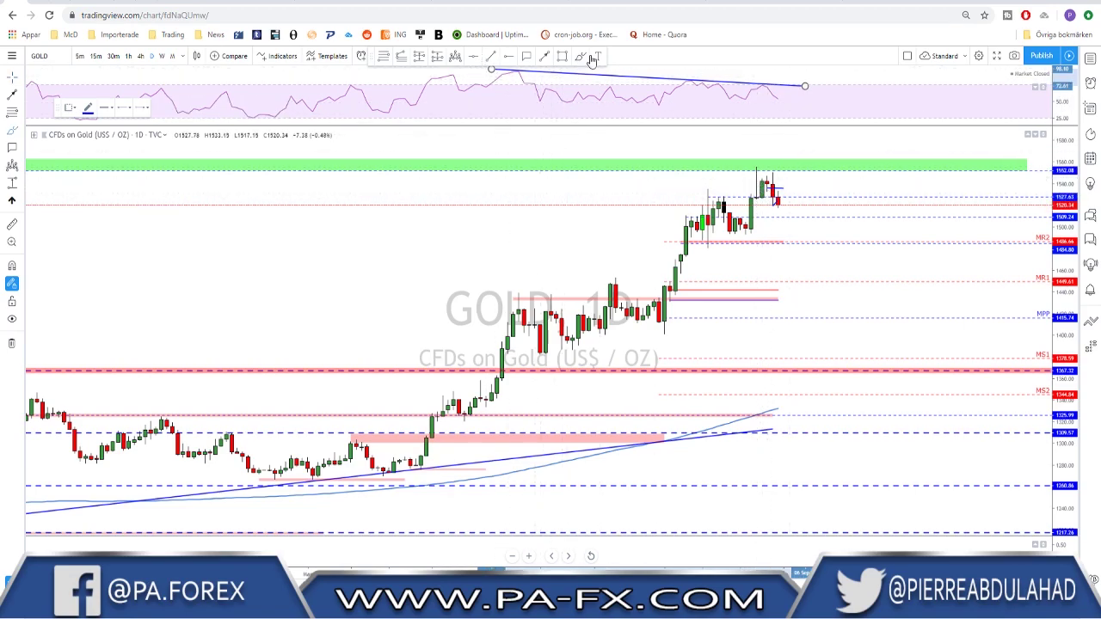
mouse_move(777, 196)
left_mouse_down()
mouse_move(787, 230)
mouse_move(821, 236)
left_mouse_up()
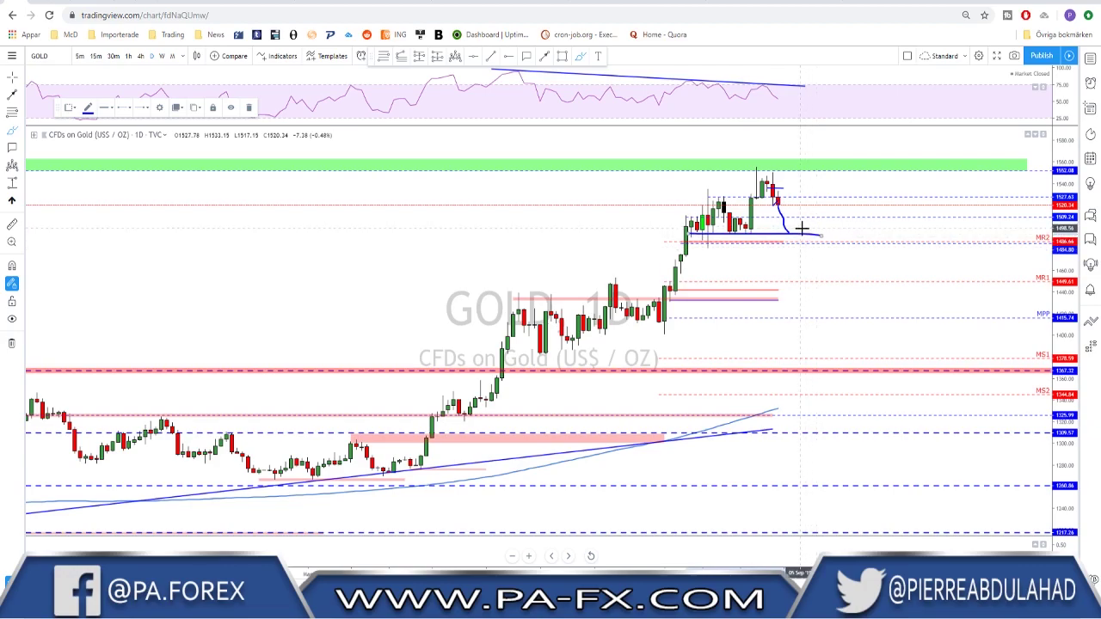
left_click(141, 55)
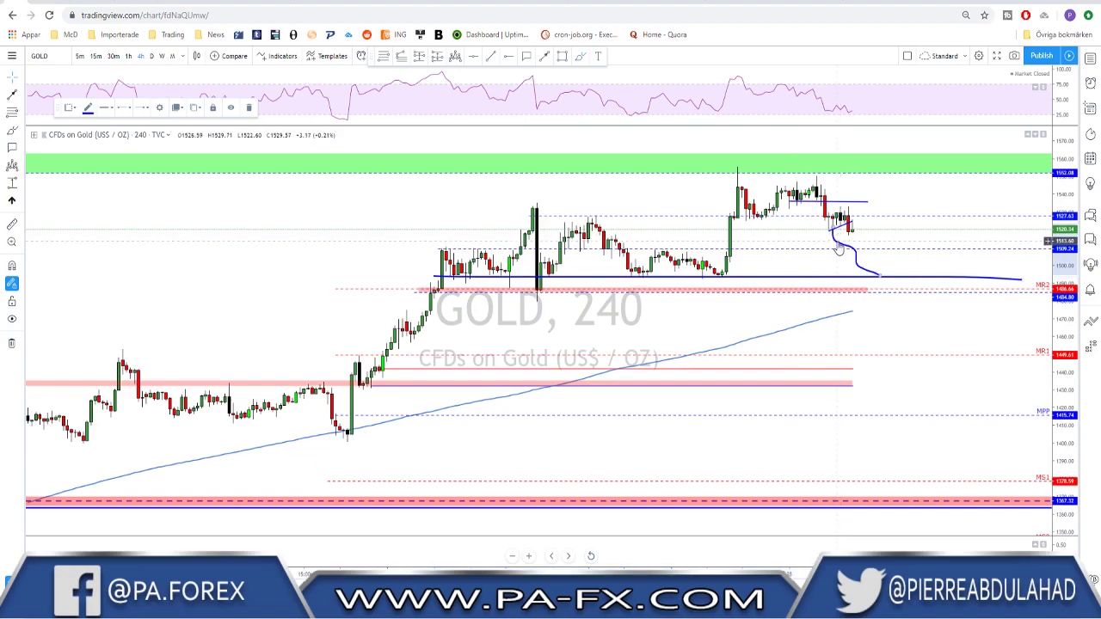
key("Delete")
- On the hourly gold chart, brush the broken support line, a box around the consolidation and a line under the latest lows, and undo them
left_click(131, 57)
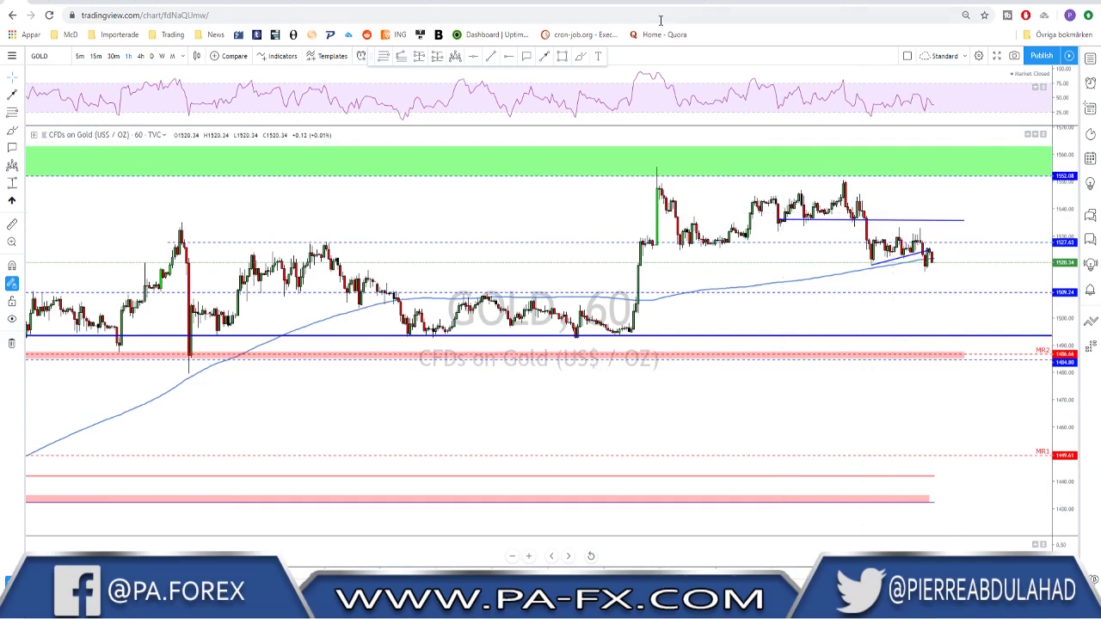
left_click(581, 57)
left_click_drag(777, 222, 919, 222)
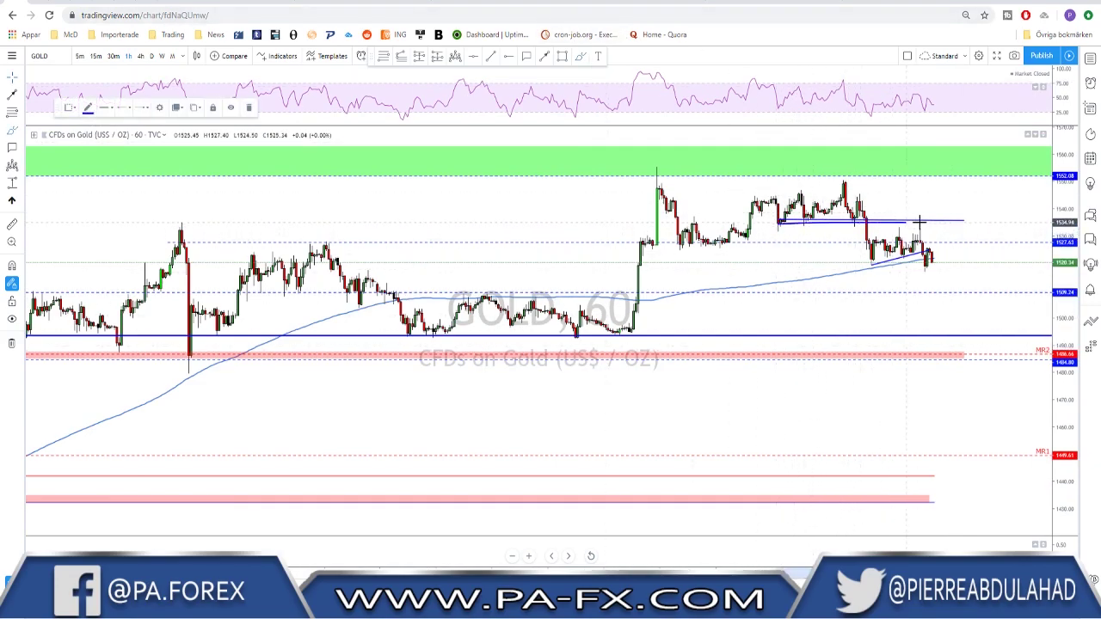
mouse_move(858, 181)
left_mouse_down()
mouse_move(753, 220)
mouse_move(864, 226)
mouse_move(869, 188)
left_mouse_up()
left_click_drag(869, 267, 900, 263)
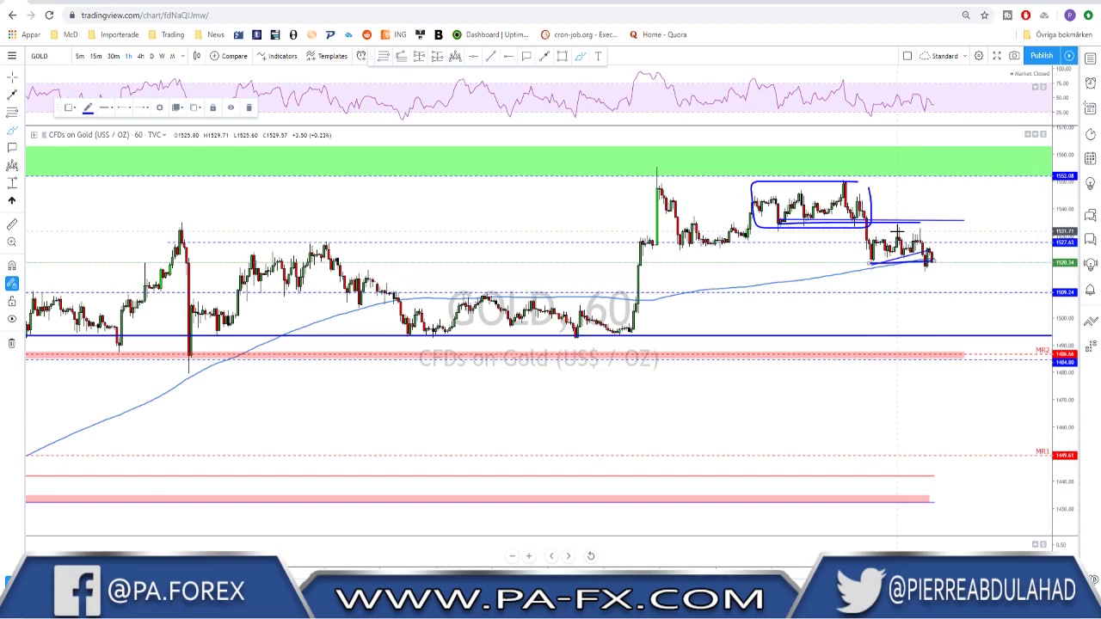
key("ctrl+z")
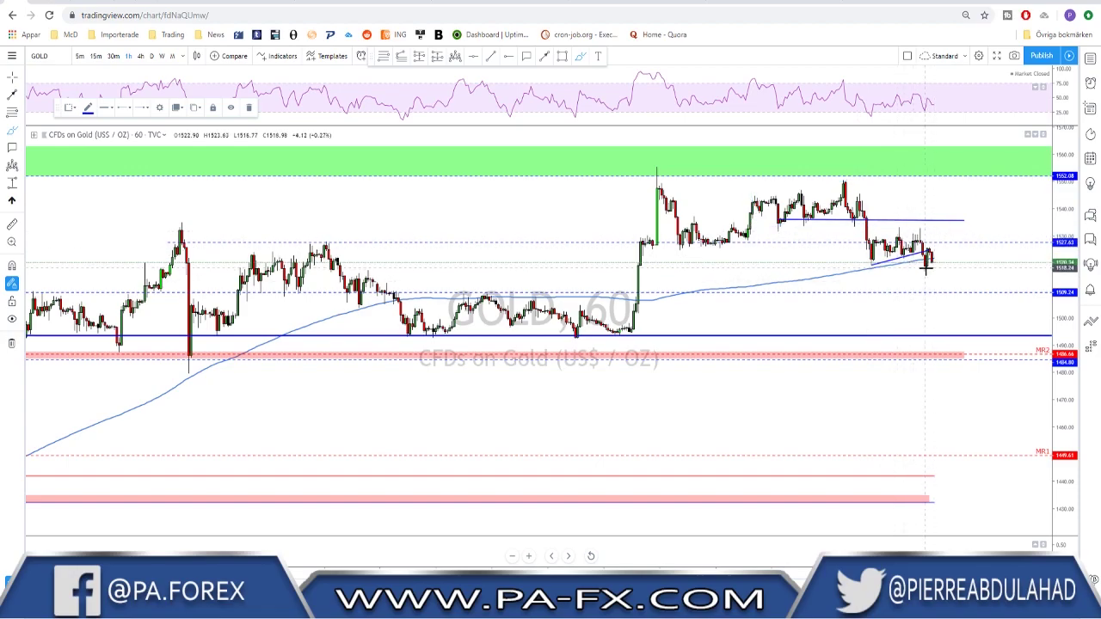
- Circle the earlier hourly highs at the moving average near 1509.24 and the latest candles crossing it, and remove both circles
scroll(926, 269, "down", 3)
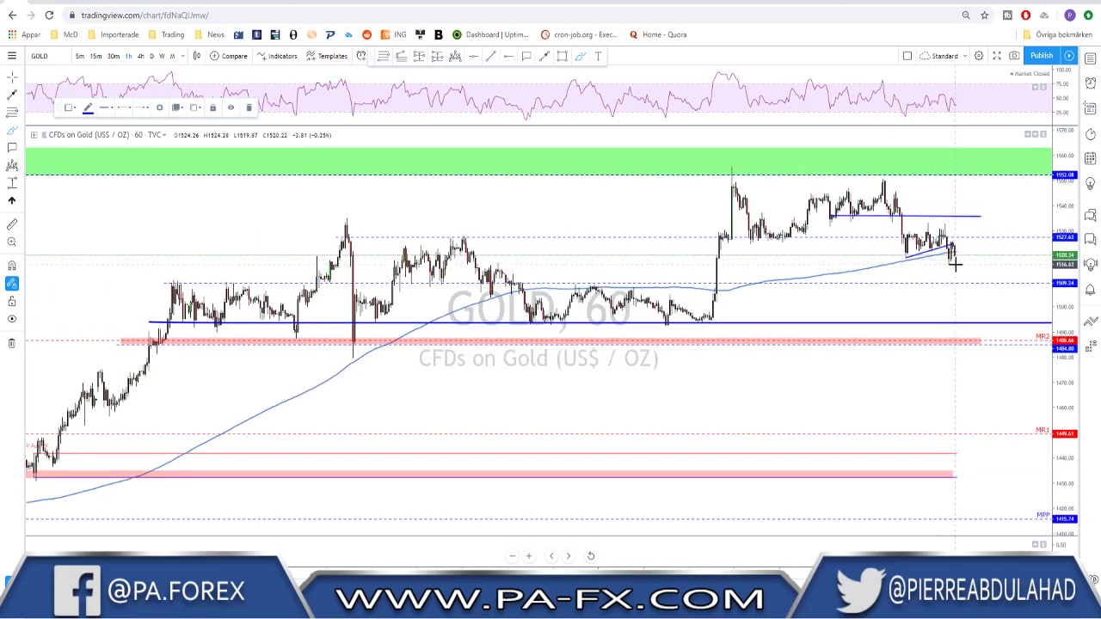
scroll(605, 301, "down", 3)
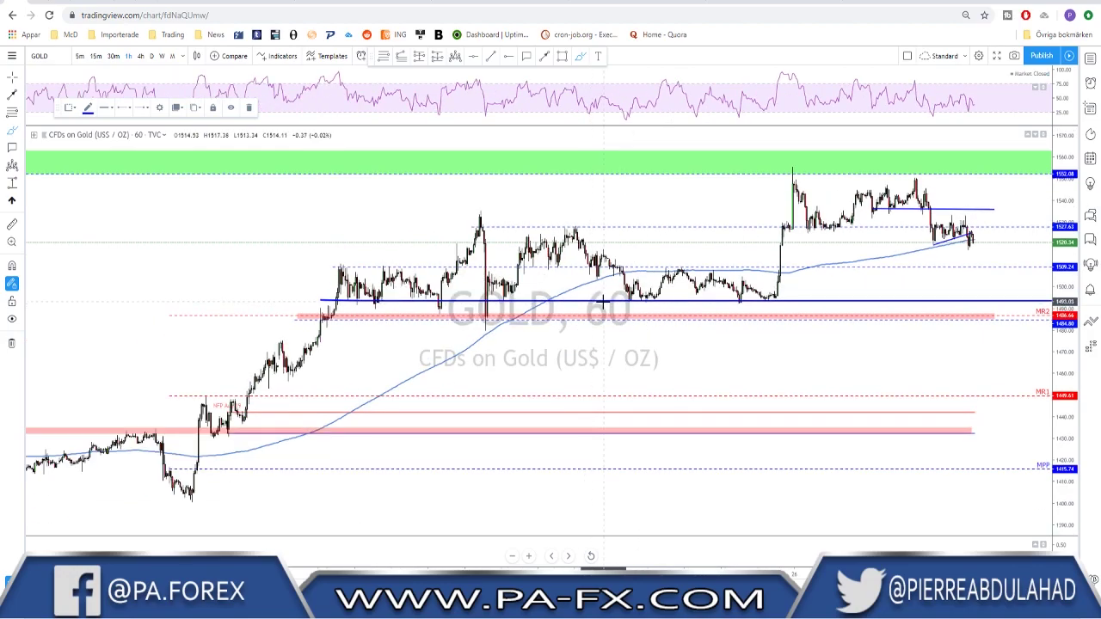
left_click(657, 268)
left_click(728, 269)
left_click(685, 262)
left_click(957, 242)
left_click(981, 241)
left_click(970, 250)
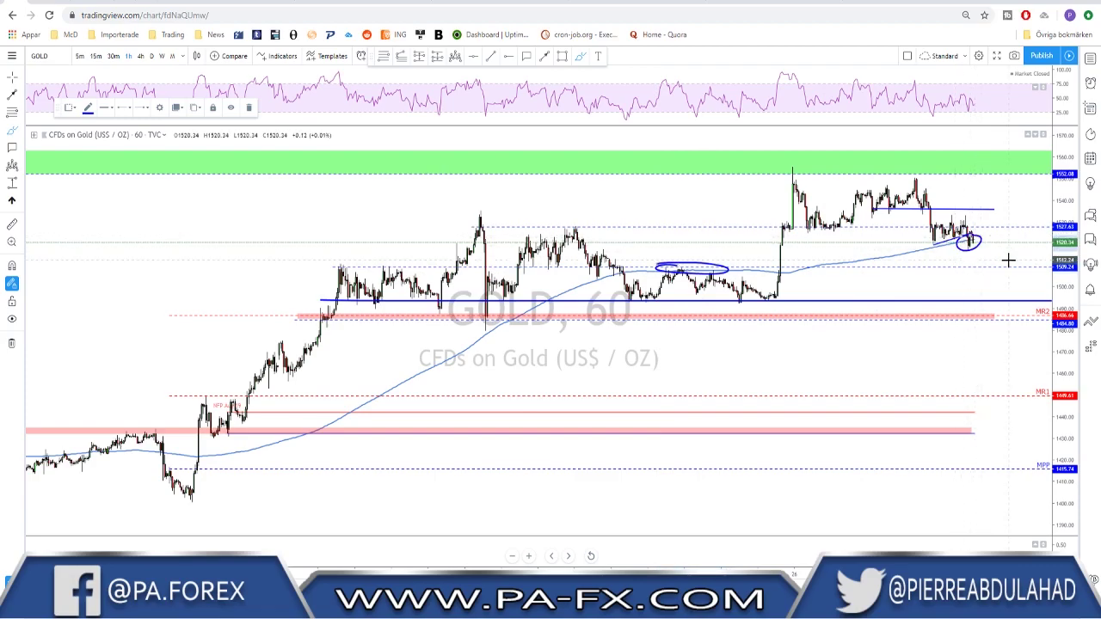
- Brush a projected drop from gold's latest hourly candles to the blue support line near 1493
scroll(1009, 260, "up", 5)
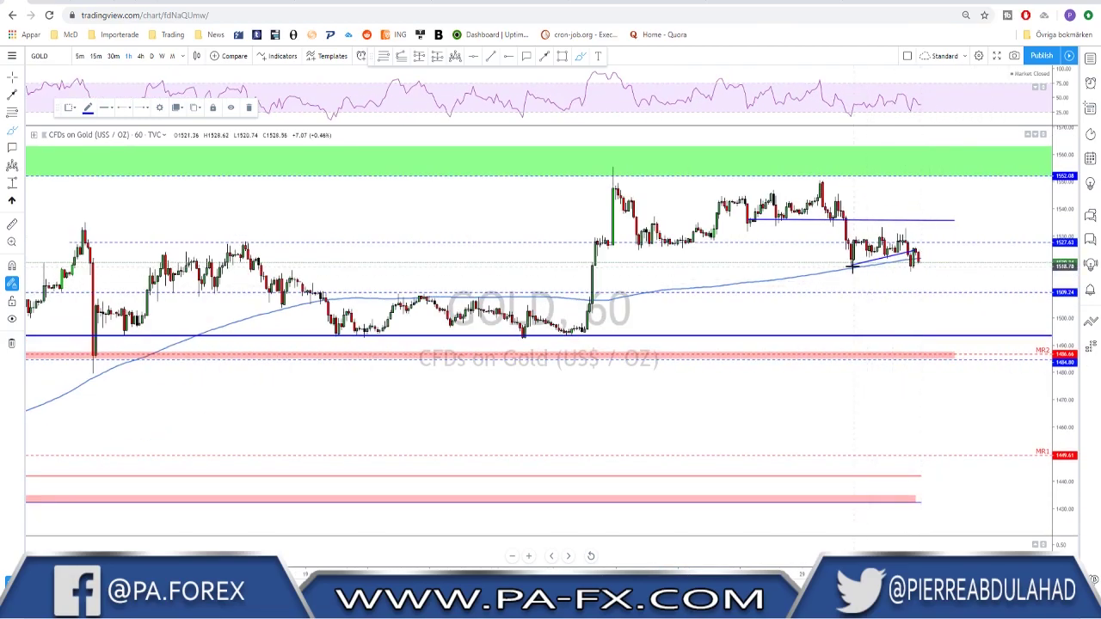
left_click_drag(903, 230, 954, 329)
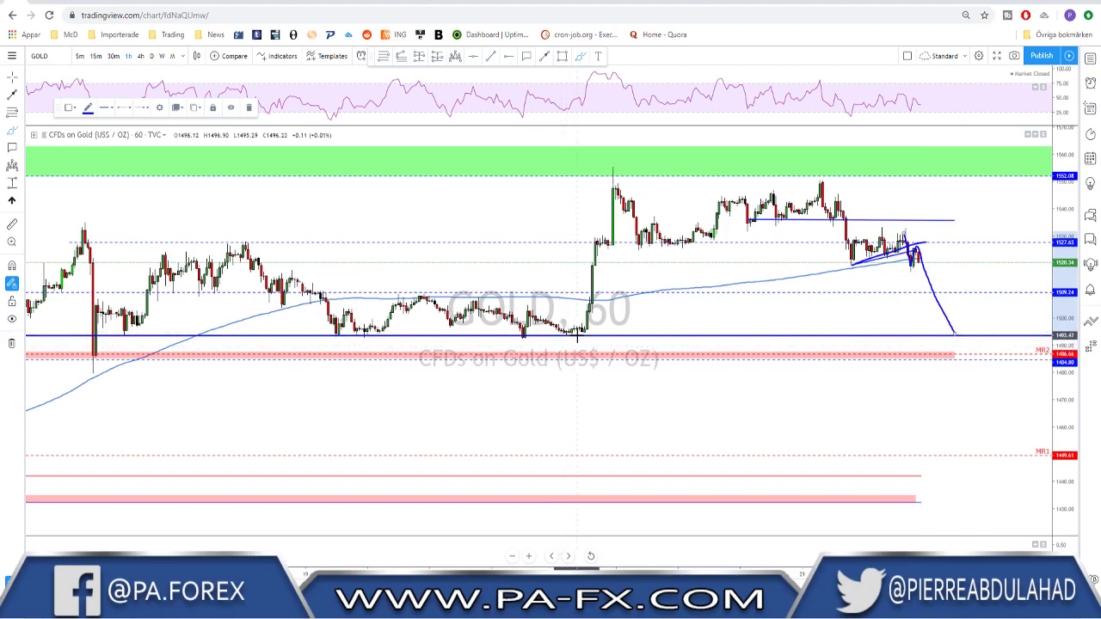
scroll(720, 313, "down", 5)
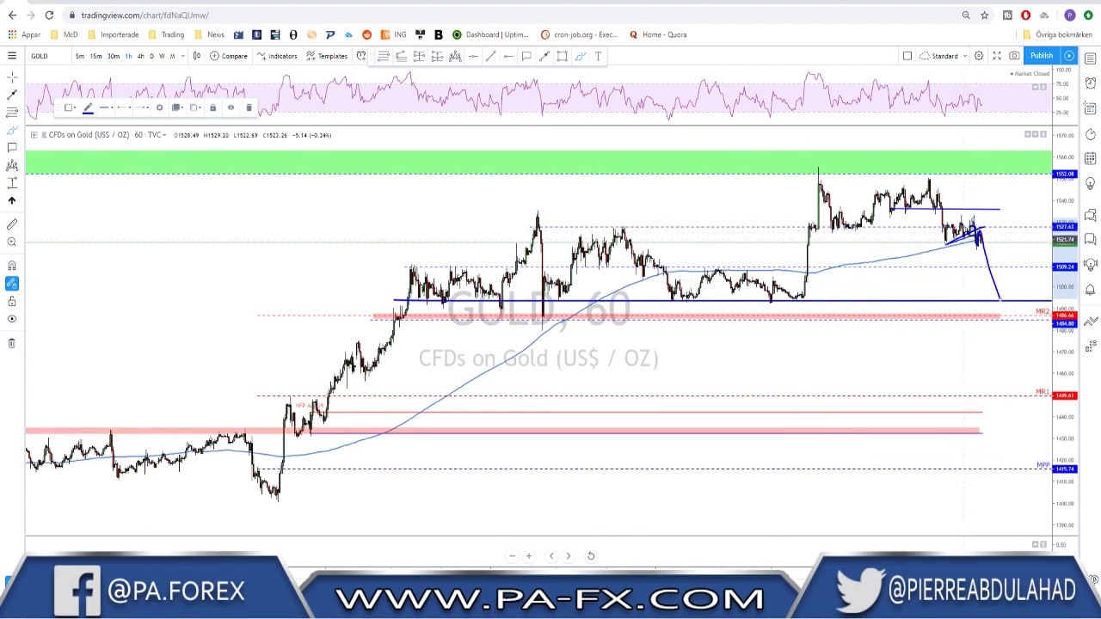
- Place a short position at about 1520.6 on the latest candle, with its stop at about 1538 and target at about 1488
left_click(420, 57)
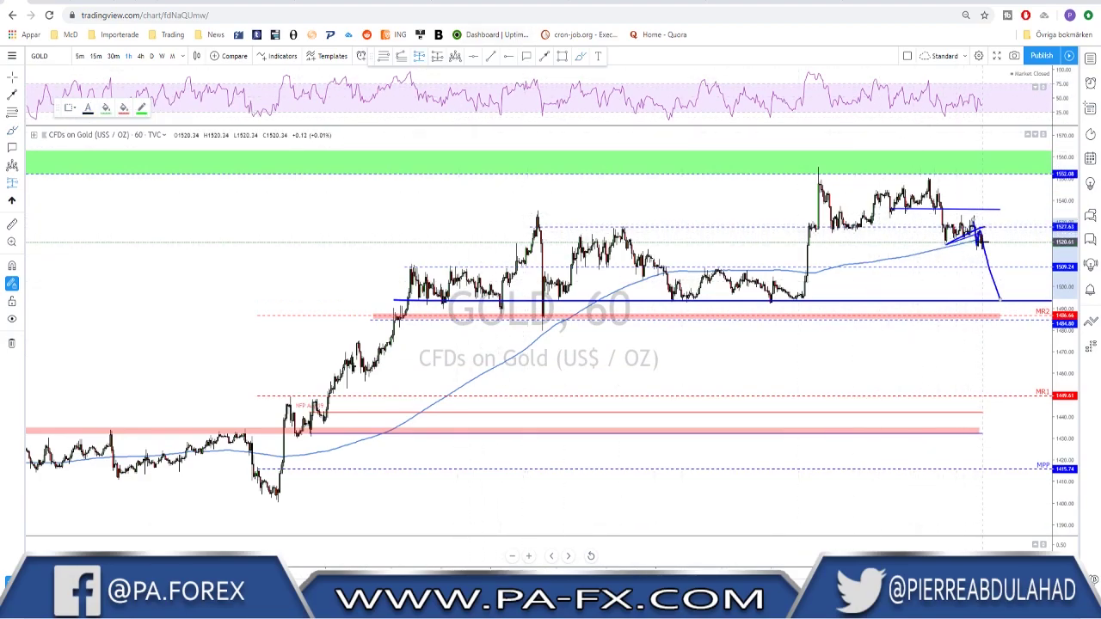
left_click(983, 241)
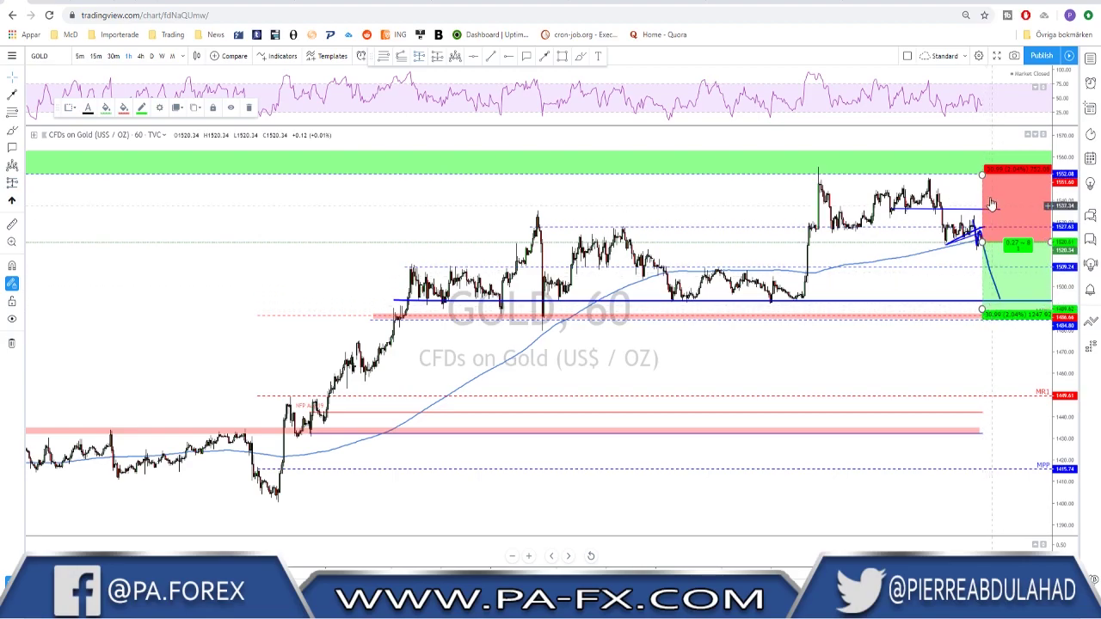
left_click_drag(981, 175, 982, 203)
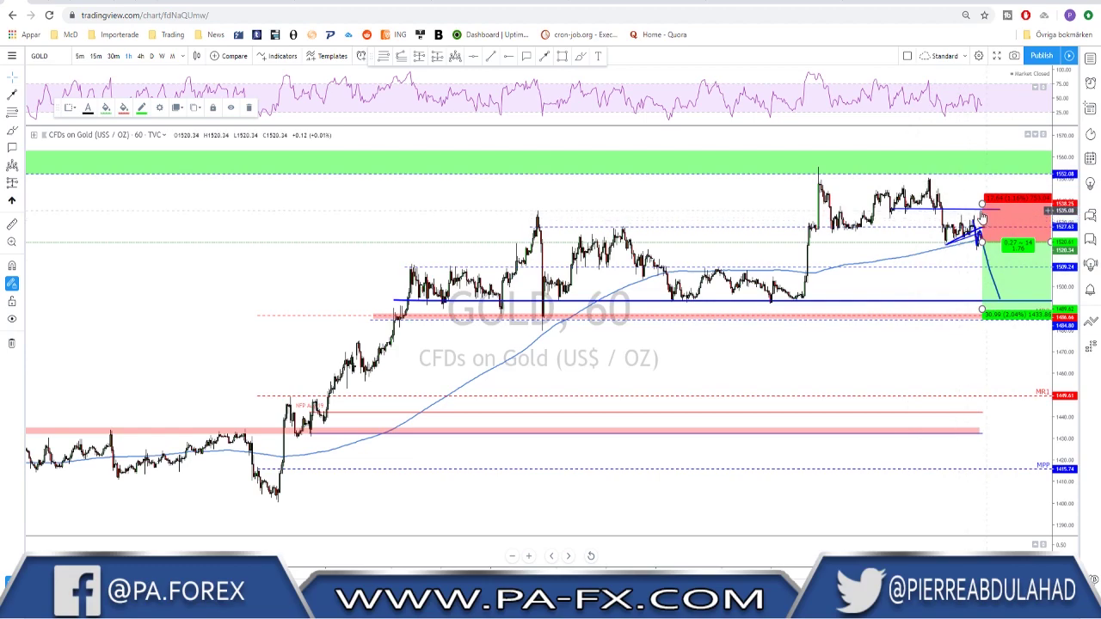
left_click_drag(982, 312, 981, 312)
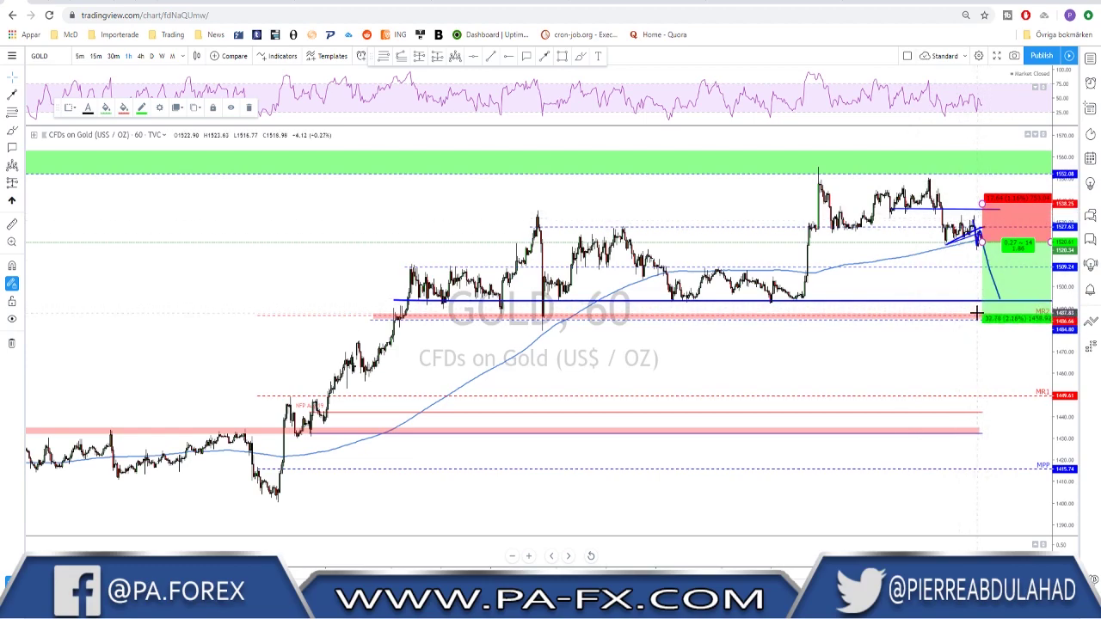
- Delete the short position from the hourly gold chart and undo the brushed drop path
right_click(772, 276)
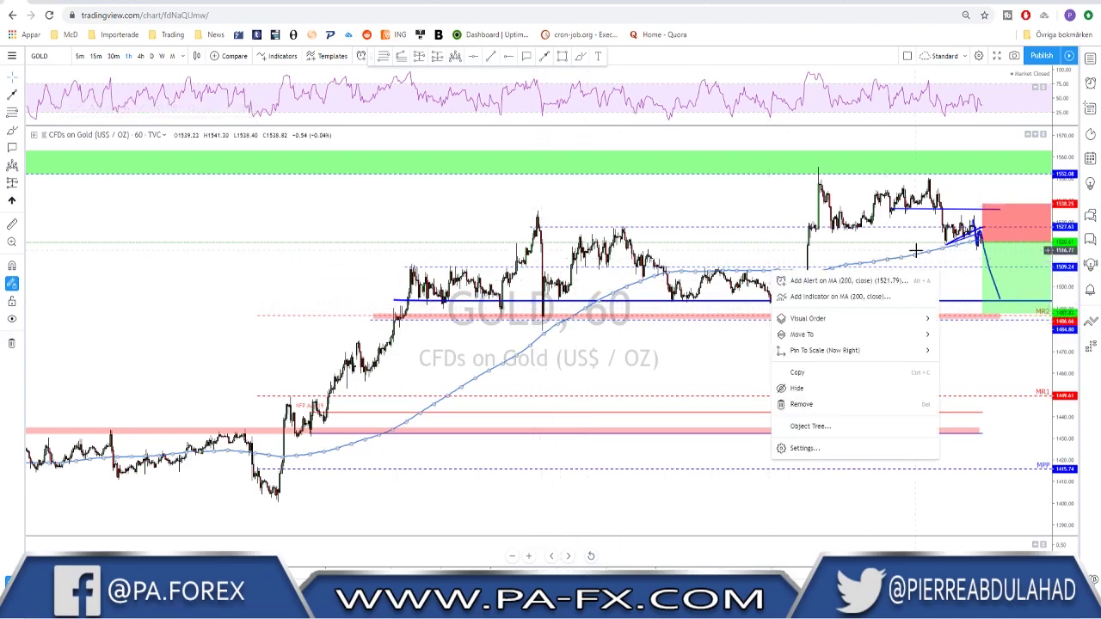
left_click(951, 276)
left_click_drag(954, 278, 732, 271)
left_click(782, 278)
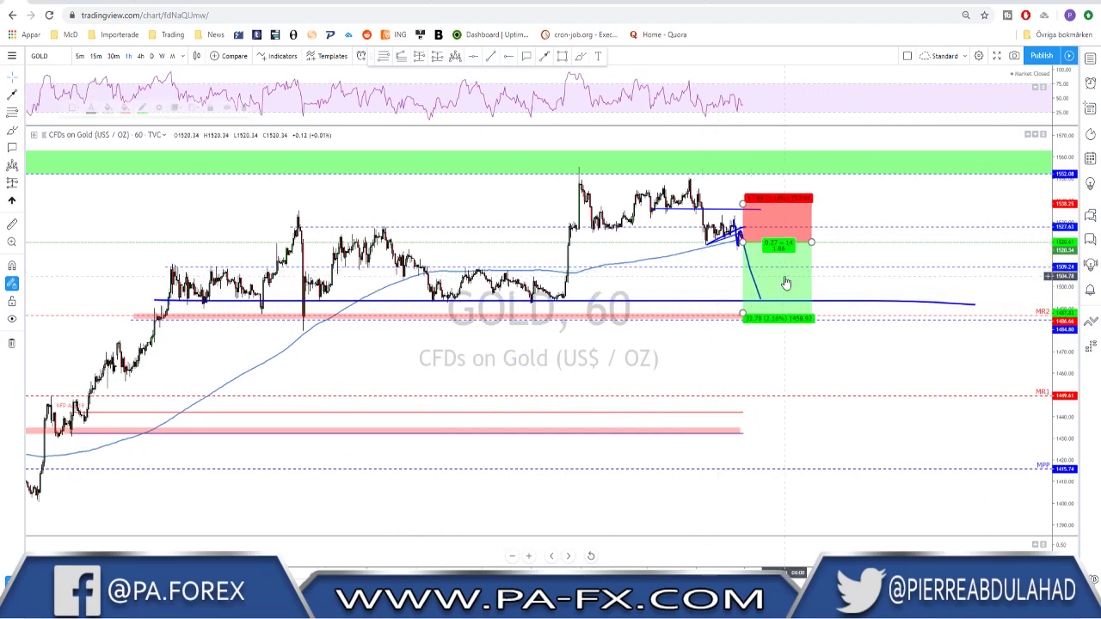
key("Delete")
scroll(806, 309, "down", 2)
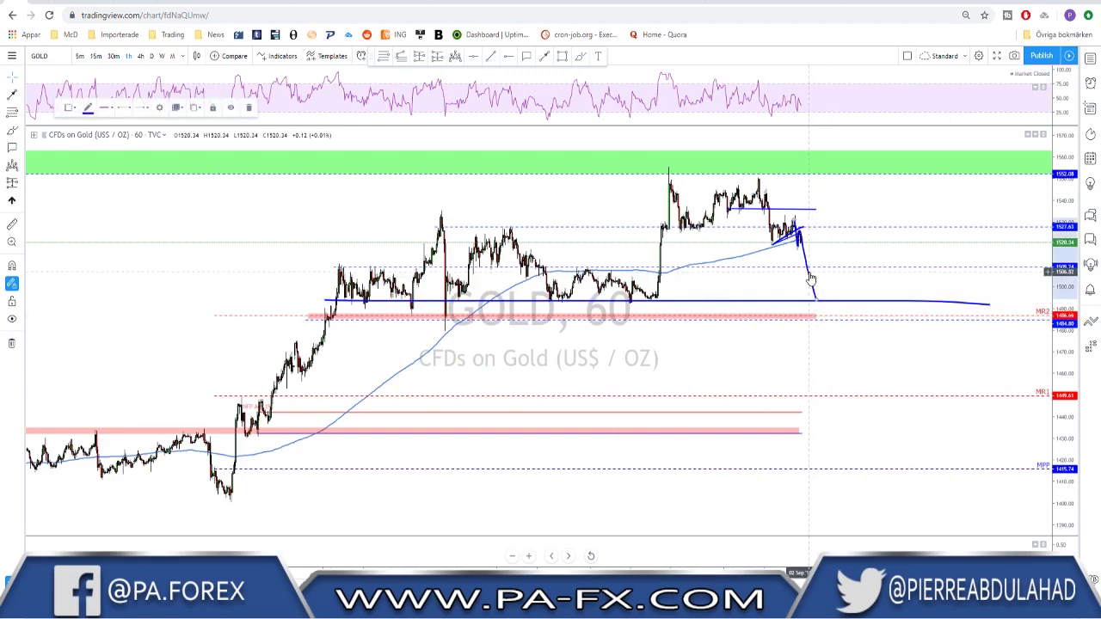
key("ctrl+z")
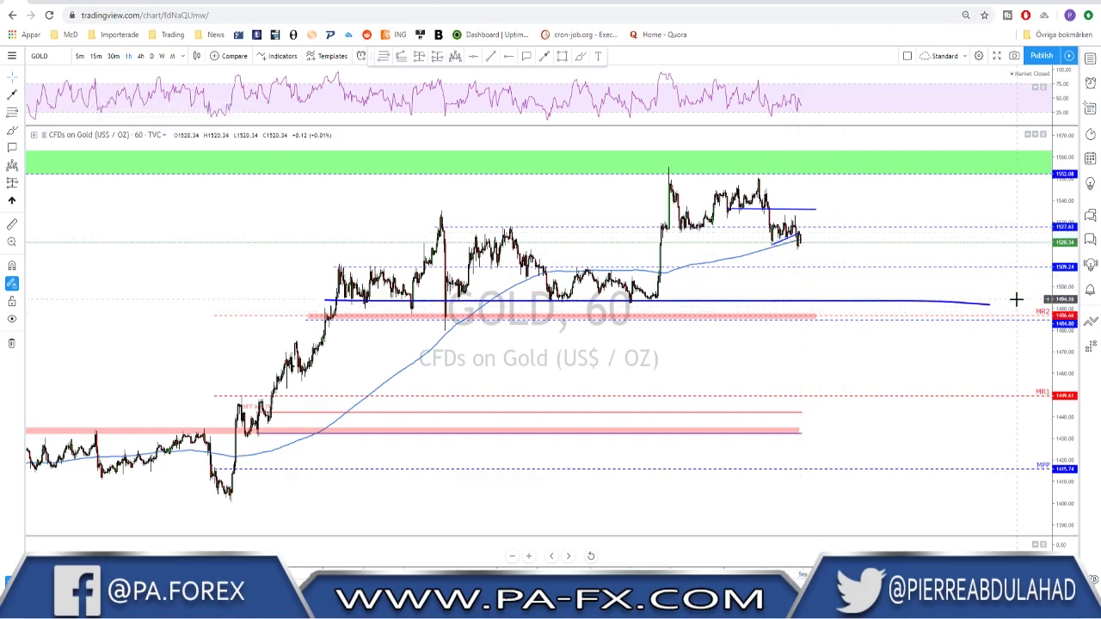
- Replace the brushed support line near 1493 with a horizontal trend line at about 1485, along the lower edge of the MR2 zone
scroll(1020, 318, "down", 1)
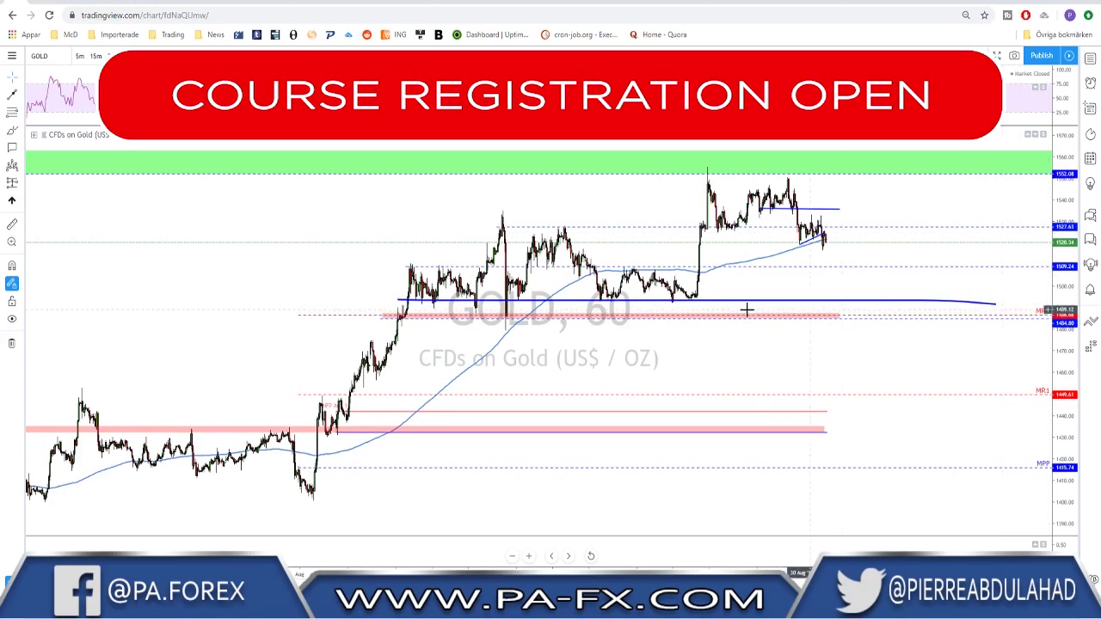
left_click(656, 302)
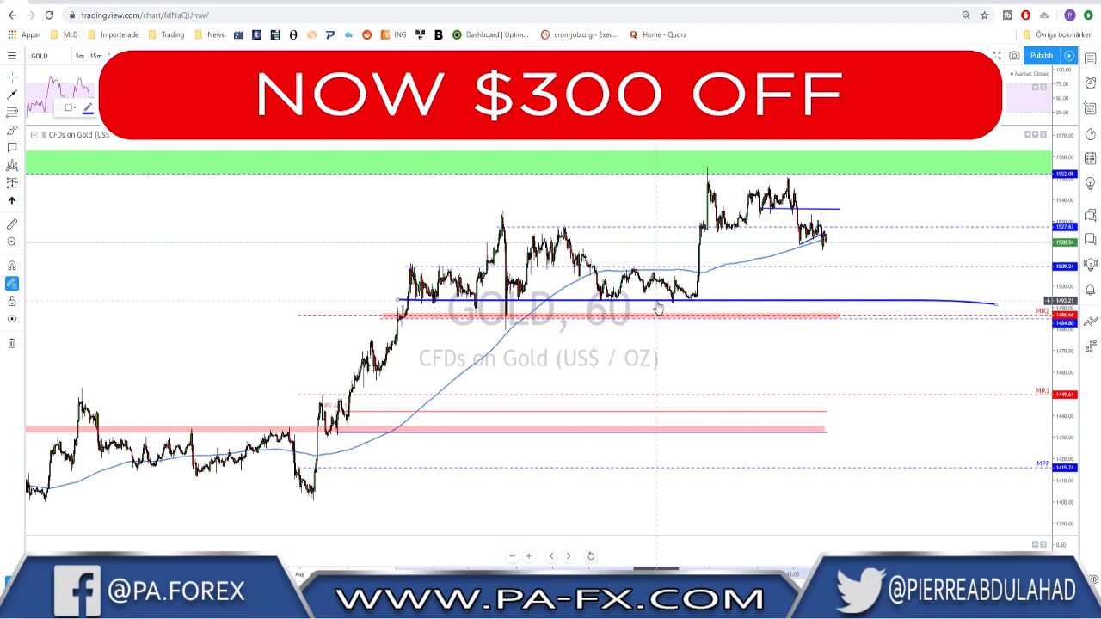
key("Delete")
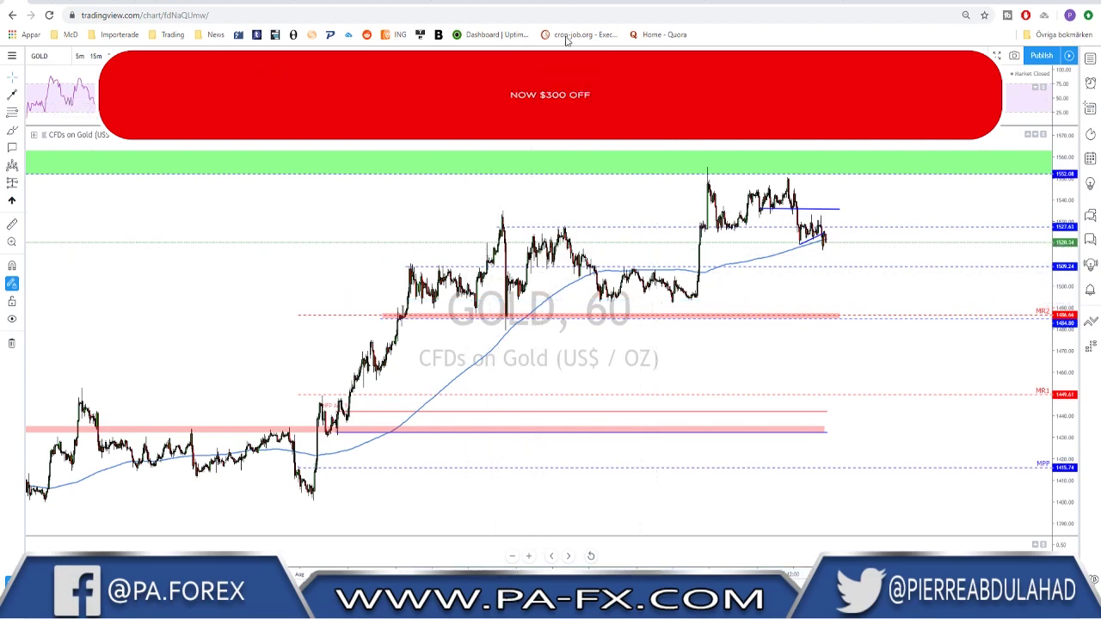
left_click(405, 314)
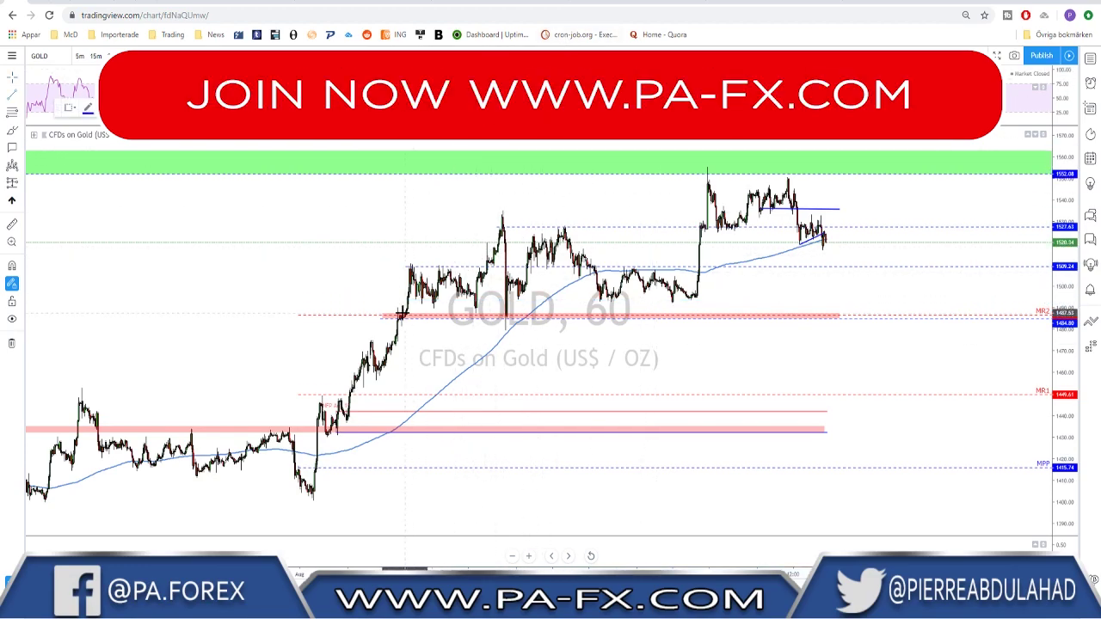
left_click(387, 317)
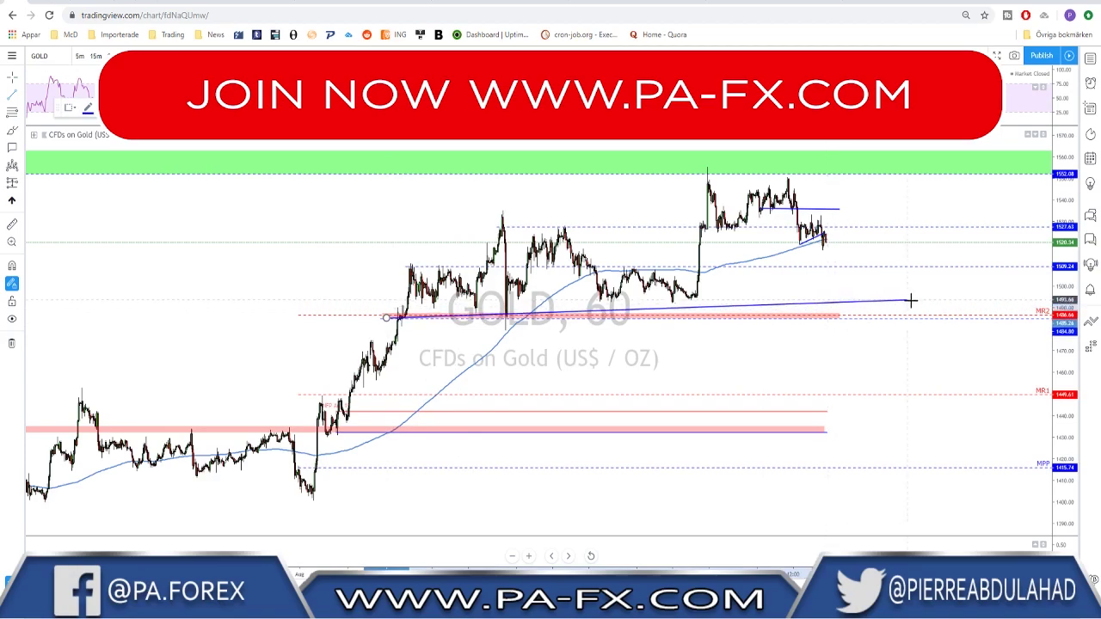
left_click(971, 318)
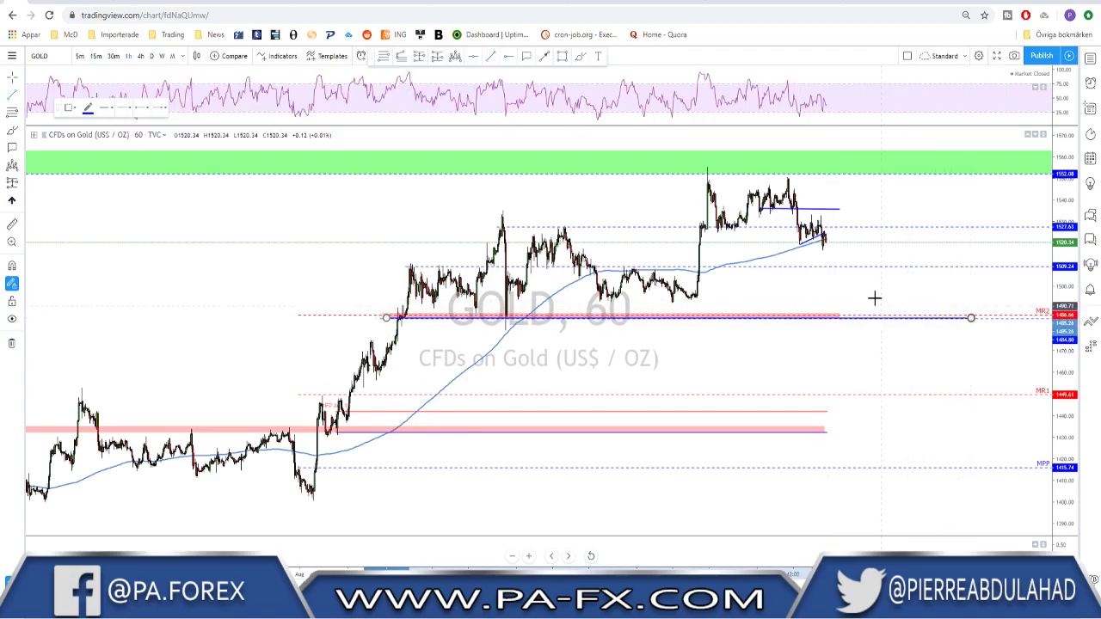
- Draw red arrows for a break below the MR2 zone and a drop from its retest toward MR1, and remove them
scroll(832, 278, "down", 3)
left_click(579, 57)
left_click(862, 293)
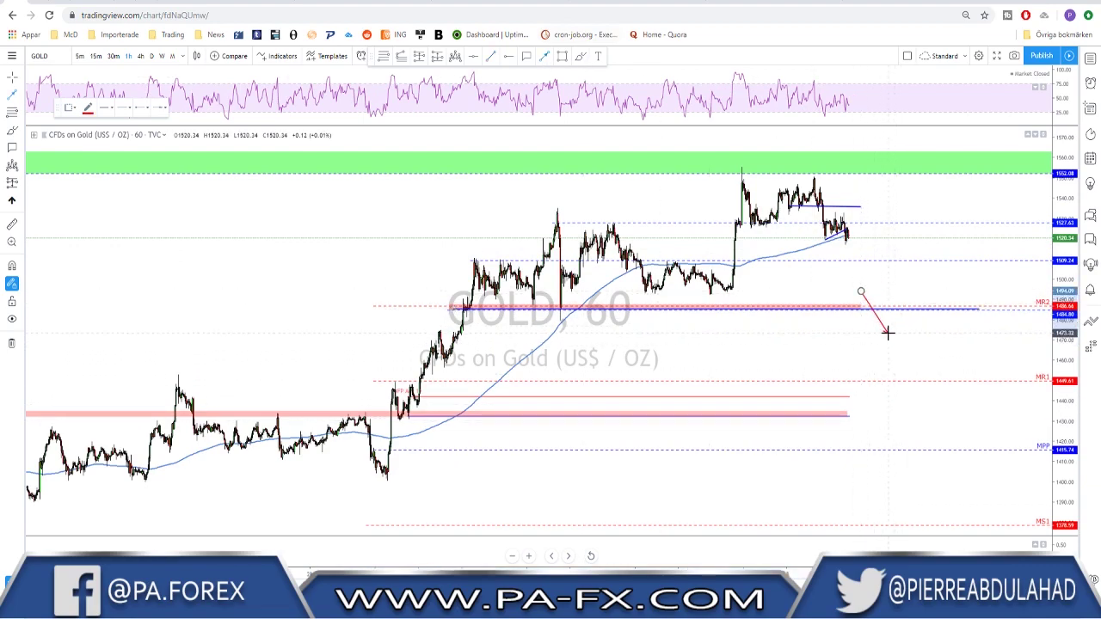
left_click(884, 329)
left_click(899, 307)
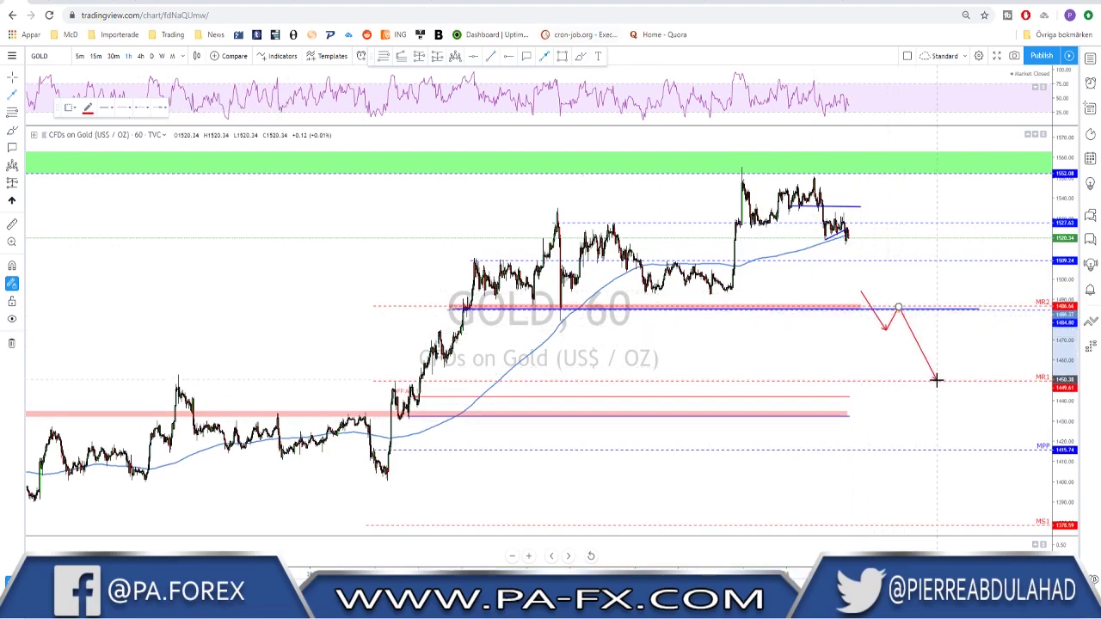
key("Escape")
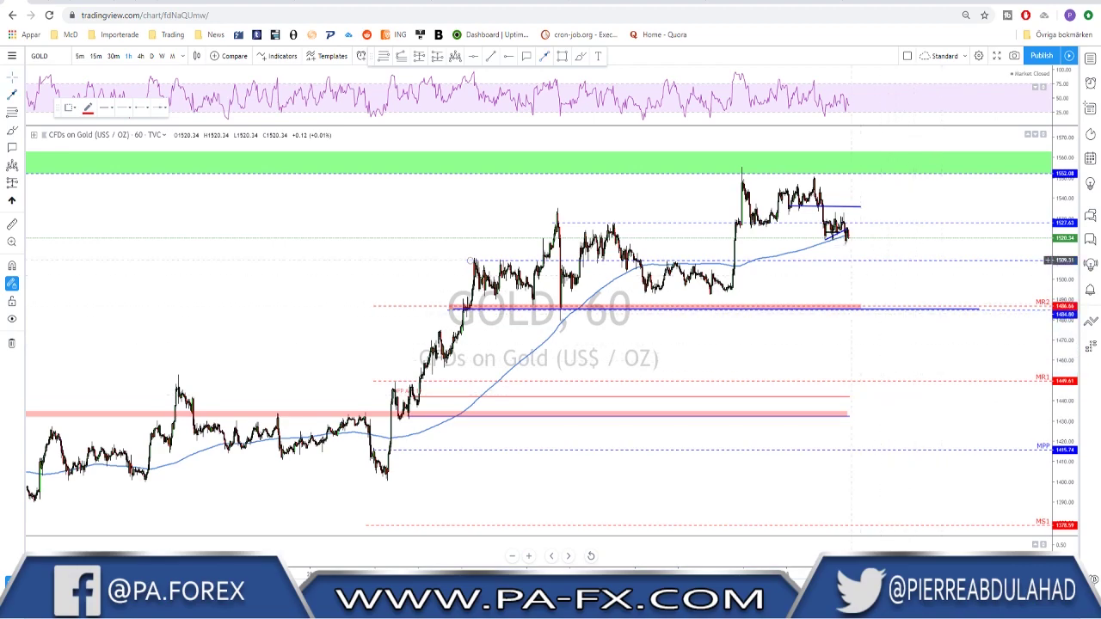
- Circle gold's recent hourly highs at the lower edge of the green resistance zone near 1552 with the brush
scroll(586, 93, "down", 1)
left_click(582, 56)
mouse_move(844, 163)
left_mouse_down()
mouse_move(792, 160)
mouse_move(763, 180)
mouse_move(857, 174)
mouse_move(841, 162)
left_mouse_up()
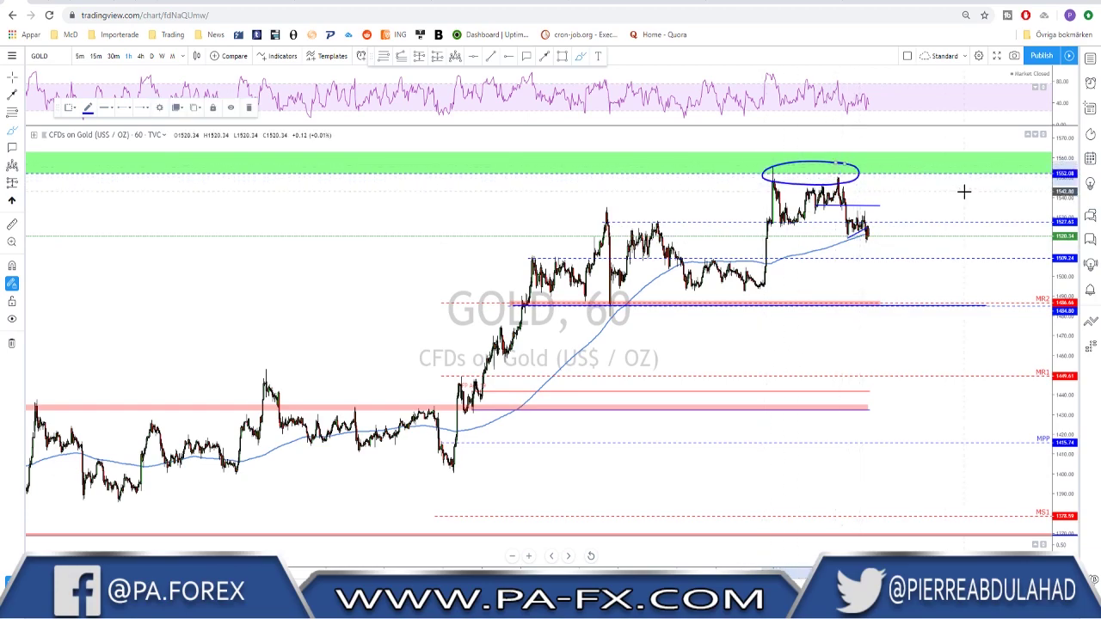
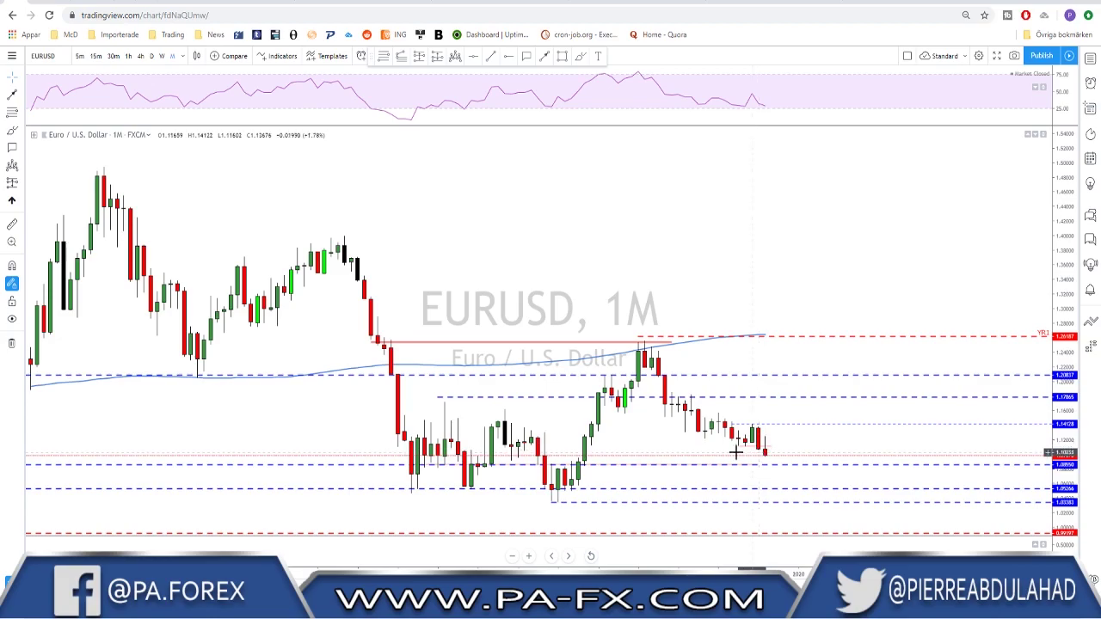
- On the weekly EURUSD chart, brush a mark around the small consolidation near 1.1200 within the earlier rally
left_click(161, 57)
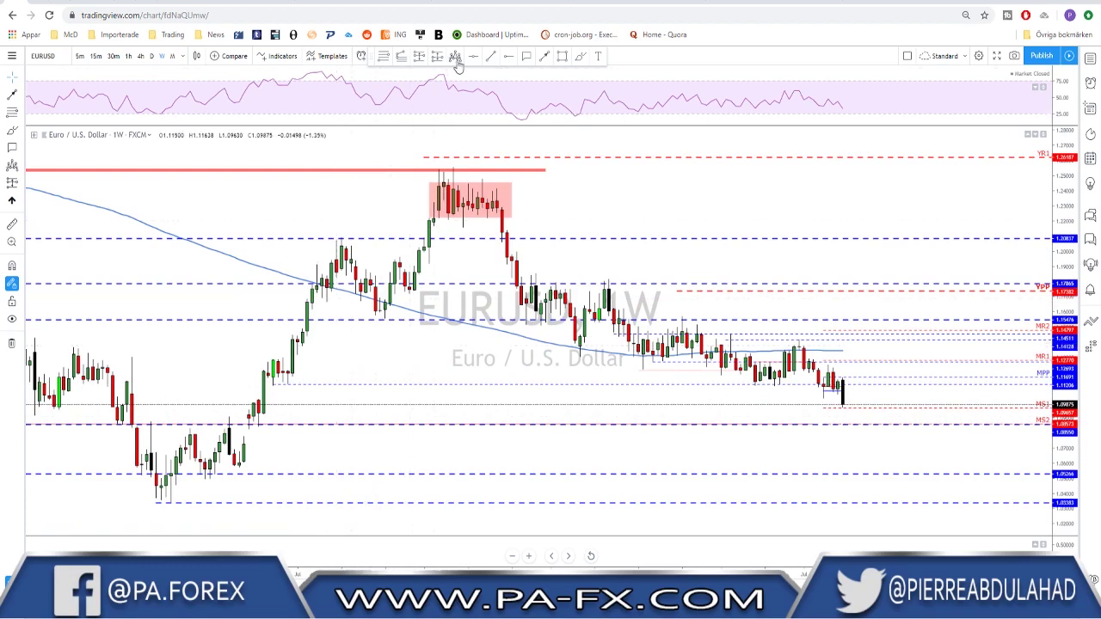
left_click(581, 58)
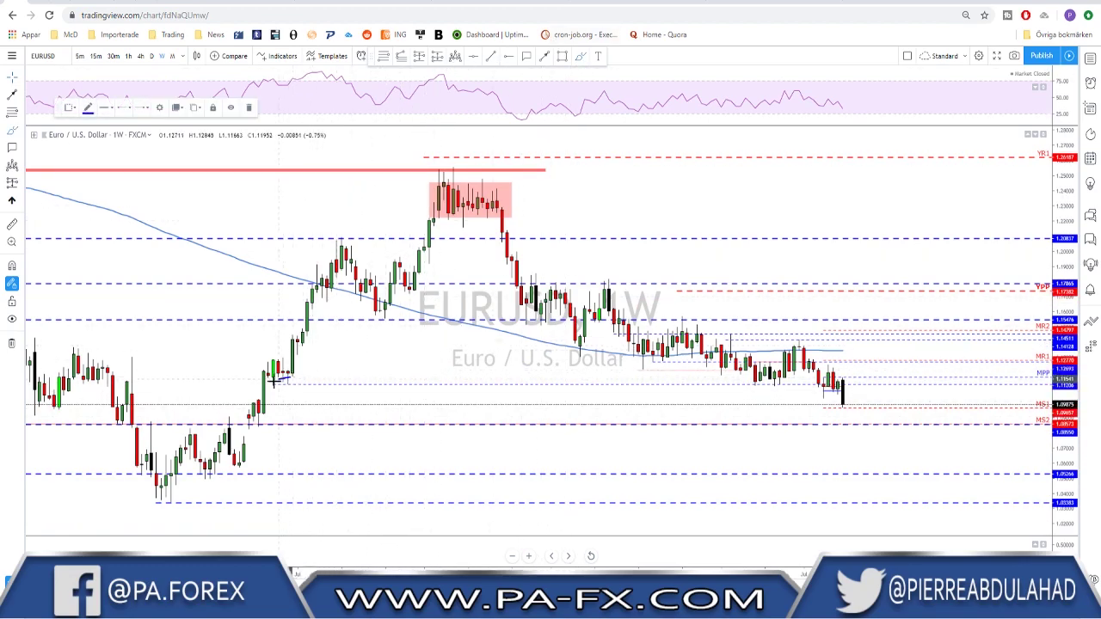
left_click_drag(296, 376, 300, 378)
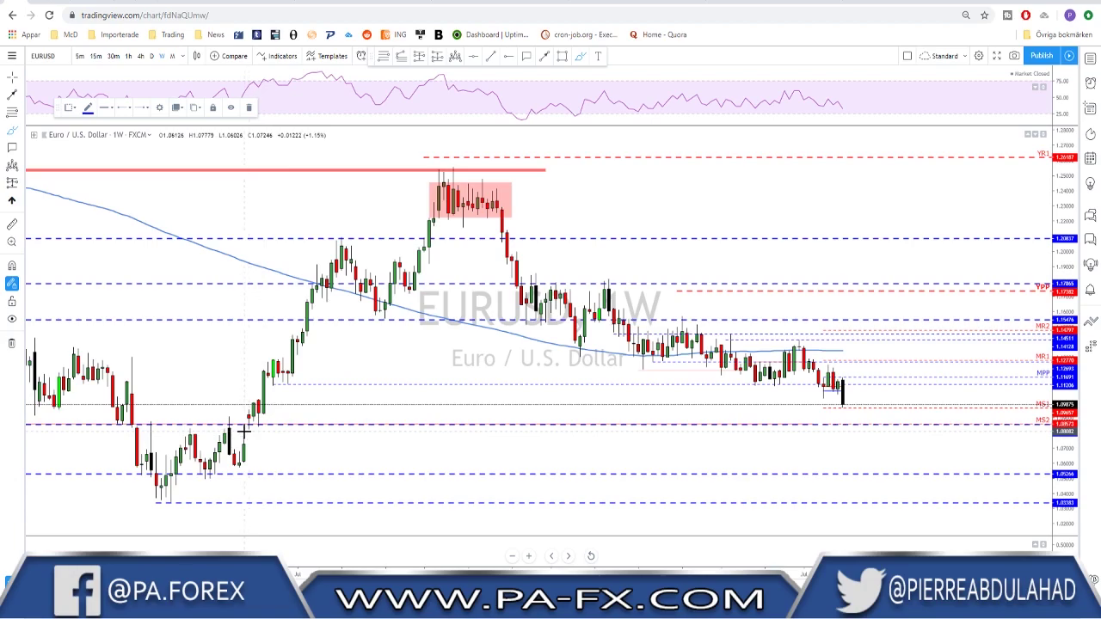
- On the daily EURUSD chart, brush a rebound to the broken support just below 1.11206, a drop from it and a line along that support
left_click(151, 56)
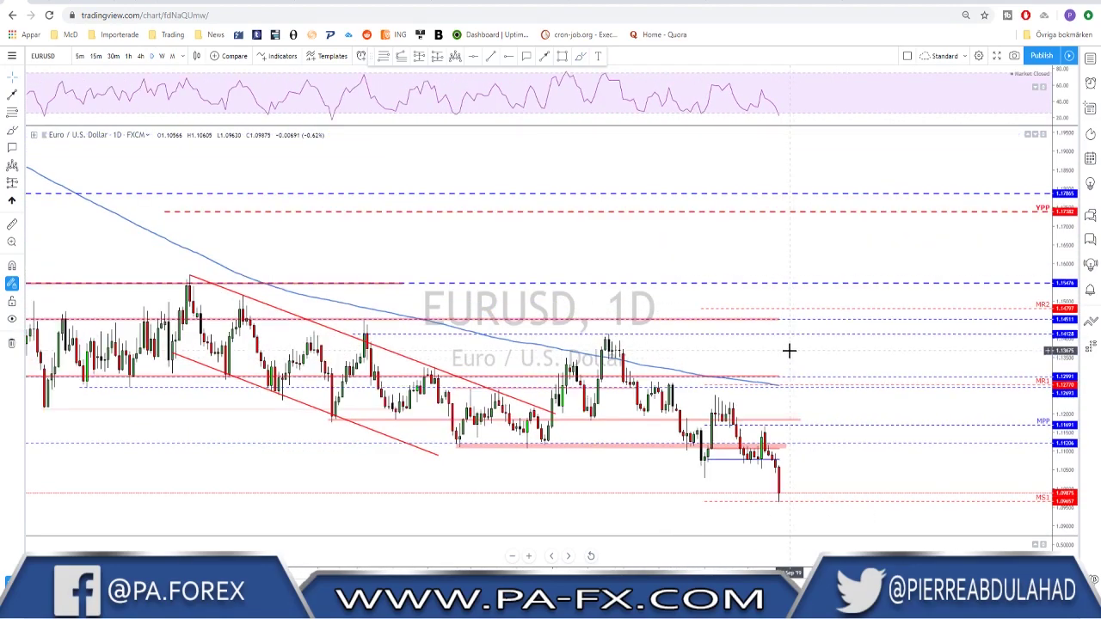
left_click(580, 60)
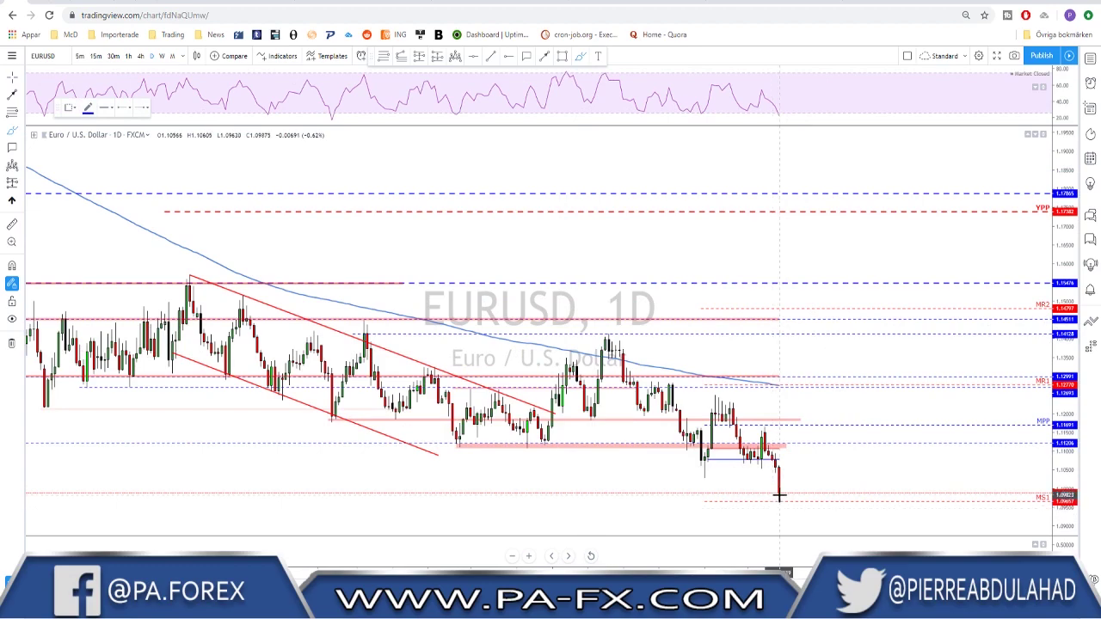
left_click_drag(779, 496, 816, 449)
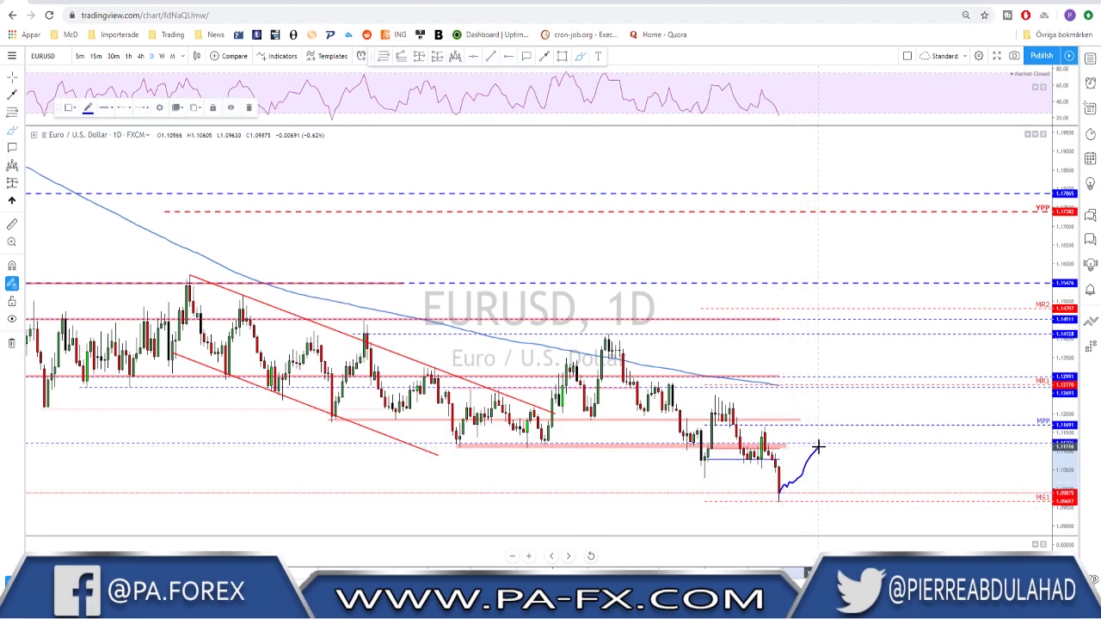
left_click_drag(819, 448, 833, 506)
mouse_move(450, 448)
left_mouse_down()
mouse_move(839, 451)
mouse_move(802, 456)
mouse_move(828, 446)
left_mouse_up()
scroll(850, 423, "down", 2)
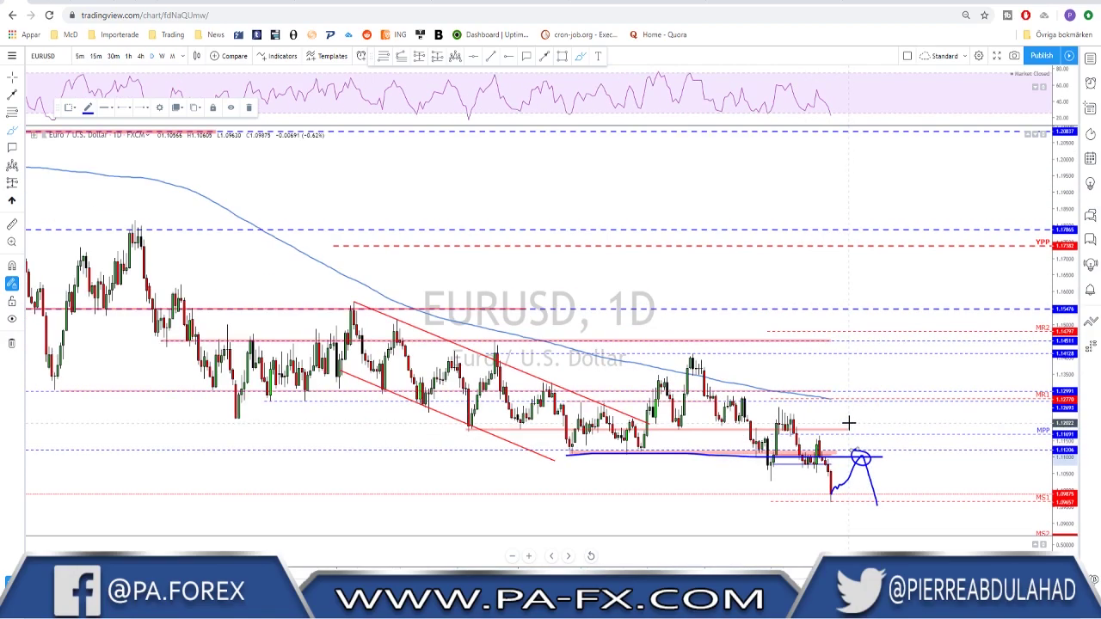
- Undo the brushed support line, the retest circle and the projected price path on the daily EURUSD chart
scroll(850, 423, "up", 3)
key("ctrl+z")
key("ctrl+z")
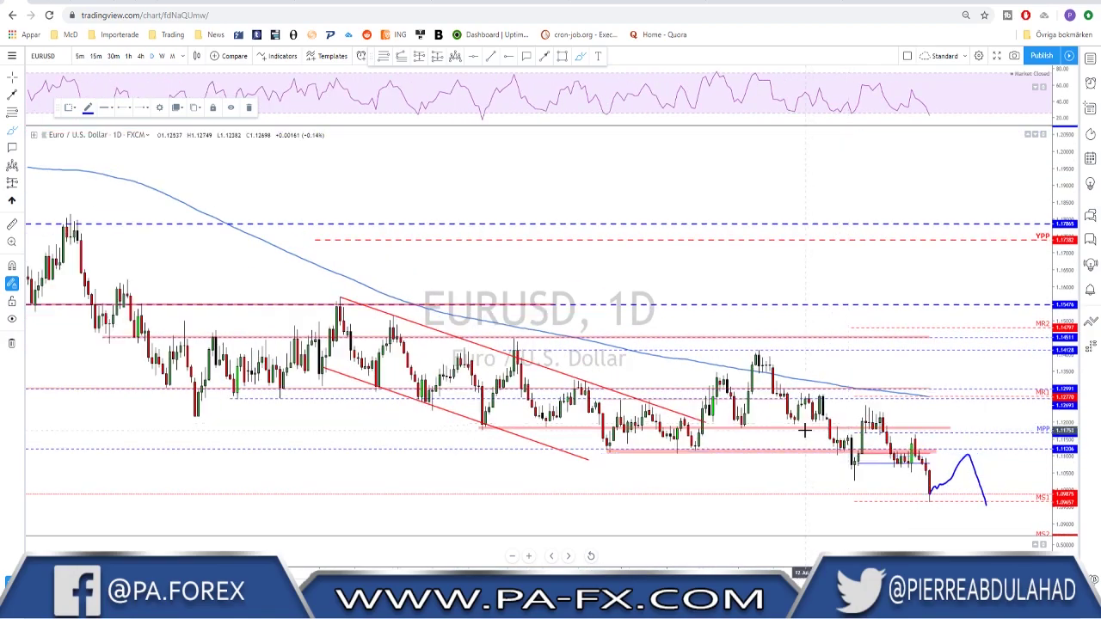
key("ctrl+z")
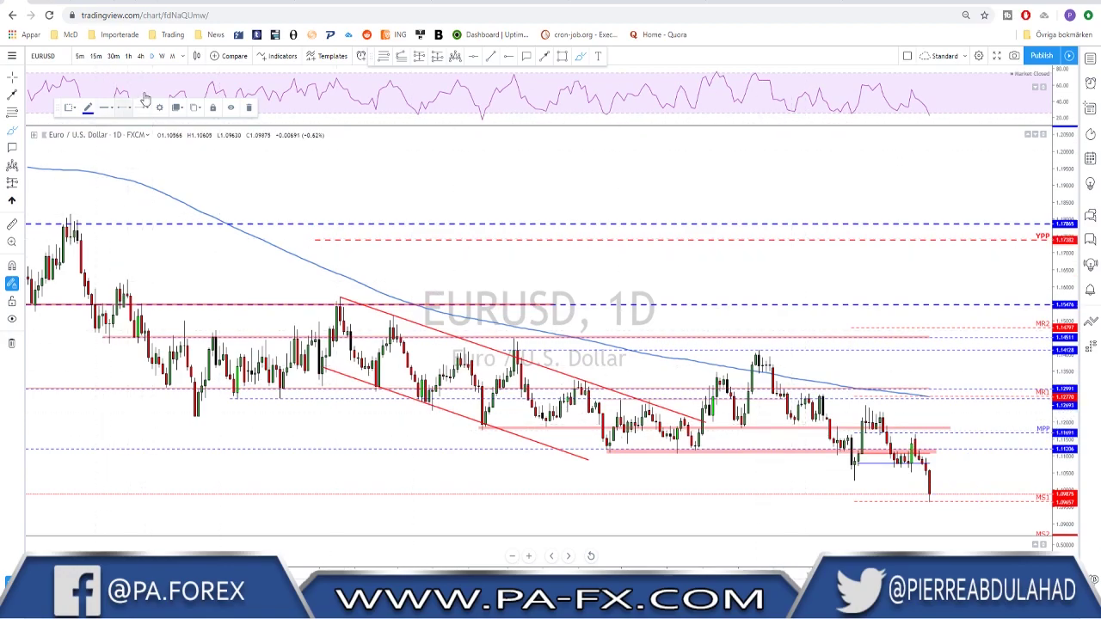
- On the 4-hour EURUSD chart, brush a rebound from the latest low up to the broken blue support line near 1.1070
left_click(140, 56)
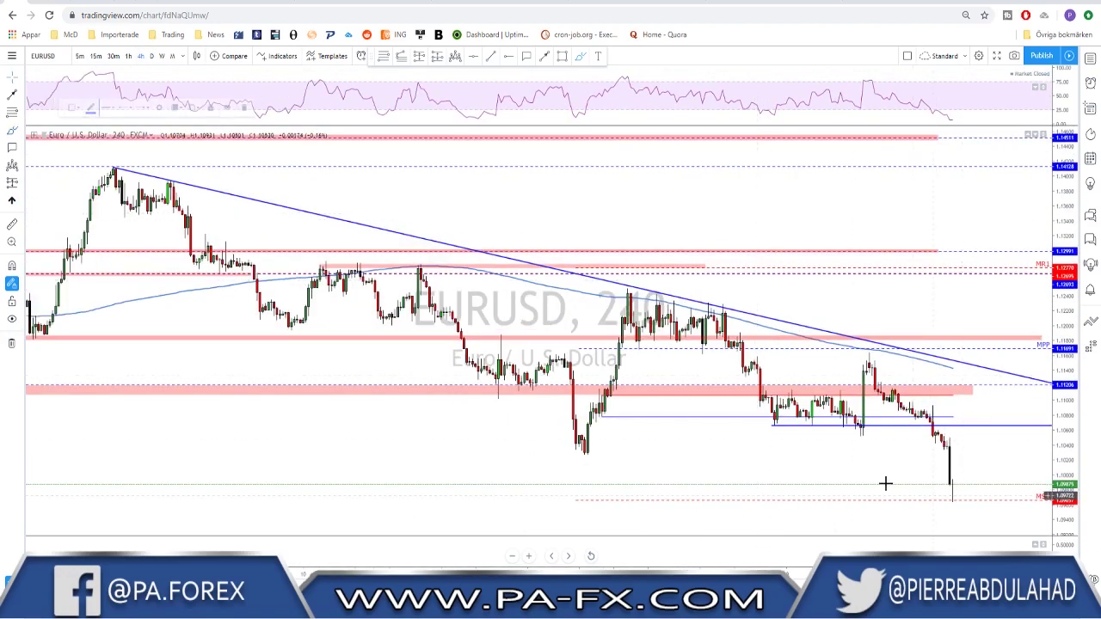
scroll(700, 450, "up", 4)
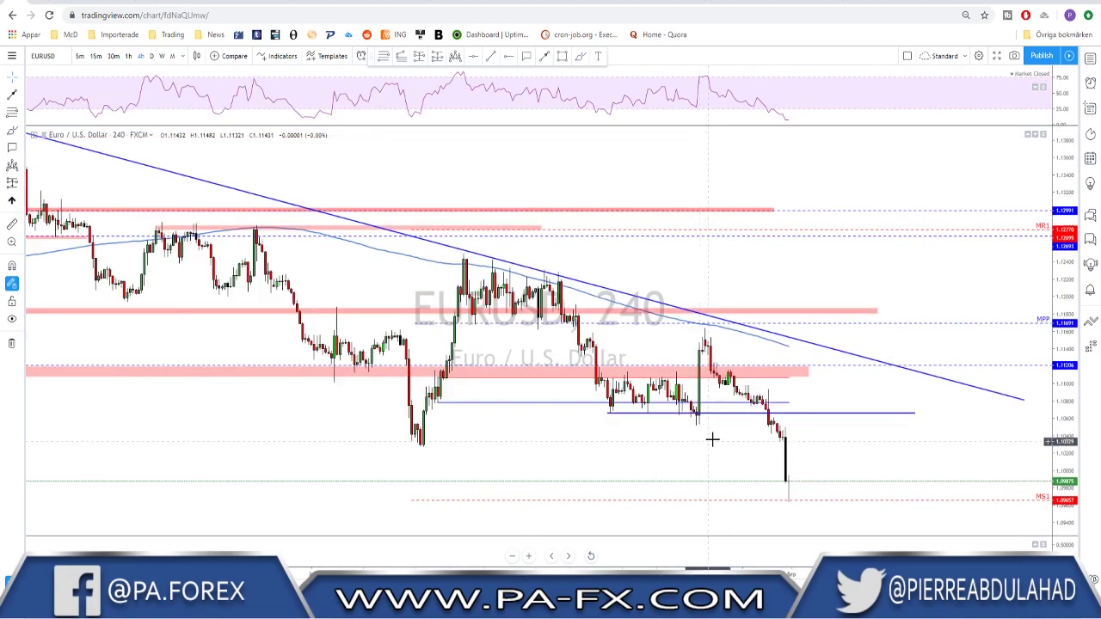
left_click(12, 130)
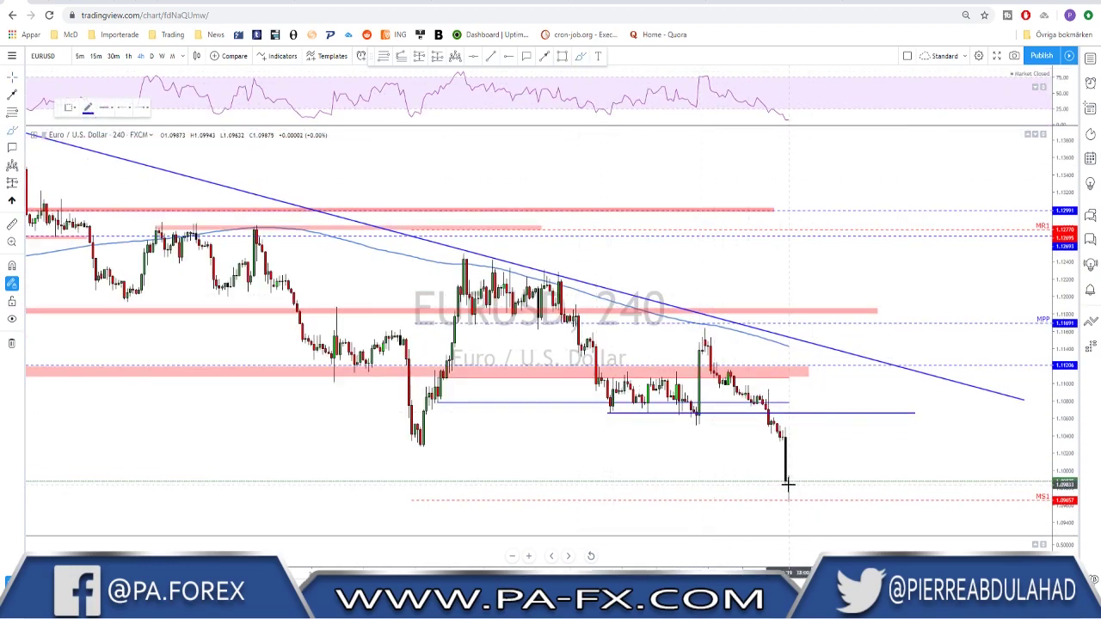
left_click_drag(789, 496, 814, 414)
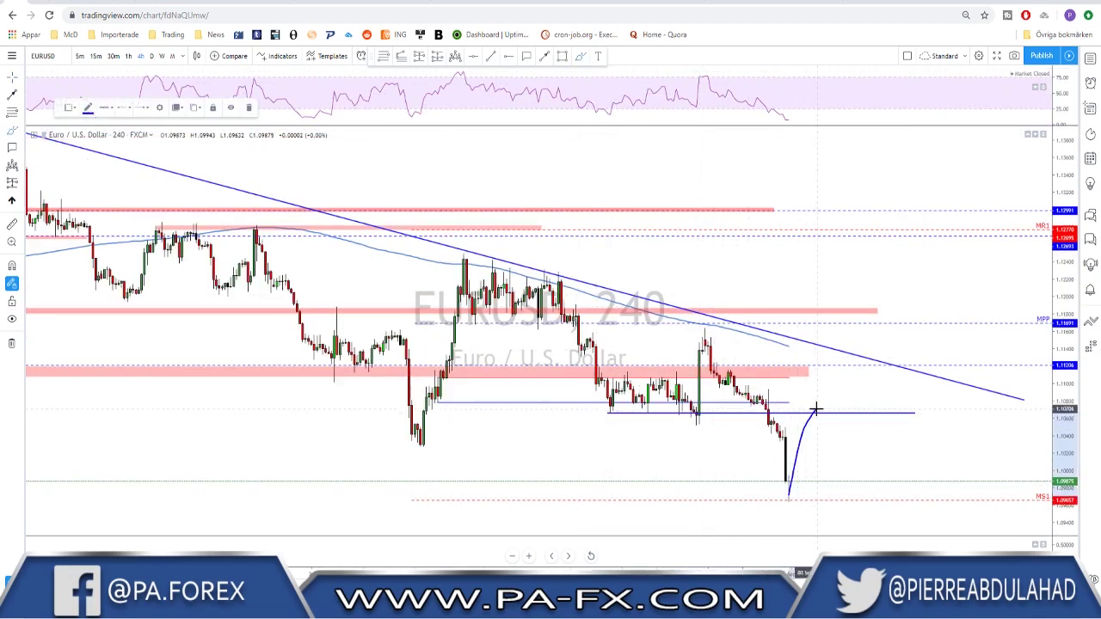
- Circle the swing low at the broken blue support, brush a rebound to the descending trendline near 1.11206 and a drop, and undo the strokes
left_click_drag(689, 420, 699, 409)
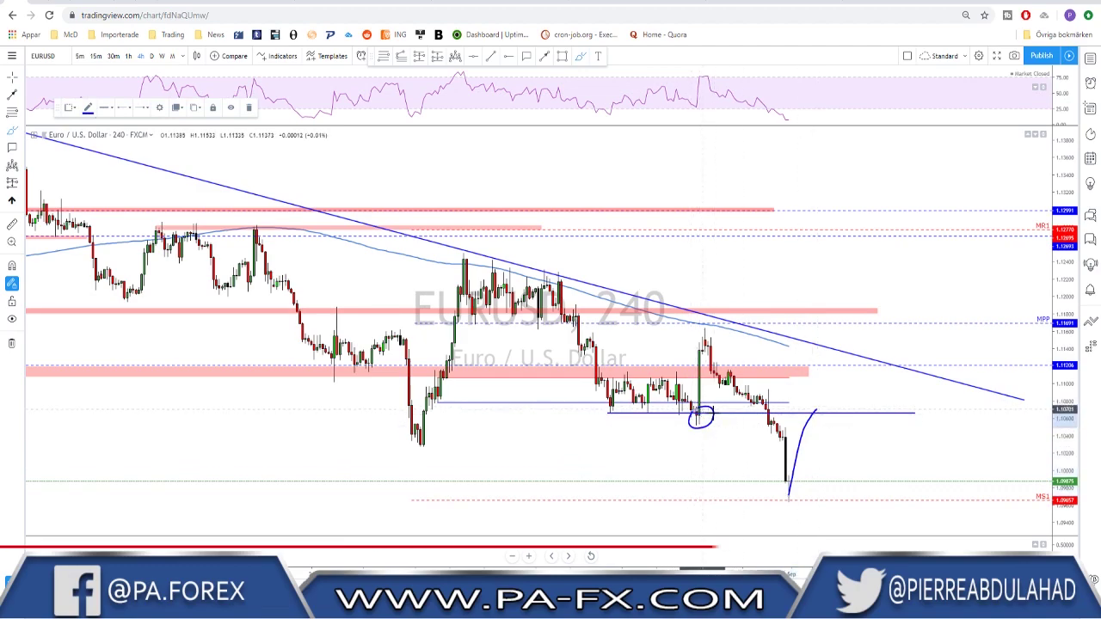
mouse_move(814, 414)
left_mouse_down()
mouse_move(845, 365)
mouse_move(883, 462)
left_mouse_up()
left_click_drag(852, 356, 854, 360)
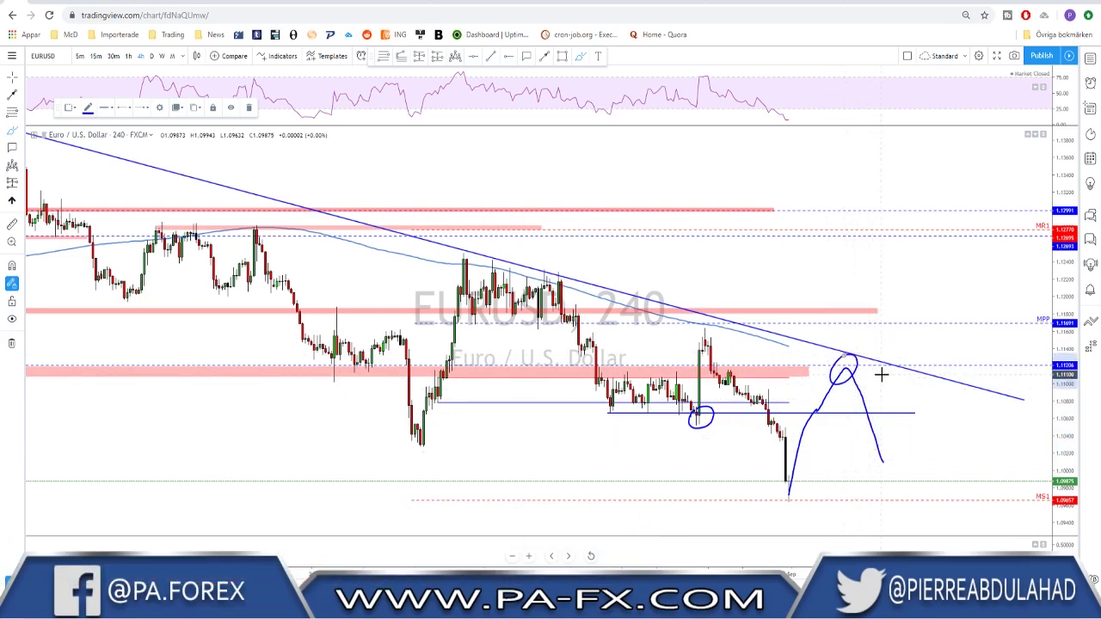
key("ctrl+z")
key("ctrl+z")
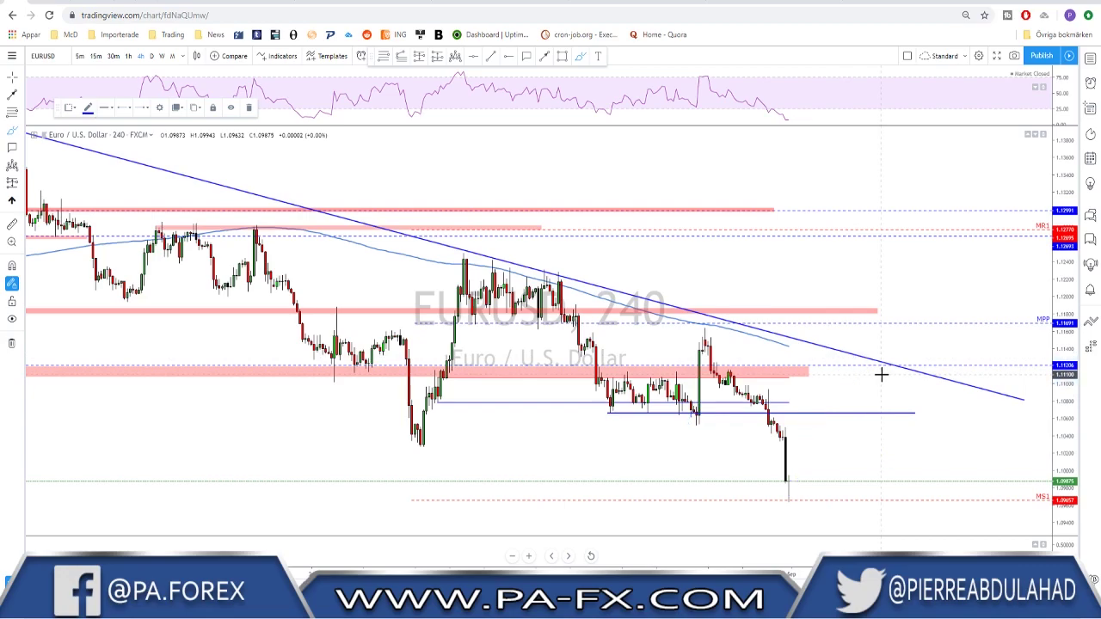
- Brush a circle around the earlier rally, a line at its breakout level and the lower-high decline to the blue support, and undo these strokes
scroll(759, 160, "down", 3)
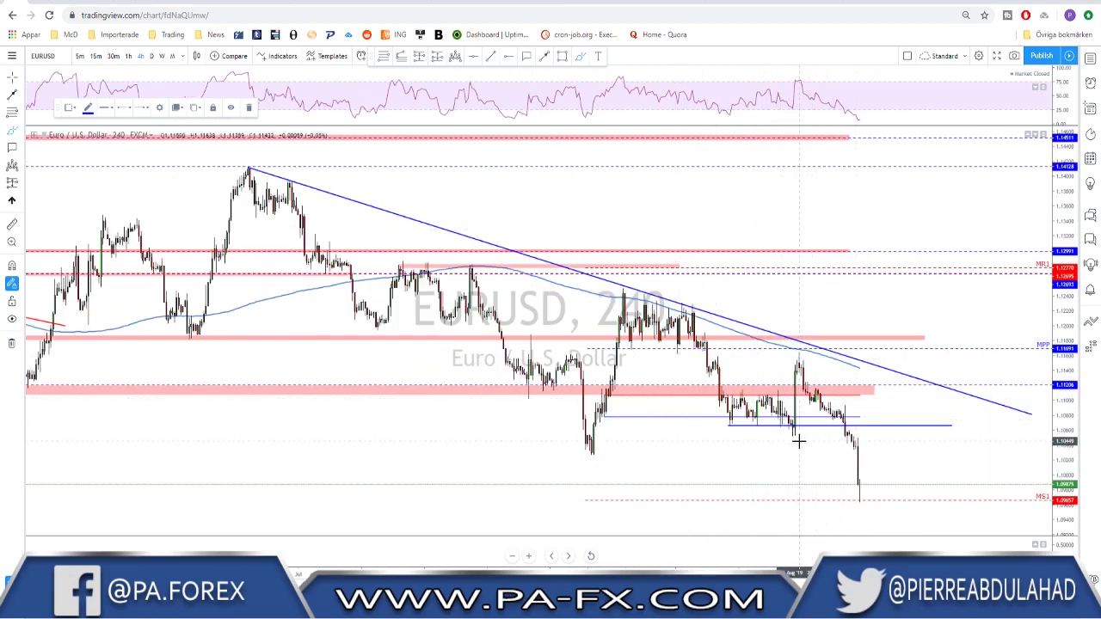
mouse_move(613, 292)
left_mouse_down()
mouse_move(588, 413)
mouse_move(643, 358)
mouse_move(618, 277)
mouse_move(614, 291)
left_mouse_up()
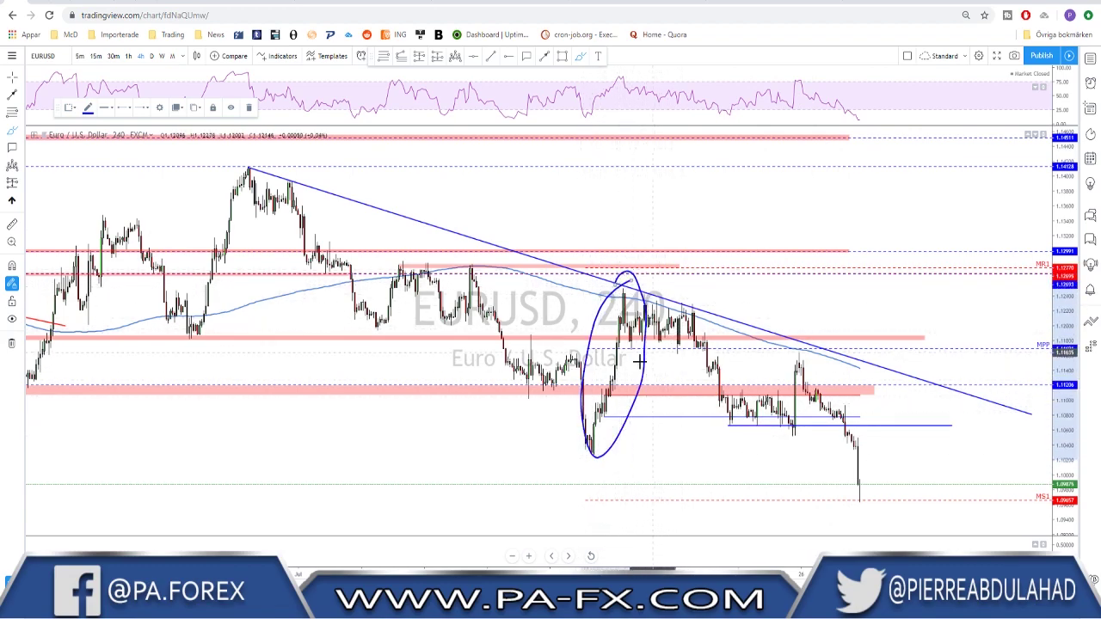
left_click_drag(503, 356, 620, 355)
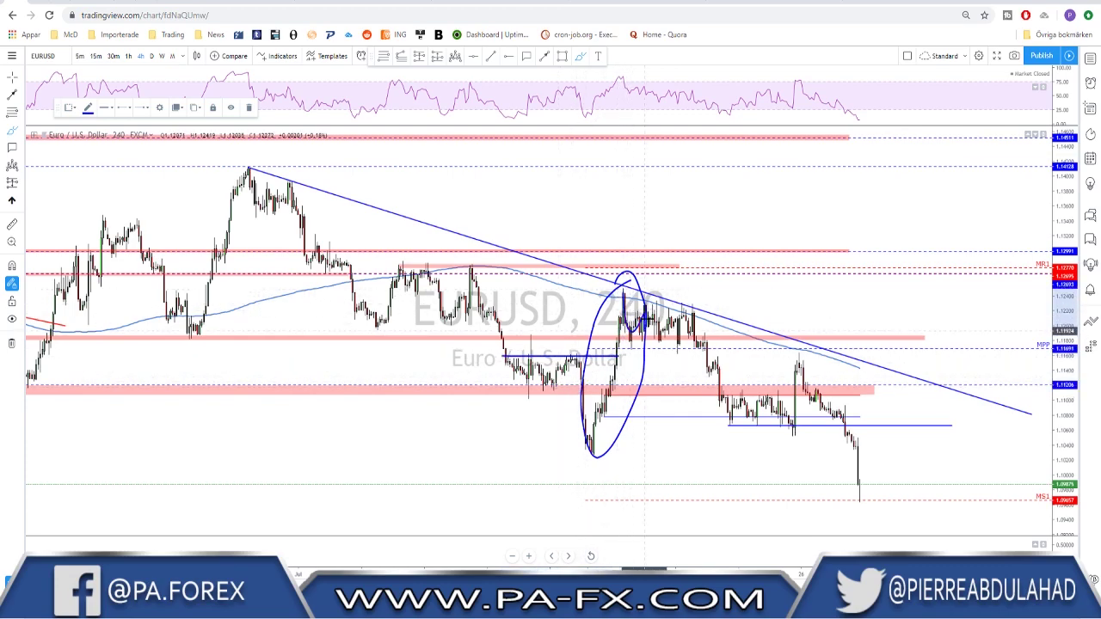
mouse_move(630, 325)
left_mouse_down()
mouse_move(688, 310)
mouse_move(719, 425)
left_mouse_up()
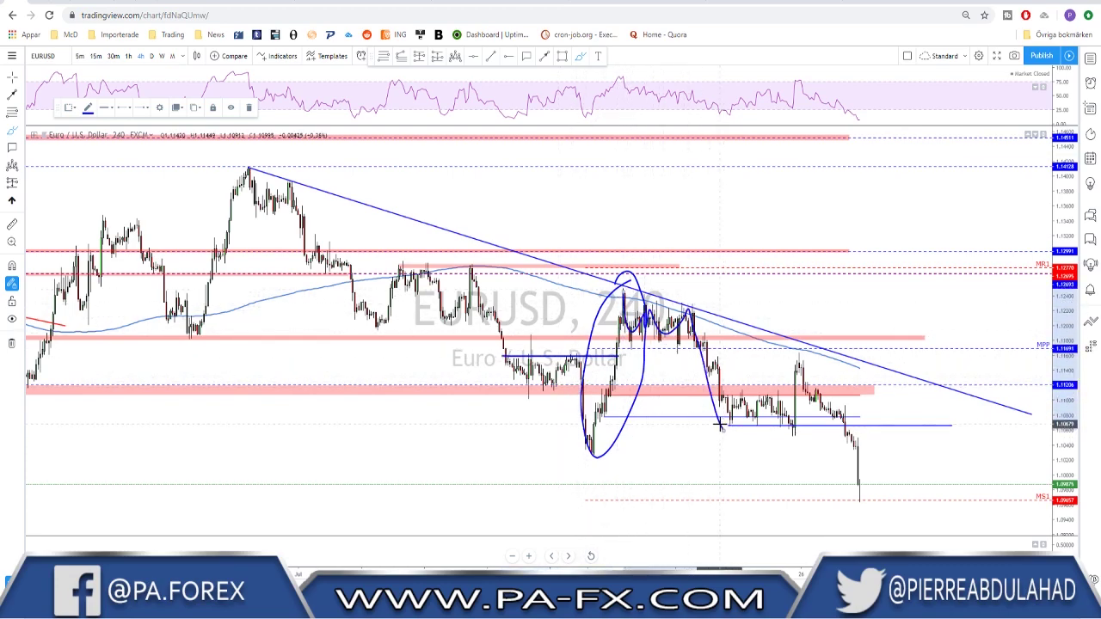
key("ctrl+z")
key("ctrl+z")
key("ctrl+z")
- Switch the chart from EURUSD to GBPUSD and set it to the monthly timeframe
scroll(634, 283, "up", 2)
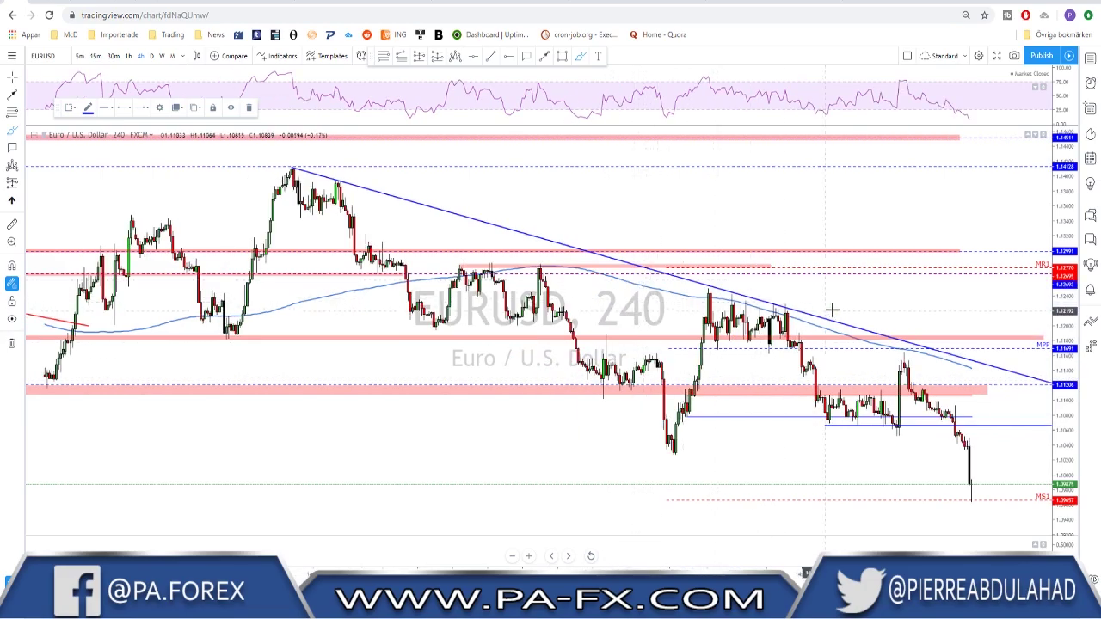
scroll(689, 310, "up", 2)
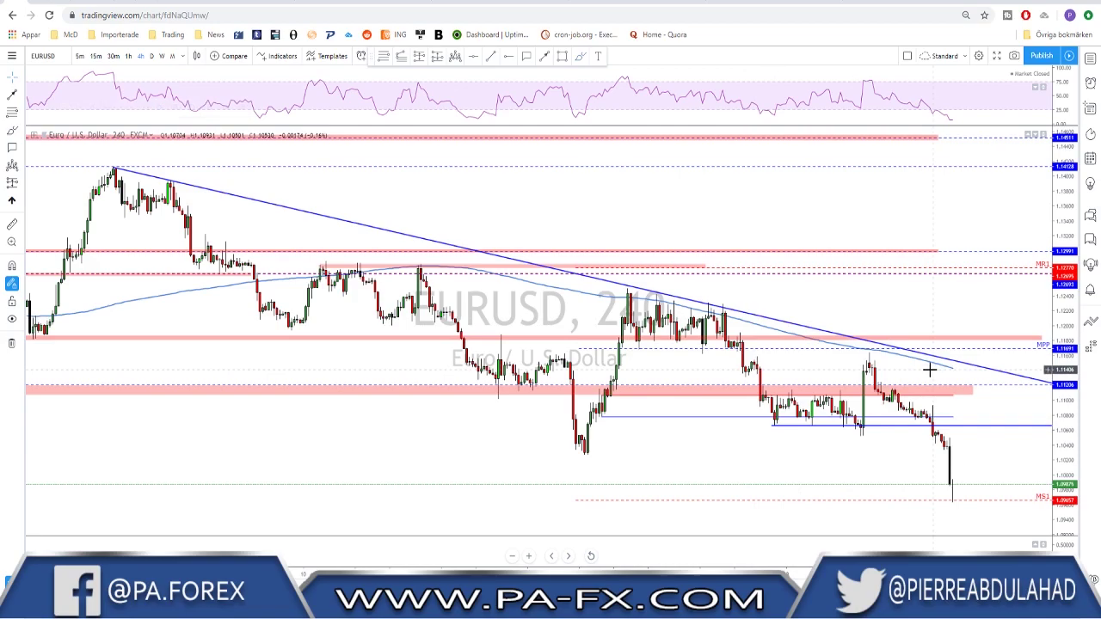
left_click_drag(929, 368, 829, 364)
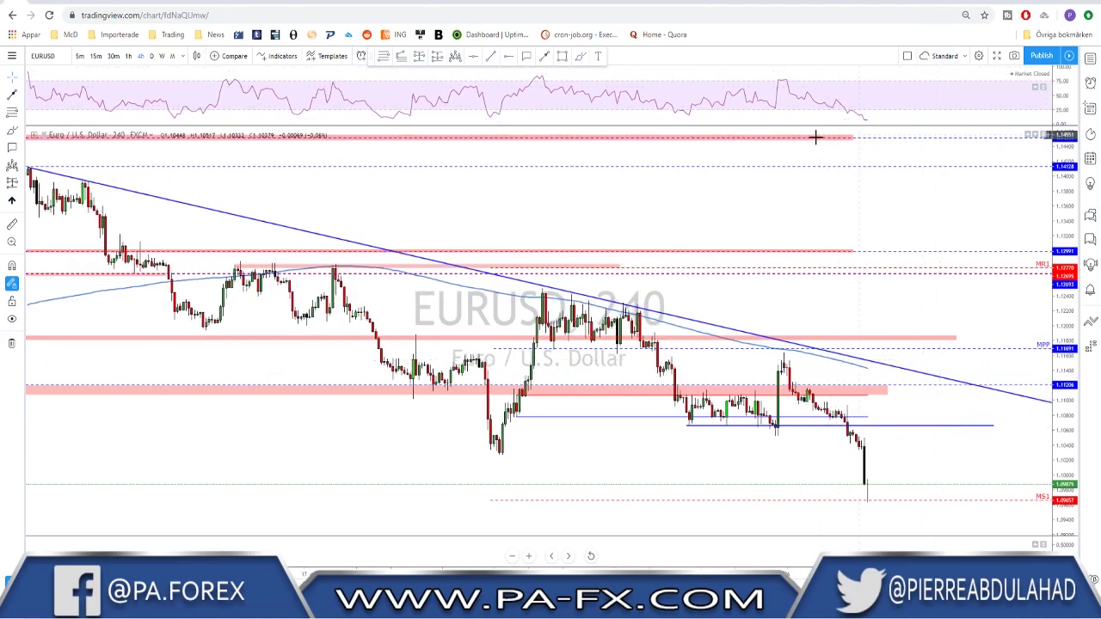
key("space")
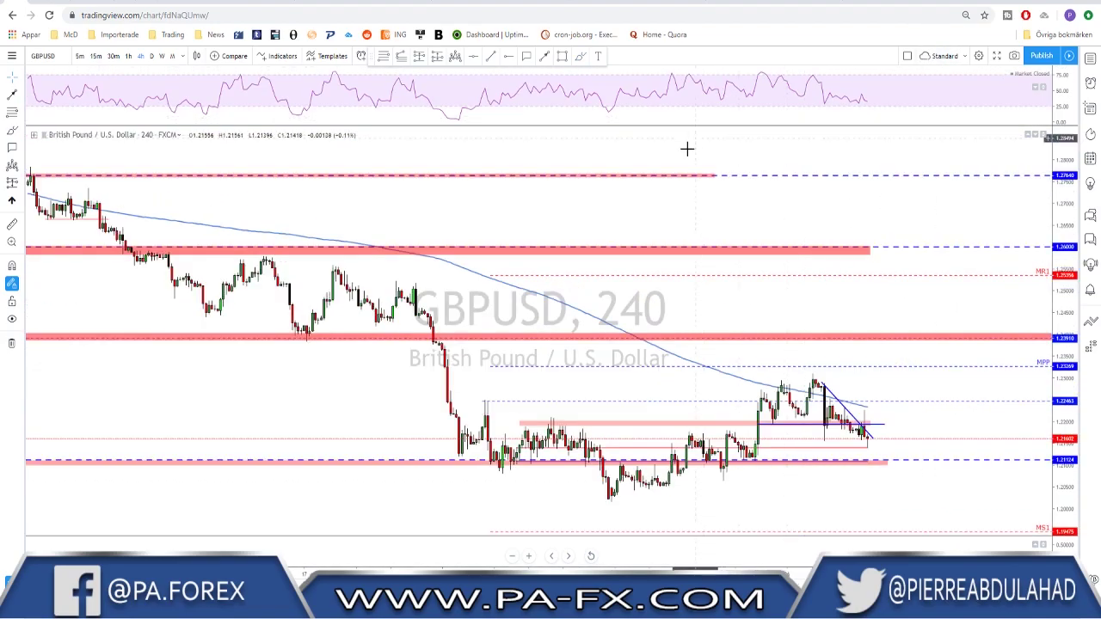
left_click(172, 56)
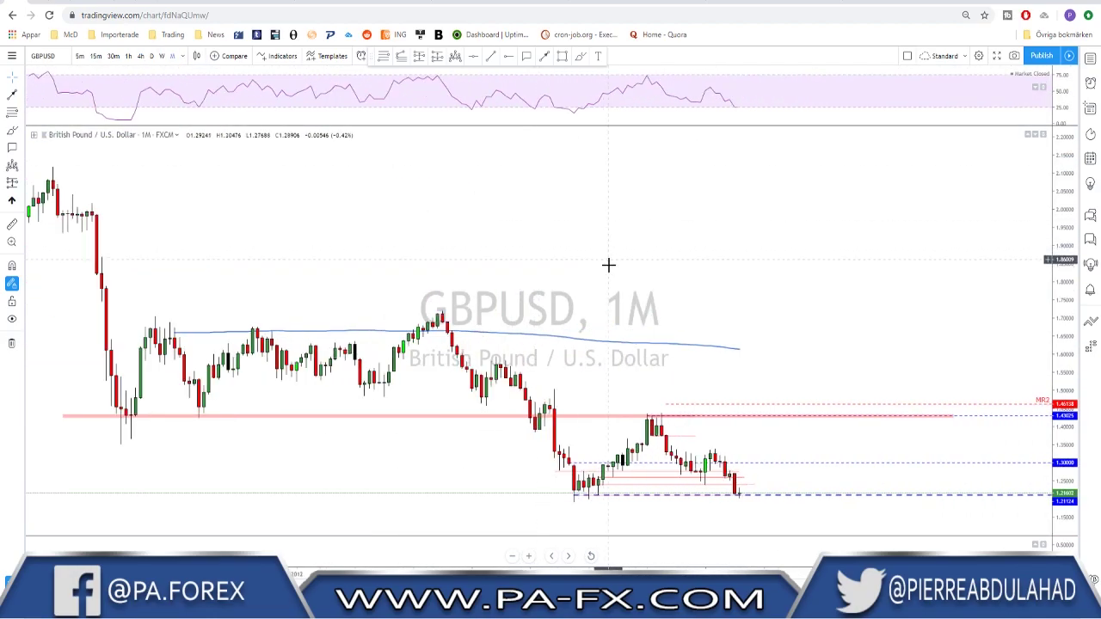
- Examine the monthly GBPUSD price action at the dashed 1.21124 support against the earlier lows that formed there
scroll(608, 265, "up", 2)
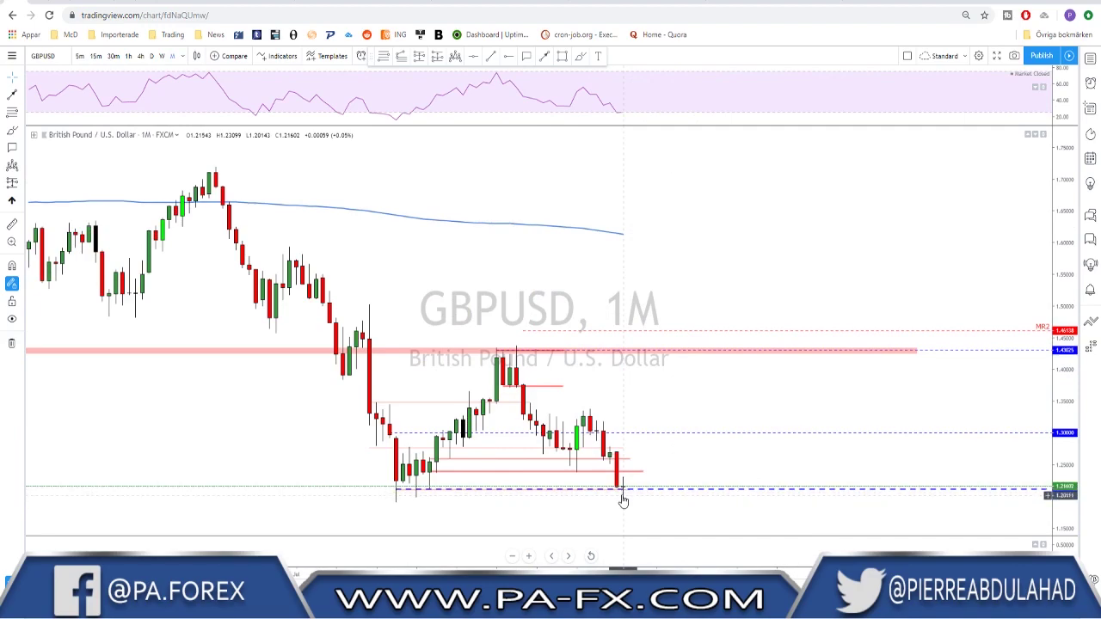
left_click_drag(437, 497, 536, 499)
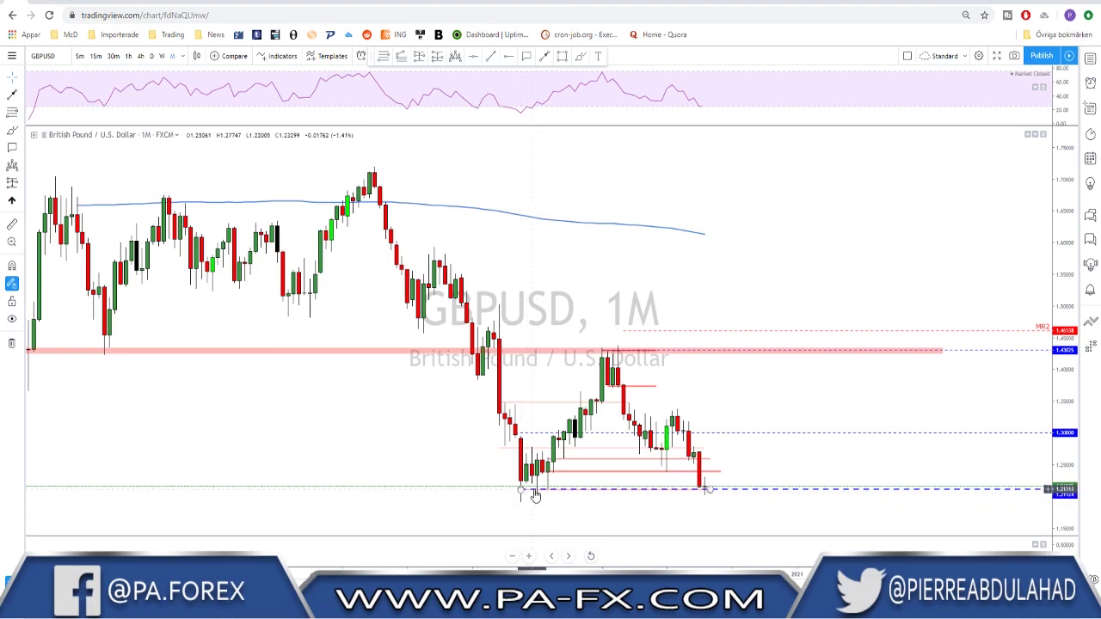
scroll(535, 496, "down", 1)
scroll(591, 489, "down", 2)
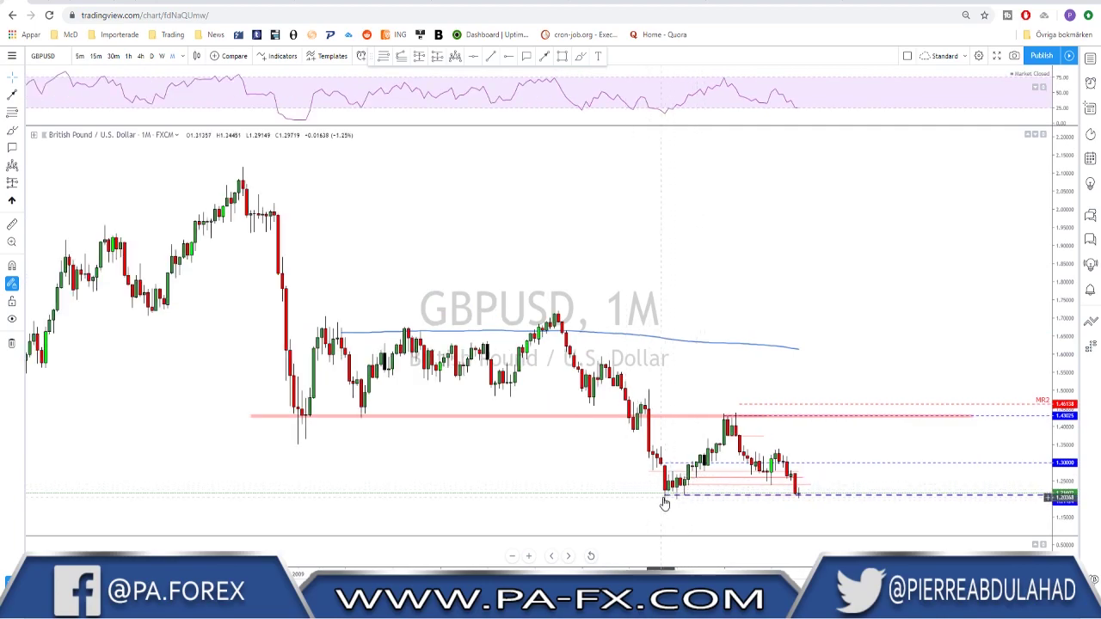
scroll(669, 502, "down", 1)
scroll(671, 496, "down", 1)
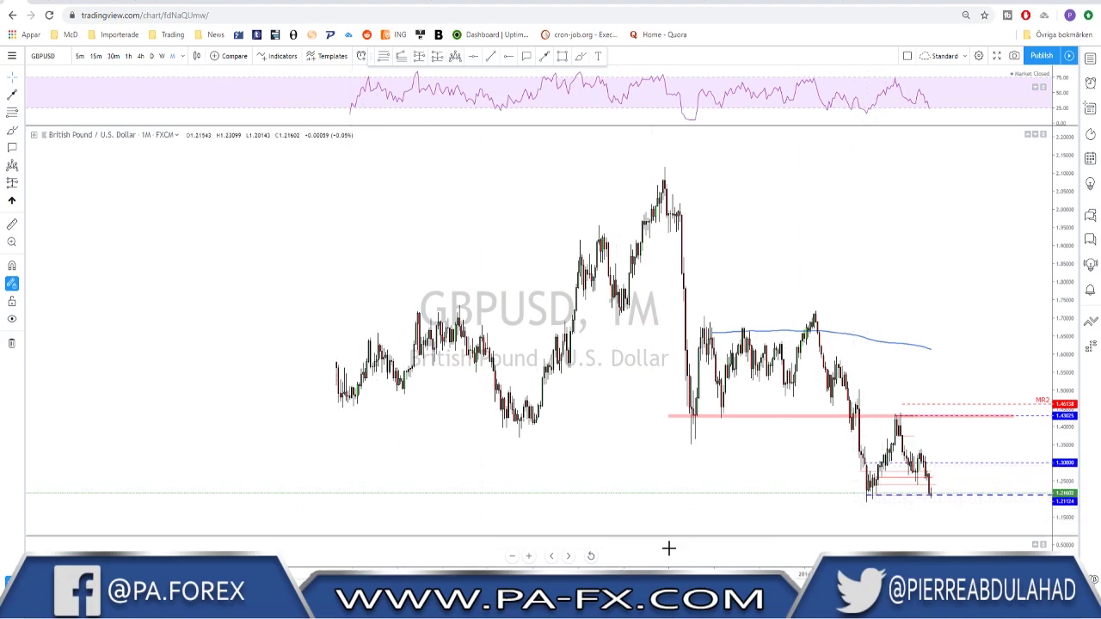
left_click_drag(663, 545, 800, 543)
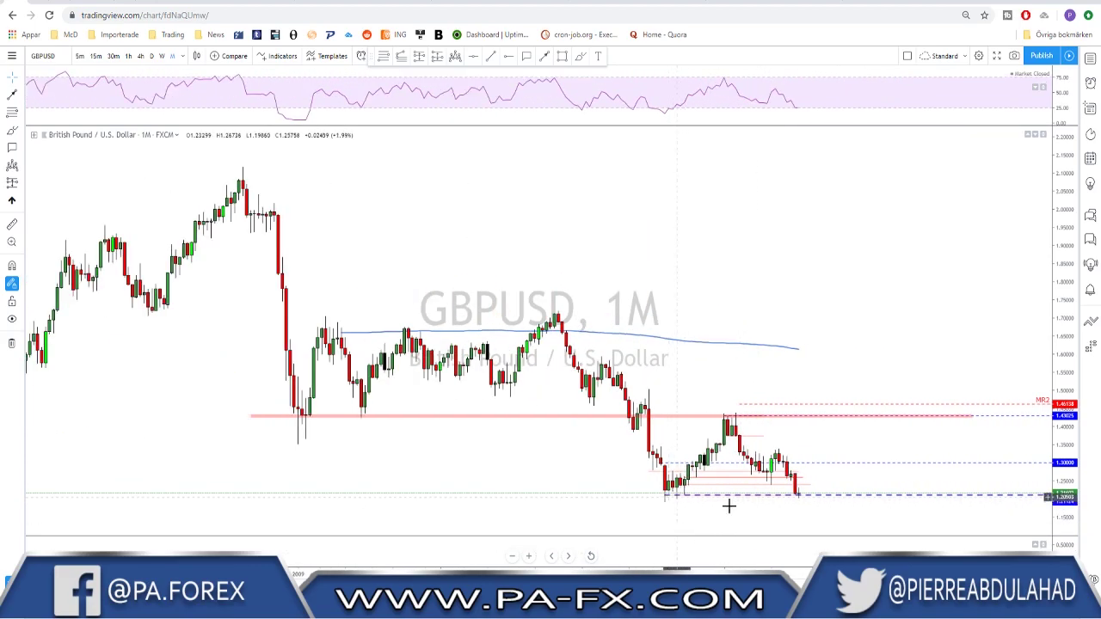
left_click(796, 497)
left_click(665, 497)
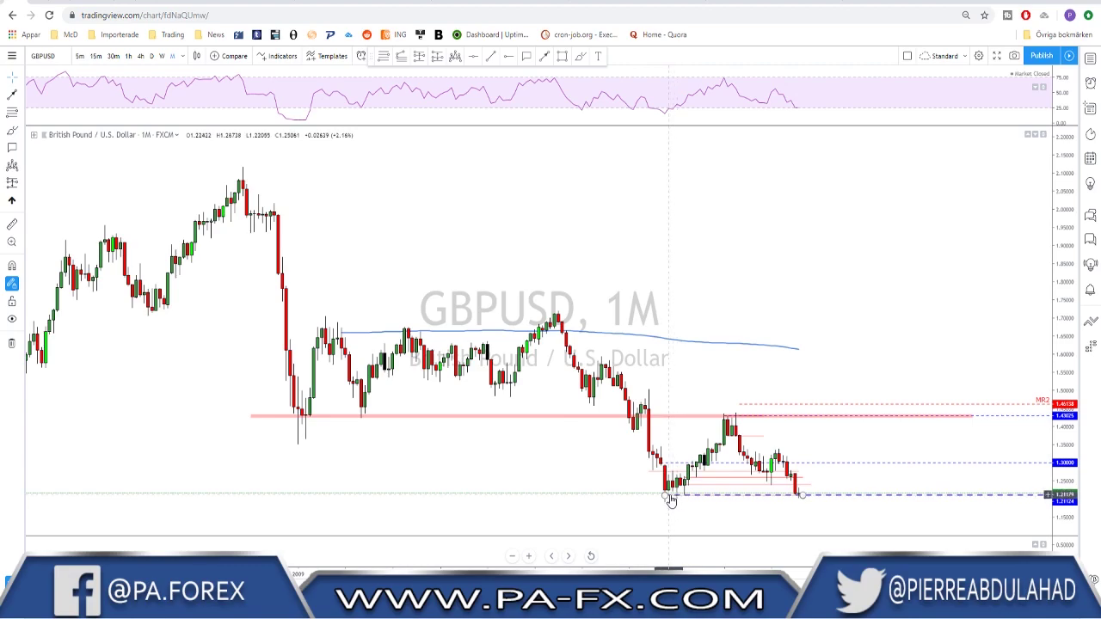
scroll(797, 518, "up", 3)
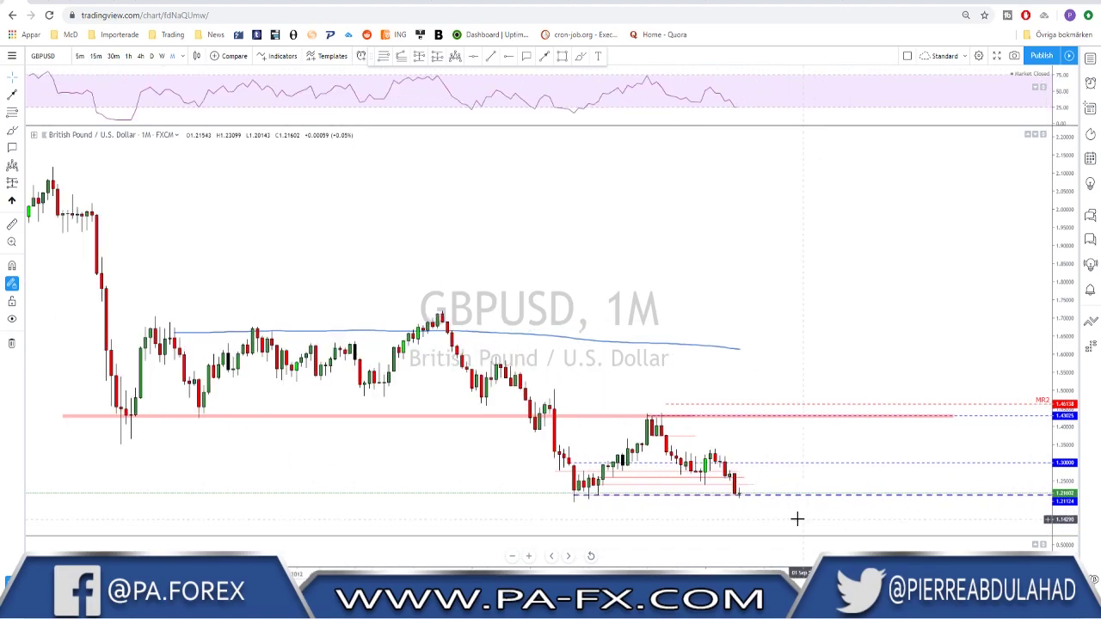
scroll(707, 499, "up", 2)
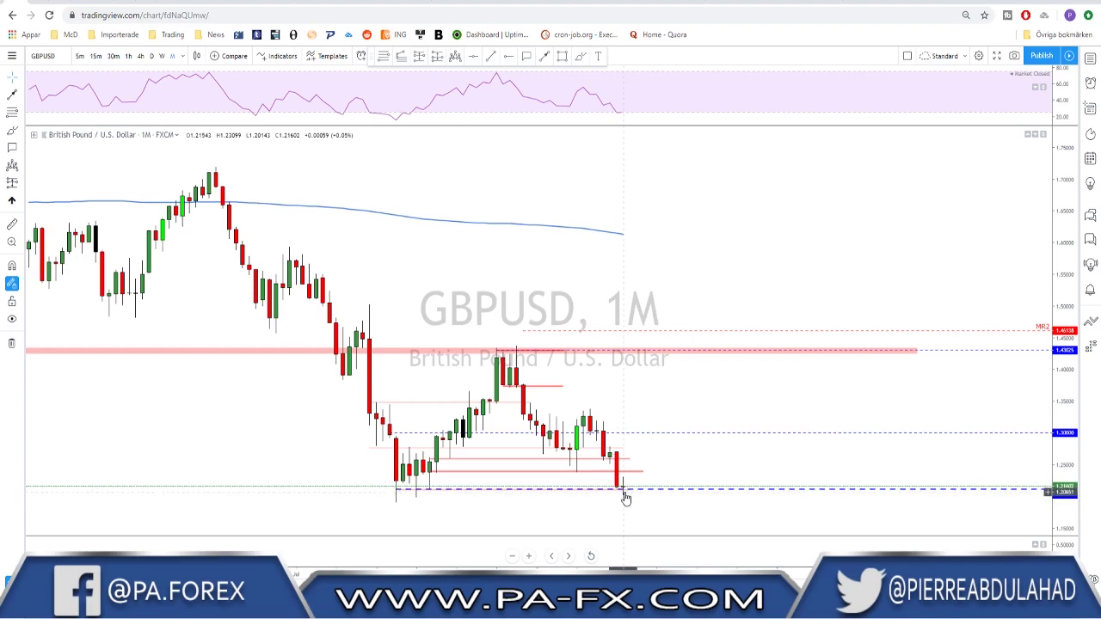
- Switch GBPUSD to the weekly timeframe and examine the latest candles around the 1.21124 support within the wider downtrend
left_click(162, 57)
scroll(590, 374, "down", 3)
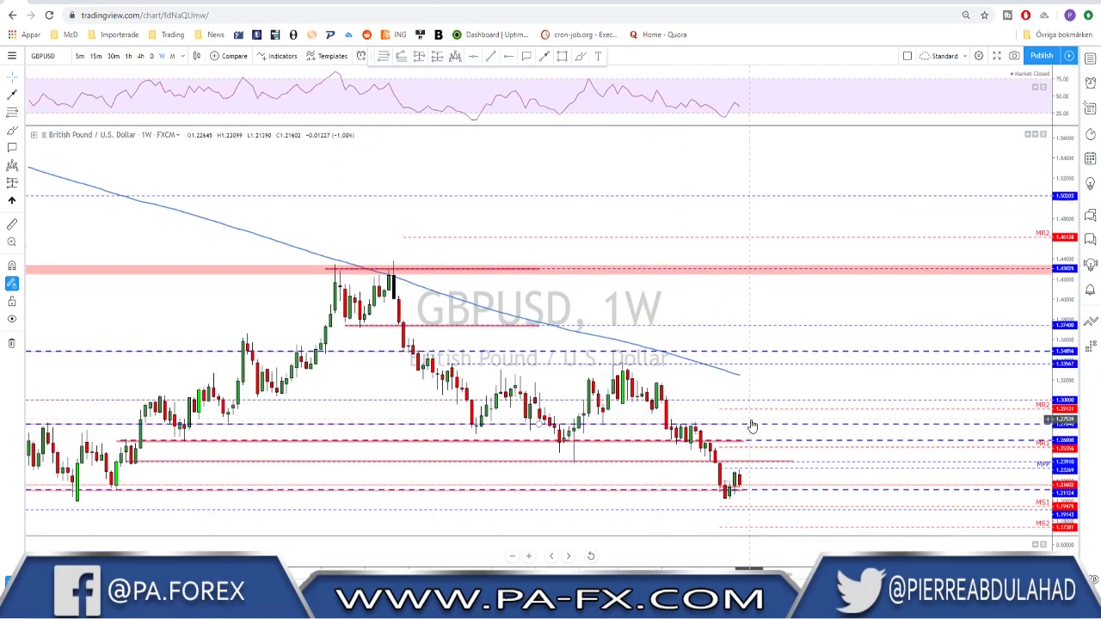
scroll(757, 413, "up", 3)
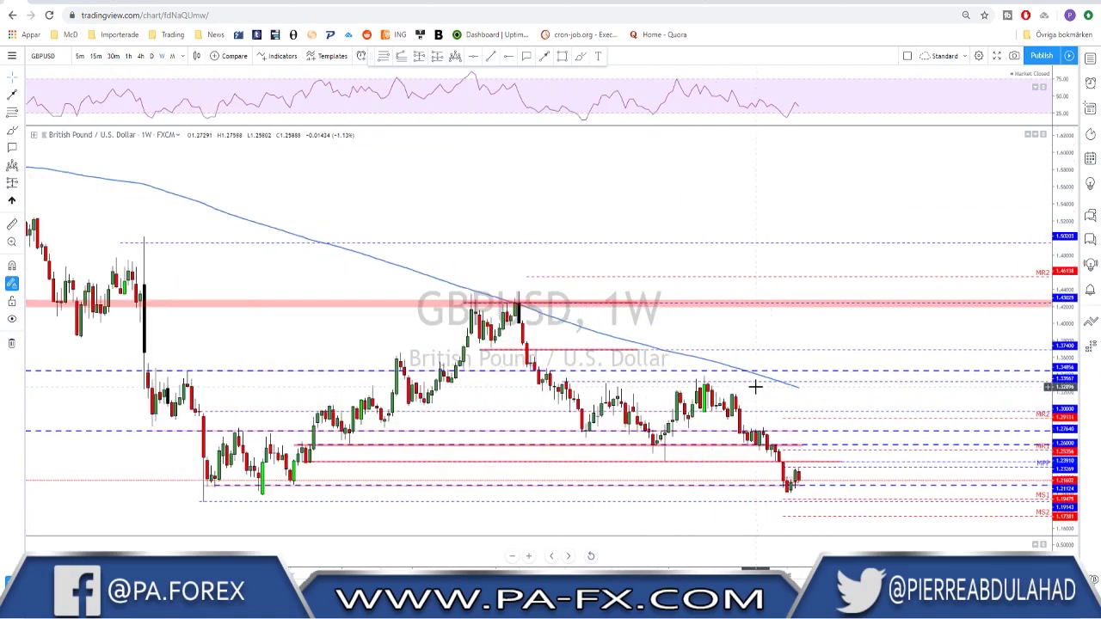
scroll(751, 388, "down", 2)
scroll(749, 404, "up", 2)
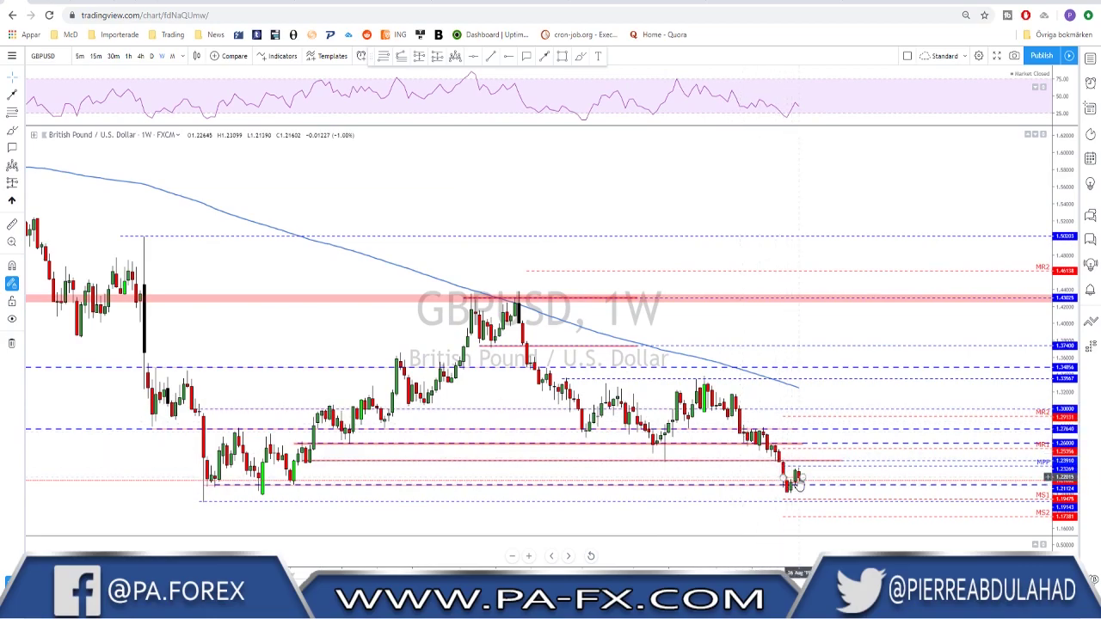
scroll(797, 483, "up", 2)
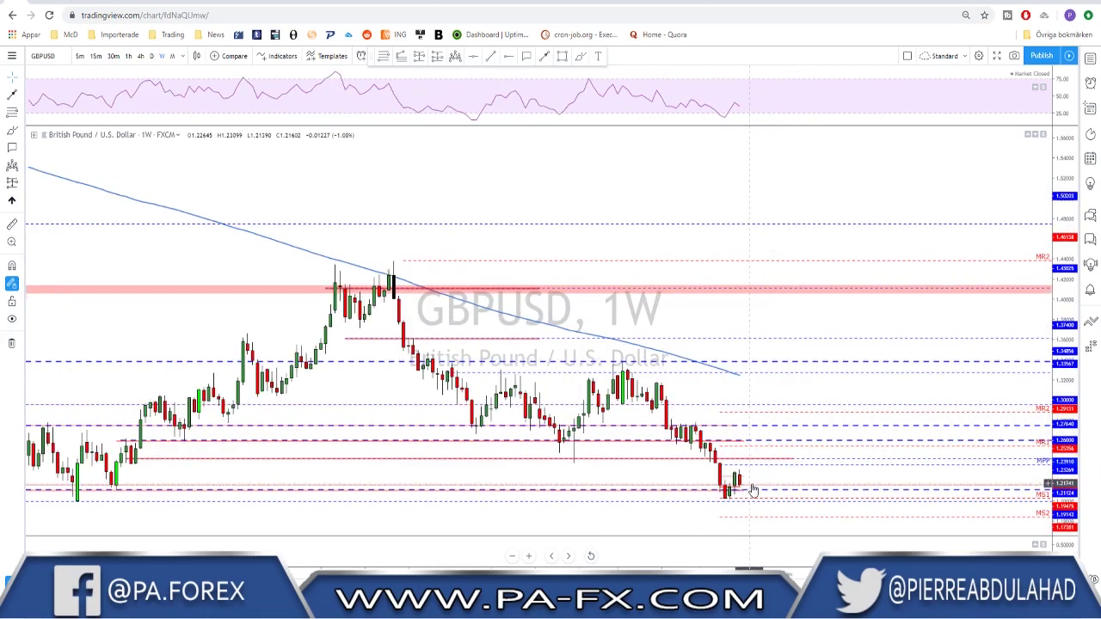
scroll(688, 387, "down", 2)
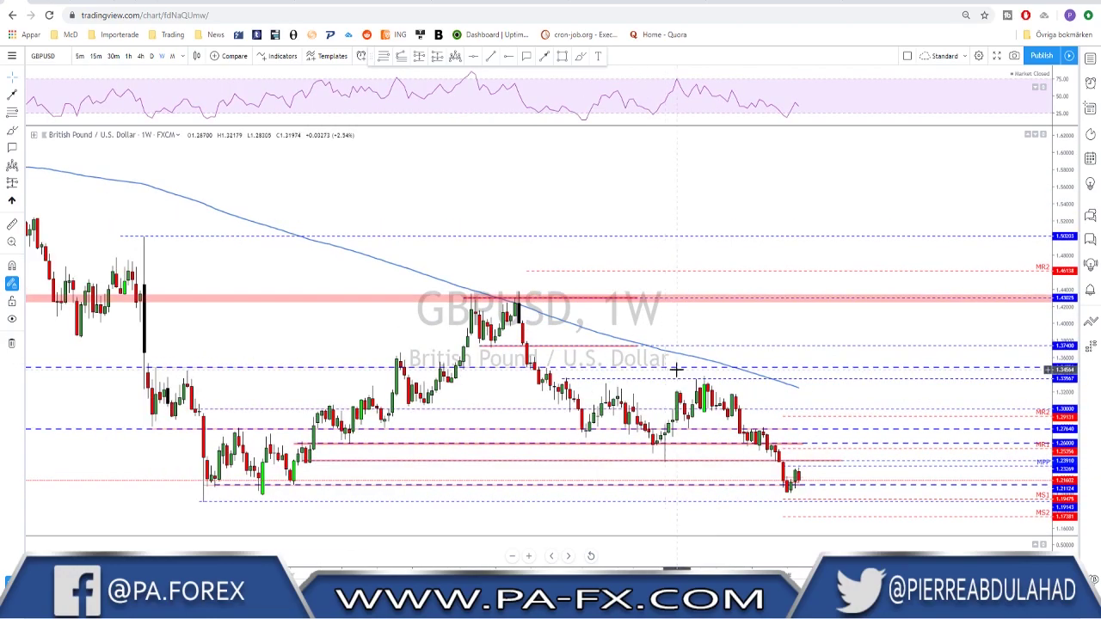
- Review the recent GBPUSD rebound on the daily chart and switch to the 4-hour timeframe
left_click(151, 56)
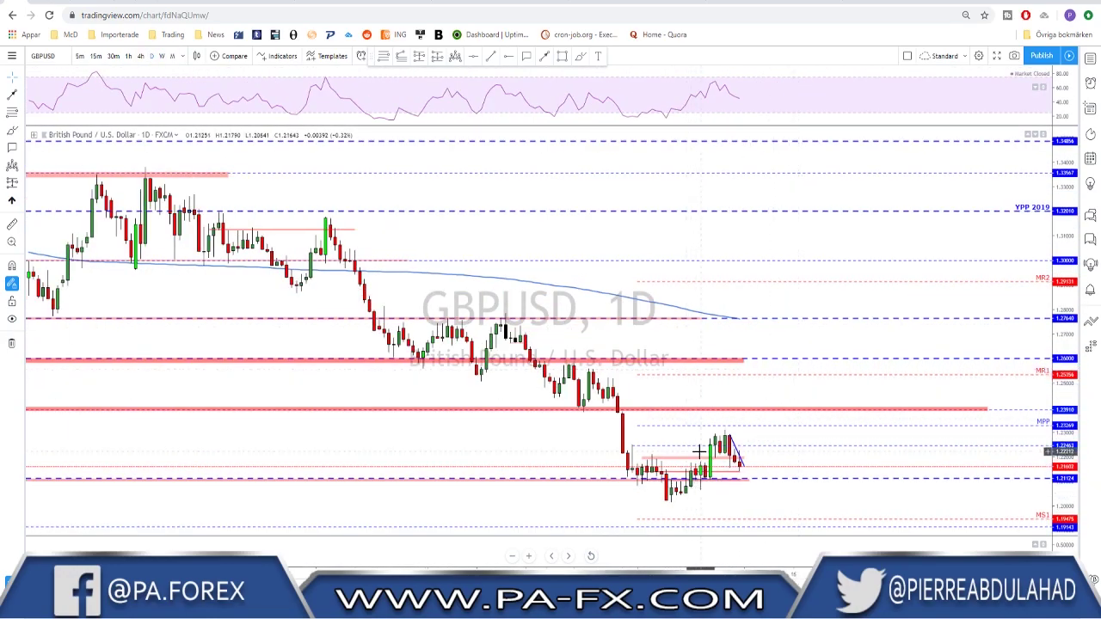
scroll(687, 501, "up", 1)
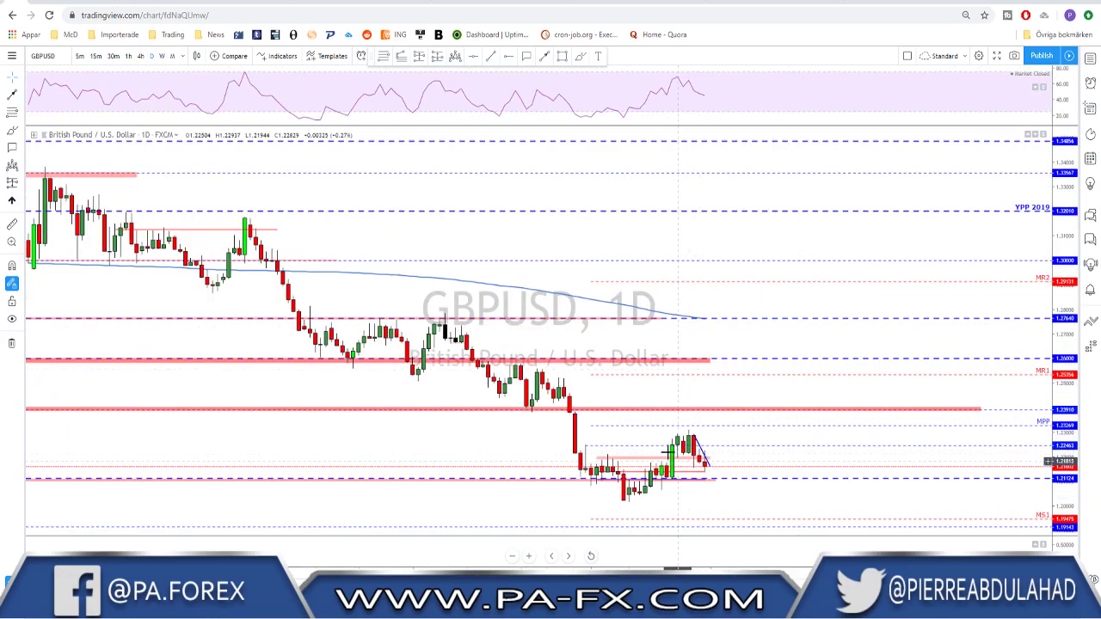
left_click(141, 56)
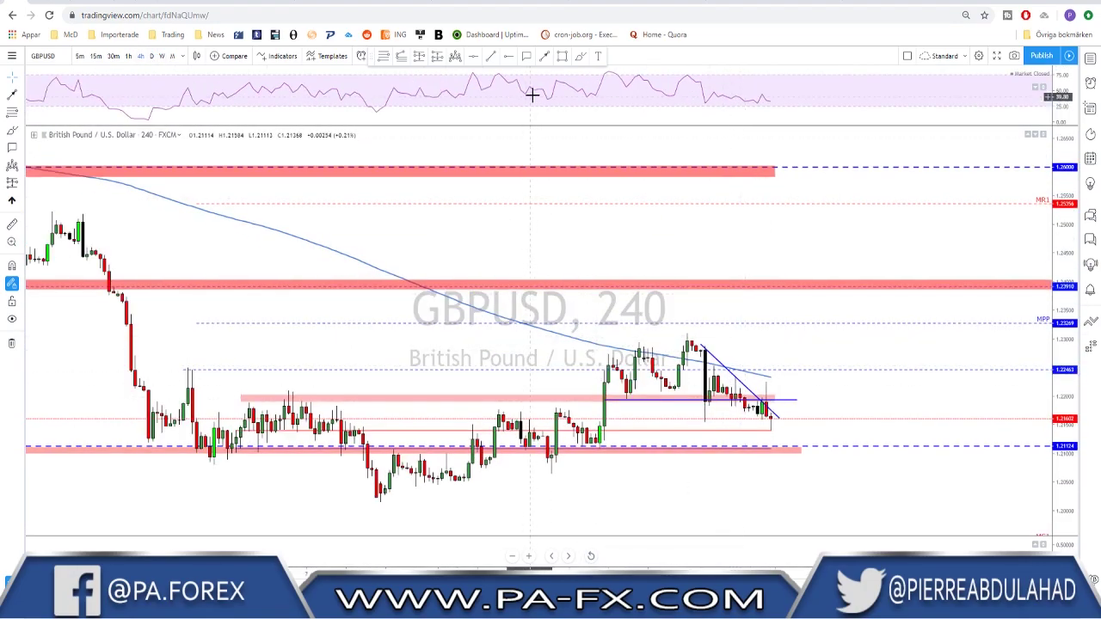
- Brush a rally from the 1.21124 support, a pullback to the blue support line and a new rise above MPP, and undo the path
left_click(581, 56)
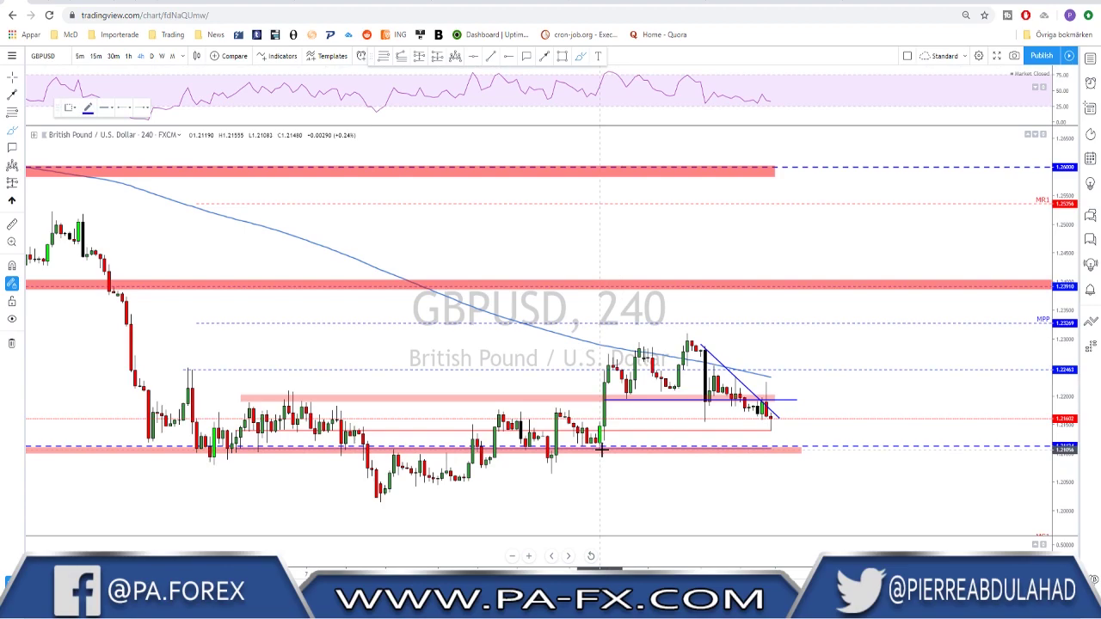
mouse_move(602, 449)
left_mouse_down()
mouse_move(693, 349)
mouse_move(731, 401)
mouse_move(759, 308)
left_mouse_up()
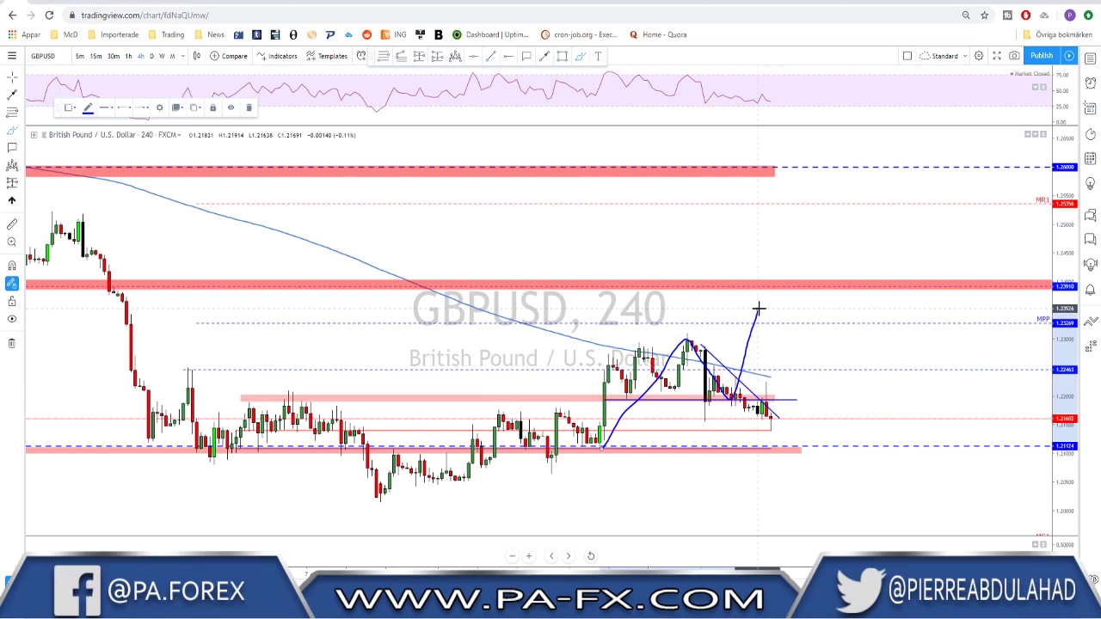
key("ctrl+z")
key("ctrl+z")
- Brush a projected drop from the latest 4-hour GBPUSD candle through the 1.21124 support zone, and remove the stroke
scroll(754, 361, "down", 2)
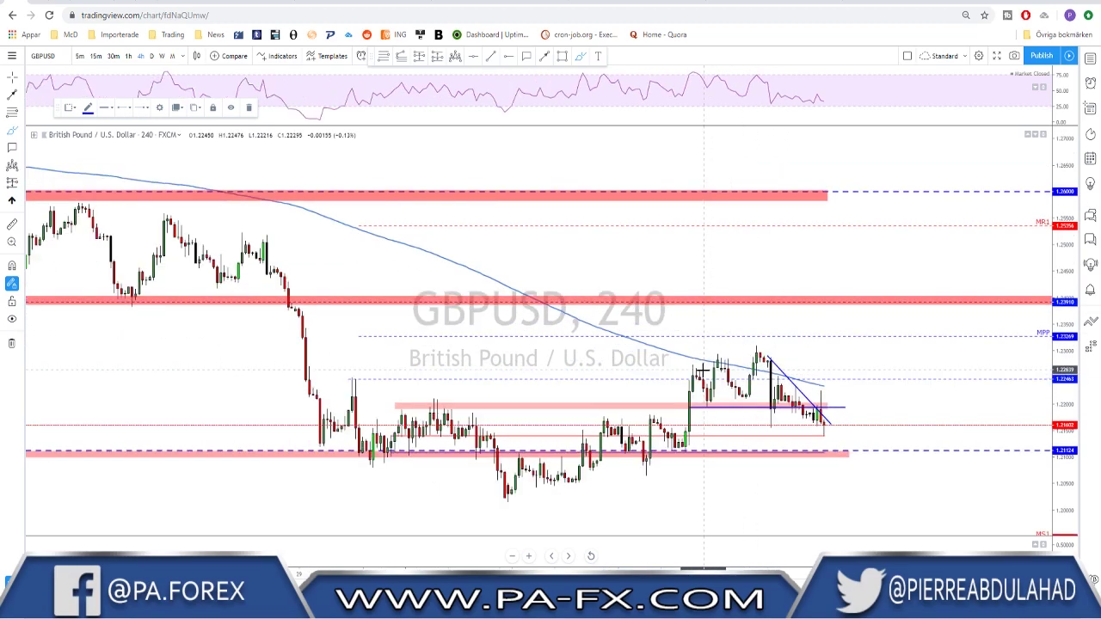
scroll(717, 429, "down", 1)
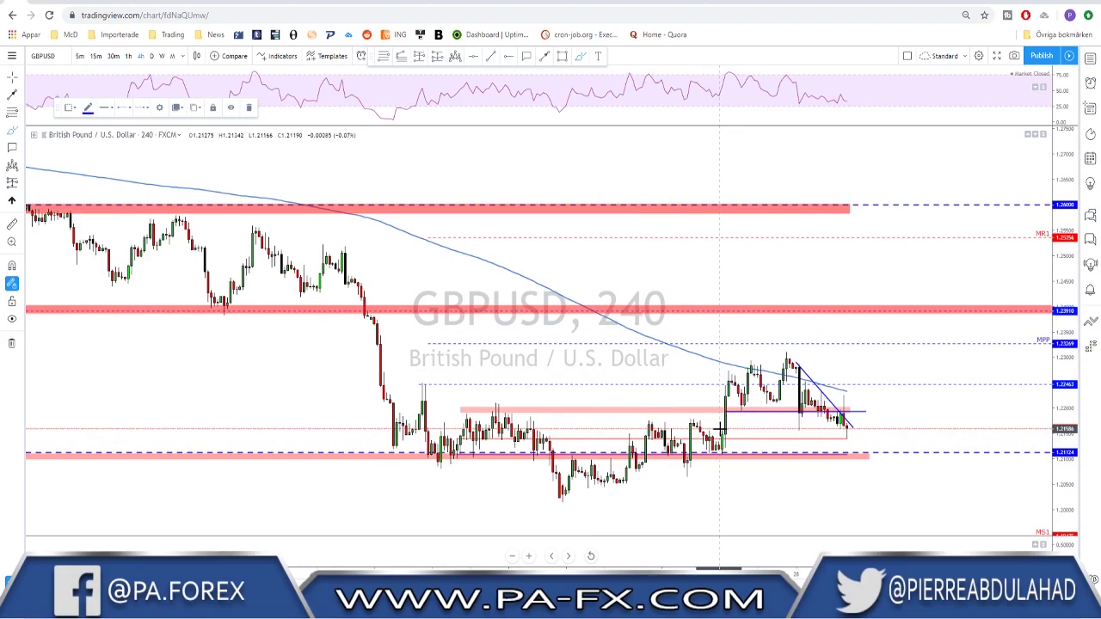
scroll(720, 429, "up", 1)
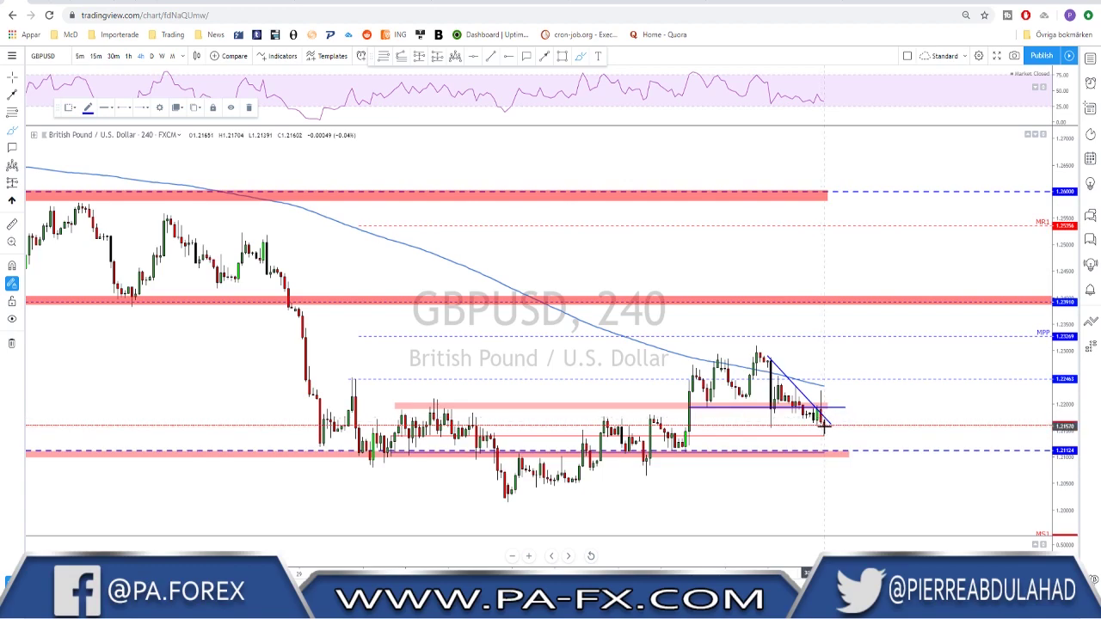
mouse_move(689, 413)
left_mouse_down()
mouse_move(867, 413)
mouse_move(832, 434)
mouse_move(841, 454)
left_mouse_up()
key("Delete")
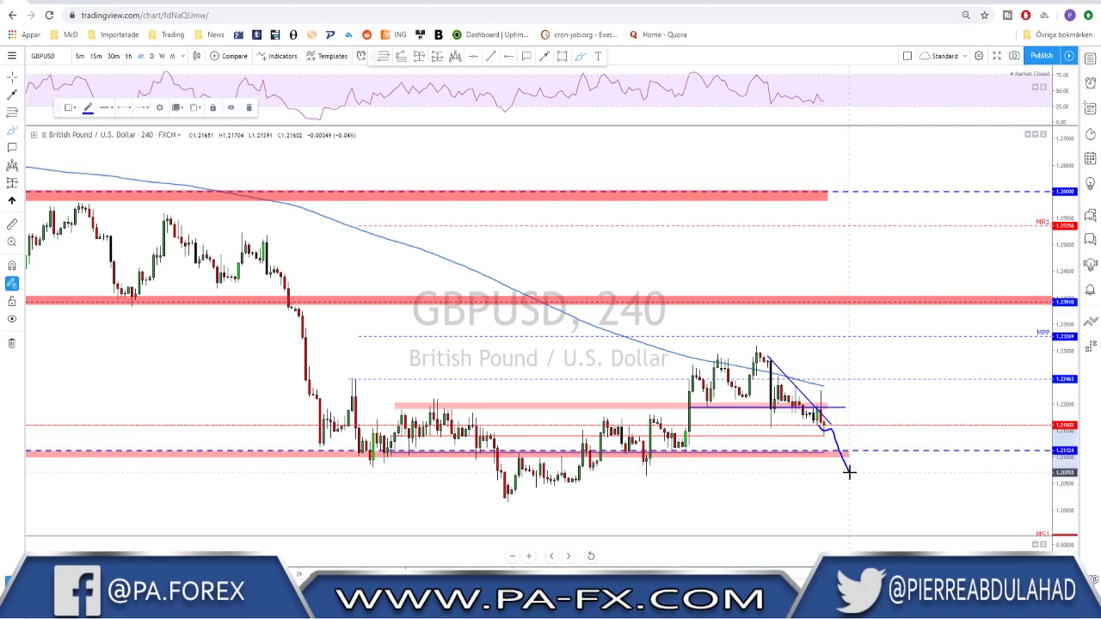
left_click(849, 469)
key("Escape")
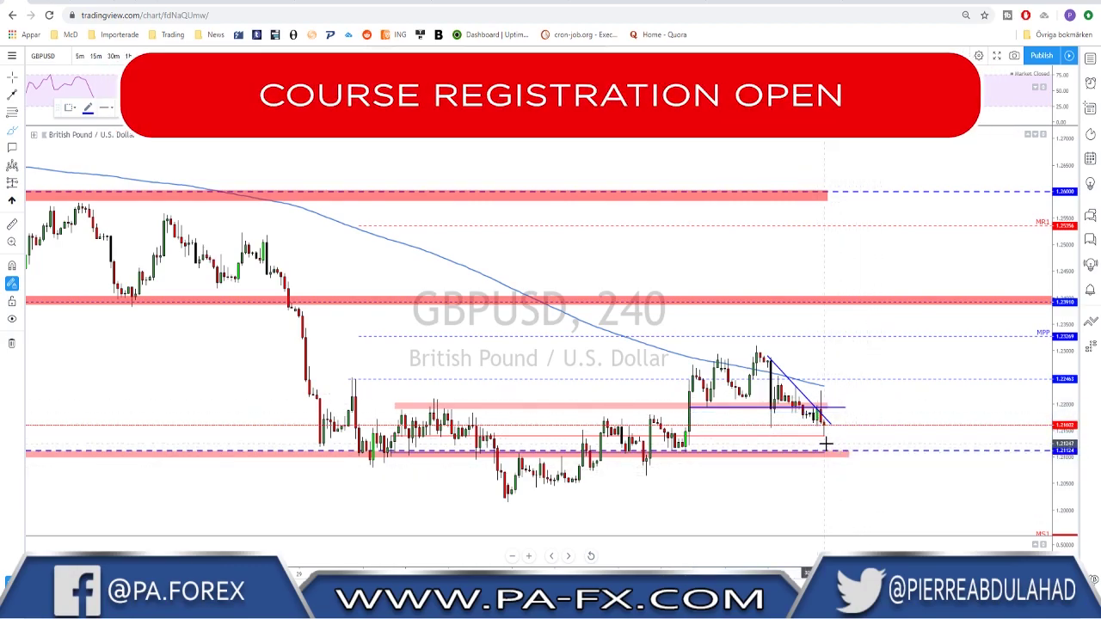
- Switch GBPUSD to the 60-minute timeframe and examine the latest candles around the descending trendline and the 1.21124 support
scroll(858, 464, "down", 2)
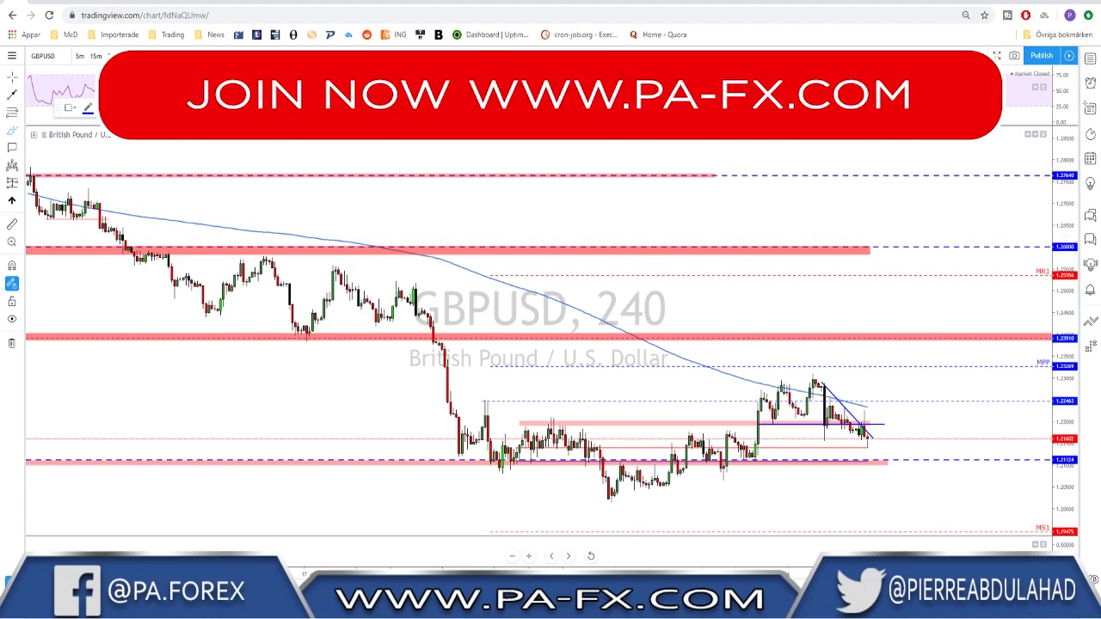
type("60")
key("Return")
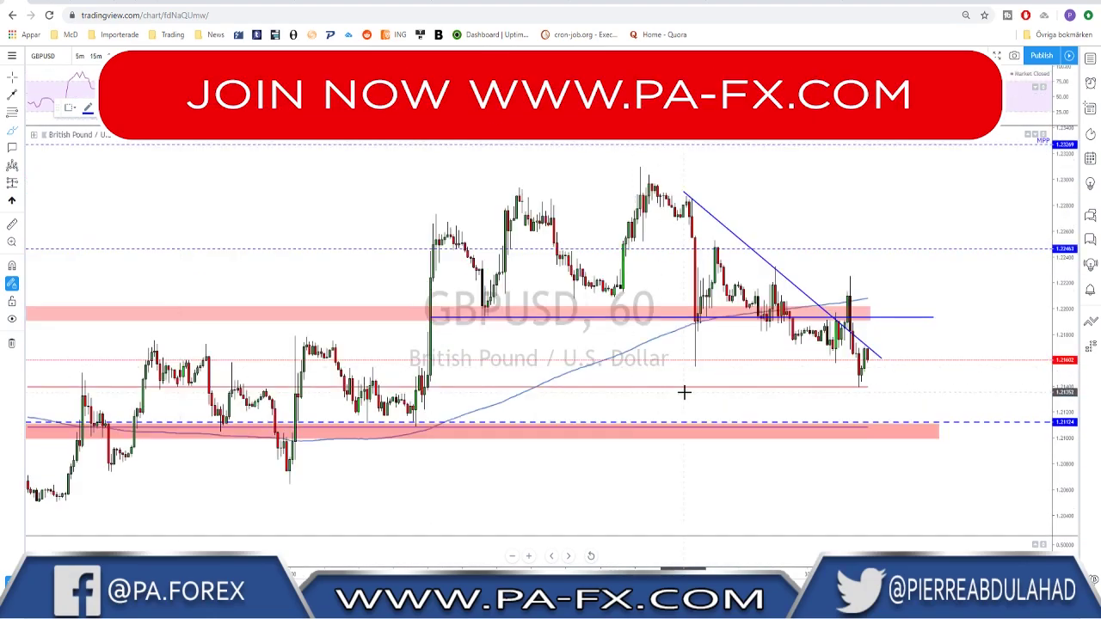
scroll(683, 388, "up", 3)
scroll(844, 388, "down", 3)
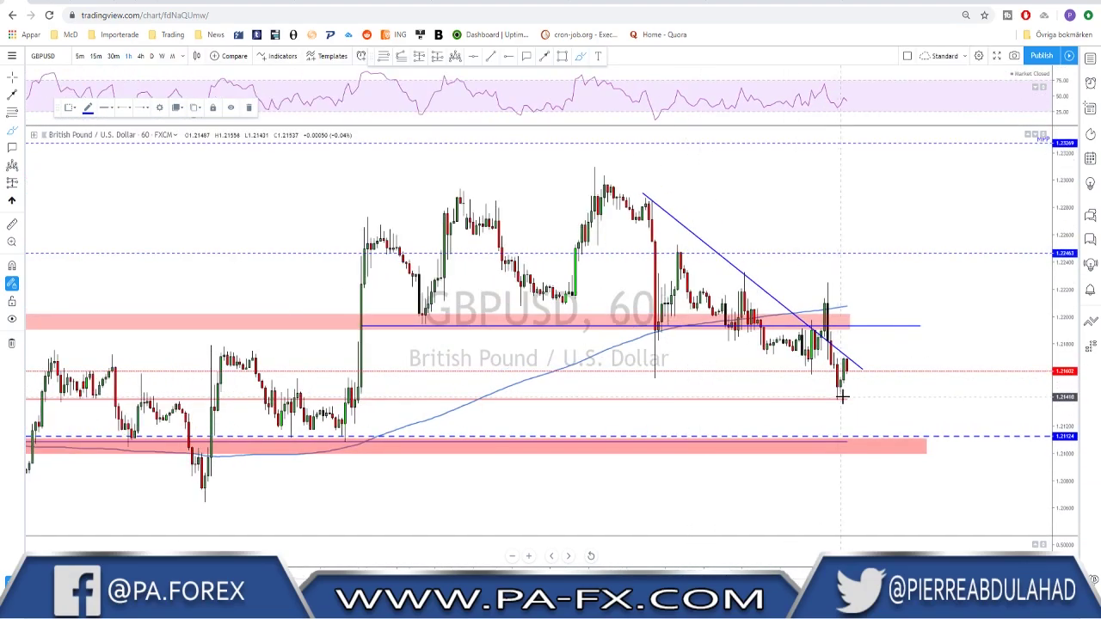
left_click(930, 368)
scroll(931, 341, "up", 1)
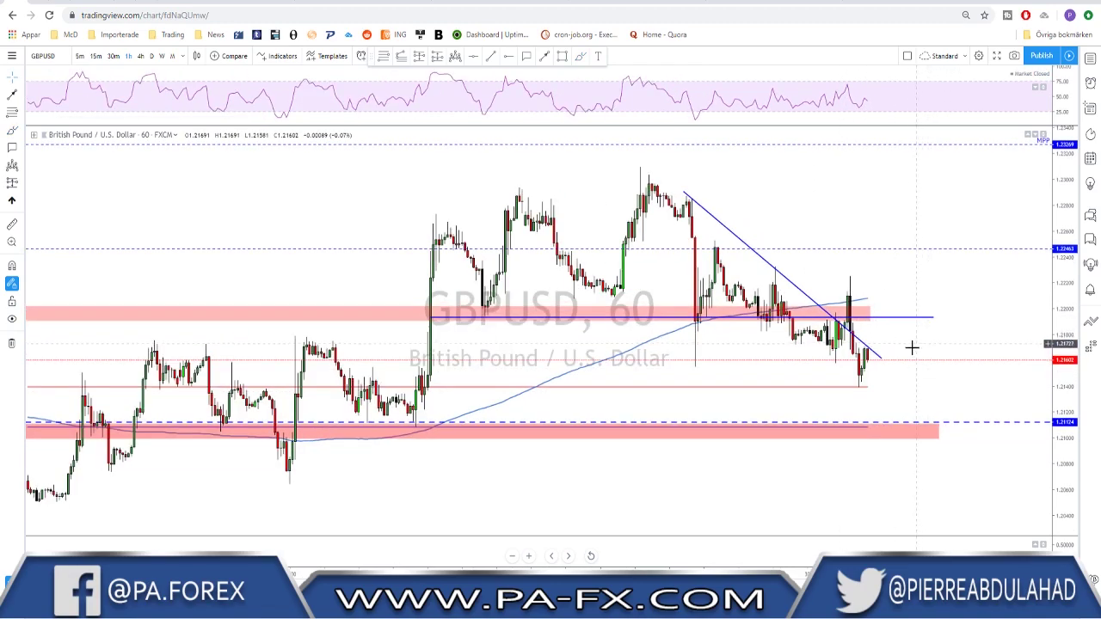
- Brush the recent hourly spike above the descending trendline, circle the drop back below it, and undo both marks
left_click(580, 56)
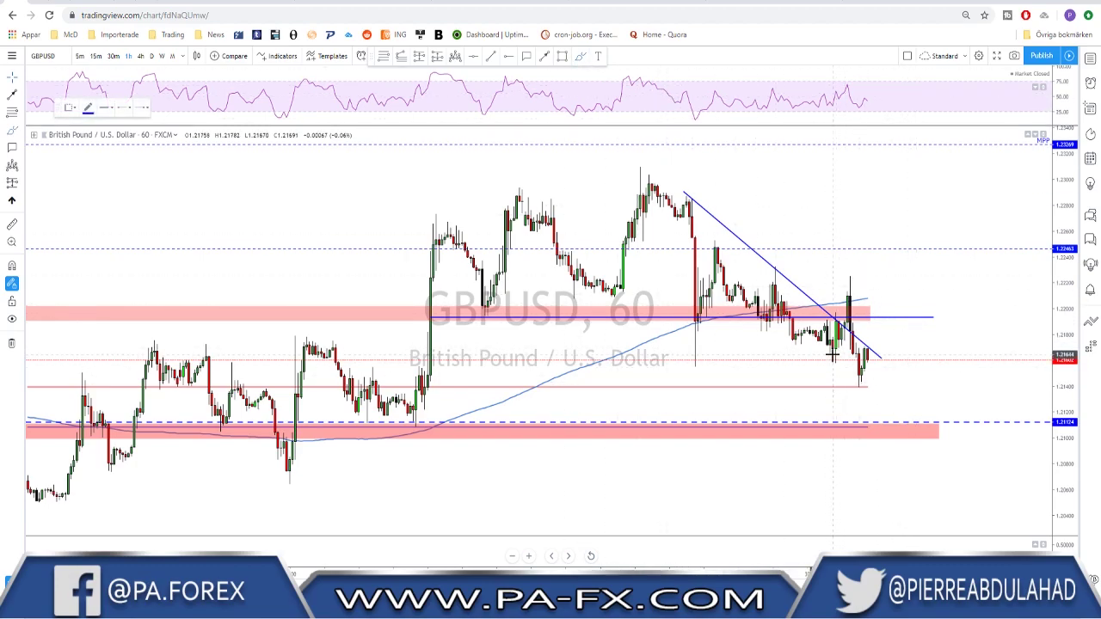
mouse_move(833, 357)
left_mouse_down()
mouse_move(846, 281)
mouse_move(842, 325)
mouse_move(846, 281)
mouse_move(859, 325)
left_mouse_up()
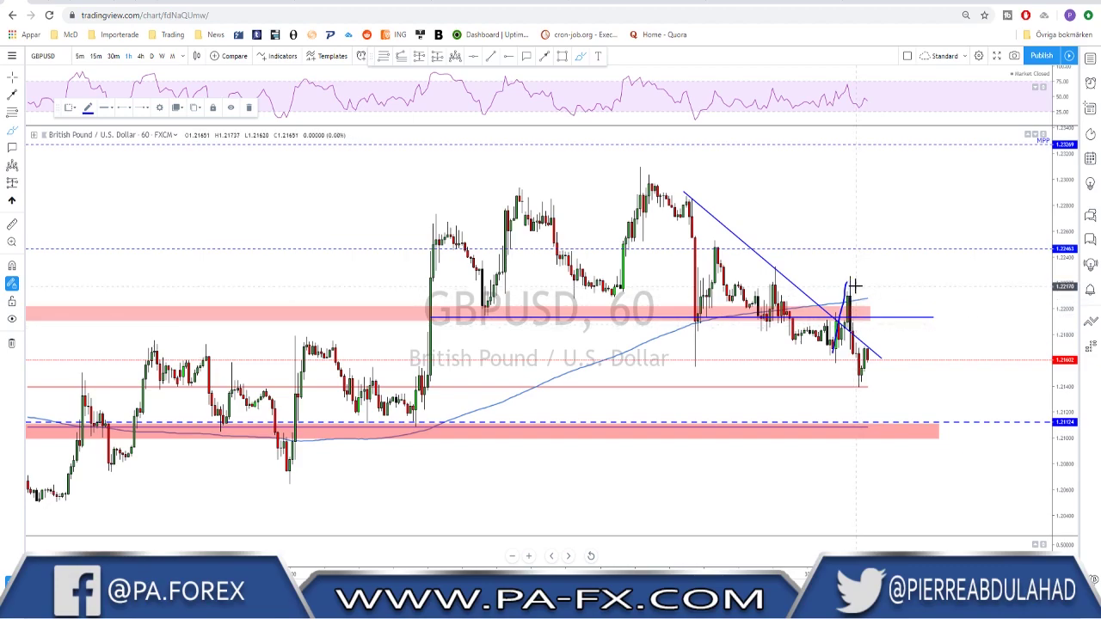
mouse_move(850, 277)
left_mouse_down()
mouse_move(837, 325)
mouse_move(850, 275)
left_mouse_up()
key("ctrl+z")
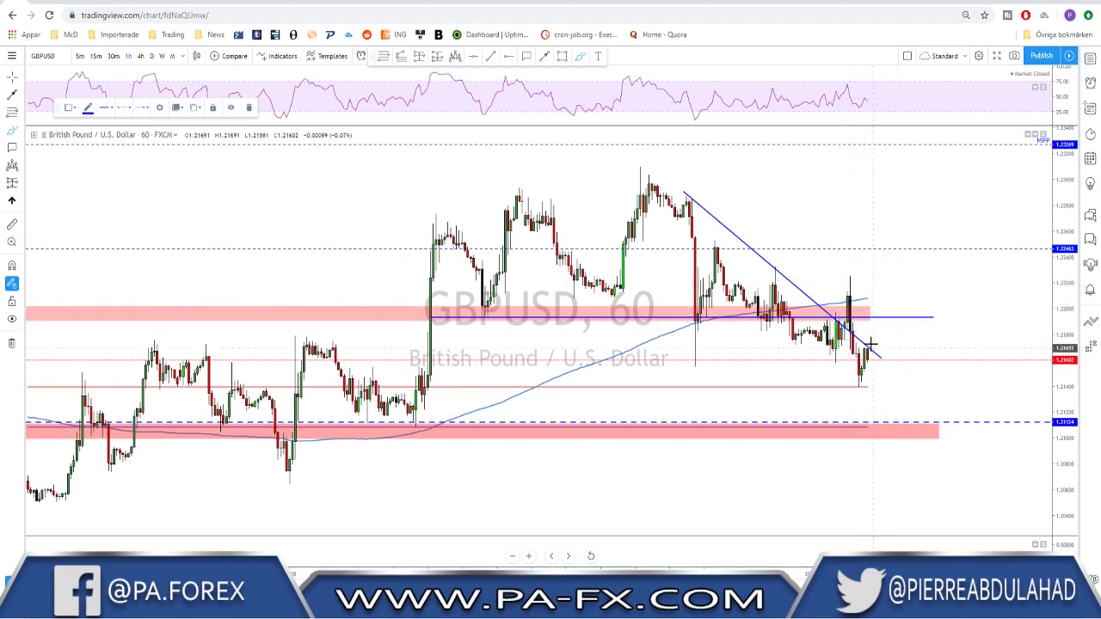
mouse_move(845, 342)
left_mouse_down()
mouse_move(851, 374)
mouse_move(864, 345)
left_mouse_up()
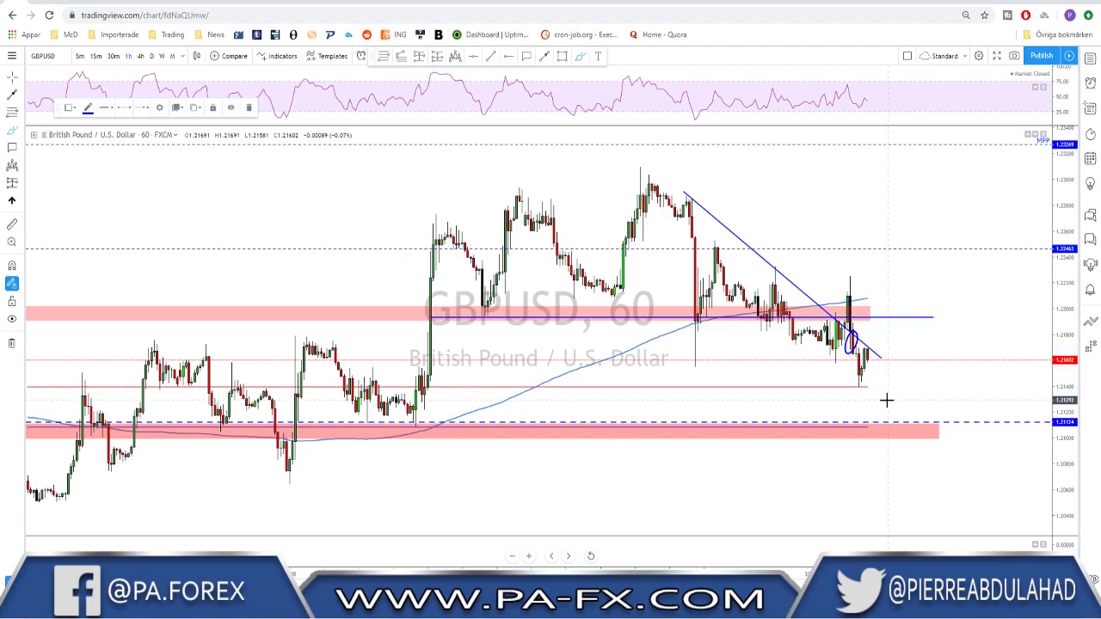
key("ctrl+z")
- Brush the hourly decline from the recent high through a pullback to the blue line and into a circled 1.21124 support target, and undo it
scroll(877, 392, "down", 3)
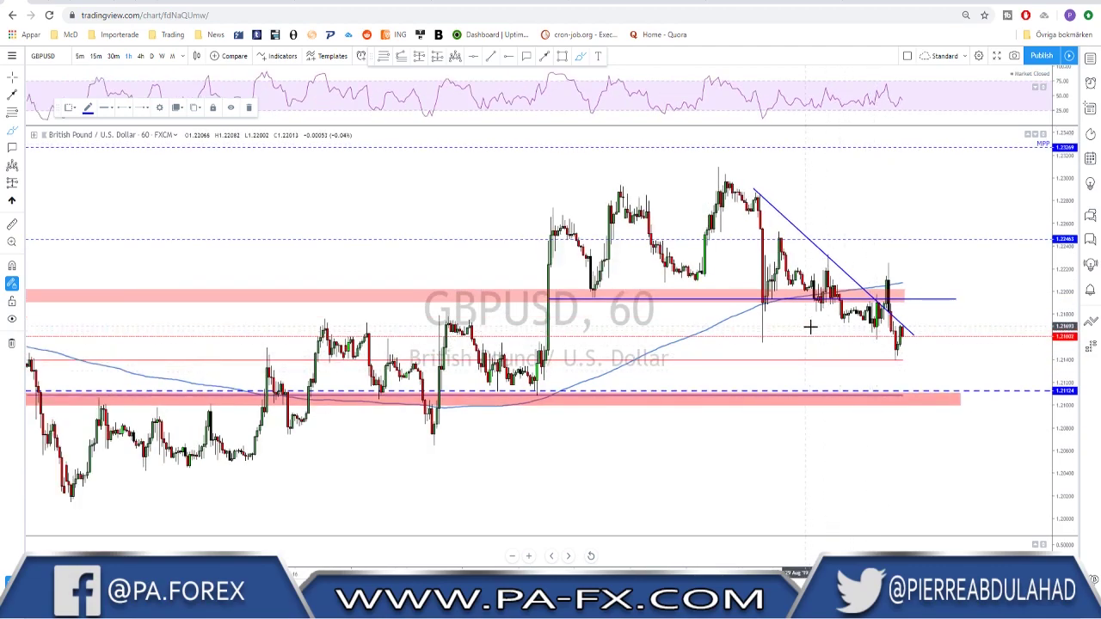
left_click_drag(809, 326, 898, 325)
key("ctrl+z")
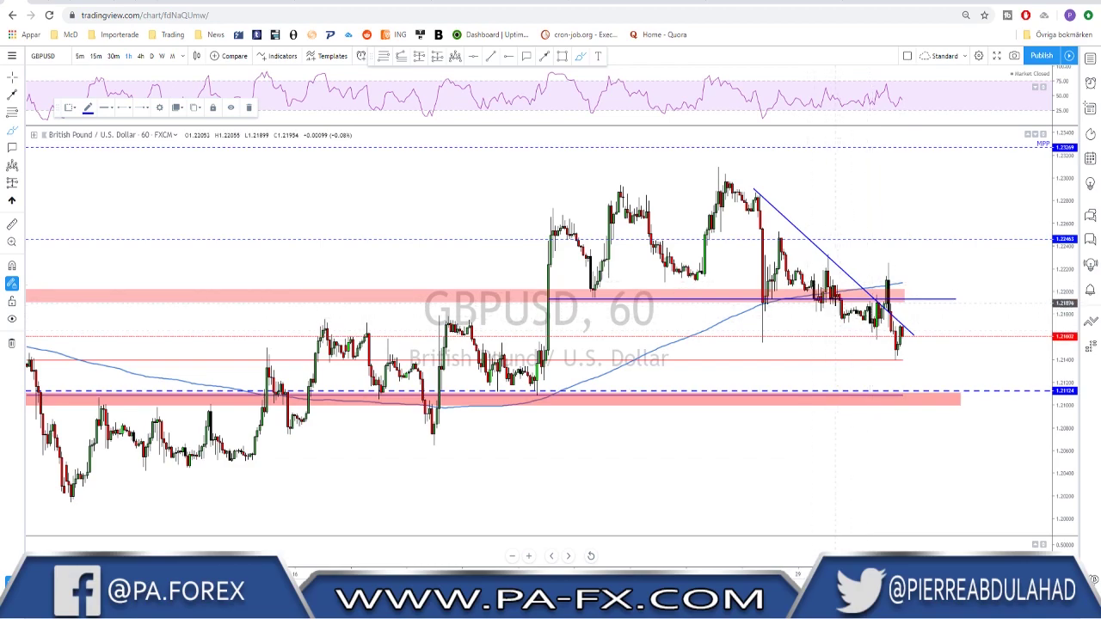
mouse_move(719, 175)
left_mouse_down()
mouse_move(762, 299)
mouse_move(795, 254)
mouse_move(889, 347)
mouse_move(910, 292)
mouse_move(950, 396)
mouse_move(970, 392)
mouse_move(934, 394)
mouse_move(964, 389)
mouse_move(971, 344)
left_mouse_up()
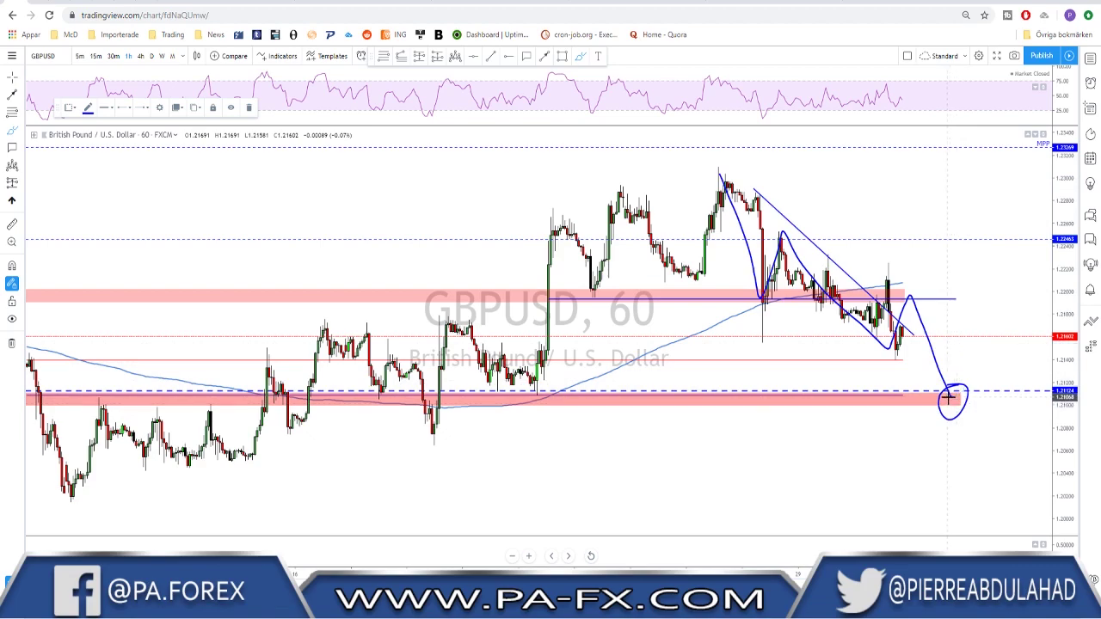
key("ctrl+z")
- Brush a projected rebound from the latest GBPUSD candle to the horizontal blue line, followed by a drop to the 1.21124 support
mouse_move(900, 335)
left_mouse_down()
mouse_move(912, 296)
mouse_move(956, 391)
left_mouse_up()
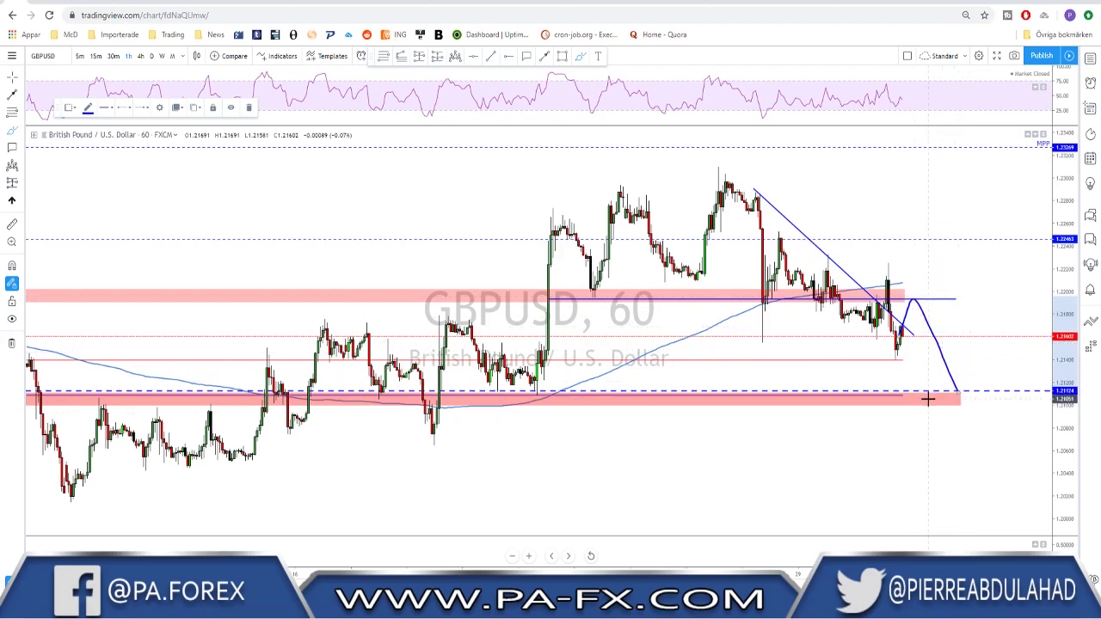
scroll(928, 398, "down", 2)
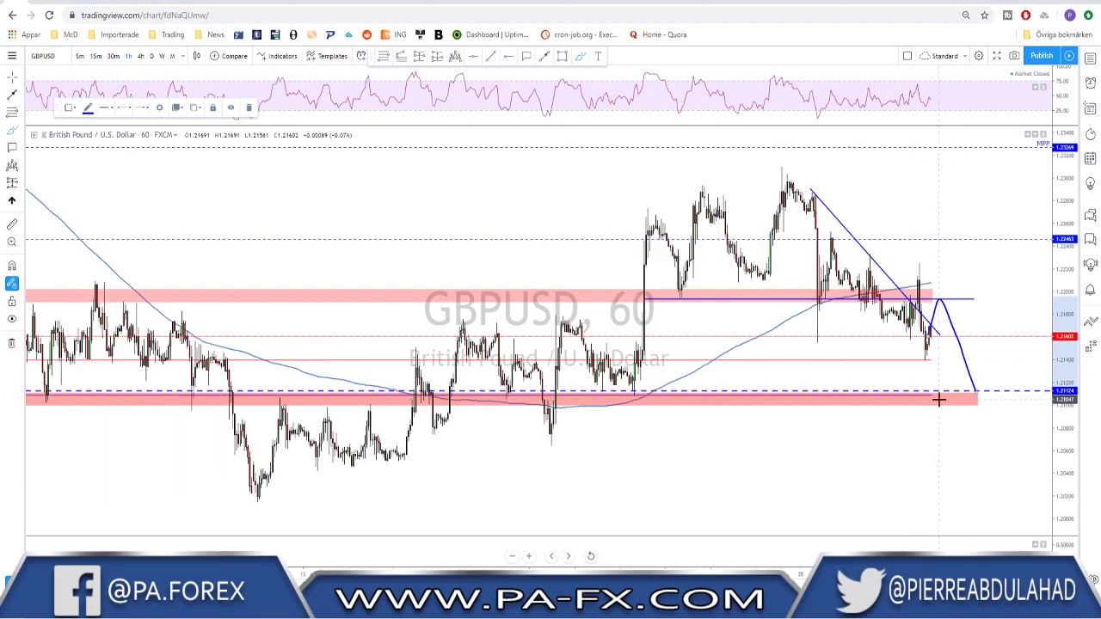
scroll(939, 398, "down", 3)
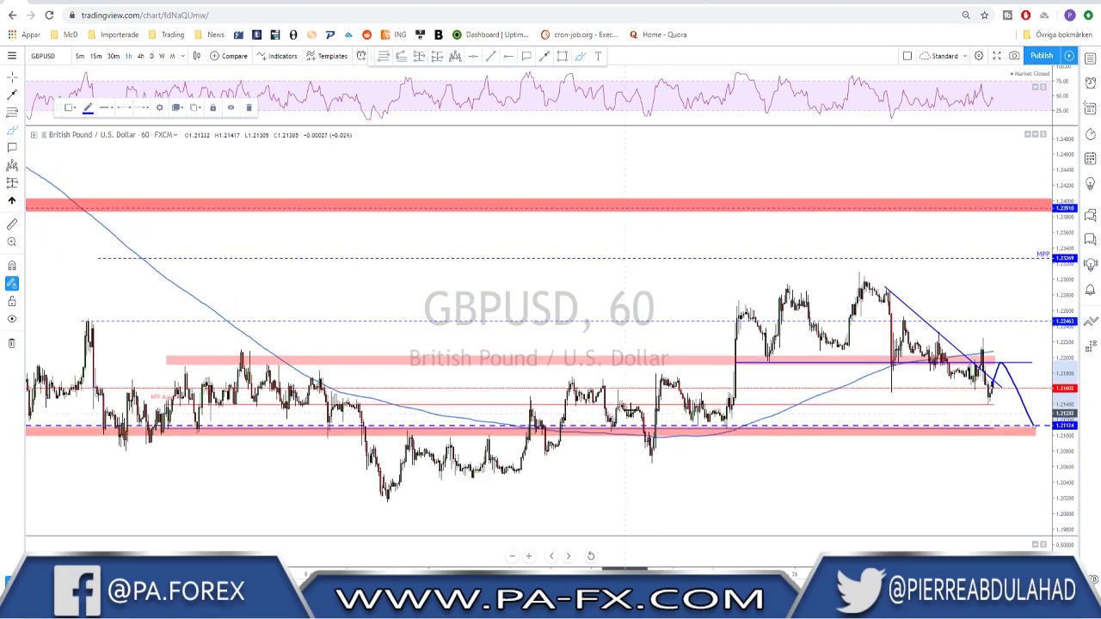
- Open the USDJPY chart and examine the monthly candles around the moving average and the 108 level
scroll(737, 332, "down", 3)
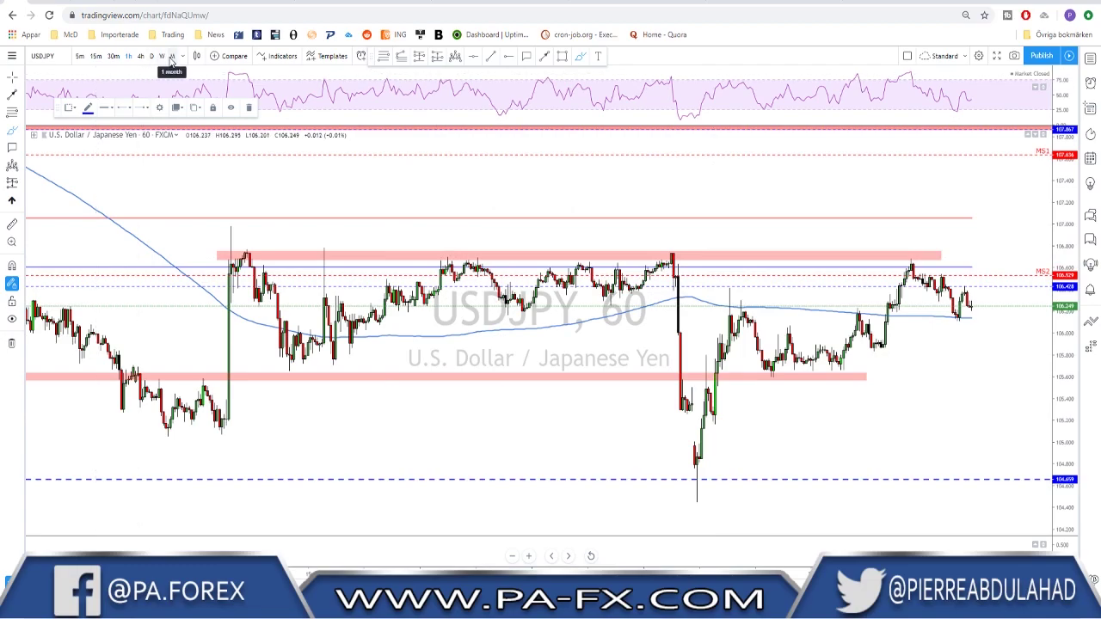
left_click(171, 56)
scroll(514, 348, "up", 3)
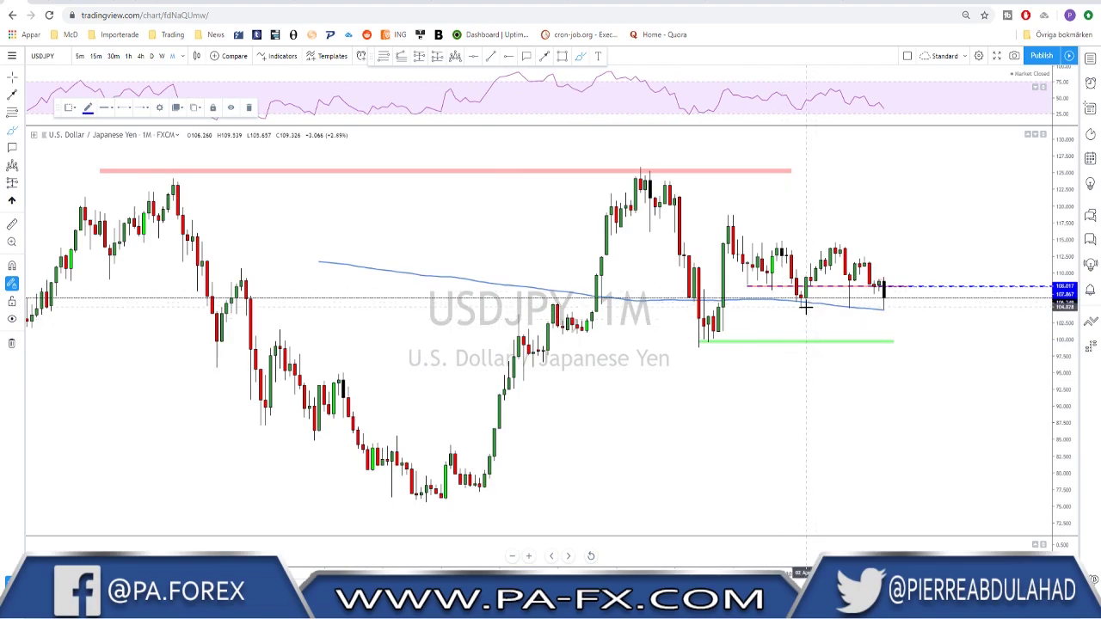
scroll(592, 316, "down", 1)
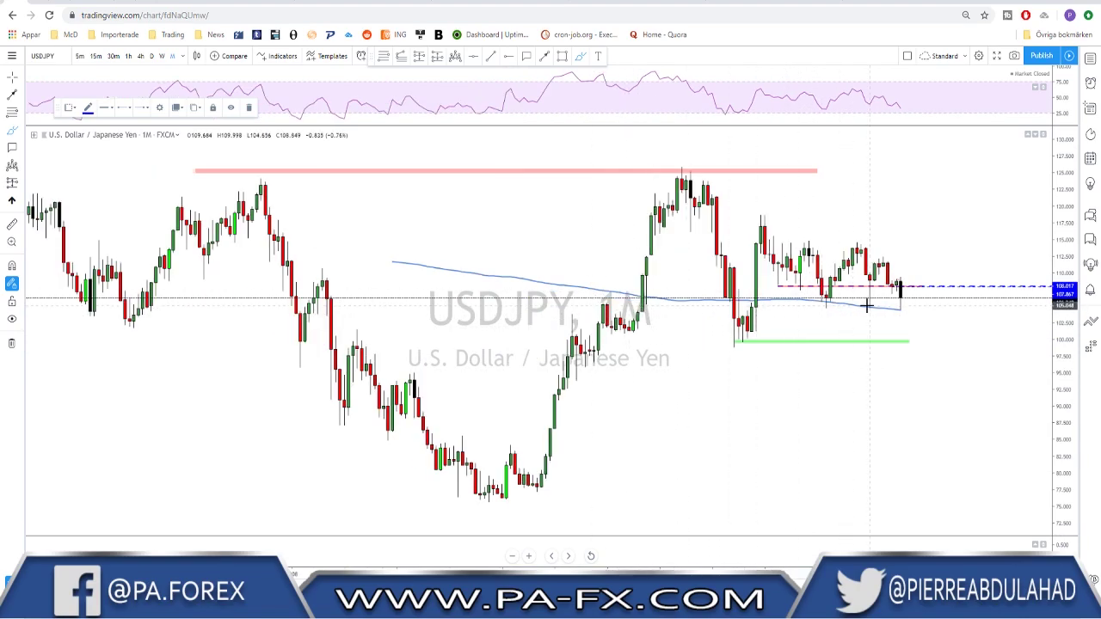
- Circle the two earlier monthly USDJPY lows at the moving average and clear the circles
left_click(862, 310)
mouse_move(829, 295)
left_mouse_down()
mouse_move(826, 308)
mouse_move(832, 297)
left_mouse_up()
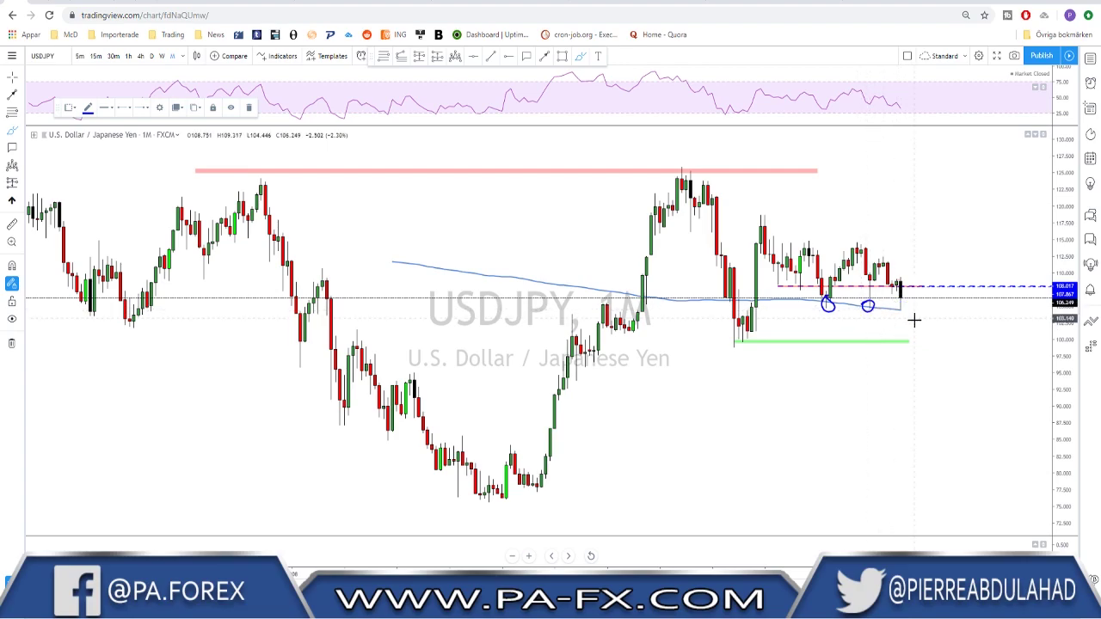
scroll(908, 323, "up", 4)
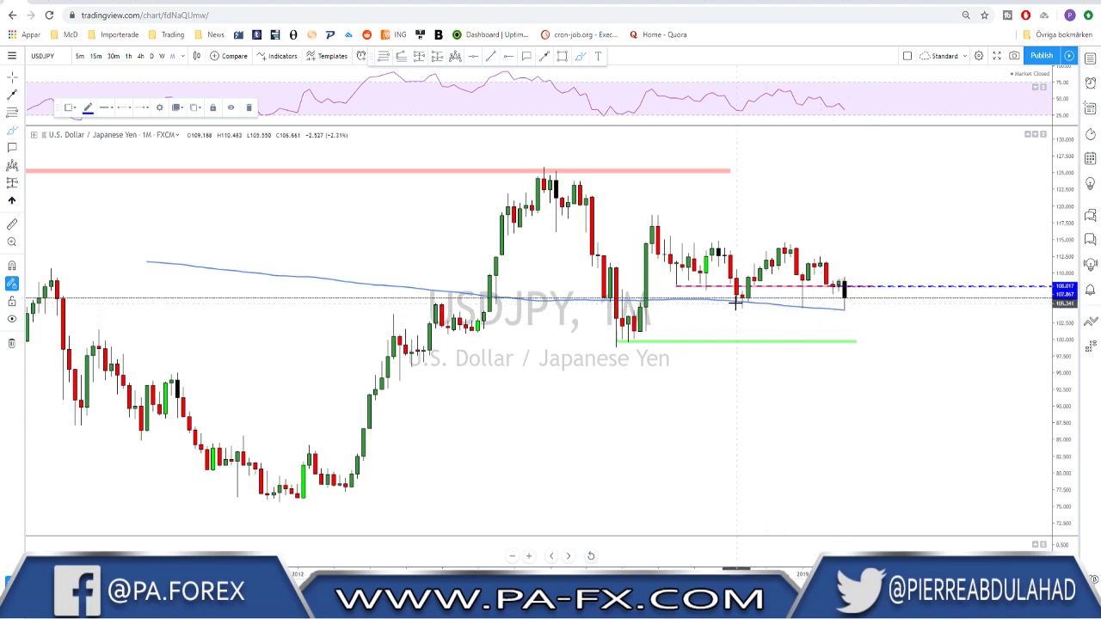
left_click(506, 57)
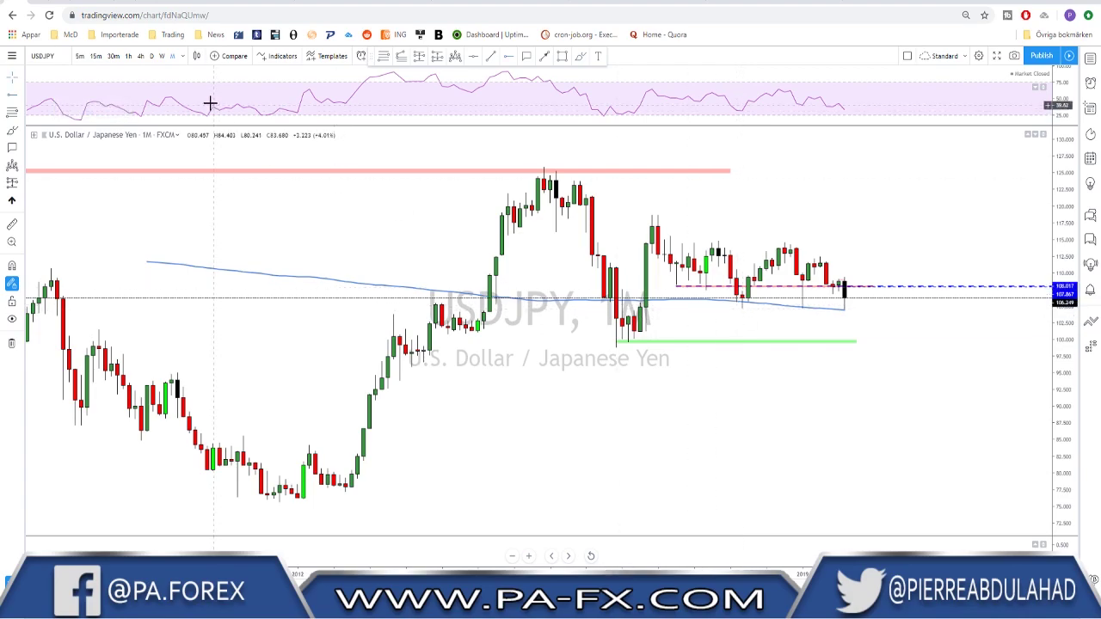
- Switch USDJPY to the weekly timeframe, circle the two earlier lows on the 104.659 support line, and remove the circles
left_click(160, 57)
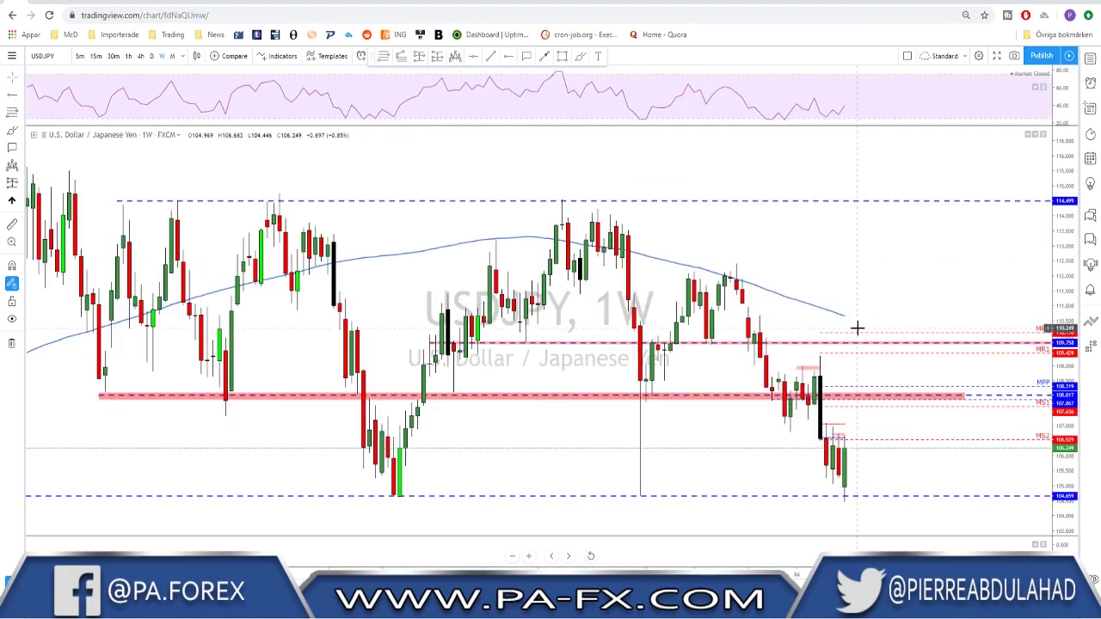
scroll(885, 349, "down", 3)
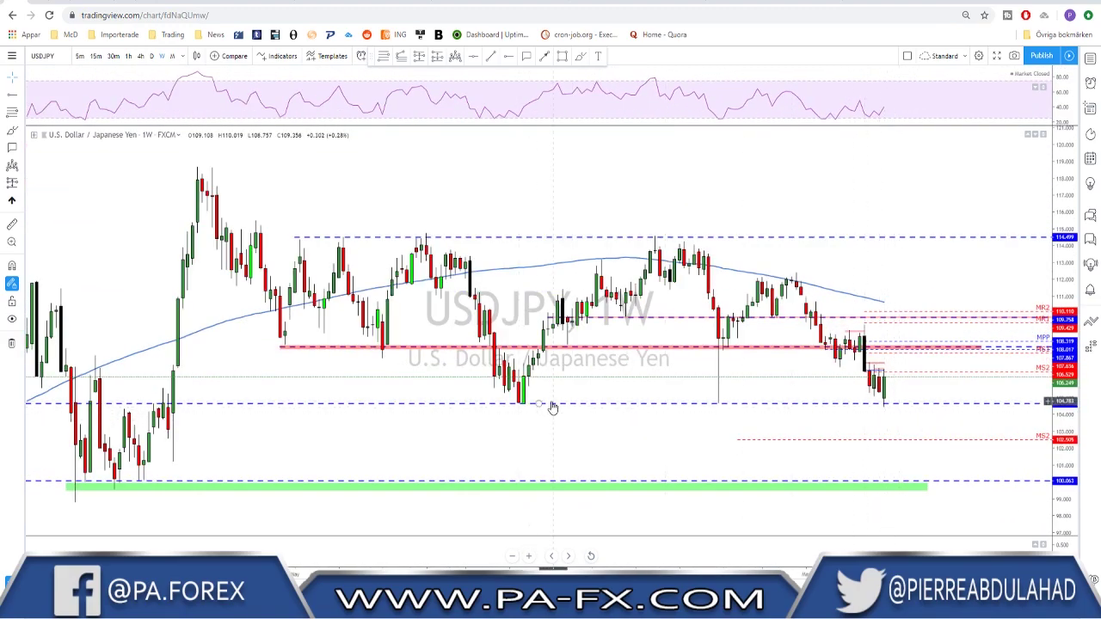
scroll(533, 409, "up", 2)
mouse_move(571, 427)
left_mouse_down()
mouse_move(558, 427)
mouse_move(563, 416)
left_mouse_up()
left_click(582, 56)
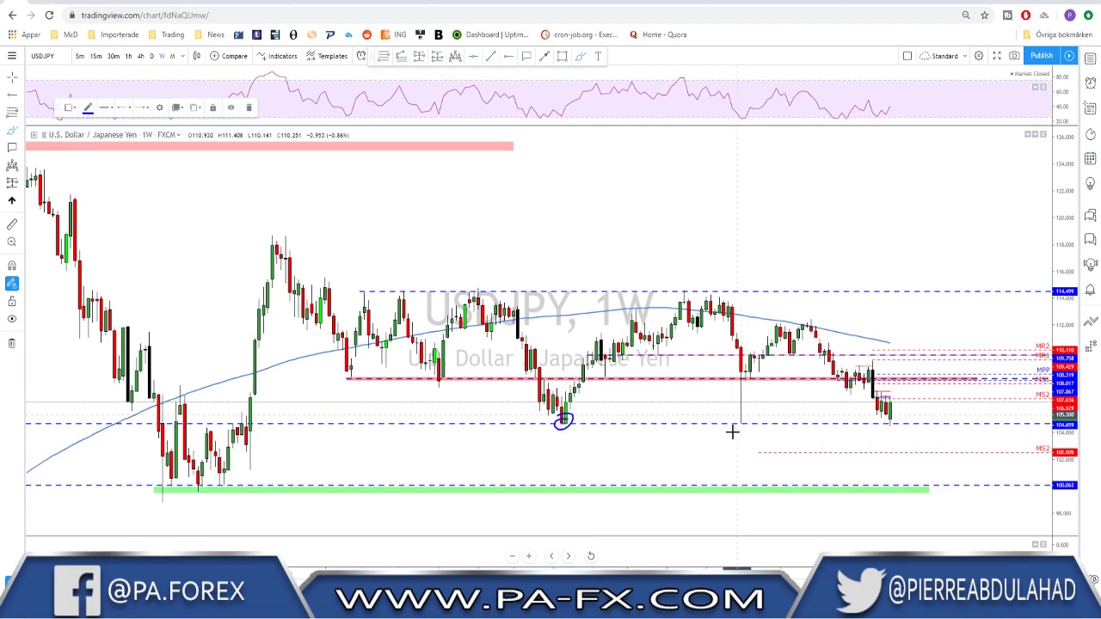
left_click_drag(733, 417, 736, 420)
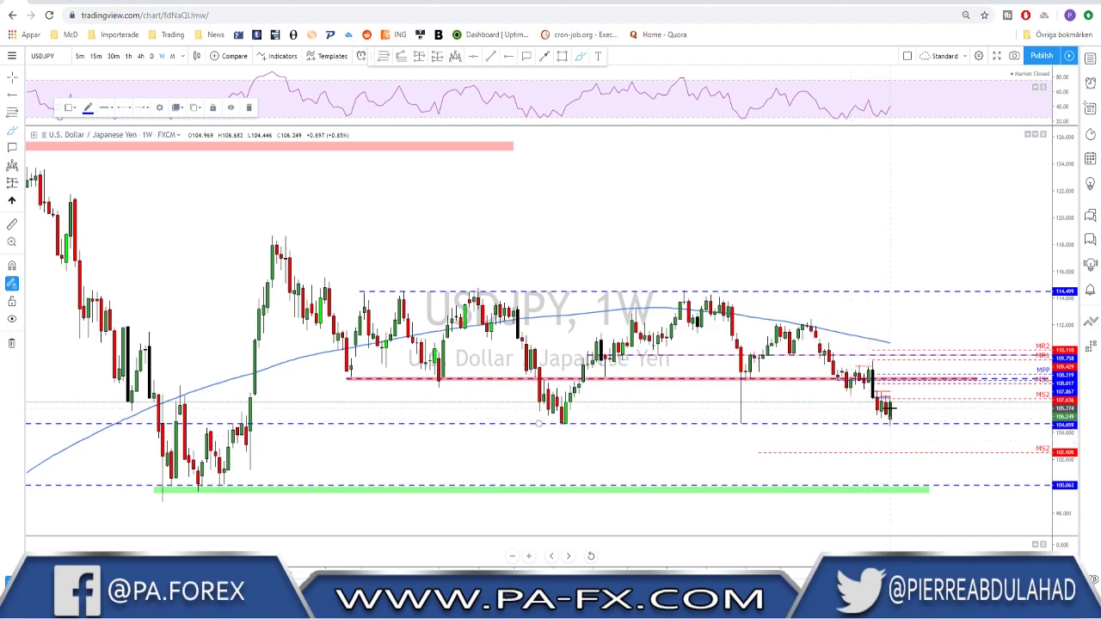
- On the daily USDJPY chart, brush a breakout above the pink resistance, a retest and a rally to MPP, and undo the strokes
left_click(153, 57)
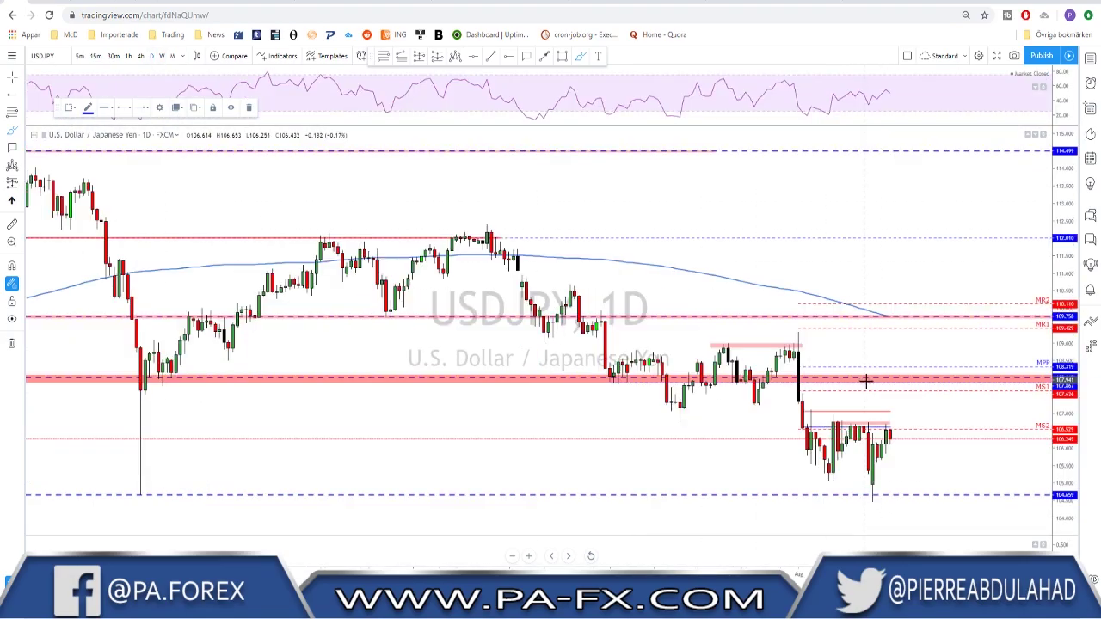
left_click_drag(848, 423, 857, 389)
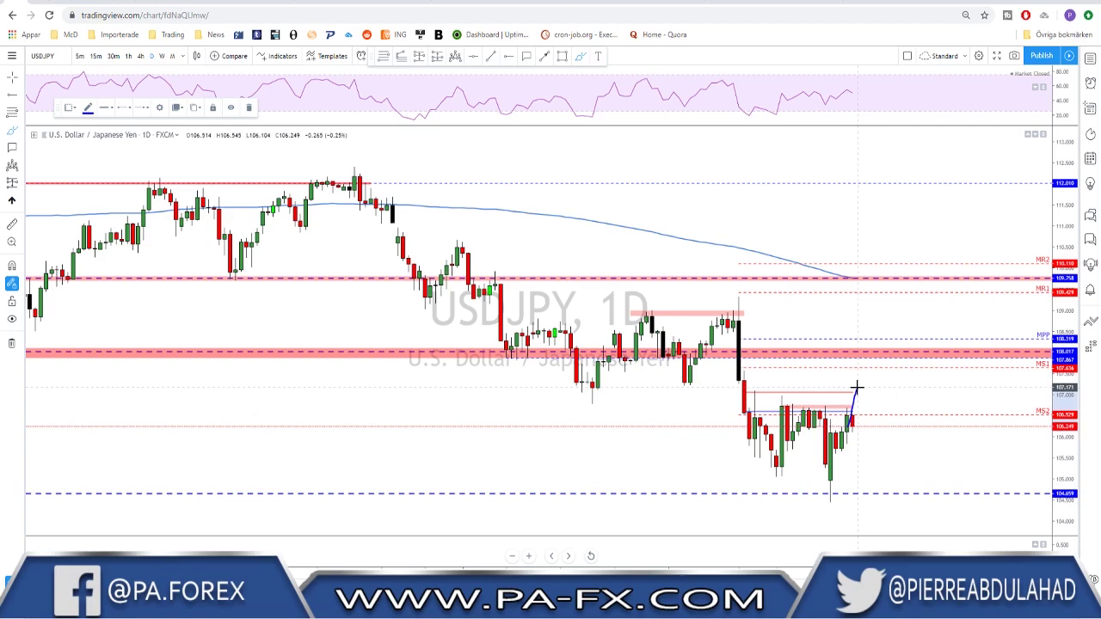
mouse_move(772, 406)
left_mouse_down()
mouse_move(873, 406)
mouse_move(862, 385)
mouse_move(871, 410)
mouse_move(886, 335)
left_mouse_up()
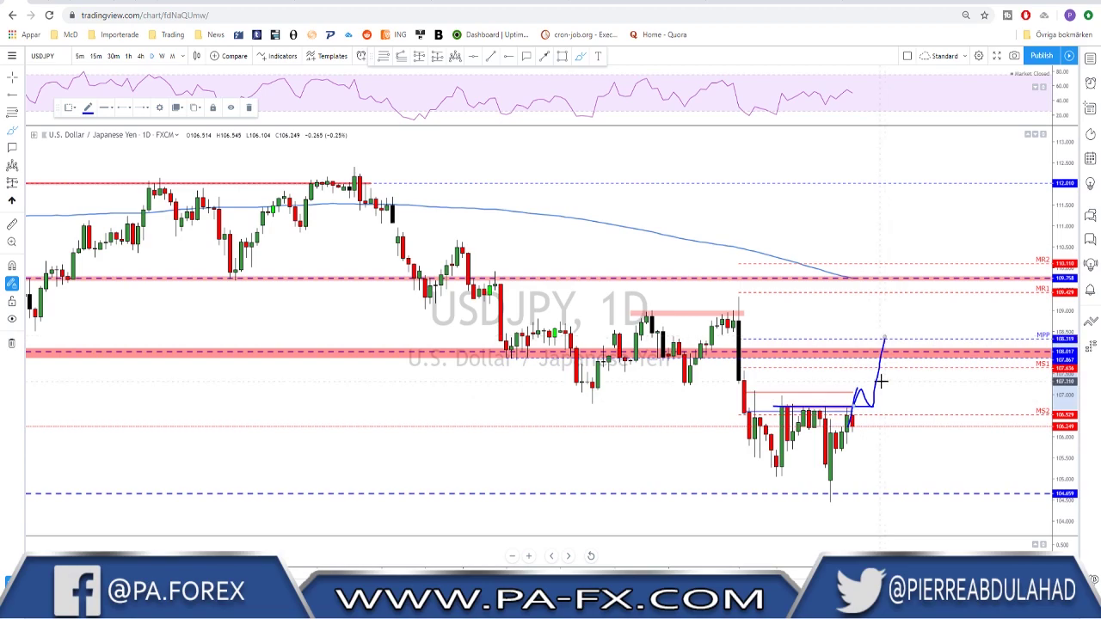
key("ctrl+z")
key("ctrl+z")
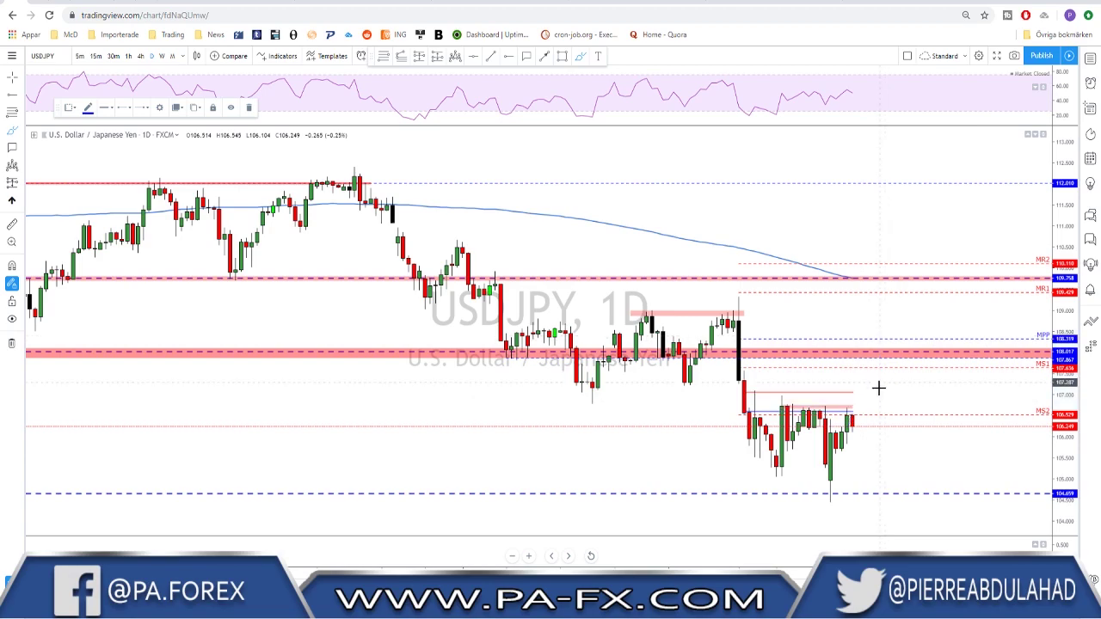
- Switch USDJPY to the 4-hour timeframe and draw a horizontal trend line along the lower pink support zone at about 105.560
scroll(878, 388, "down", 1)
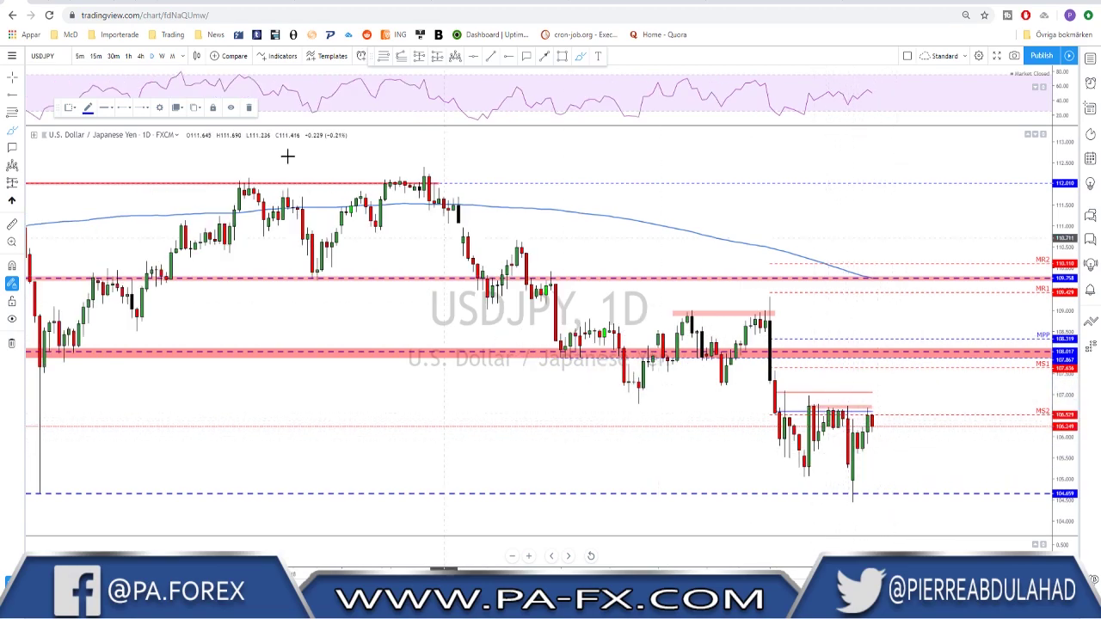
left_click(141, 56)
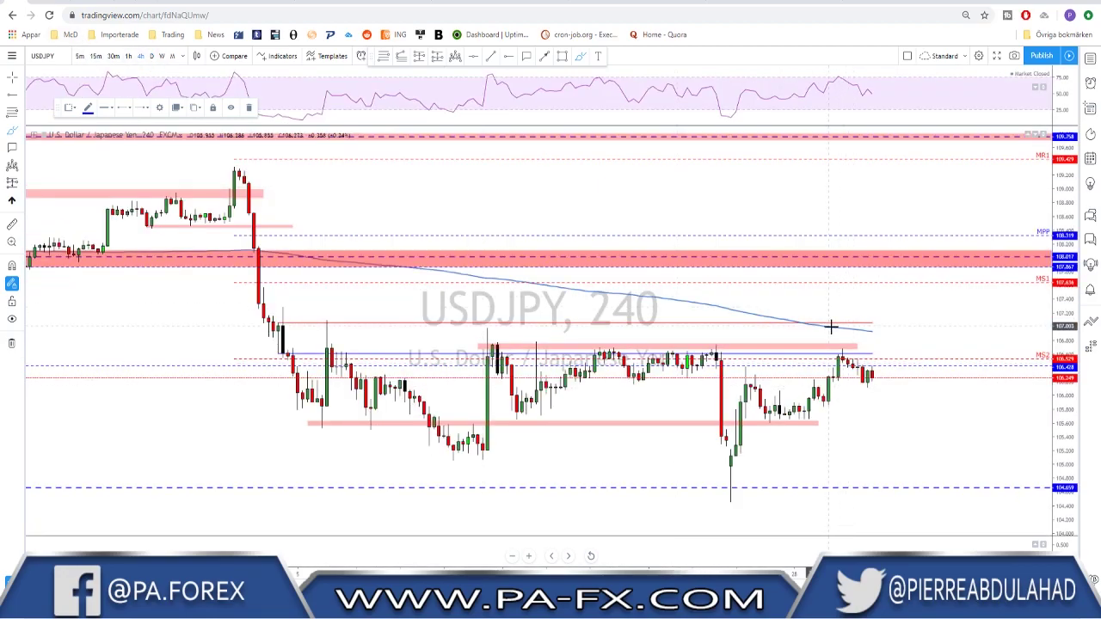
scroll(849, 361, "up", 2)
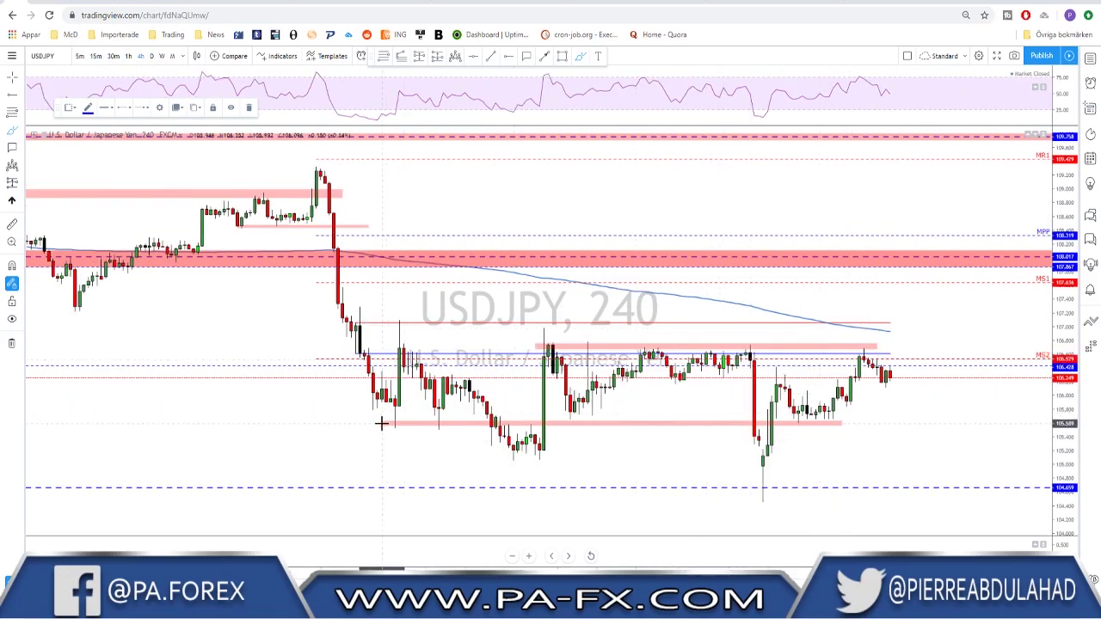
left_click_drag(384, 423, 589, 415)
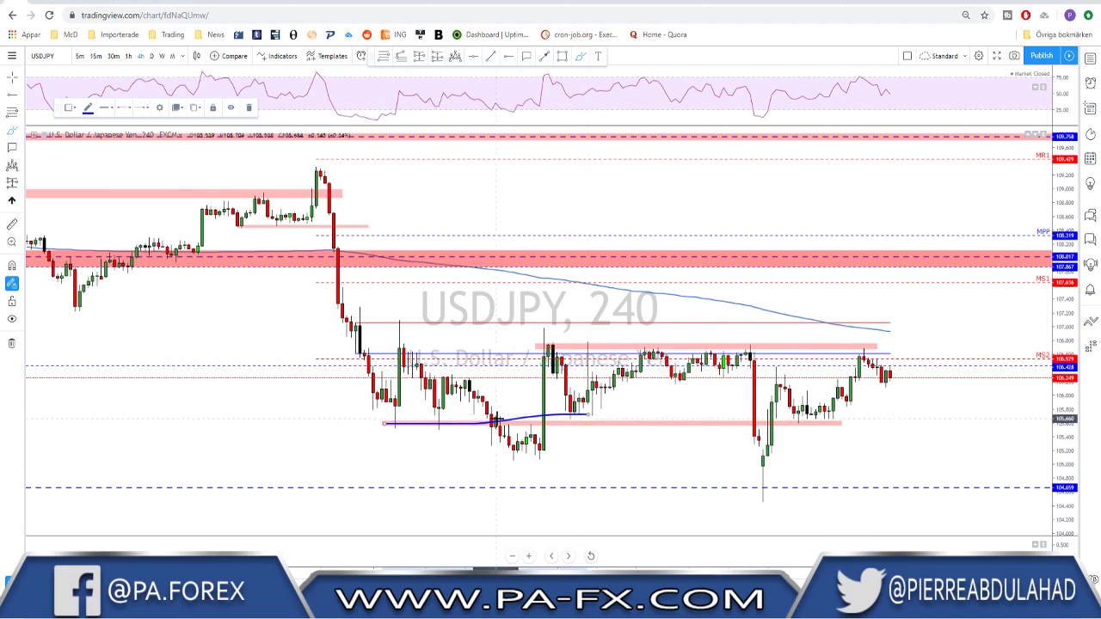
key("ctrl+z")
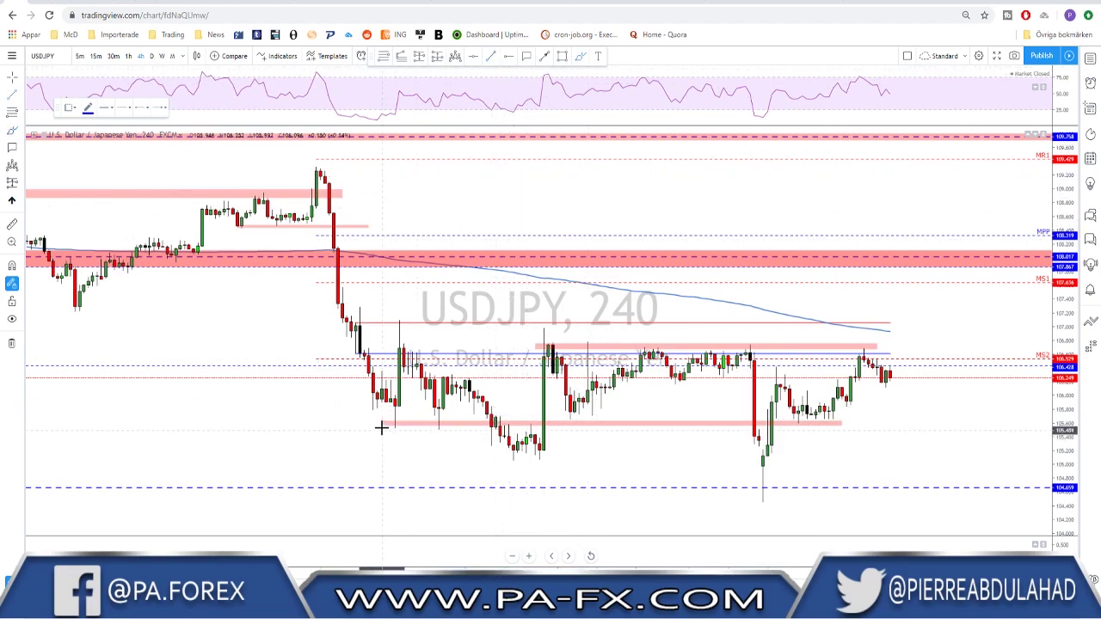
mouse_move(381, 428)
left_mouse_down()
mouse_move(898, 406)
mouse_move(919, 422)
mouse_move(964, 425)
left_mouse_up()
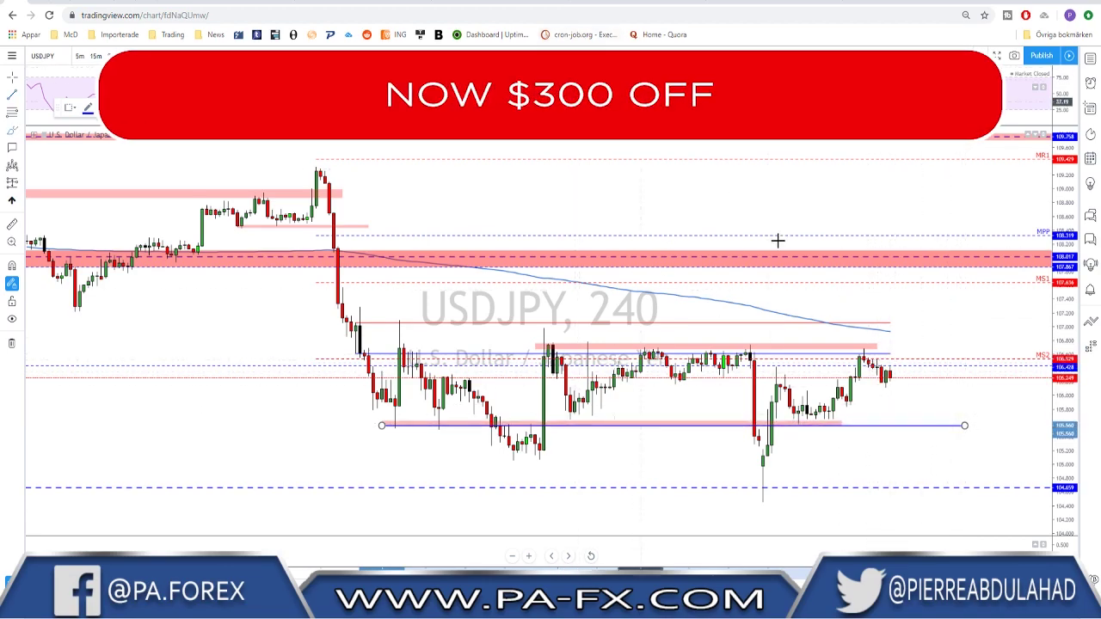
- Brush a USDJPY dip to the lower support line with a rebound, plus a breakout and retest of the pink resistance towards 108.017, and undo the strokes
mouse_move(890, 375)
left_mouse_down()
mouse_move(912, 425)
mouse_move(925, 353)
left_mouse_up()
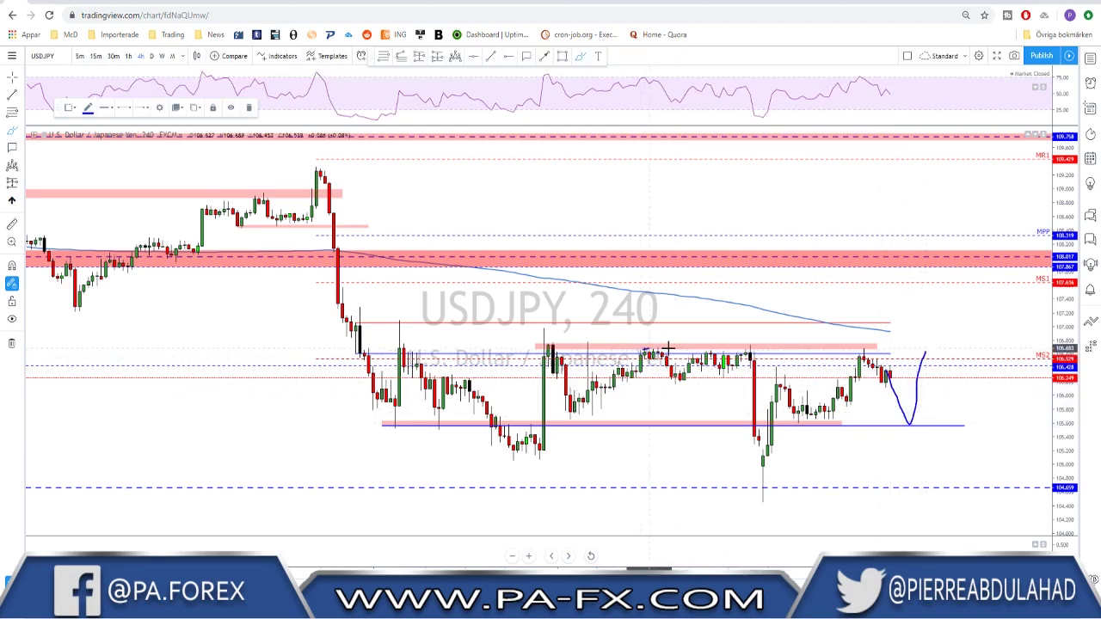
left_click_drag(647, 349, 959, 345)
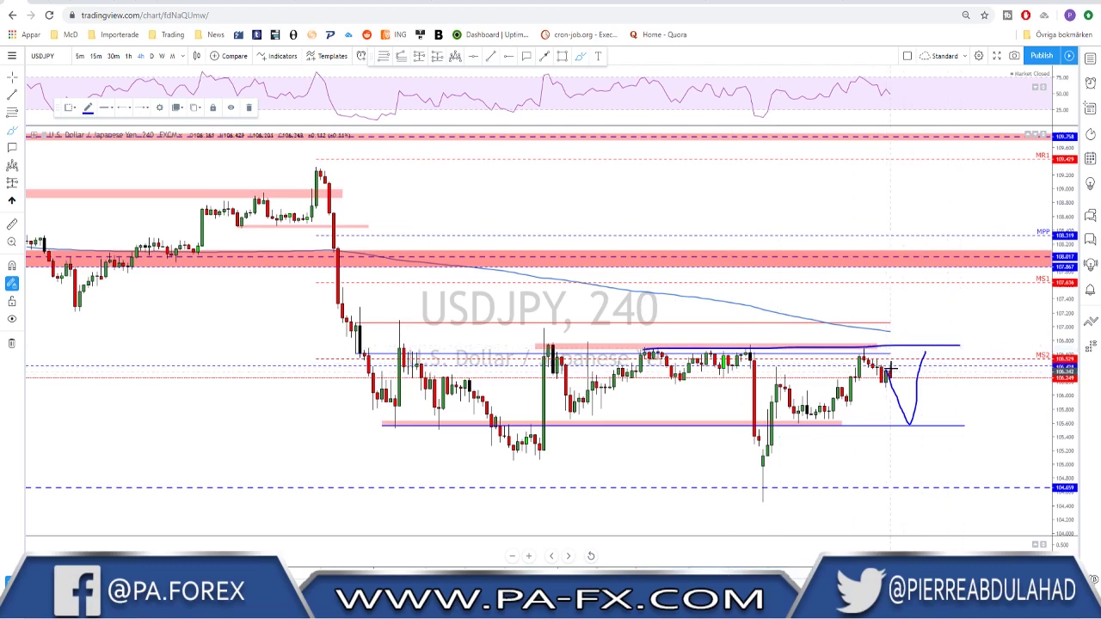
mouse_move(889, 375)
left_mouse_down()
mouse_move(901, 324)
mouse_move(915, 347)
mouse_move(943, 259)
left_mouse_up()
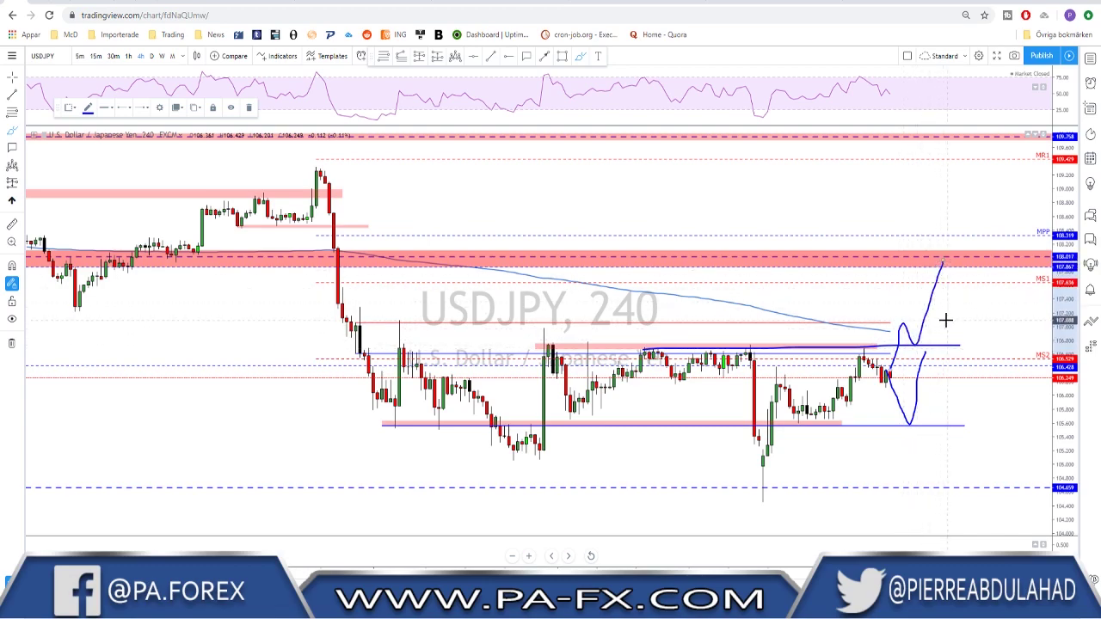
key("ctrl+z")
key("ctrl+z")
key("ctrl+z")
key("ctrl+z")
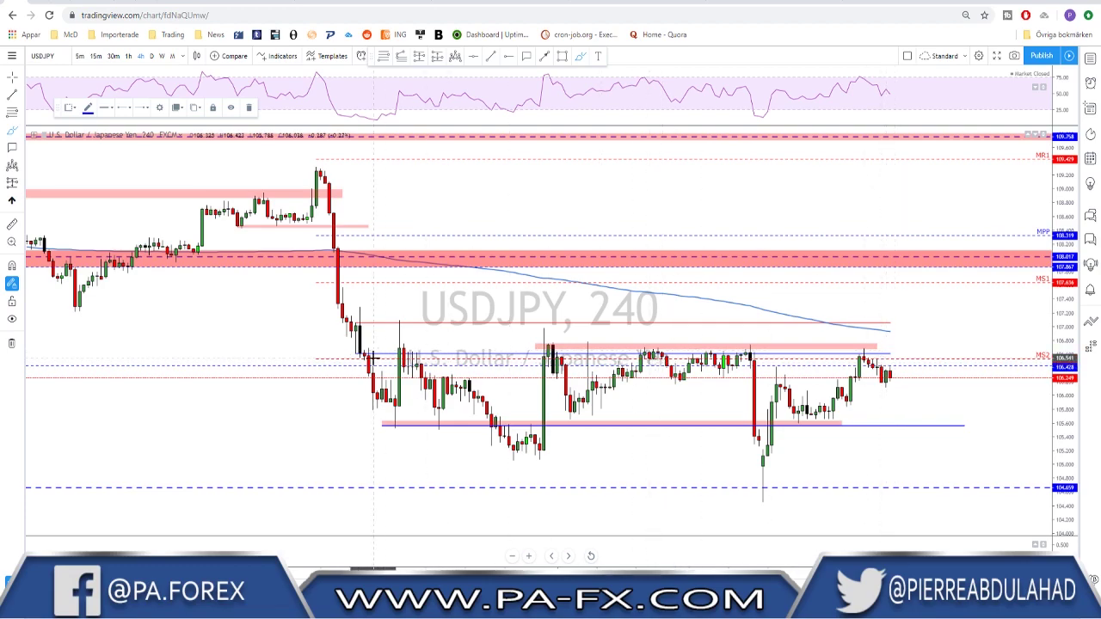
- Brush a spike to the red line and reversal, undo it, then sketch a pink-resistance retest and rally to MS1 and undo that as well
mouse_move(890, 372)
left_mouse_down()
mouse_move(906, 321)
mouse_move(921, 402)
left_mouse_up()
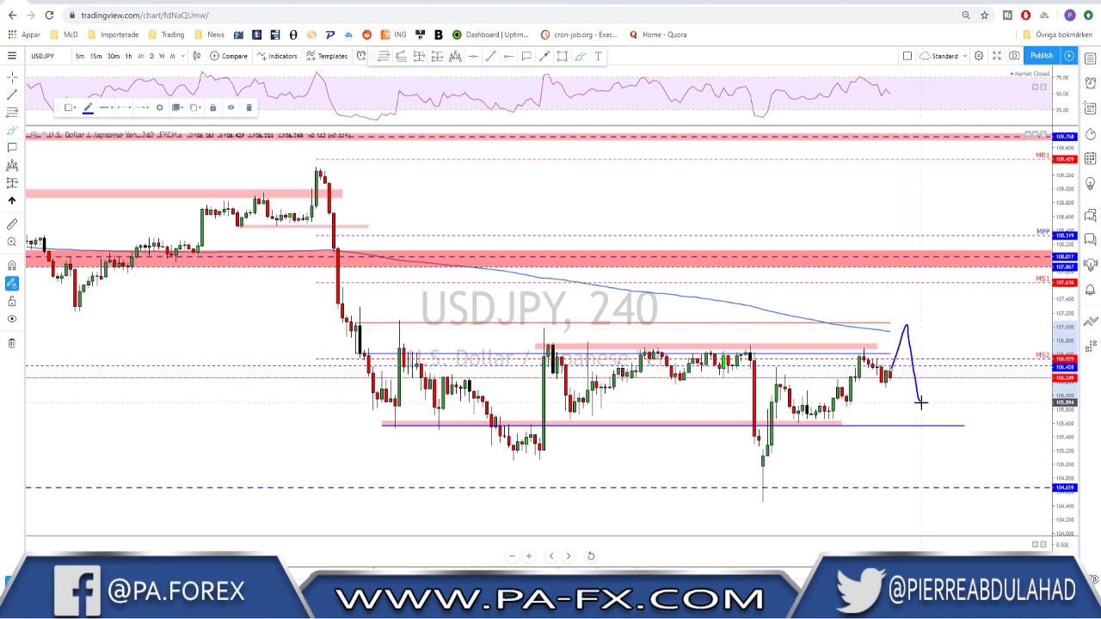
key("ctrl+z")
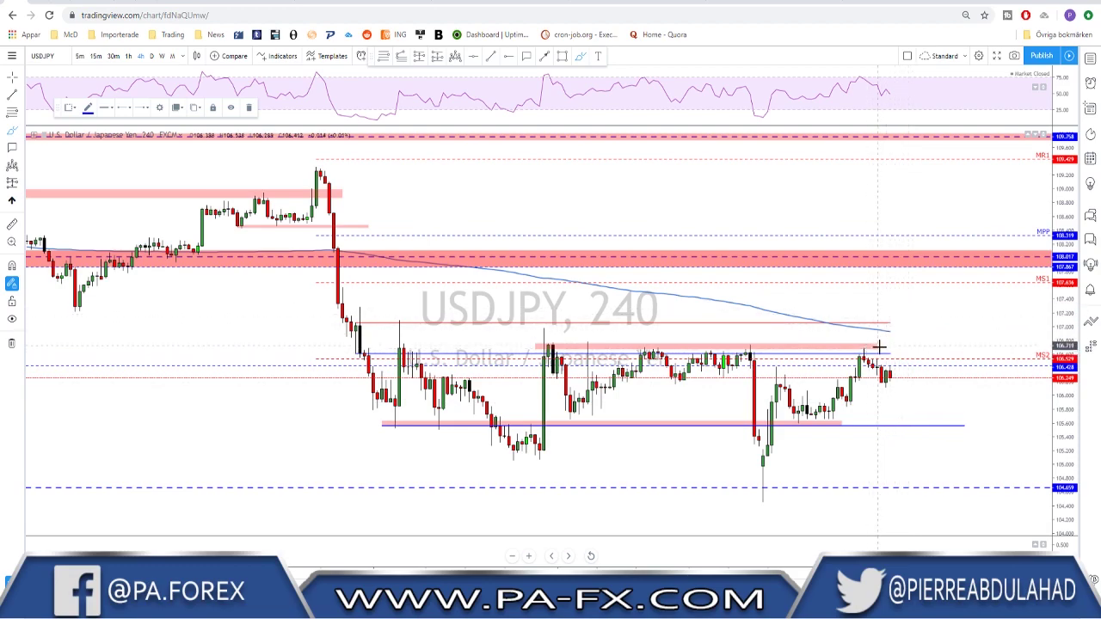
left_click_drag(872, 347, 973, 346)
mouse_move(887, 334)
left_mouse_down()
mouse_move(895, 345)
mouse_move(916, 279)
left_mouse_up()
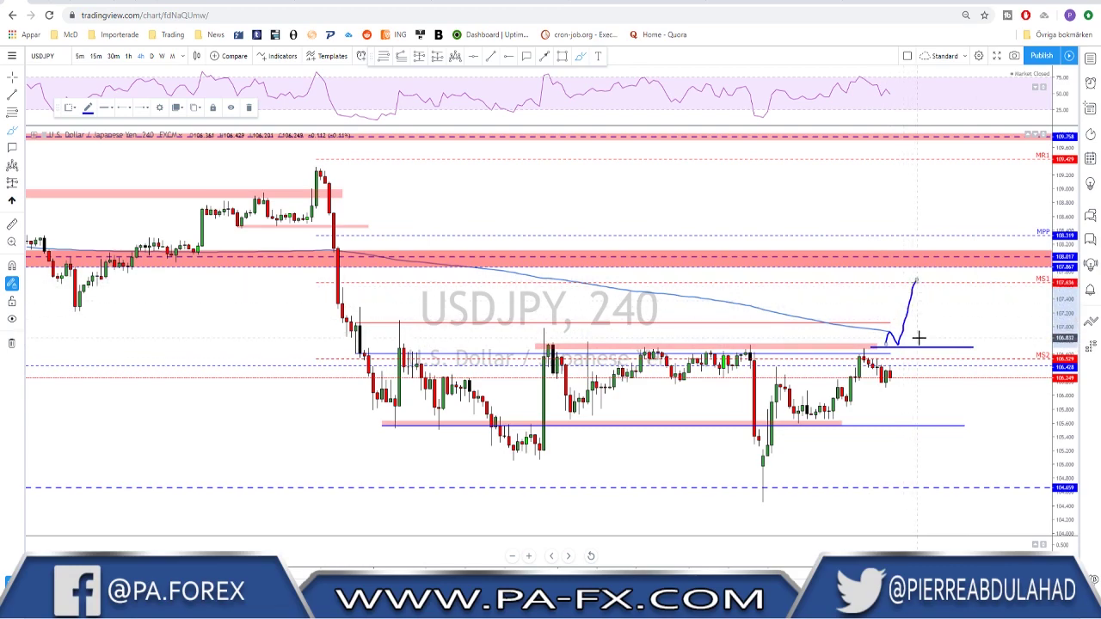
key("ctrl+z")
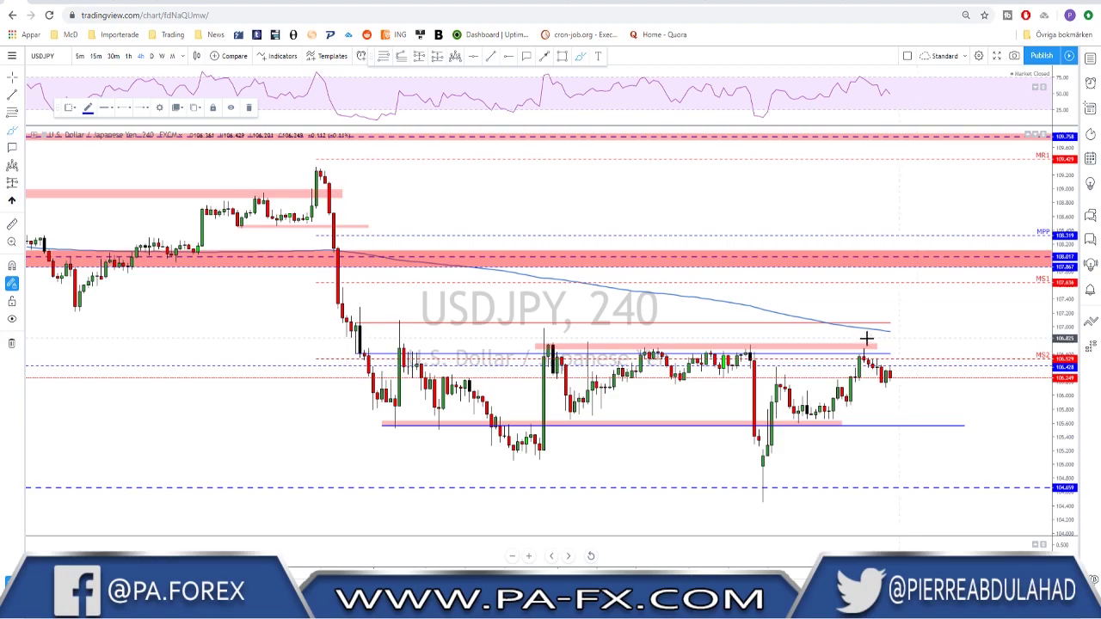
- Change the chart to USDCHF and review its long-term price range on the monthly timeframe
key("Down")
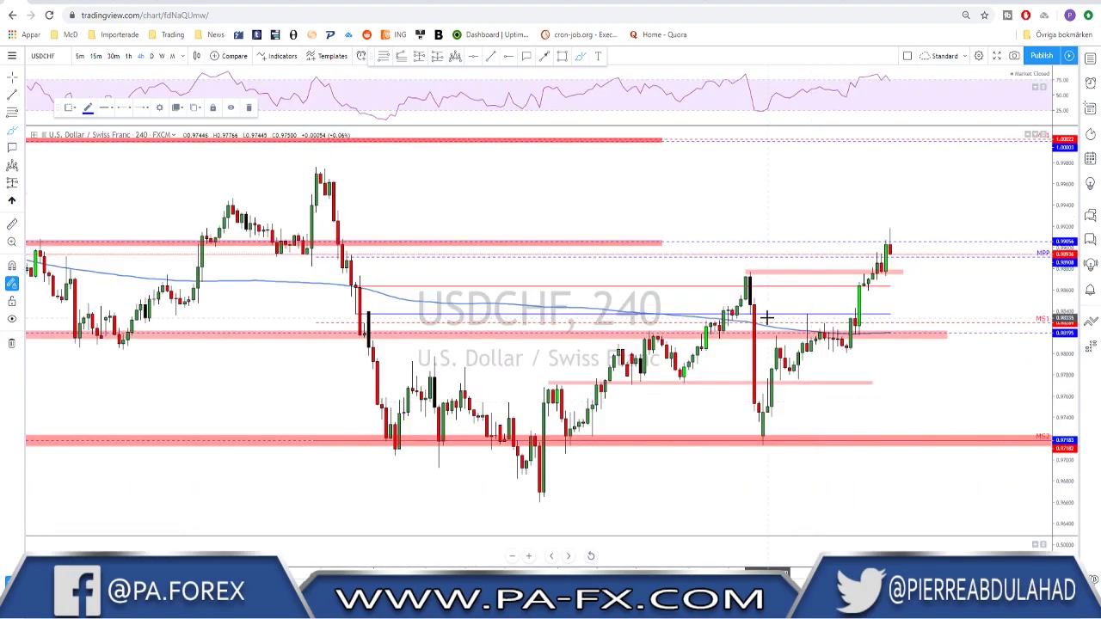
left_click(155, 56)
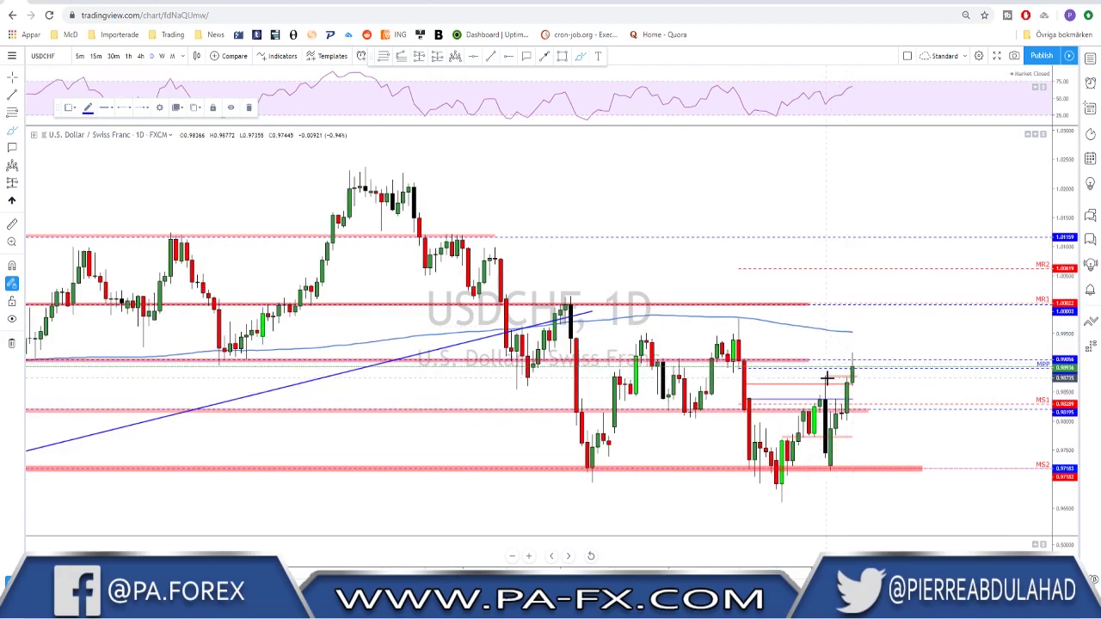
left_click(172, 56)
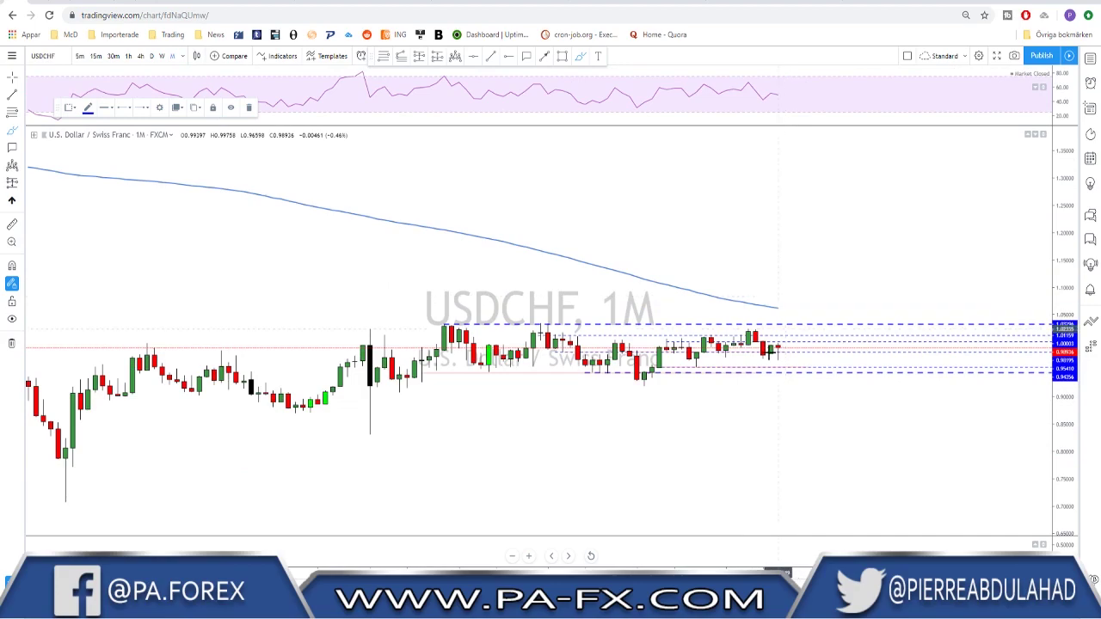
left_click_drag(612, 290, 797, 251)
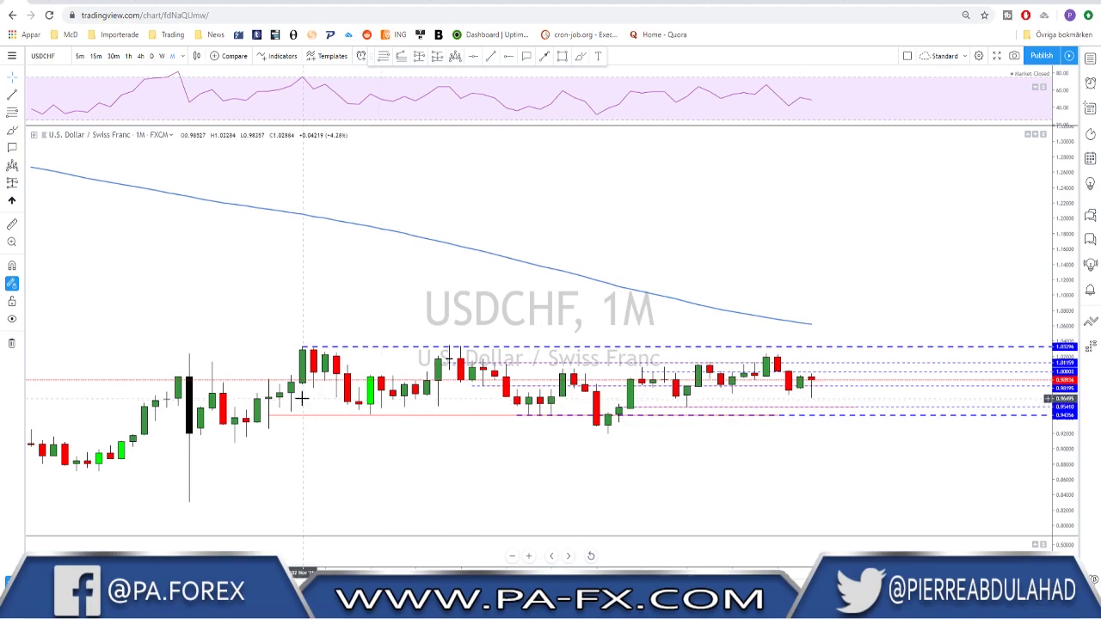
scroll(301, 398, "down", 3)
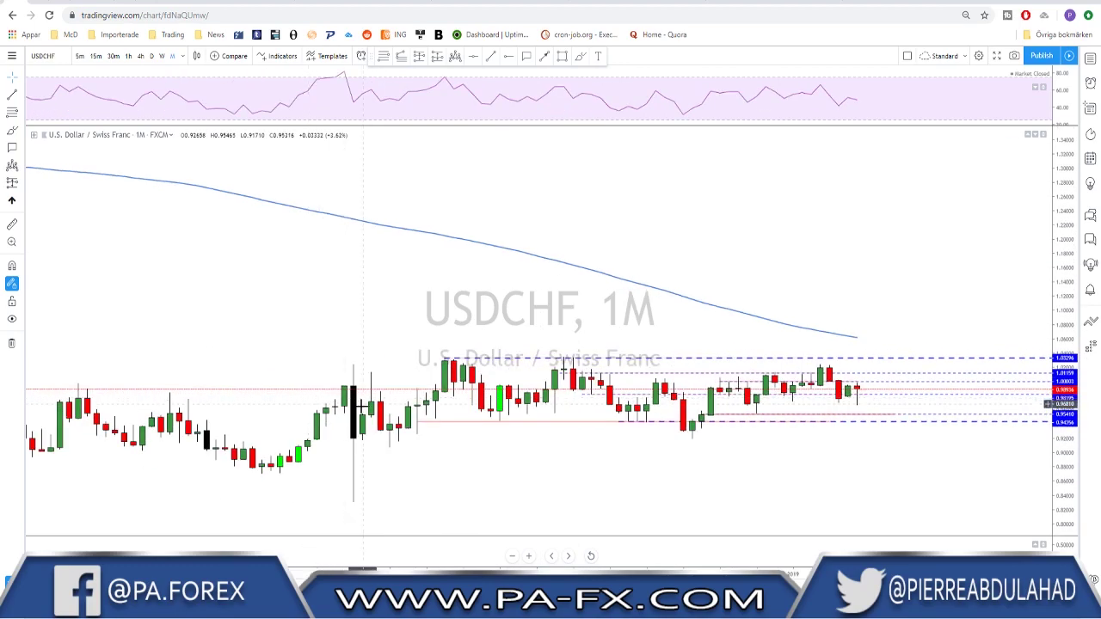
scroll(338, 397, "down", 2)
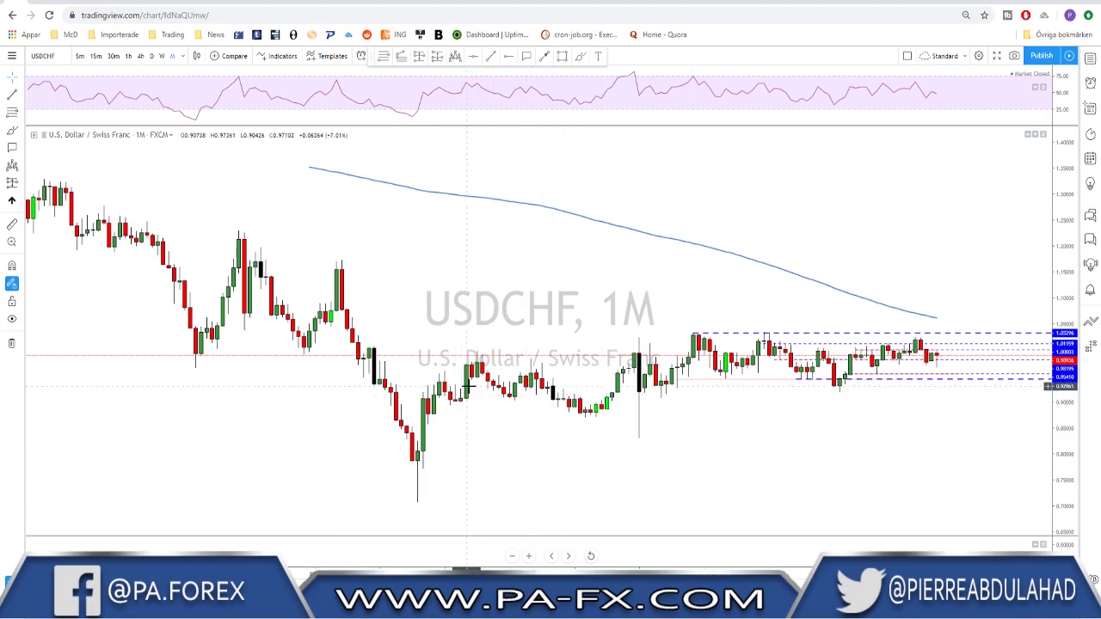
scroll(613, 385, "up", 4)
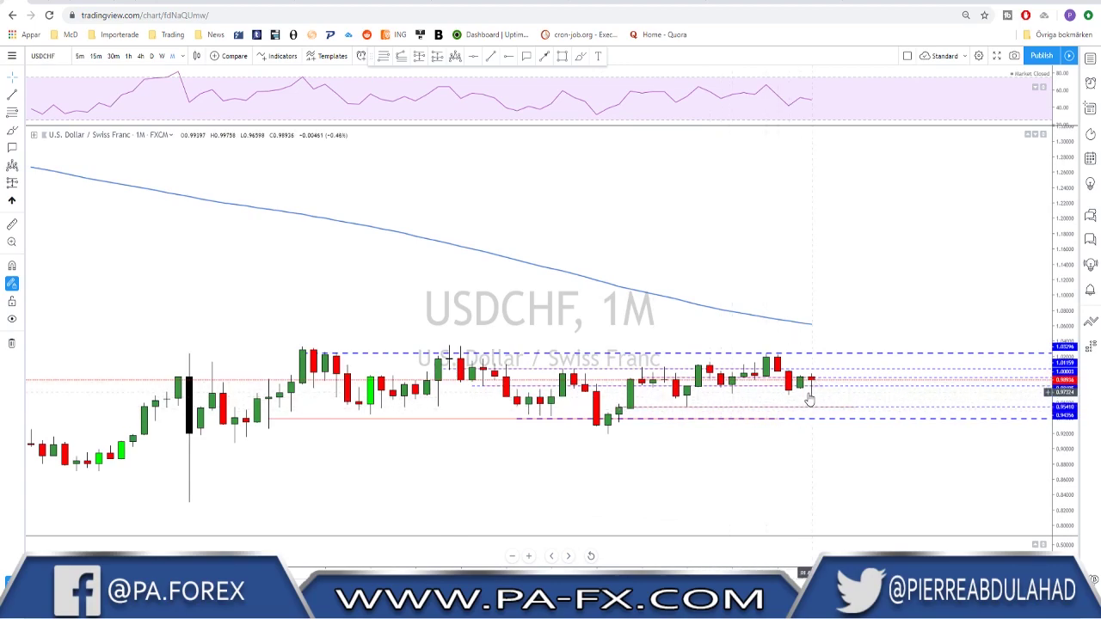
scroll(813, 401, "up", 1)
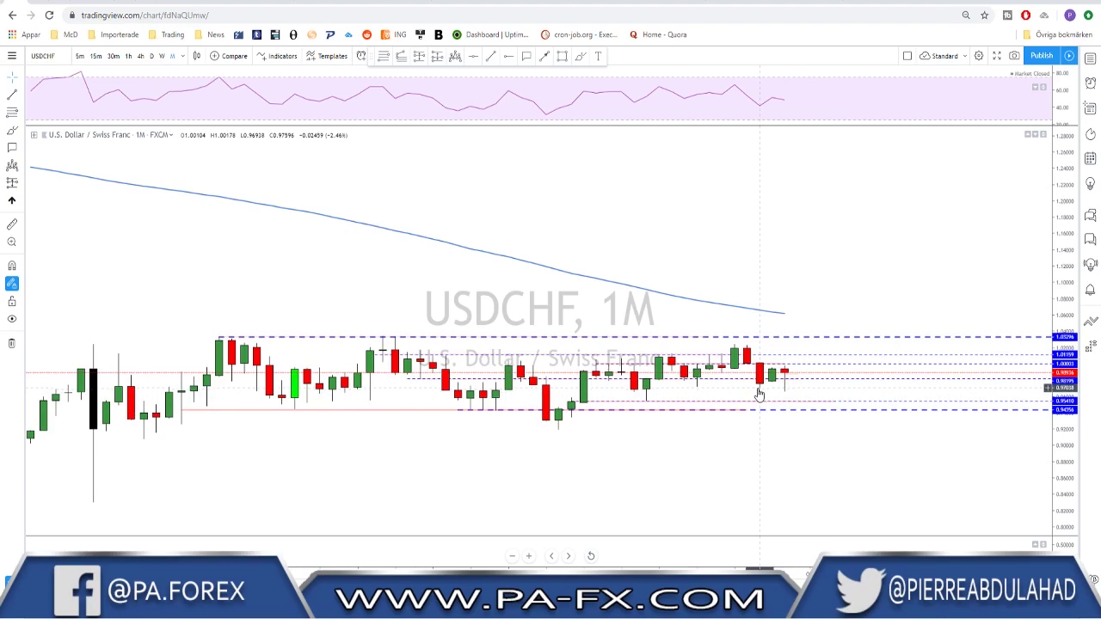
- Switch USDCHF to the weekly timeframe, draw a rectangle over the recent lows at MS2, and delete it
left_click(163, 57)
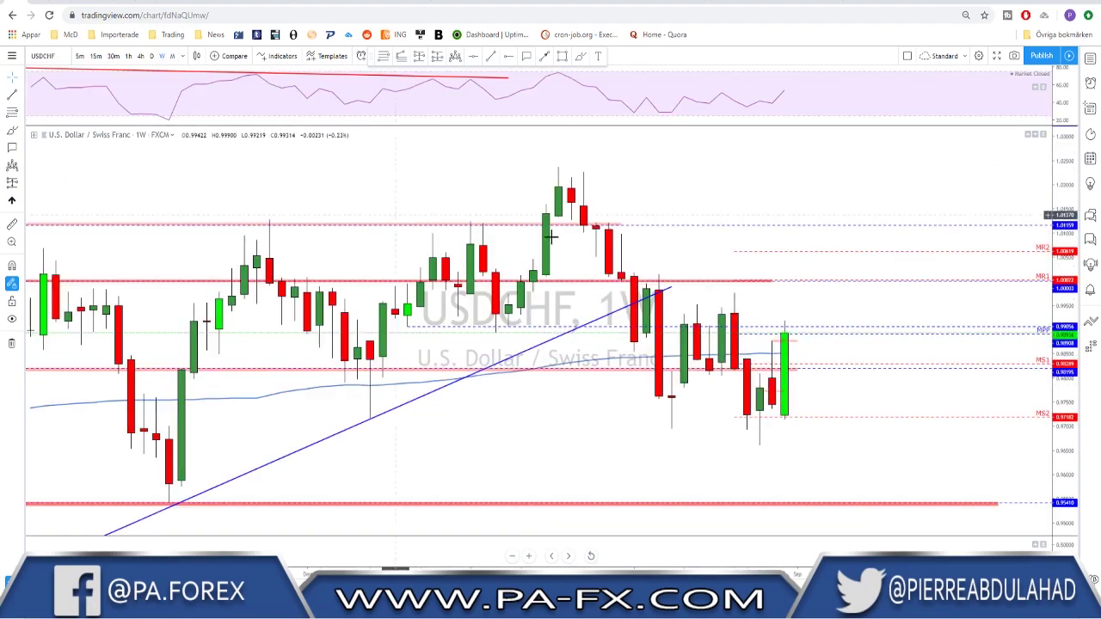
scroll(846, 319, "up", 2)
scroll(852, 323, "down", 1)
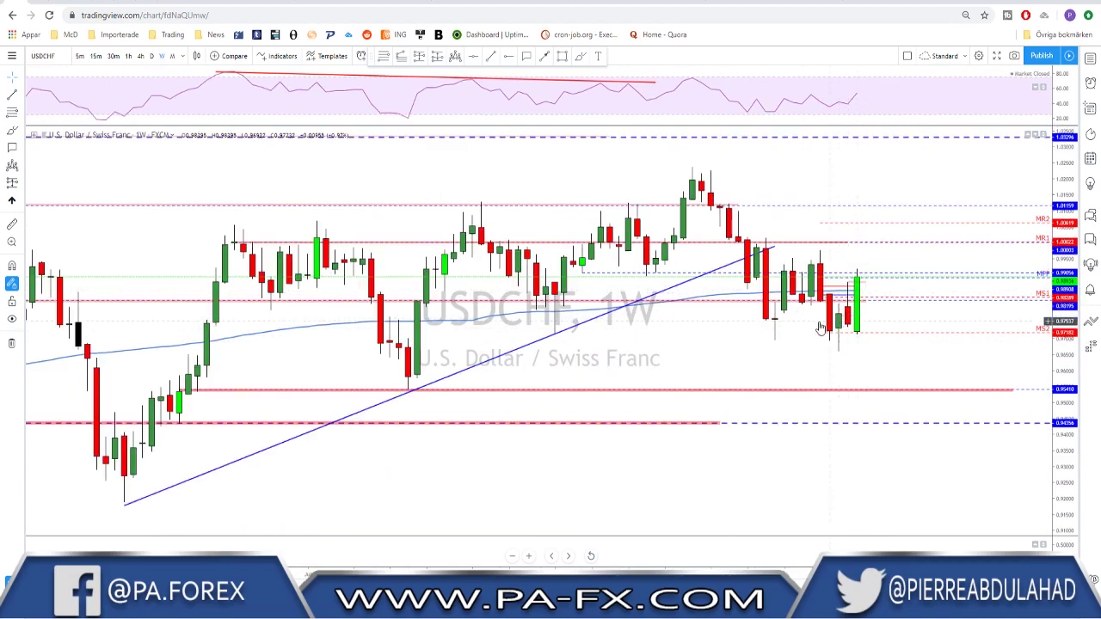
left_click(562, 57)
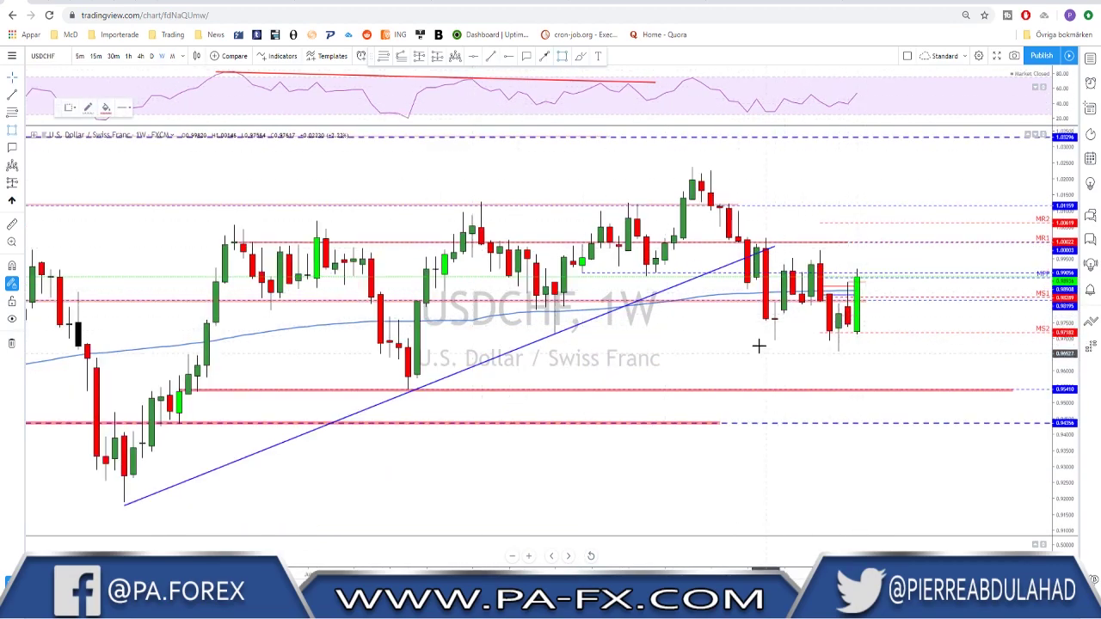
left_click_drag(747, 327, 911, 340)
key("Delete")
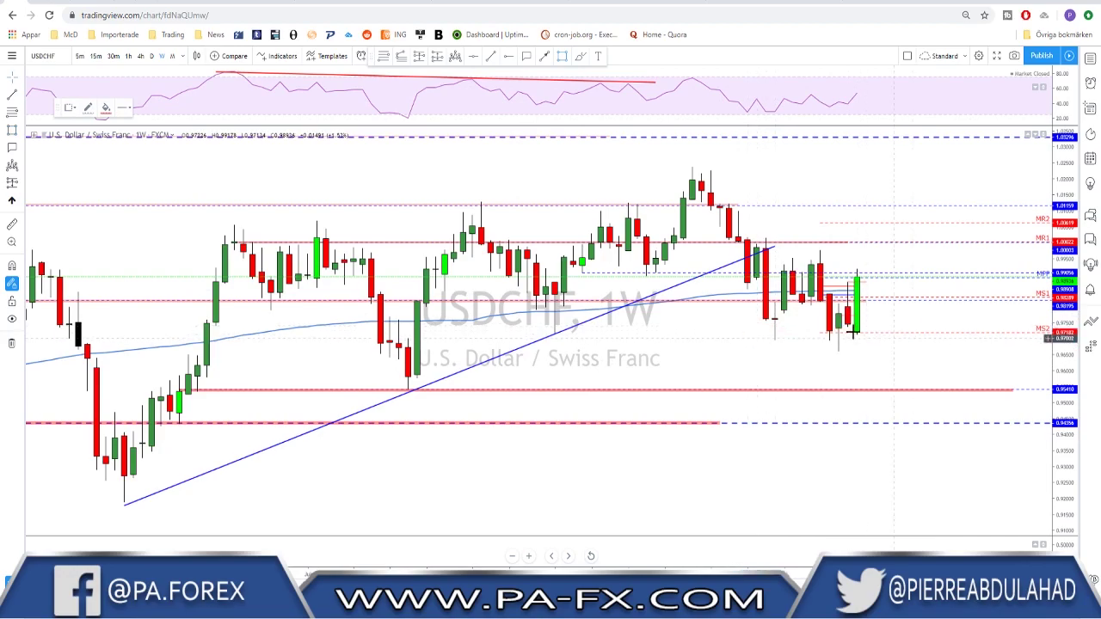
- Switch USDCHF to the daily timeframe, circle the three lows on the MS2 support zone, and remove the circles
left_click(151, 56)
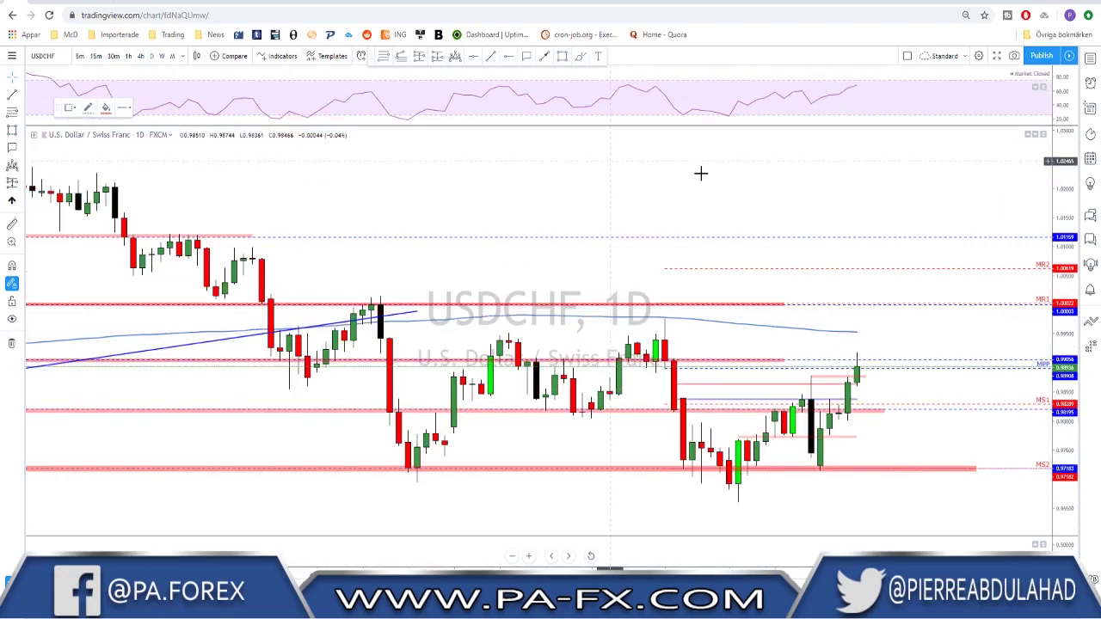
scroll(752, 251, "down", 3)
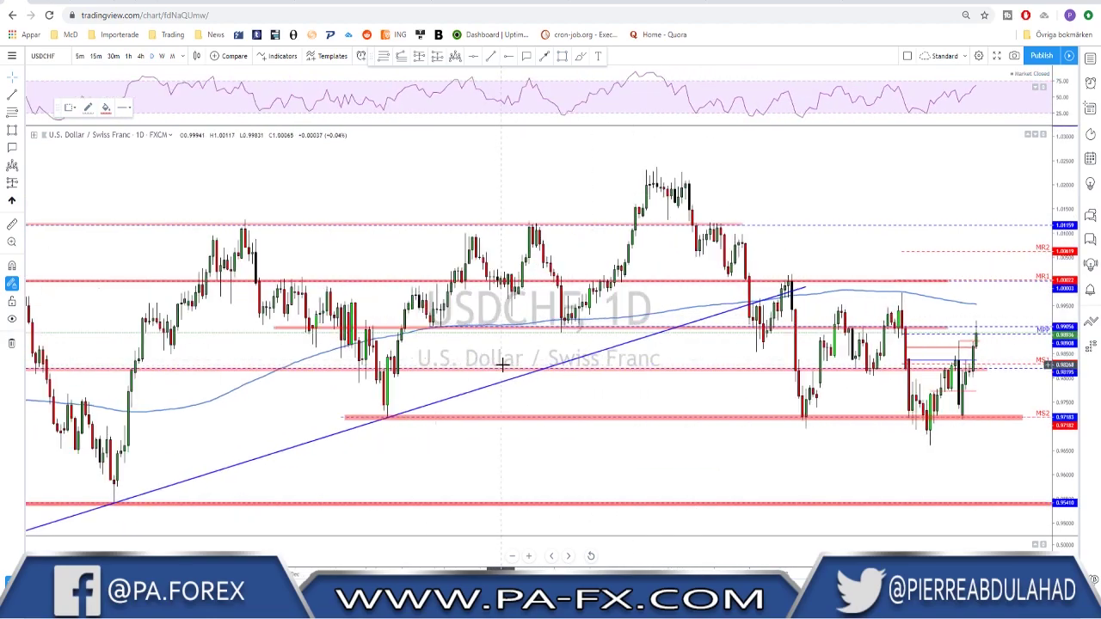
left_click(580, 57)
left_click_drag(394, 402, 398, 407)
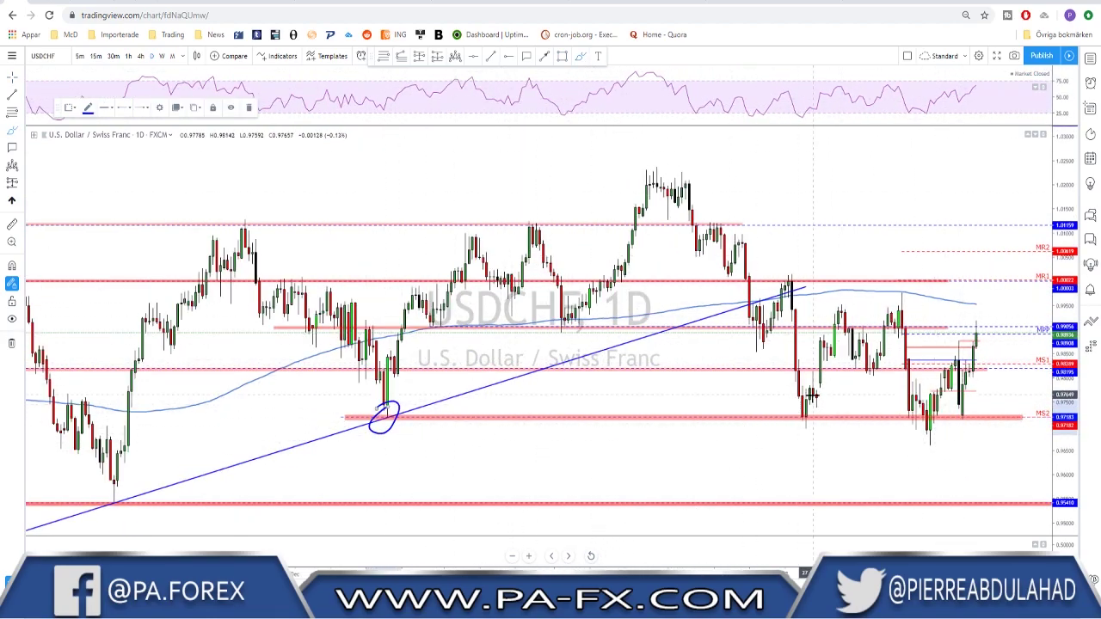
left_click_drag(800, 410, 804, 412)
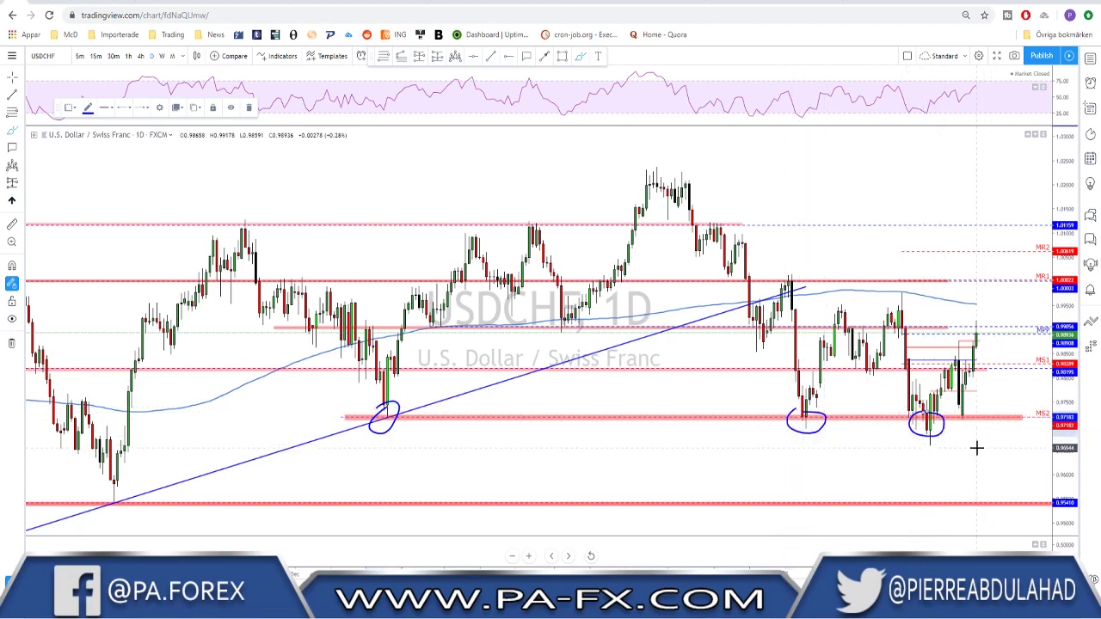
key("ctrl+z")
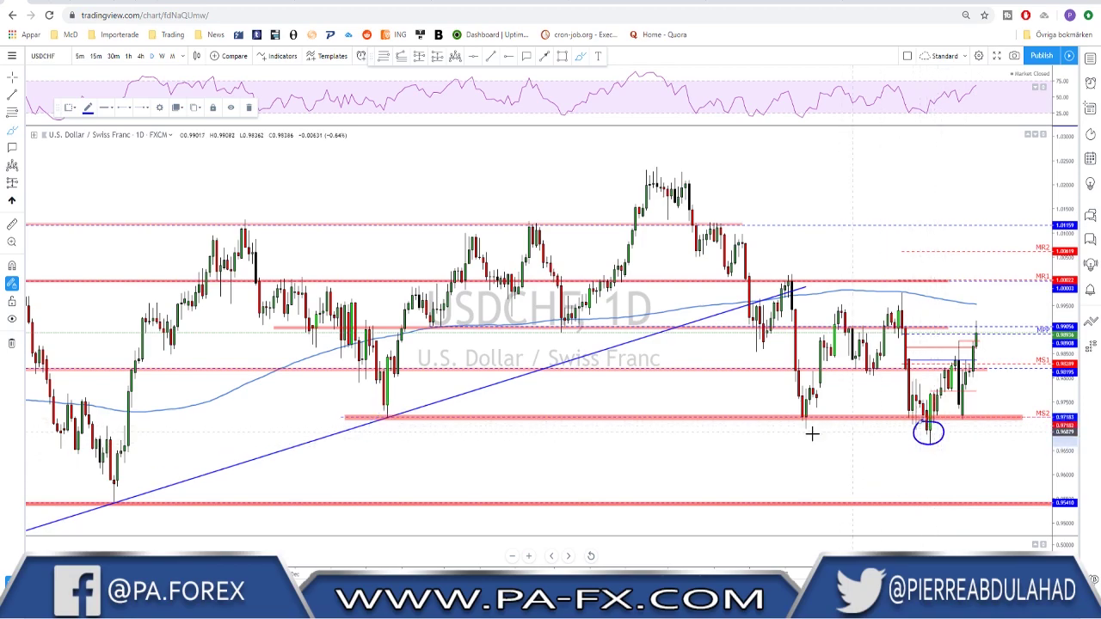
- Circle the recent lowest low, the higher low at MS2 and the latest candle's high near MPP, removing the circles between and after the markings
left_click_drag(800, 427, 843, 428)
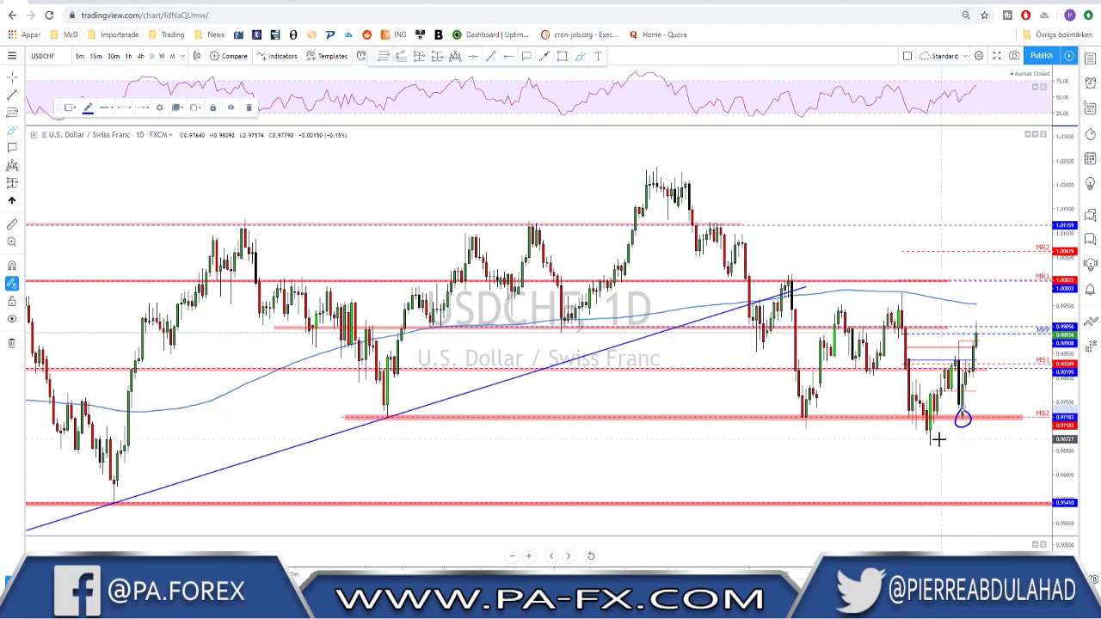
left_click_drag(932, 438, 941, 453)
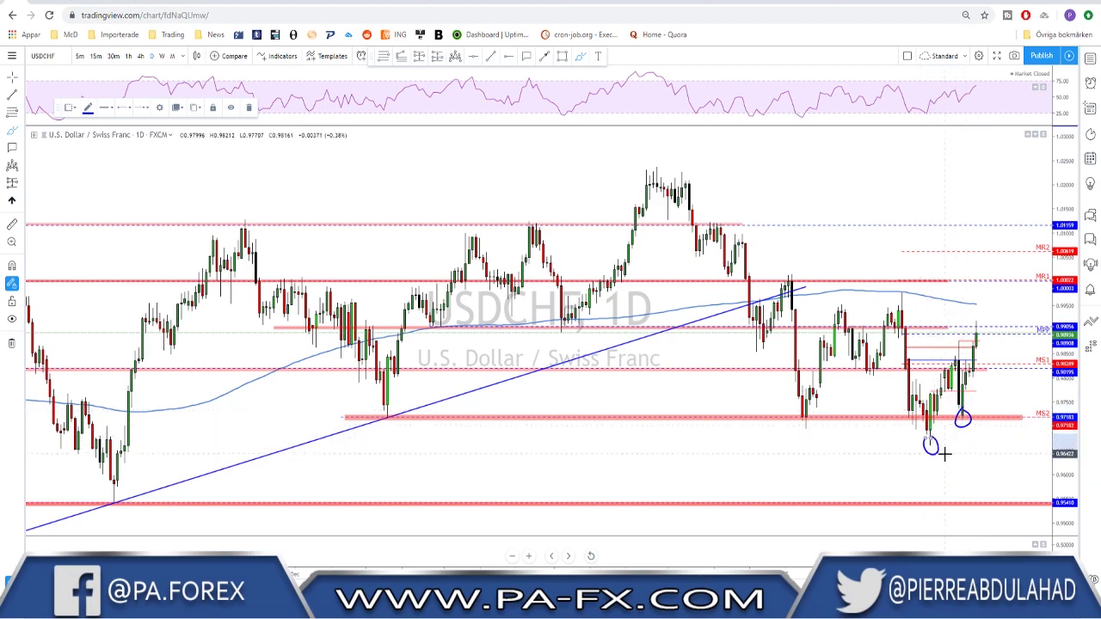
key("ctrl+z")
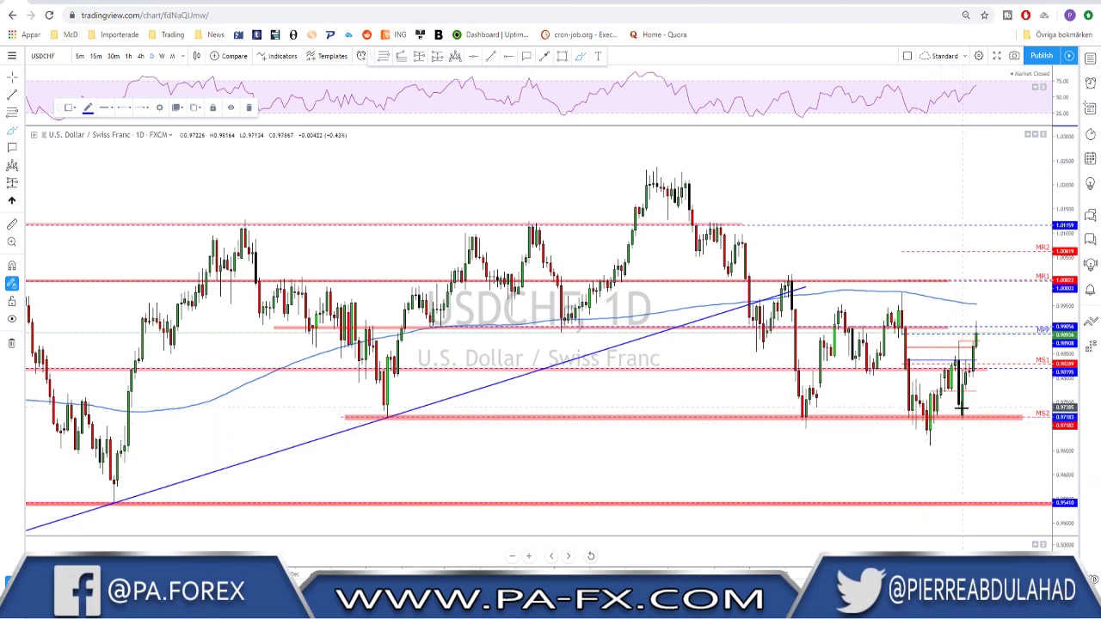
left_click_drag(961, 407, 964, 406)
left_click_drag(974, 319, 982, 320)
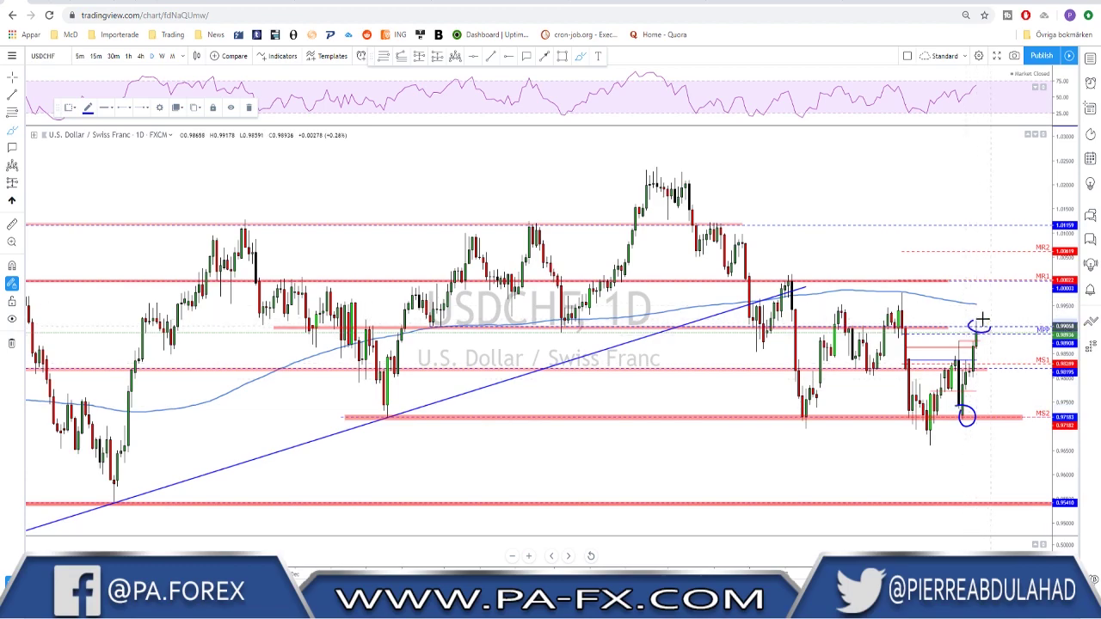
key("ctrl+z")
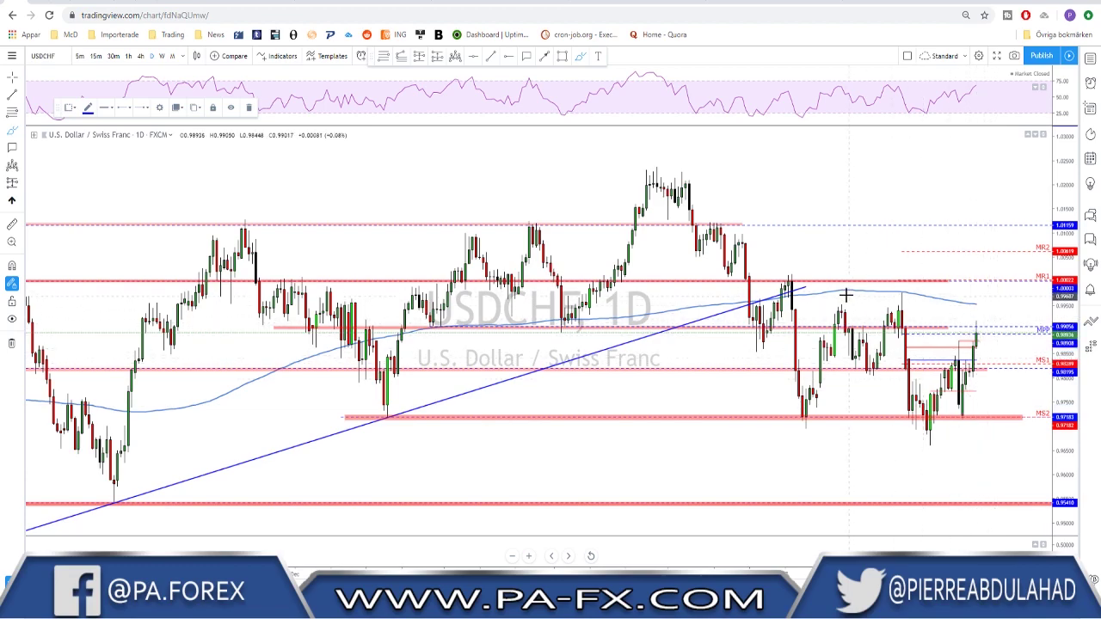
- Circle the last swing high where daily USDCHF meets the blue moving average, and undo the marking
mouse_move(791, 293)
left_mouse_down()
mouse_move(953, 293)
mouse_move(895, 289)
left_mouse_up()
key("ctrl+z")
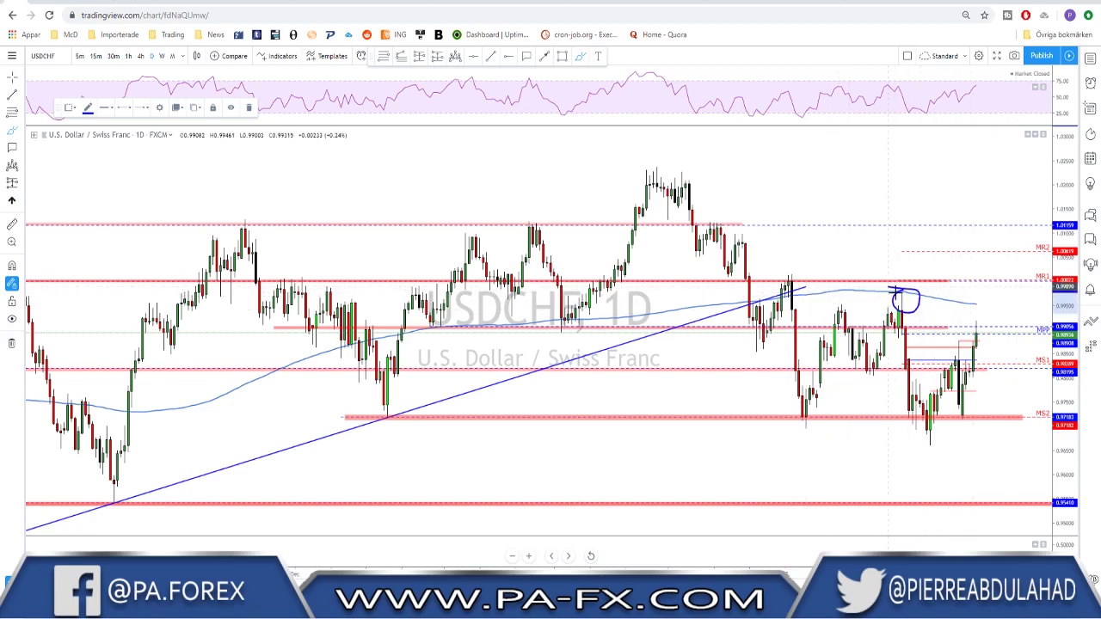
key("ctrl+z")
- Draw a rectangle over the recent daily USDCHF range, from the moving average down to about 0.968, just below the MS2 support zone
scroll(931, 338, "down", 2)
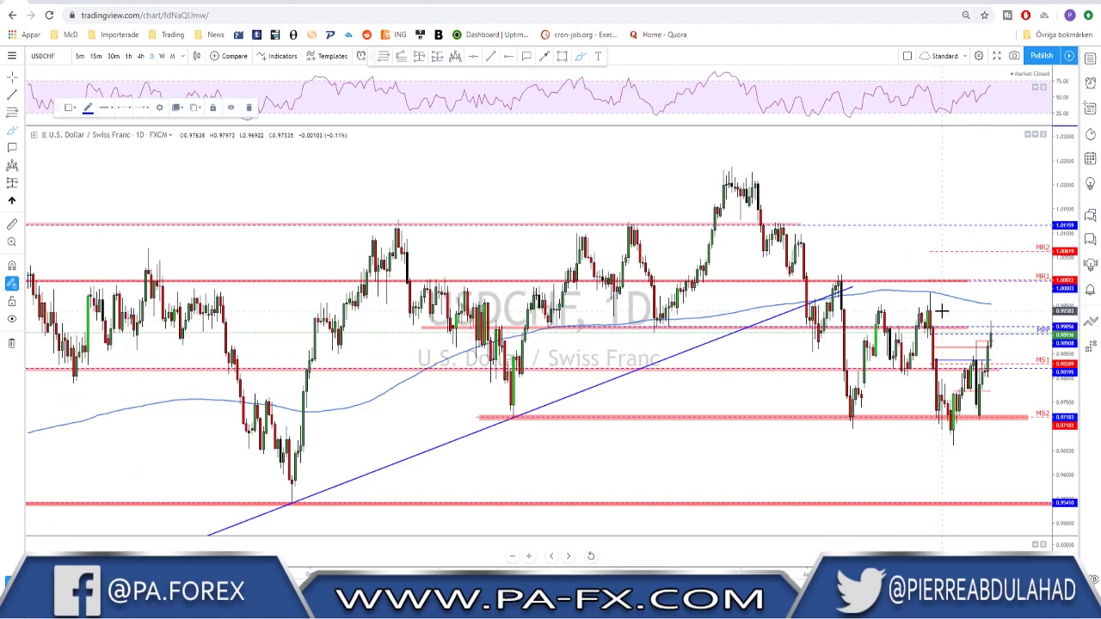
scroll(921, 300, "left", 5)
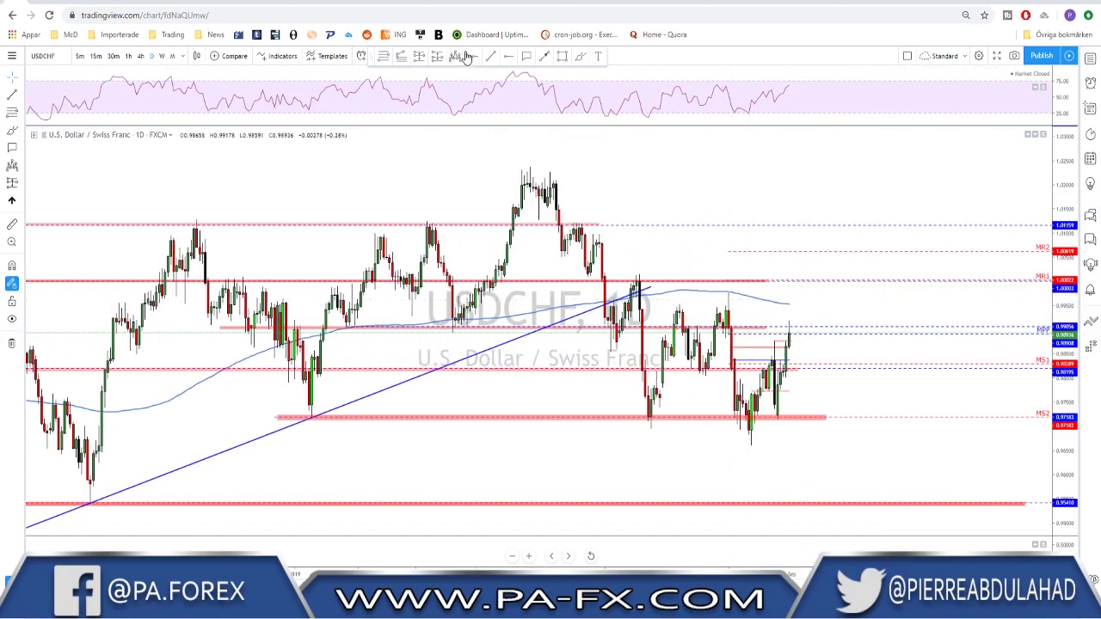
left_click(562, 57)
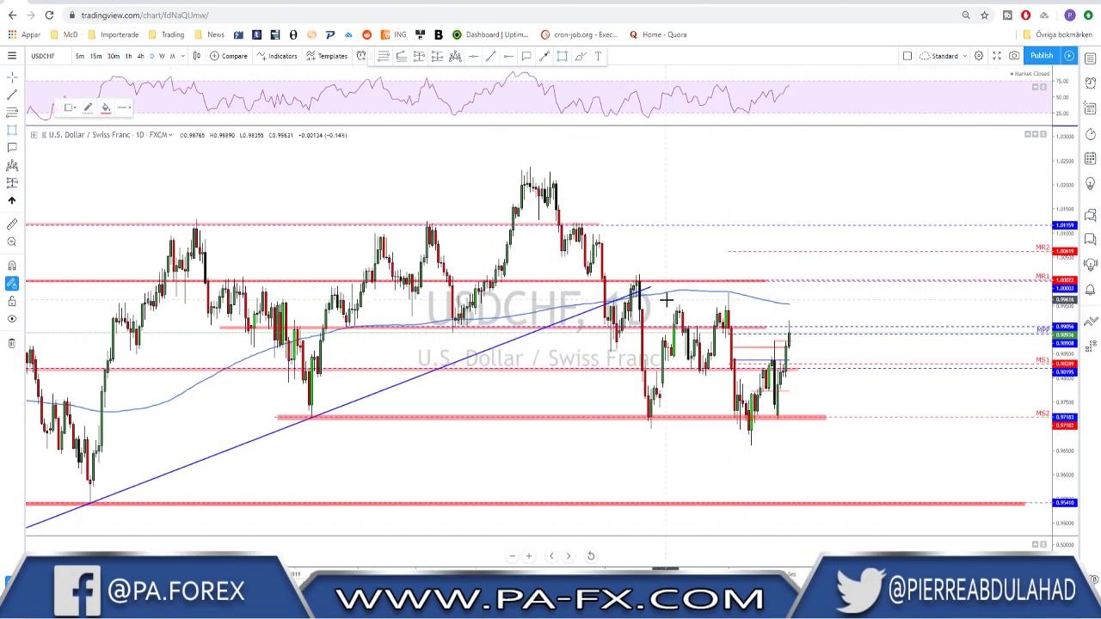
mouse_move(665, 295)
left_mouse_down()
mouse_move(853, 408)
mouse_move(867, 433)
left_mouse_up()
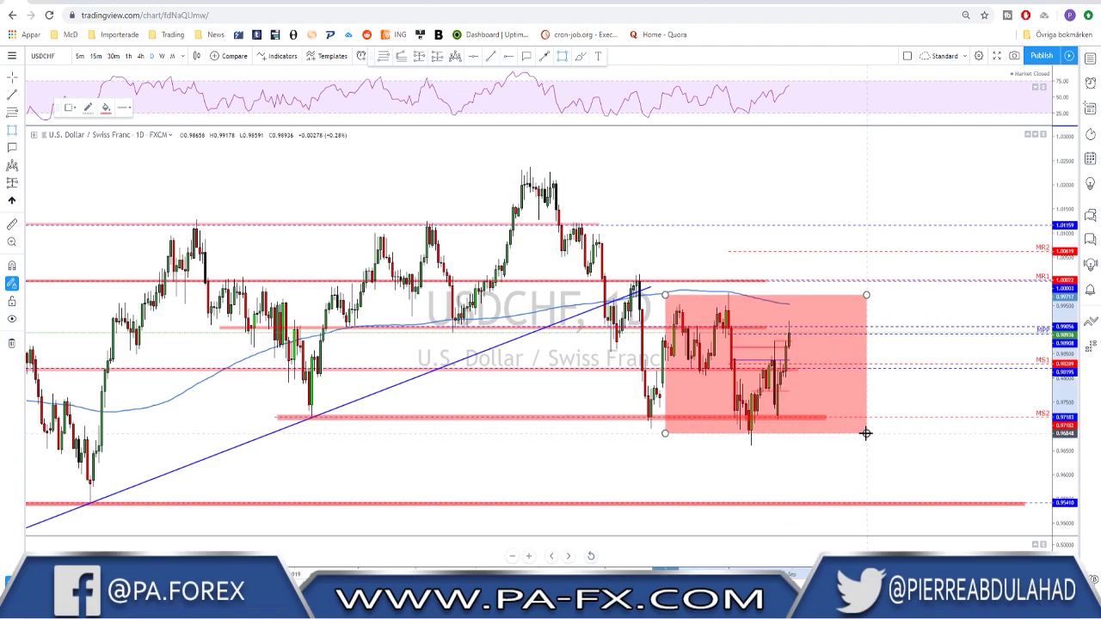
- Sketch a possible drop from the latest daily USDCHF candle toward MS2, and undo both the sketch and the rectangle
left_click(580, 56)
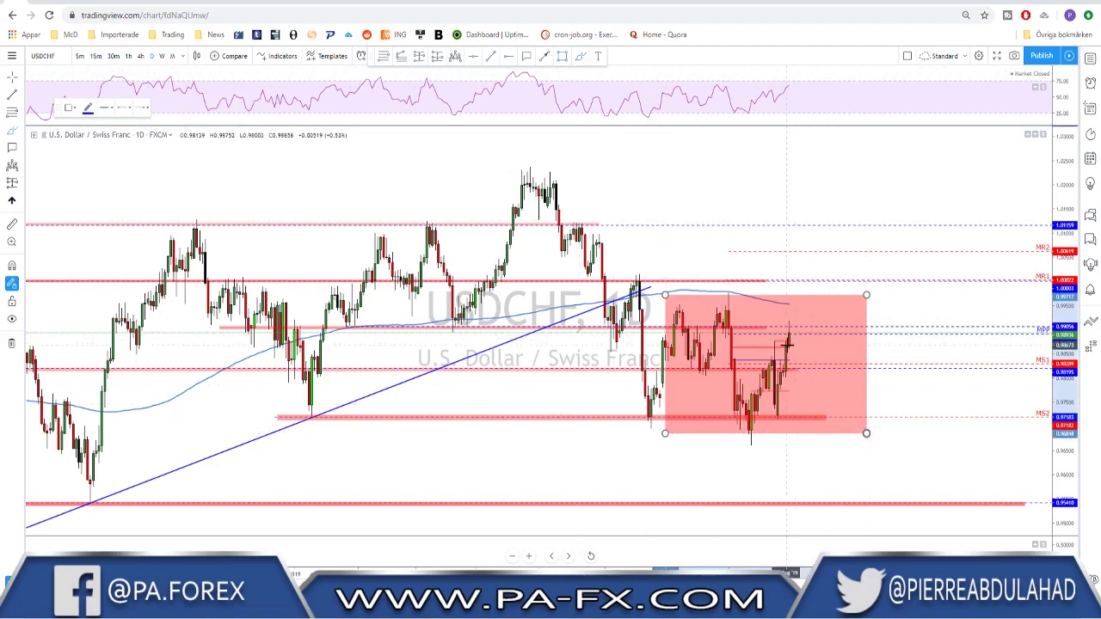
mouse_move(788, 341)
left_mouse_down()
mouse_move(798, 294)
mouse_move(828, 398)
left_mouse_up()
key("ctrl+z")
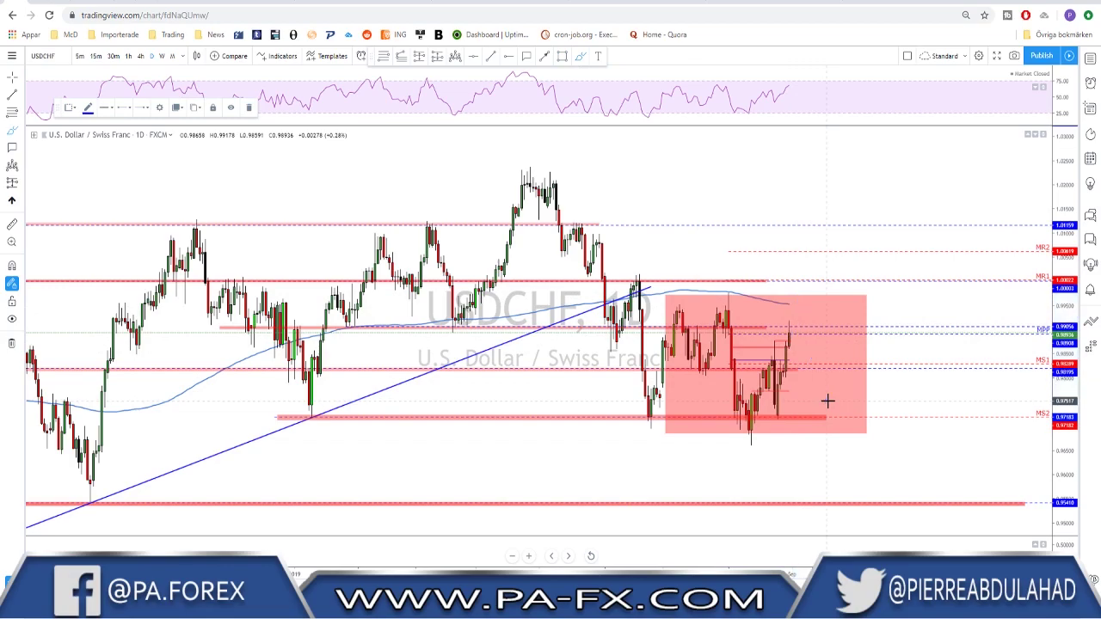
key("ctrl+z")
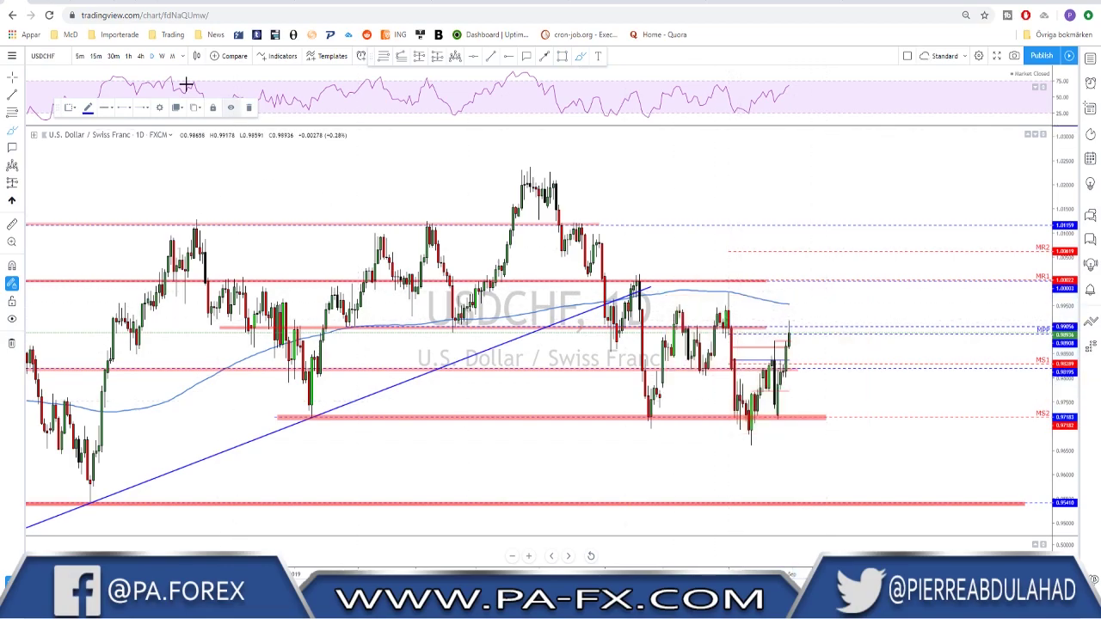
- Switch USDCHF to the 4-hour timeframe, underline the broken high near 0.987, sketch a pullback and rally, and undo the sketch
left_click(142, 55)
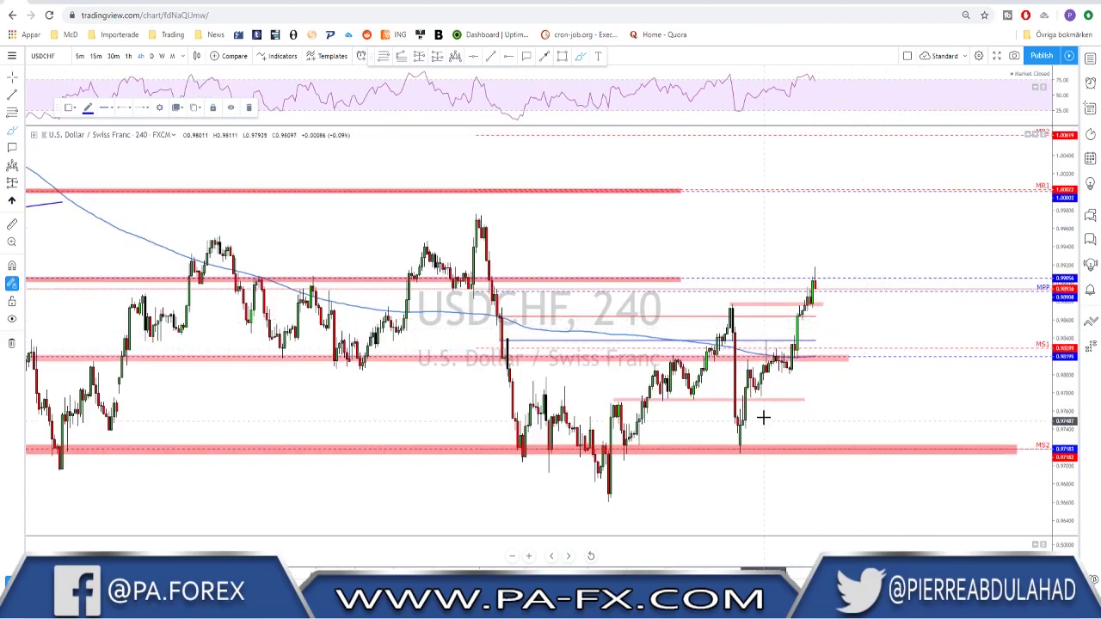
left_click_drag(723, 307, 906, 310)
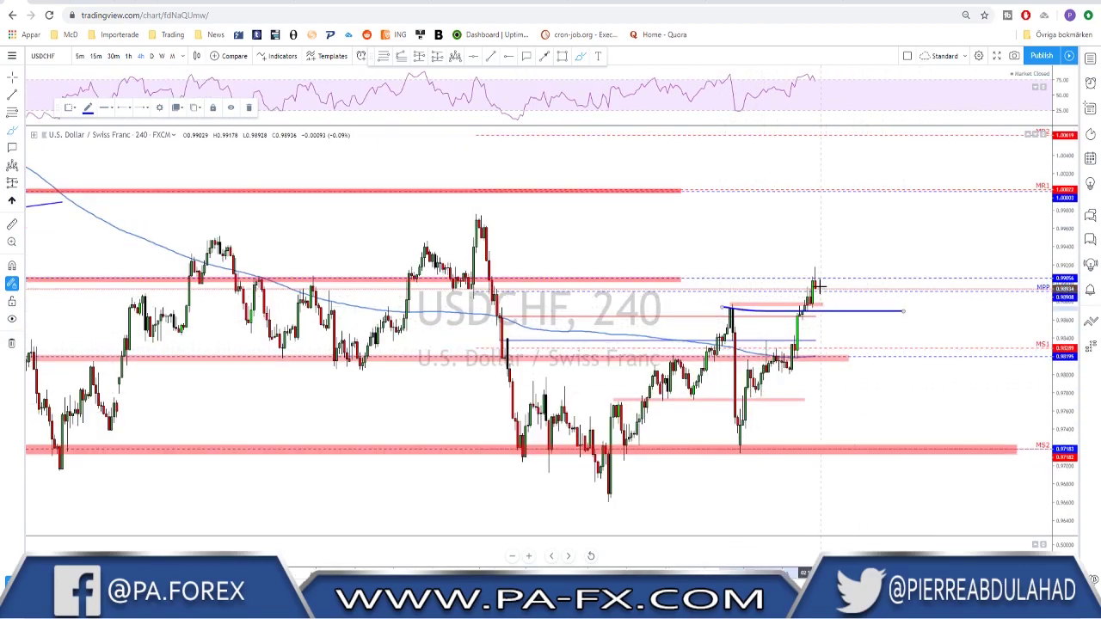
mouse_move(814, 280)
left_mouse_down()
mouse_move(835, 339)
mouse_move(864, 256)
left_mouse_up()
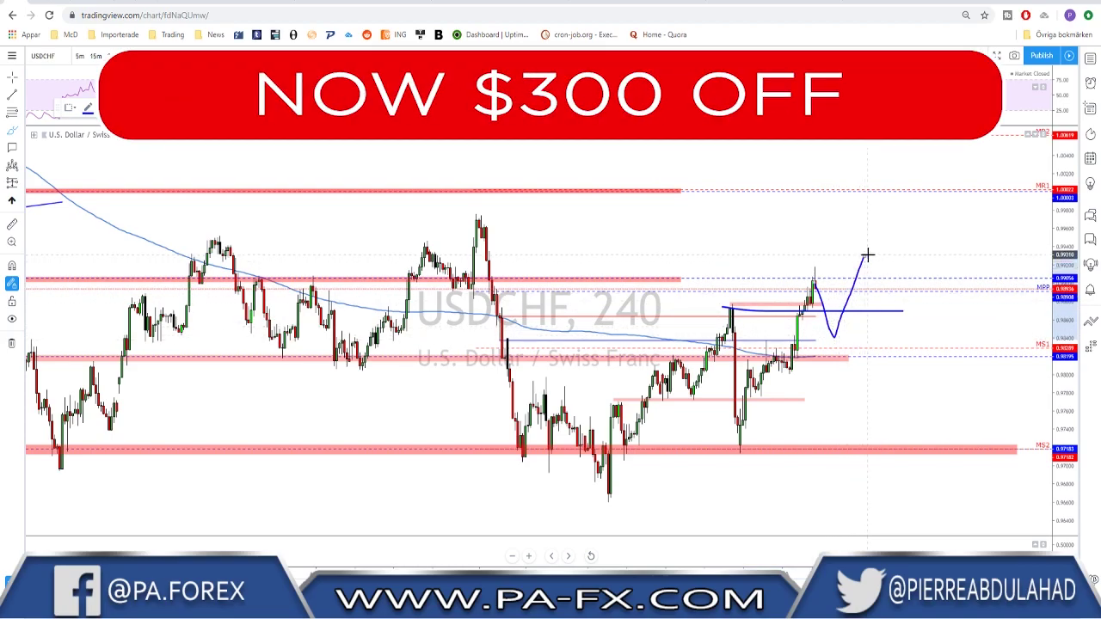
key("ctrl+z")
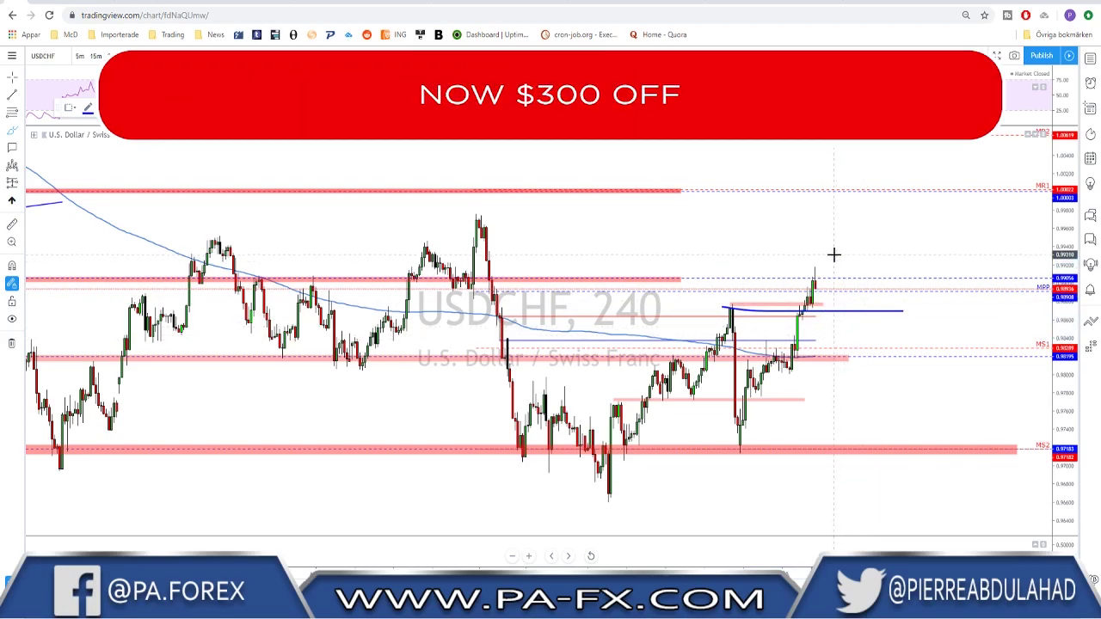
- Circle the 4-hour swing high just below MR1 that preceded the sharp decline, and undo the circle
key("alt+r")
left_click_drag(673, 273, 674, 272)
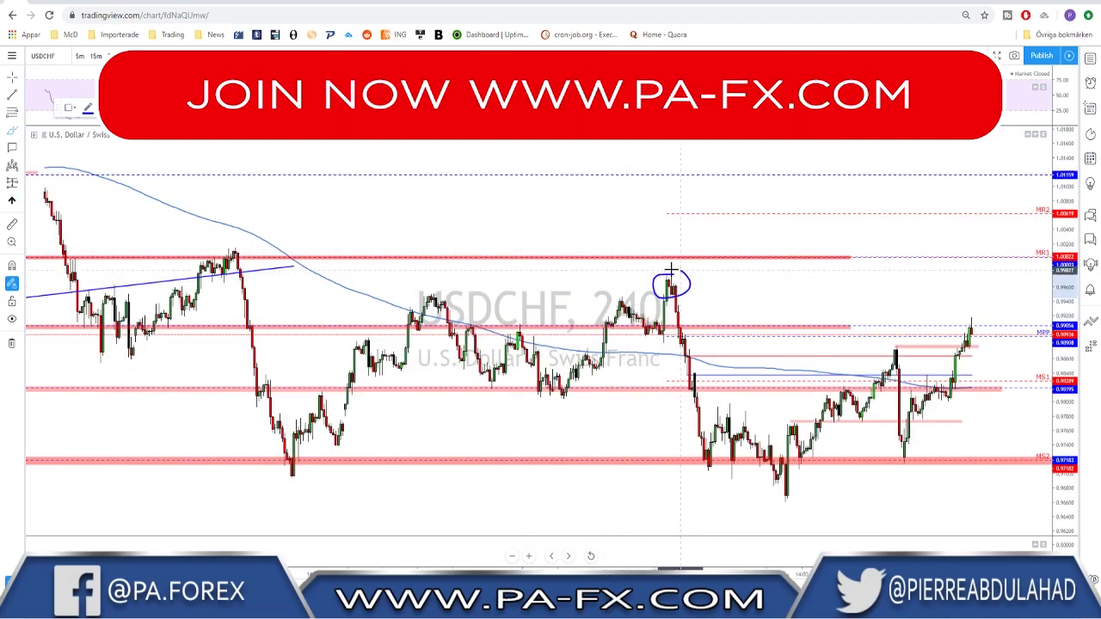
key("ctrl+z")
scroll(946, 324, "up", 3)
scroll(919, 330, "down", 2)
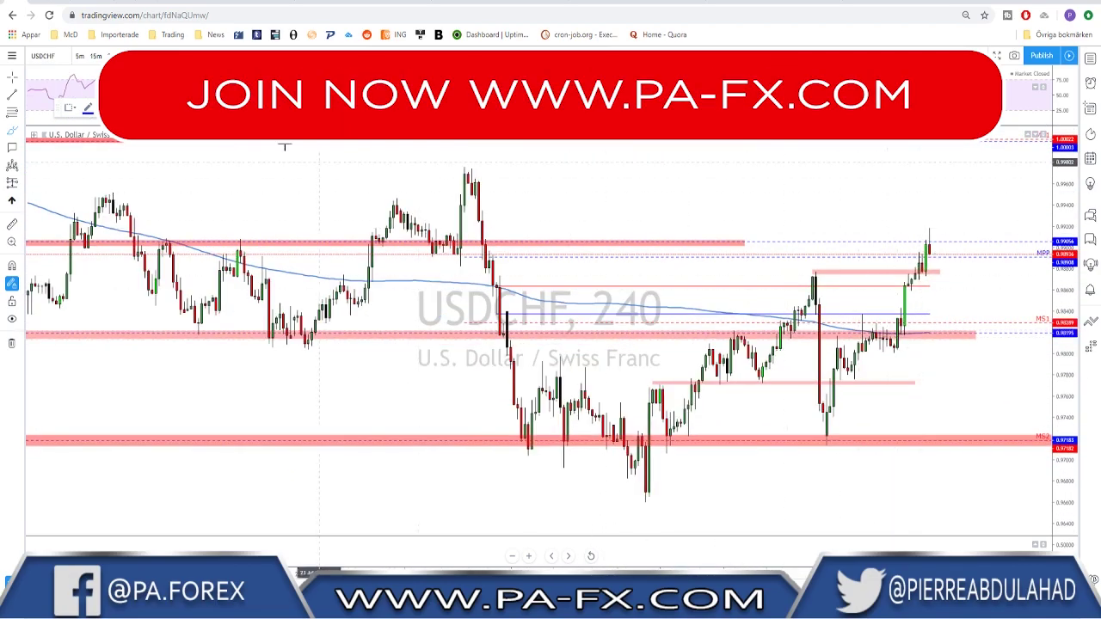
- Switch USDCHF to the 1-hour timeframe and sketch a decline from the latest high through the nearest support zone to MS1
left_click(129, 56)
scroll(954, 256, "up", 2)
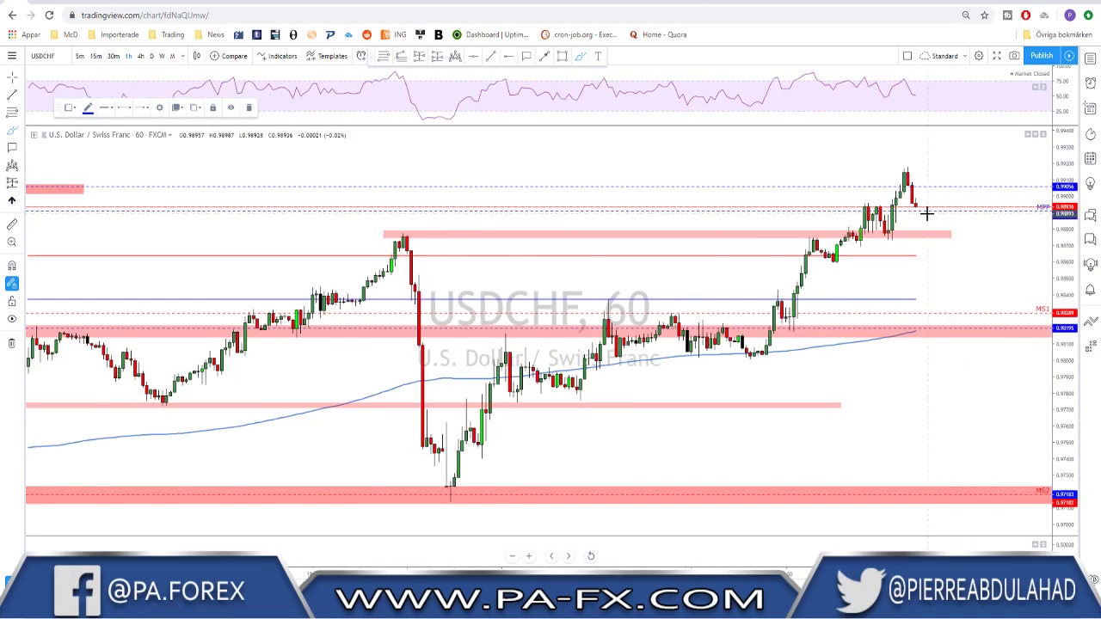
scroll(929, 215, "down", 4)
left_click_drag(955, 172, 968, 219)
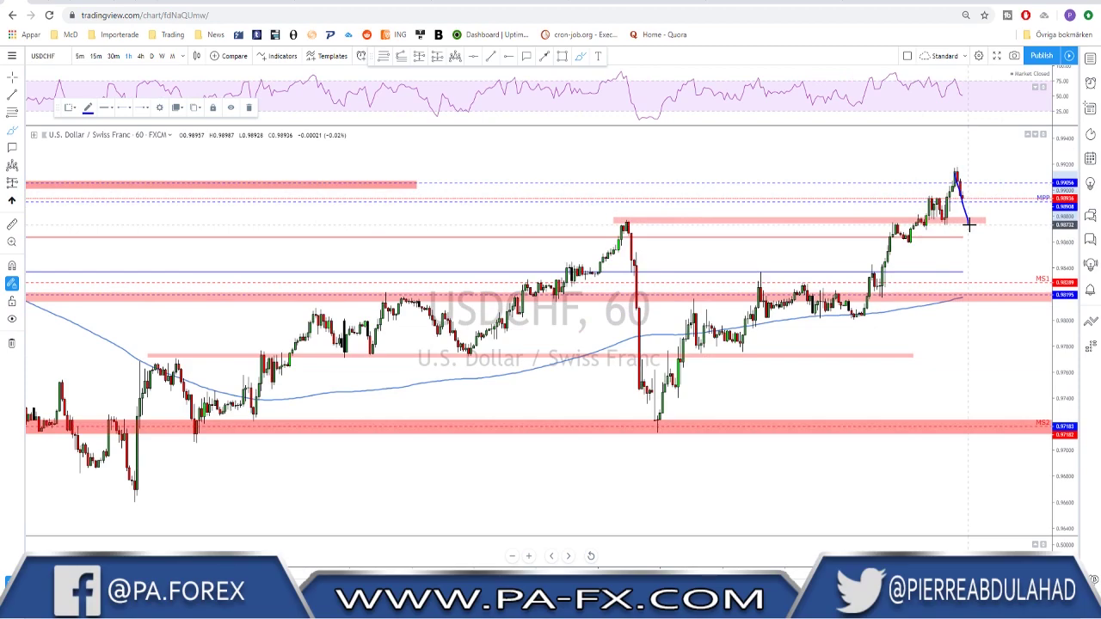
mouse_move(969, 225)
left_mouse_down()
mouse_move(975, 217)
mouse_move(1007, 285)
left_mouse_up()
- Mark the earlier highs along MS1 with a horizontal stroke, sketch a rebound from there above the latest high, and undo the sketches
left_click_drag(732, 283, 852, 284)
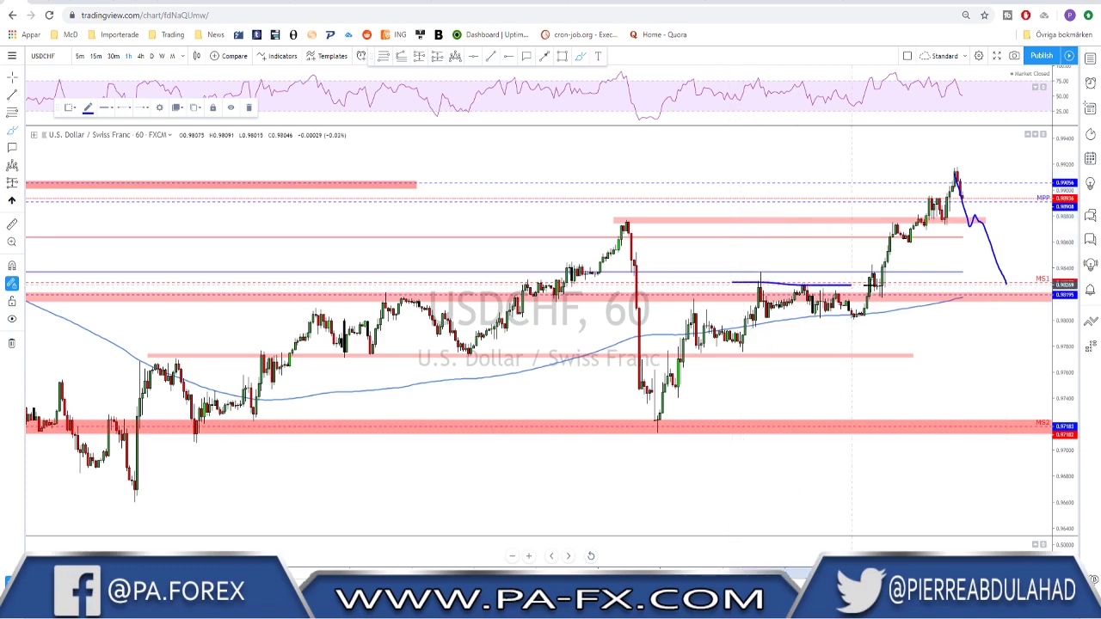
left_click_drag(1009, 286, 1041, 146)
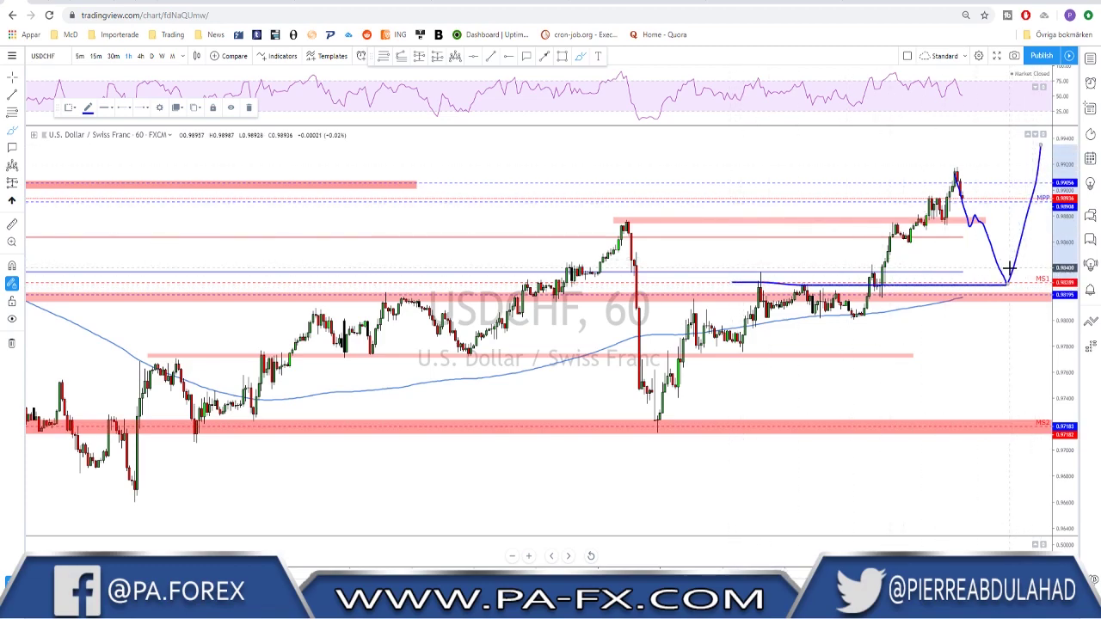
key("ctrl+z")
key("ctrl+z")
key("ctrl+z")
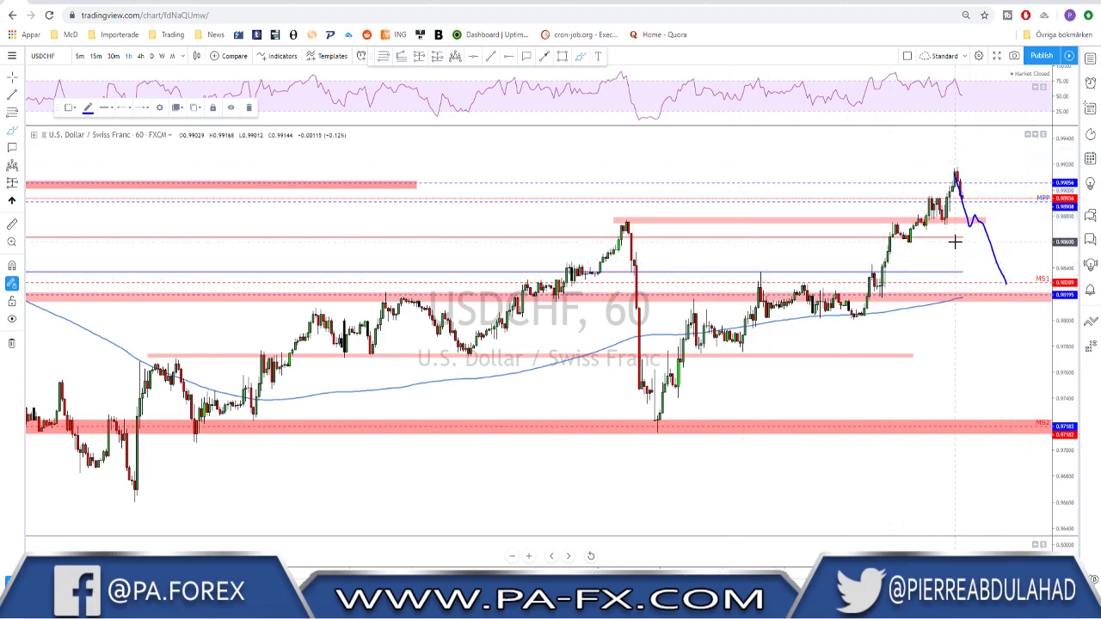
- Draw a rising channel around the latest hourly advance, with one trend line above the highs and a near-parallel one below the lows
left_click(493, 57)
left_click(889, 230)
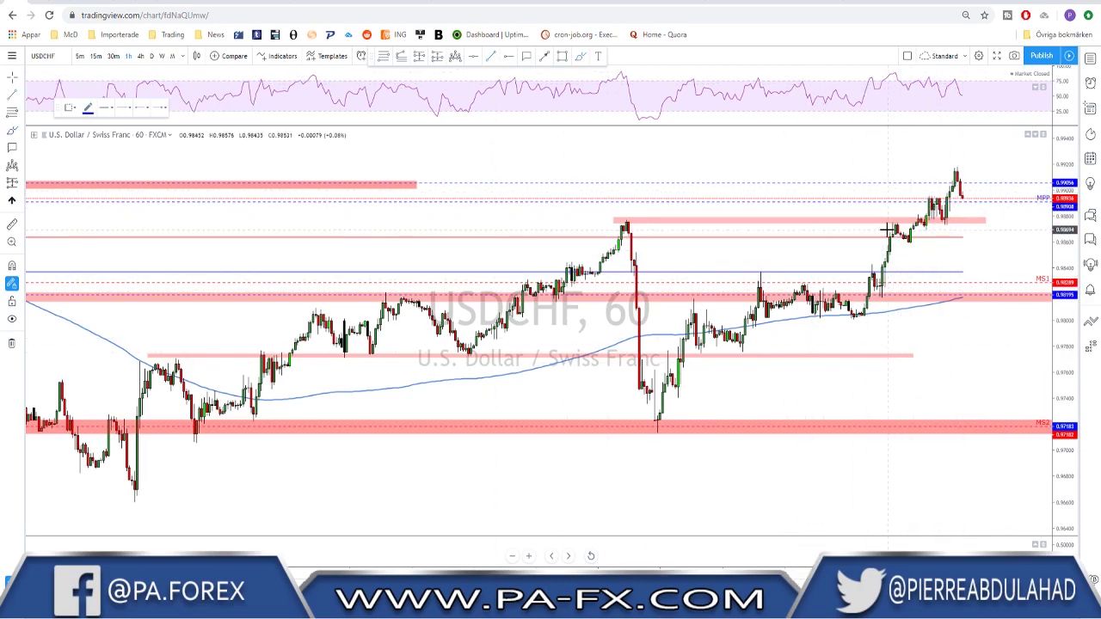
left_click(962, 162)
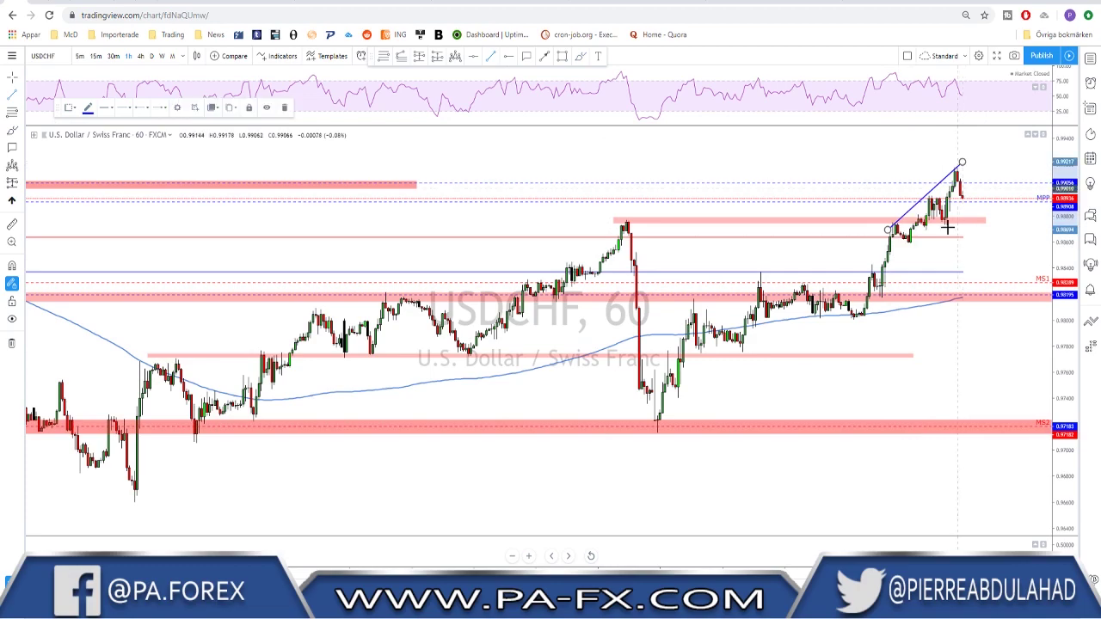
left_click(905, 255)
left_click(996, 191)
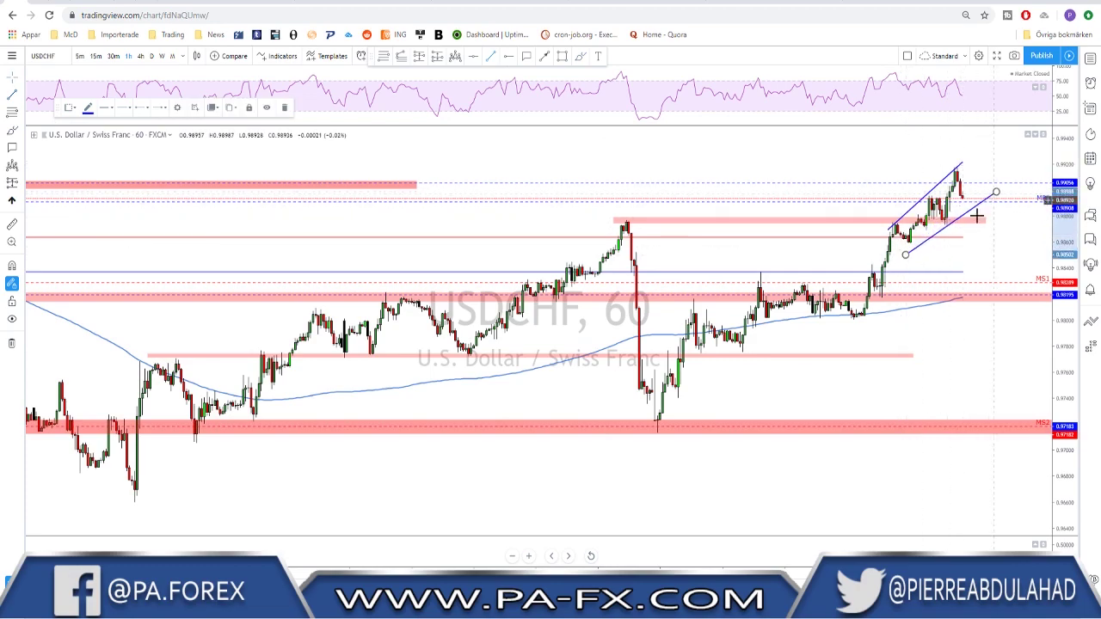
left_click_drag(998, 197, 991, 182)
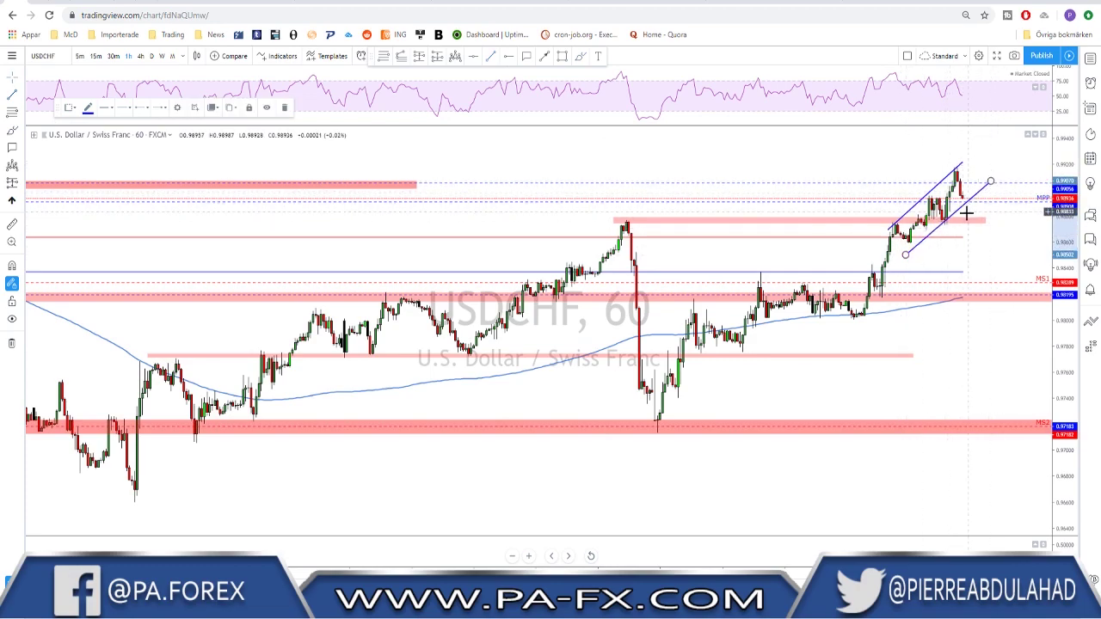
- Draw a falling trend line across the latest RSI peaks to mark the divergence with the rising price
left_click(496, 59)
left_click(887, 73)
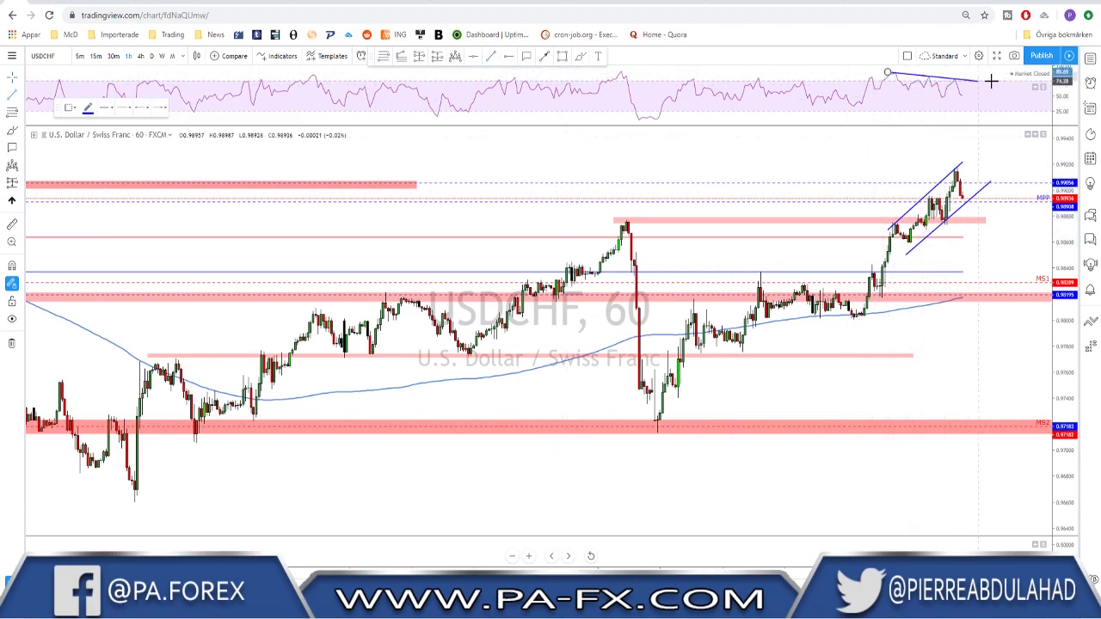
left_click(991, 83)
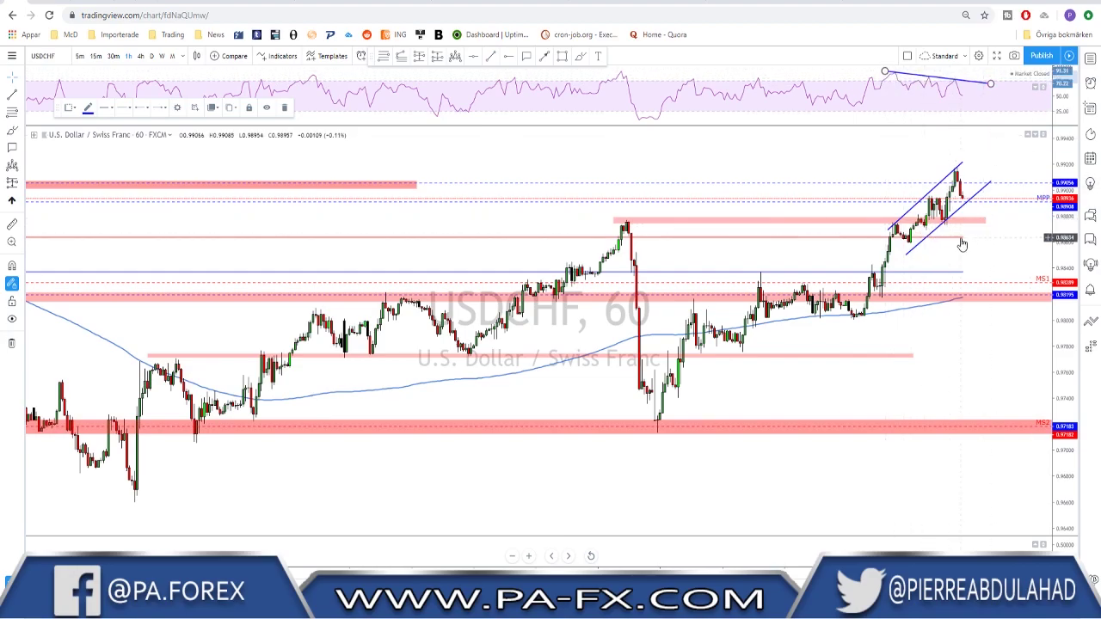
- Draw arrows for a break below the channel, a retest near MPP and a decline to the support zone at about 0.982
left_click_drag(977, 244, 891, 191)
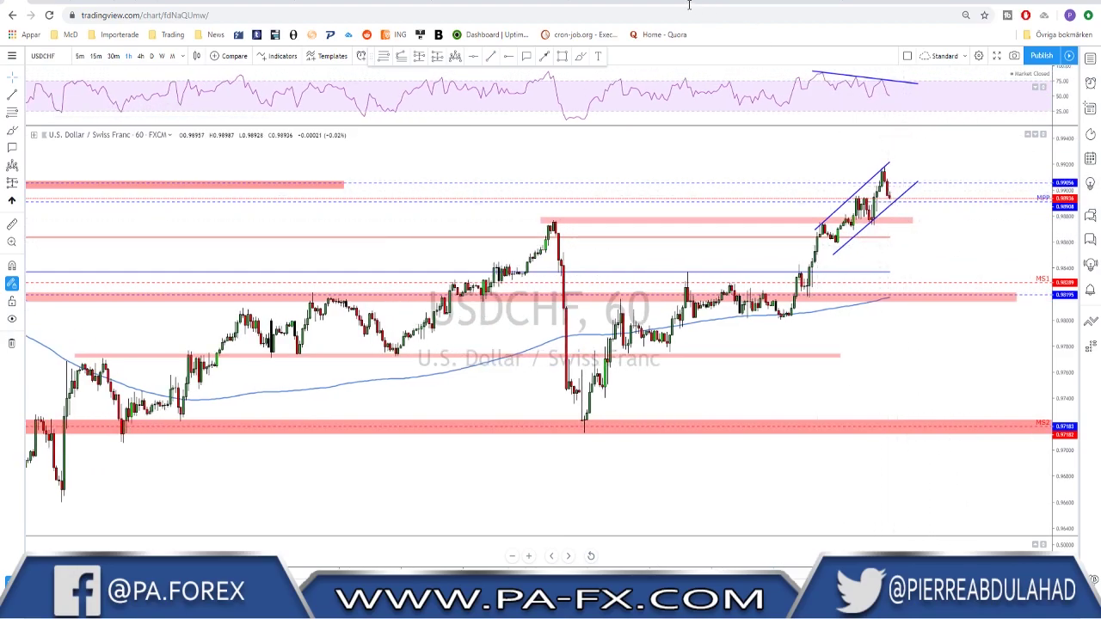
left_click(885, 184)
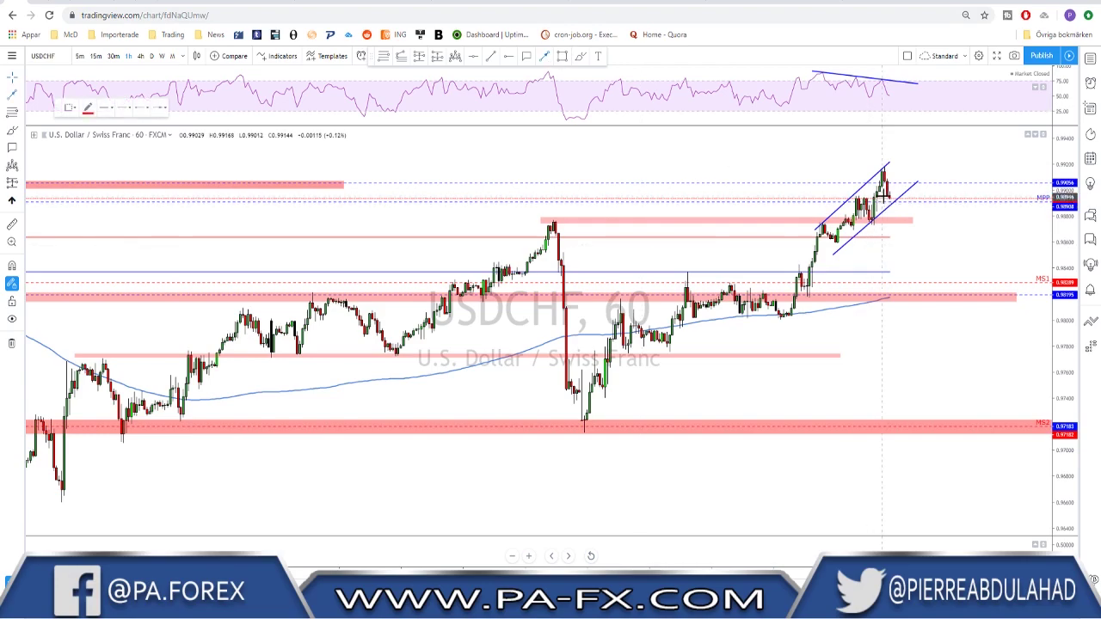
left_click(897, 229)
left_click(906, 199)
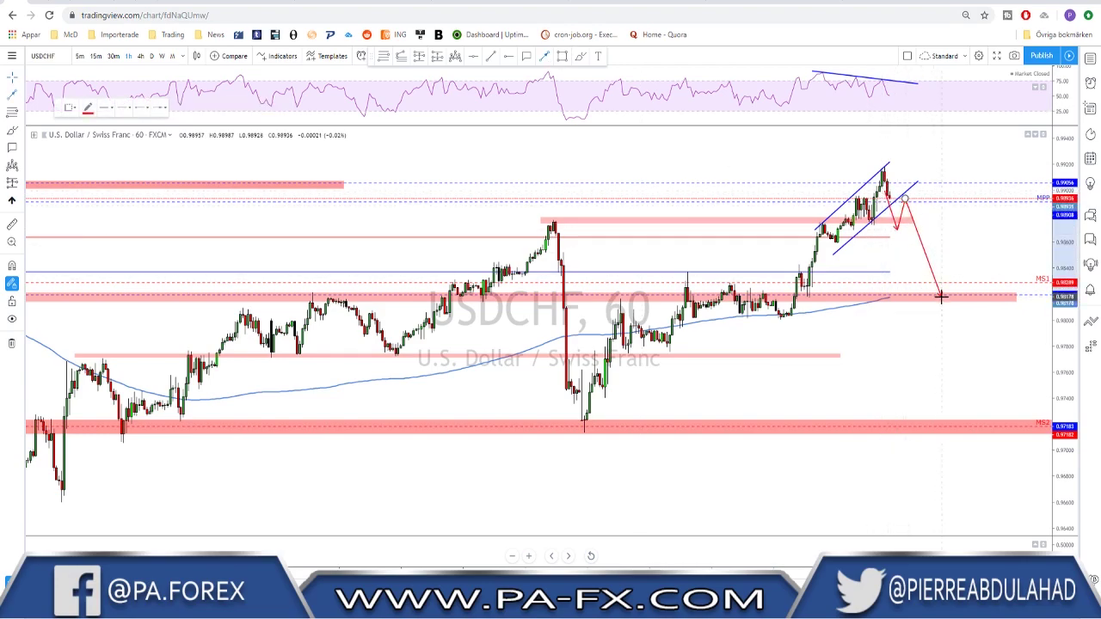
left_click(942, 296)
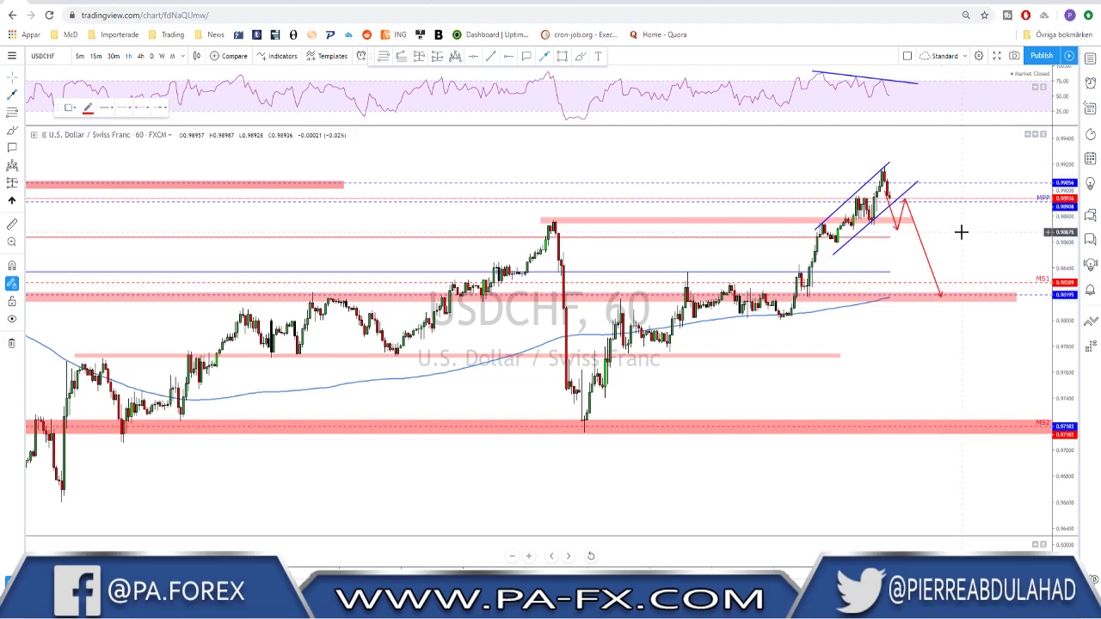
- Draw a rebound arrow from the support zone at about 0.982 up to MPP
left_click(941, 297)
scroll(989, 296, "down", 1)
scroll(990, 296, "down", 1)
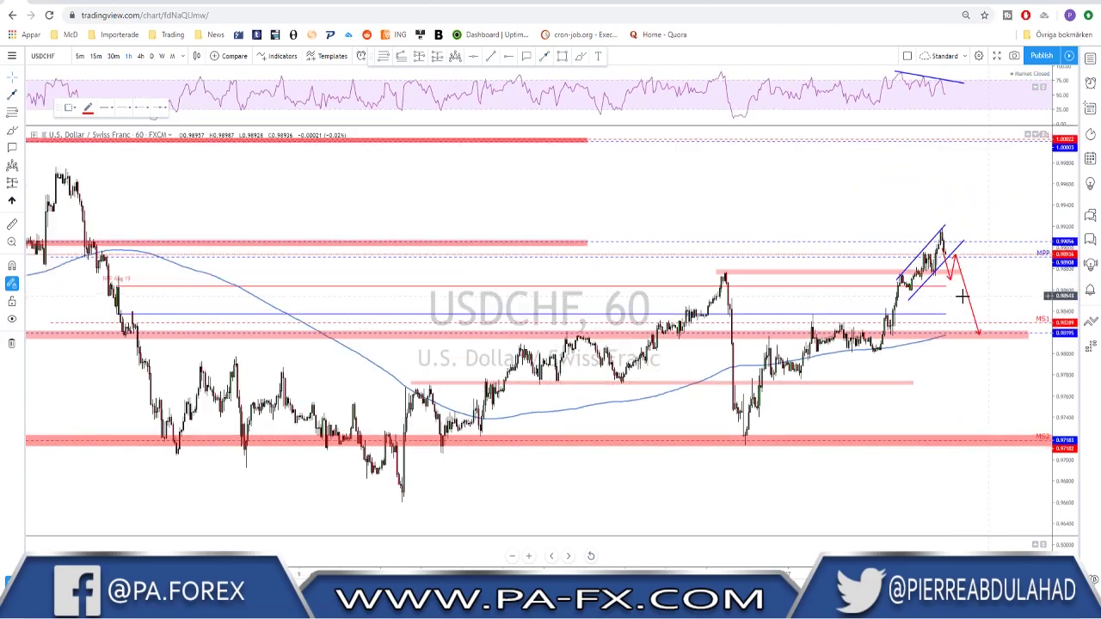
left_click_drag(941, 310, 864, 308)
scroll(897, 311, "down", 3)
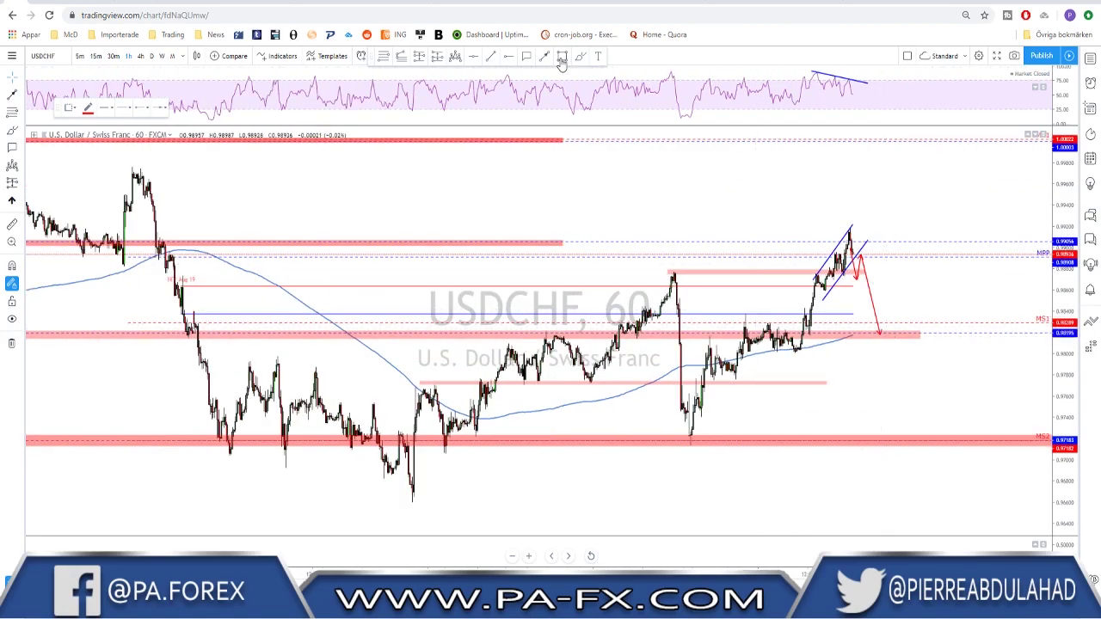
left_click(879, 334)
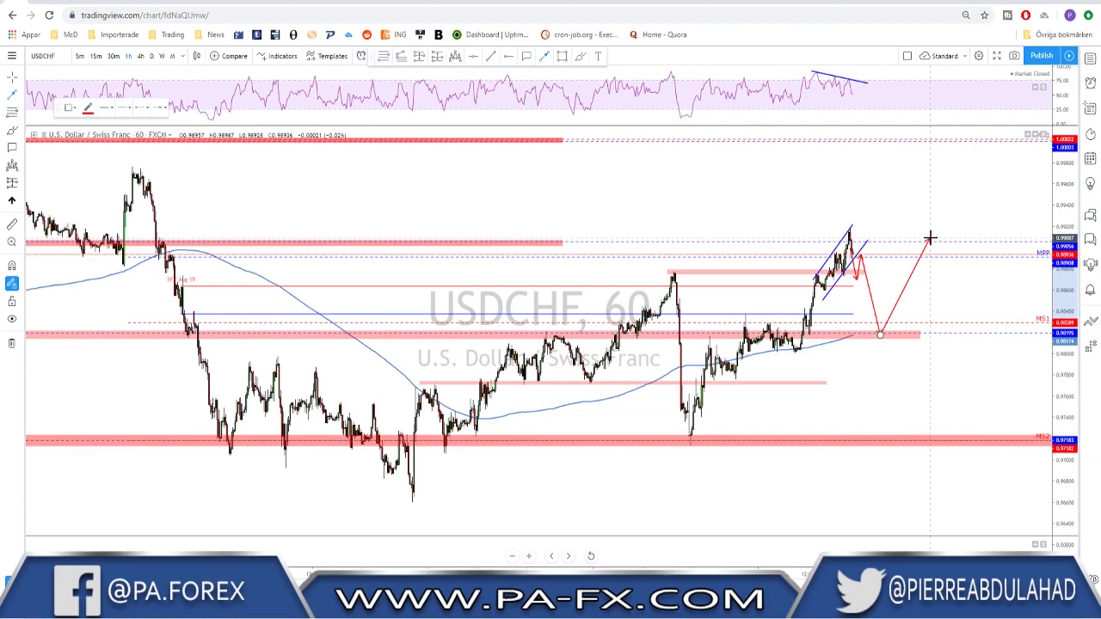
double_click(913, 256)
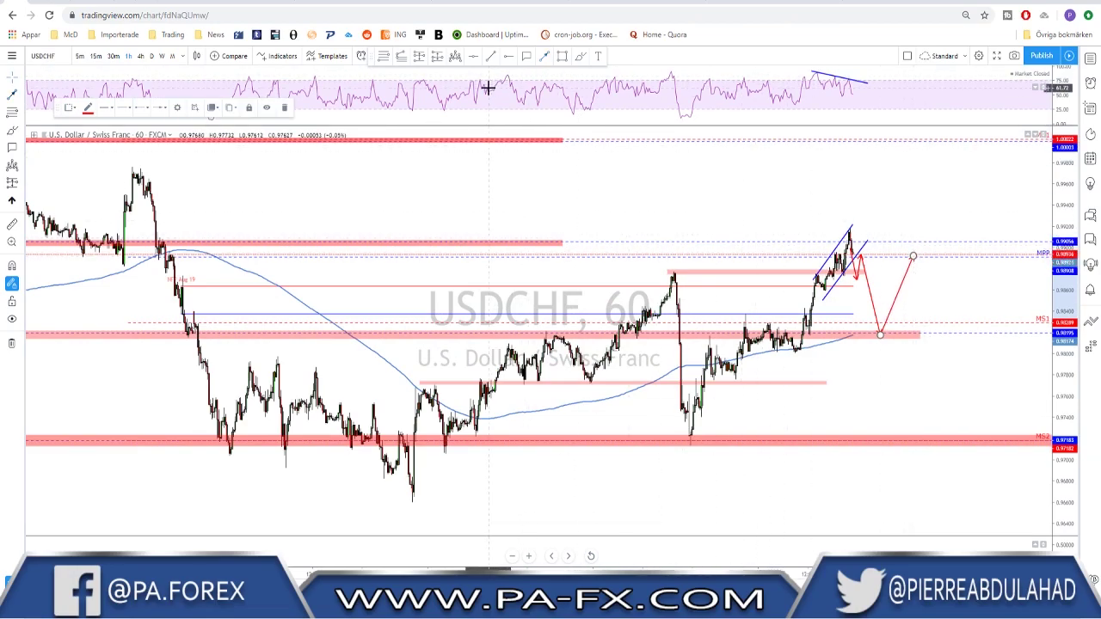
- Draw a Fibonacci retracement from the swing low at MS2 up to the latest high at about 0.992
left_click(687, 445)
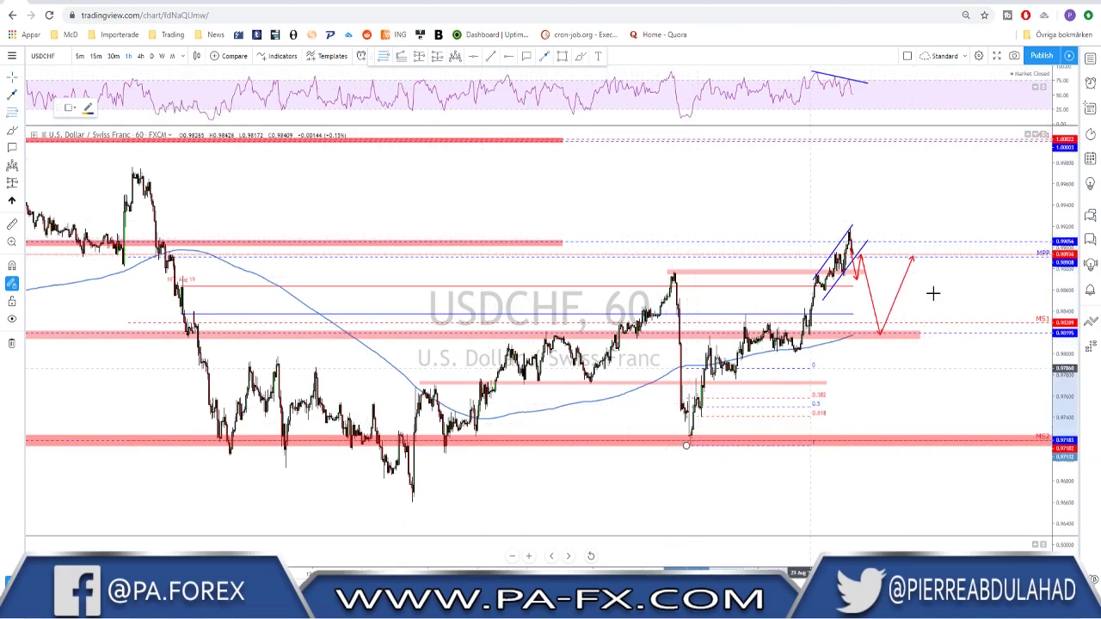
left_click(934, 228)
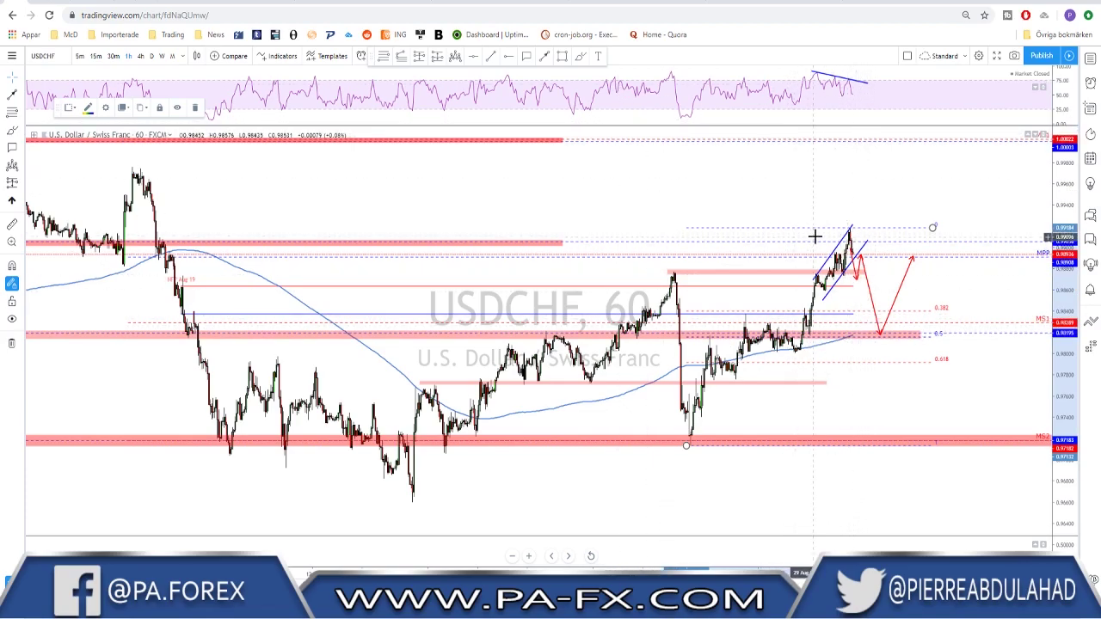
- Circle the earlier lows, the swing high and the recent consolidation that touch the zone around the 0.5 Fibonacci level
scroll(815, 235, "down", 2)
scroll(808, 275, "down", 1)
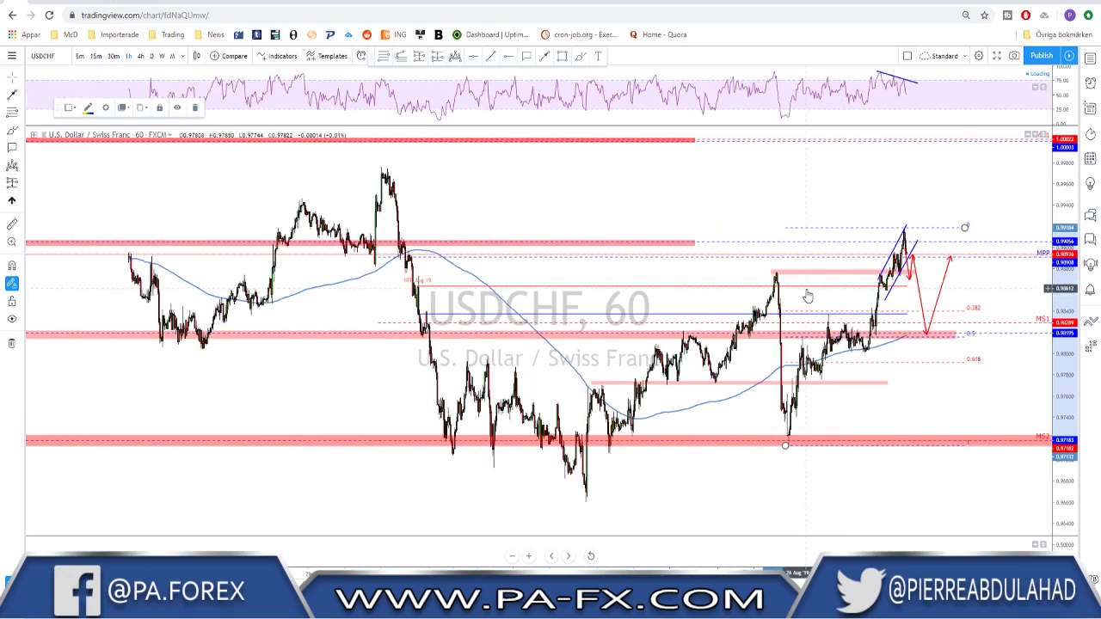
scroll(293, 292, "down", 1)
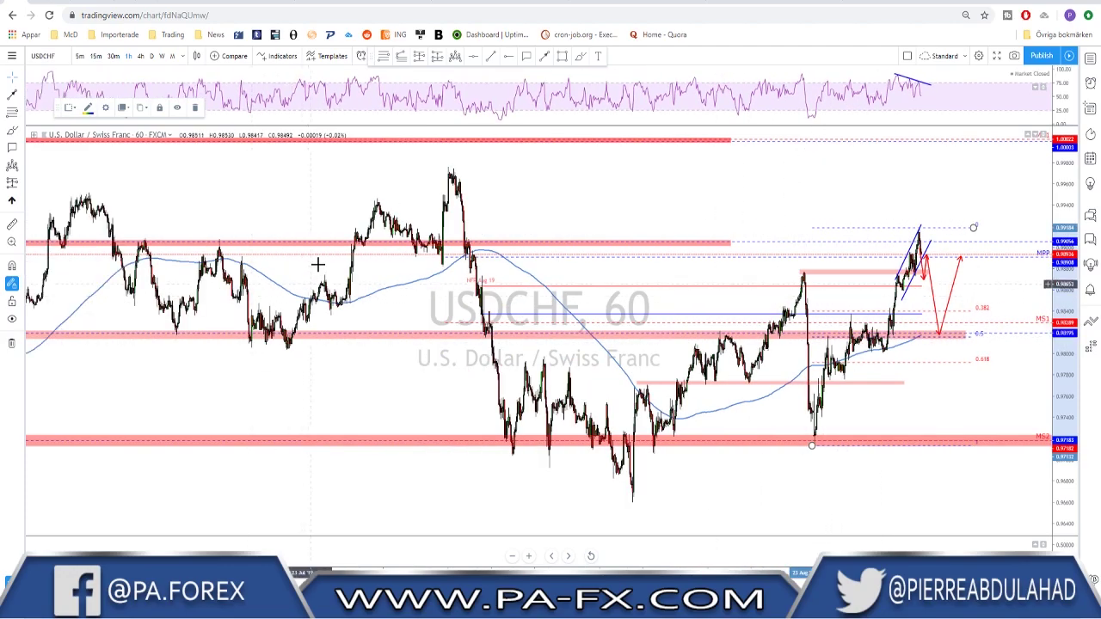
left_click(580, 56)
mouse_move(284, 330)
left_mouse_down()
mouse_move(294, 351)
mouse_move(286, 331)
left_mouse_up()
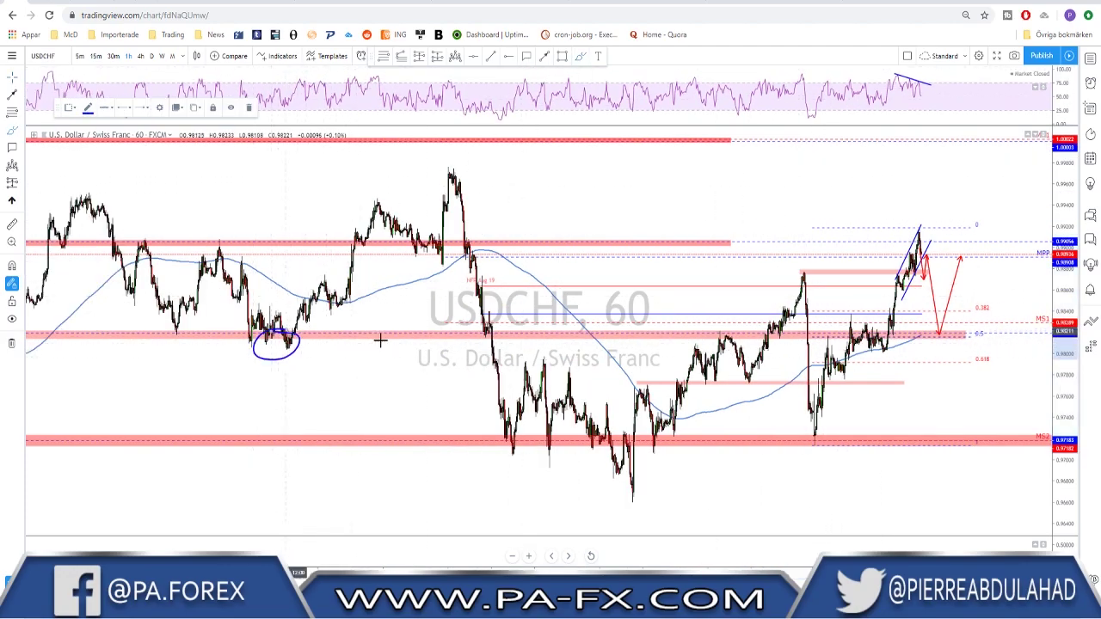
left_click_drag(740, 331, 721, 349)
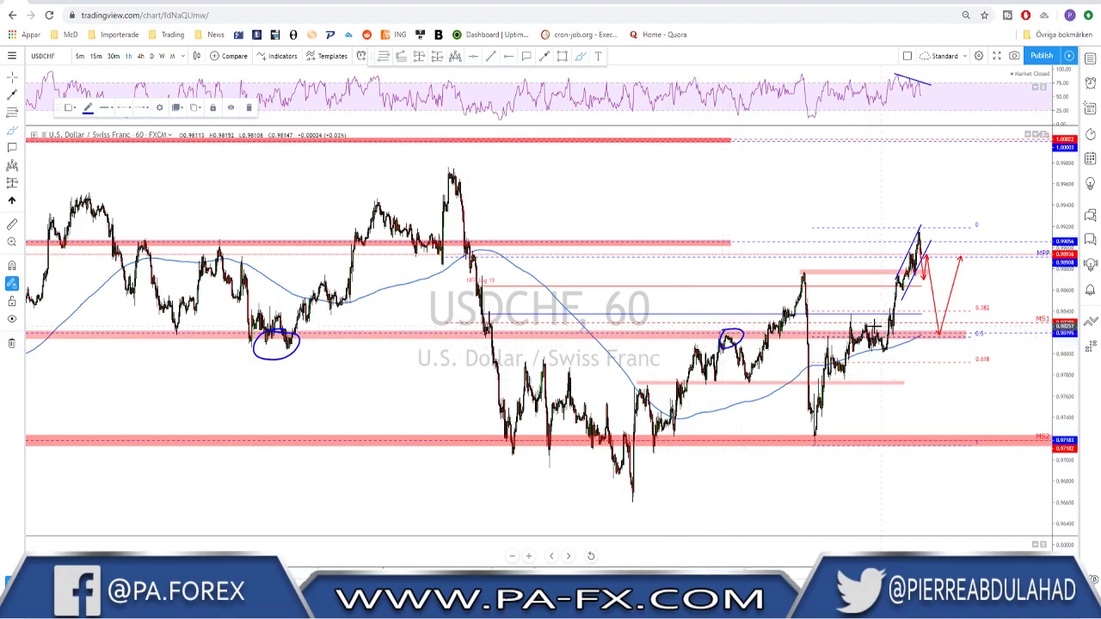
mouse_move(865, 325)
left_mouse_down()
mouse_move(869, 347)
mouse_move(854, 329)
left_mouse_up()
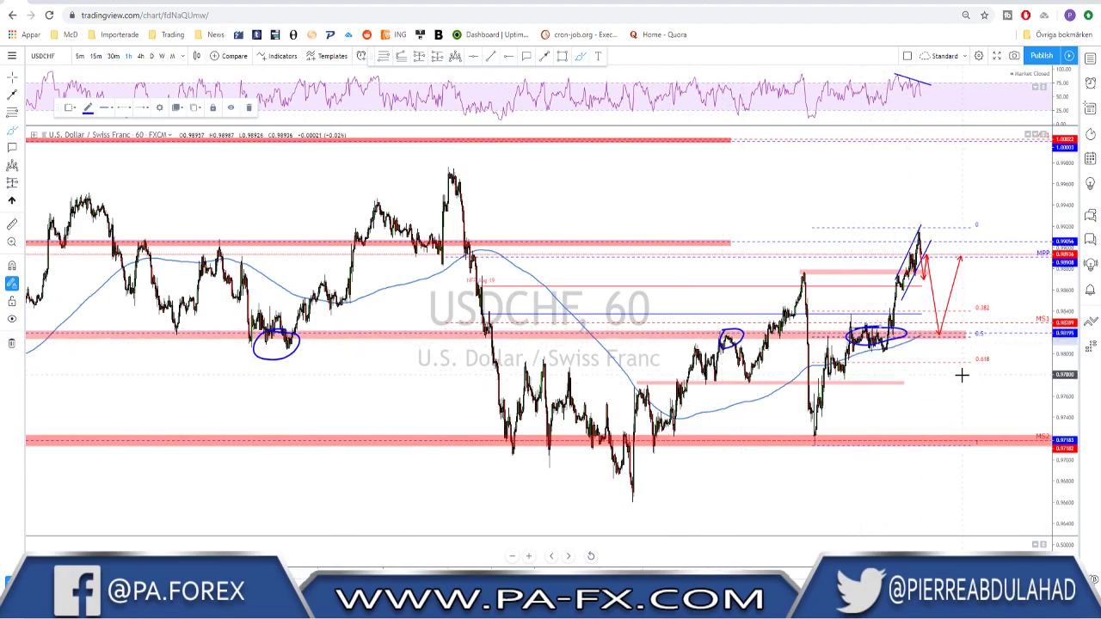
- Remove the circles along the 0.5 Fibonacci level, circle the projected low at that level and undo that circle
key("ctrl+z")
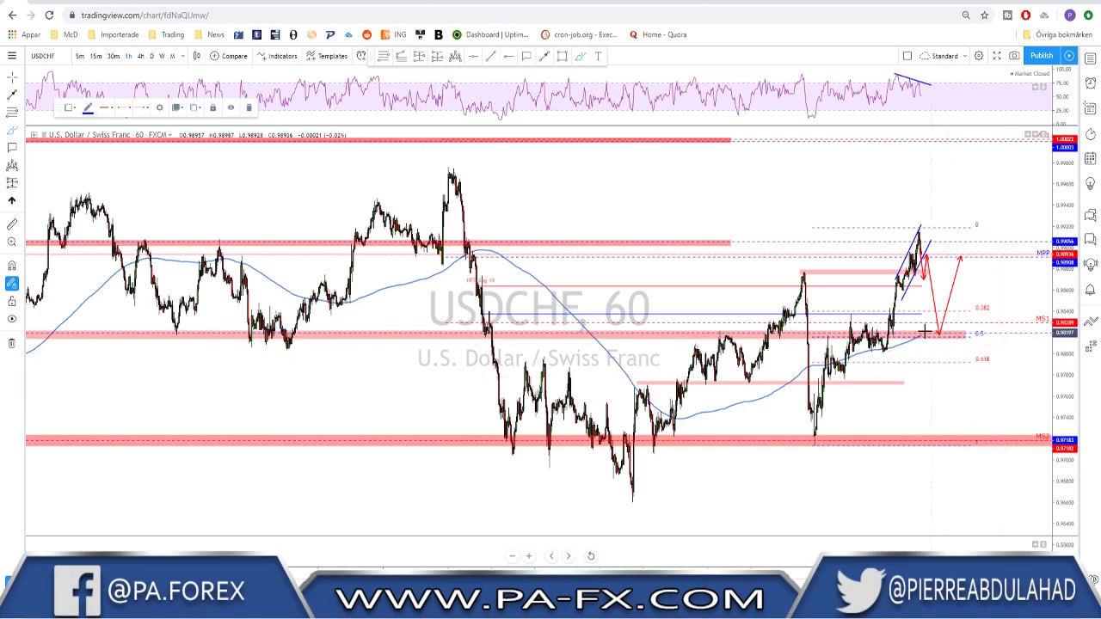
scroll(925, 331, "up", 4)
mouse_move(818, 279)
left_mouse_down()
mouse_move(800, 297)
mouse_move(816, 282)
left_mouse_up()
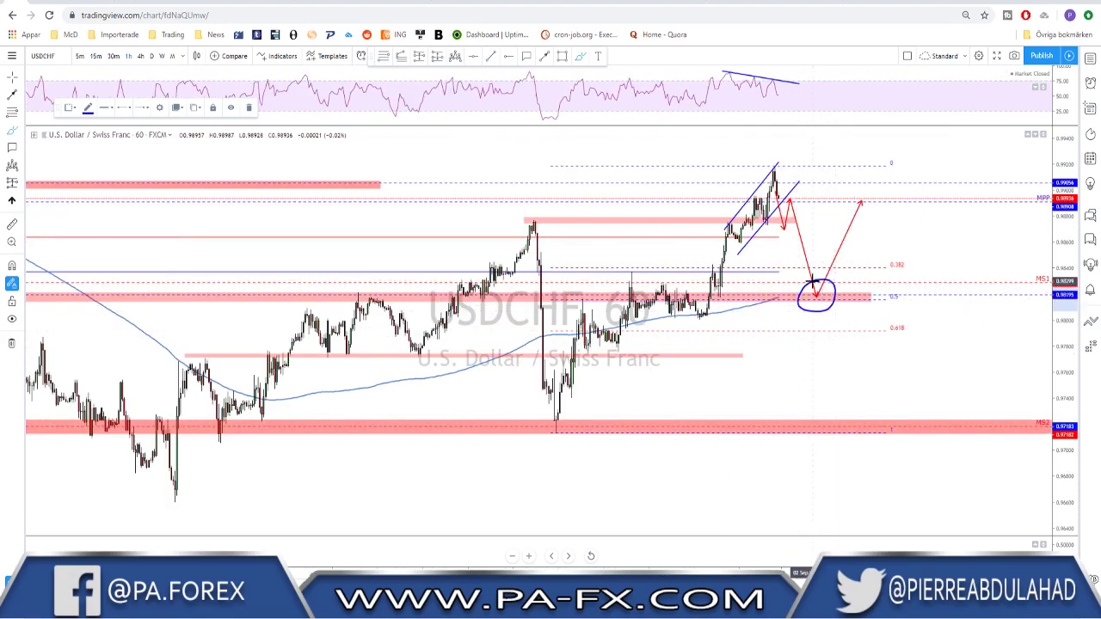
key("ctrl+z")
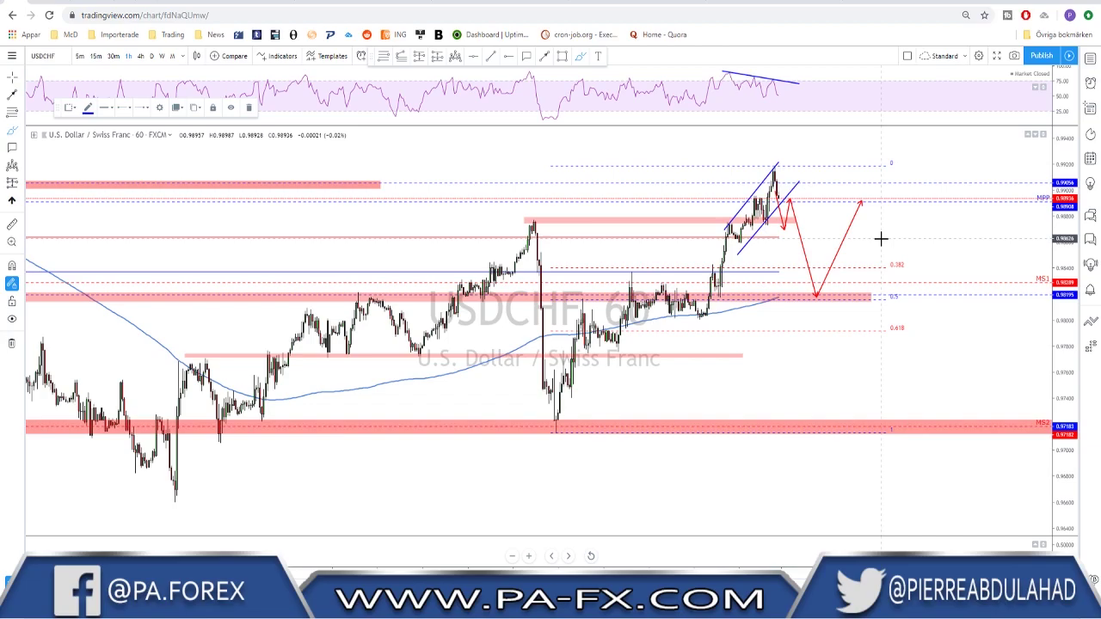
- Open the USDCAD chart and examine its long-term price action on the monthly timeframe
key("Down")
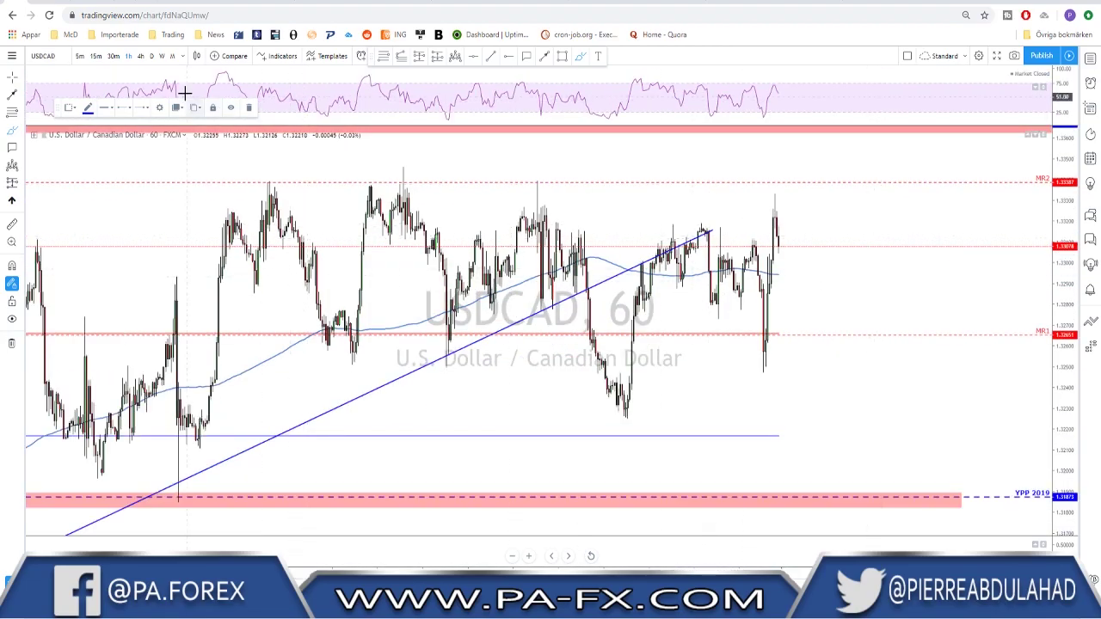
left_click(141, 55)
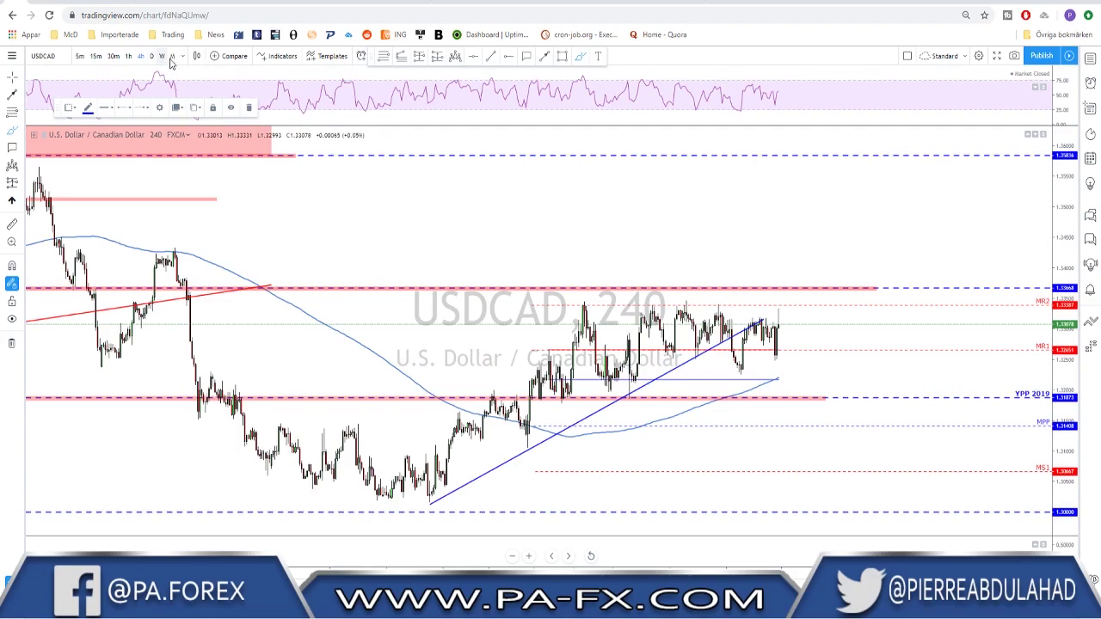
left_click(171, 56)
scroll(679, 310, "up", 2)
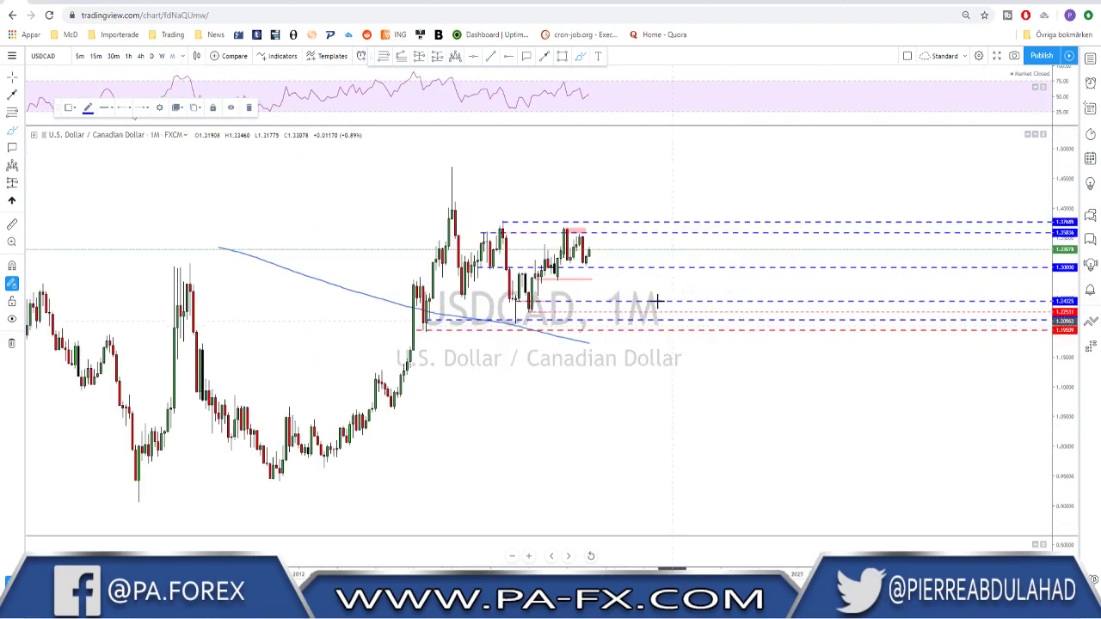
left_click_drag(593, 180, 916, 151)
scroll(821, 221, "up", 3)
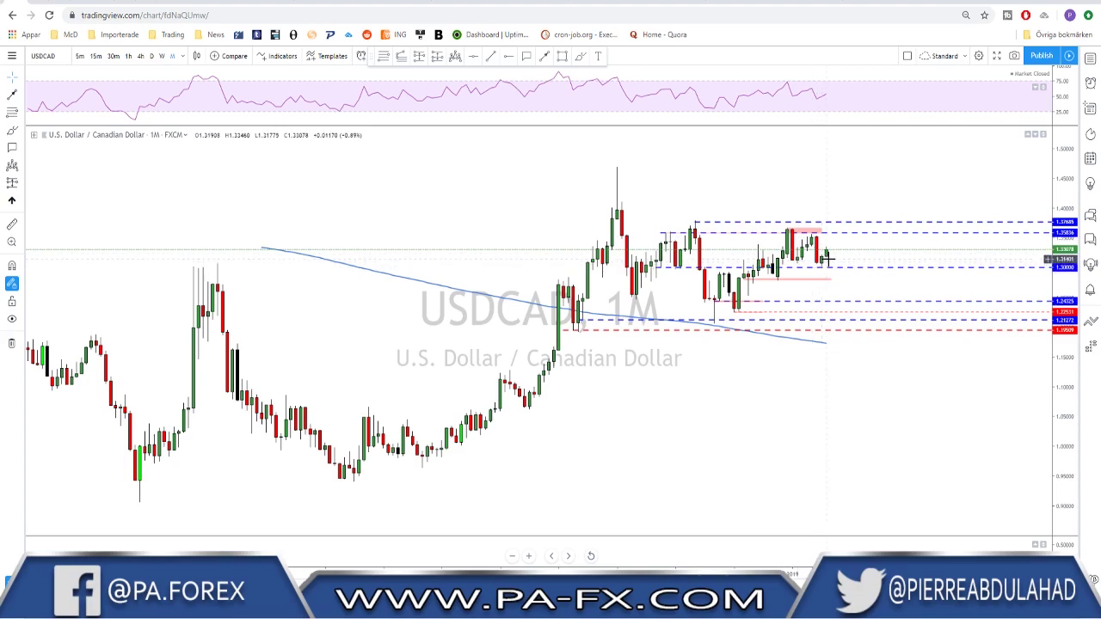
scroll(855, 268, "up", 1)
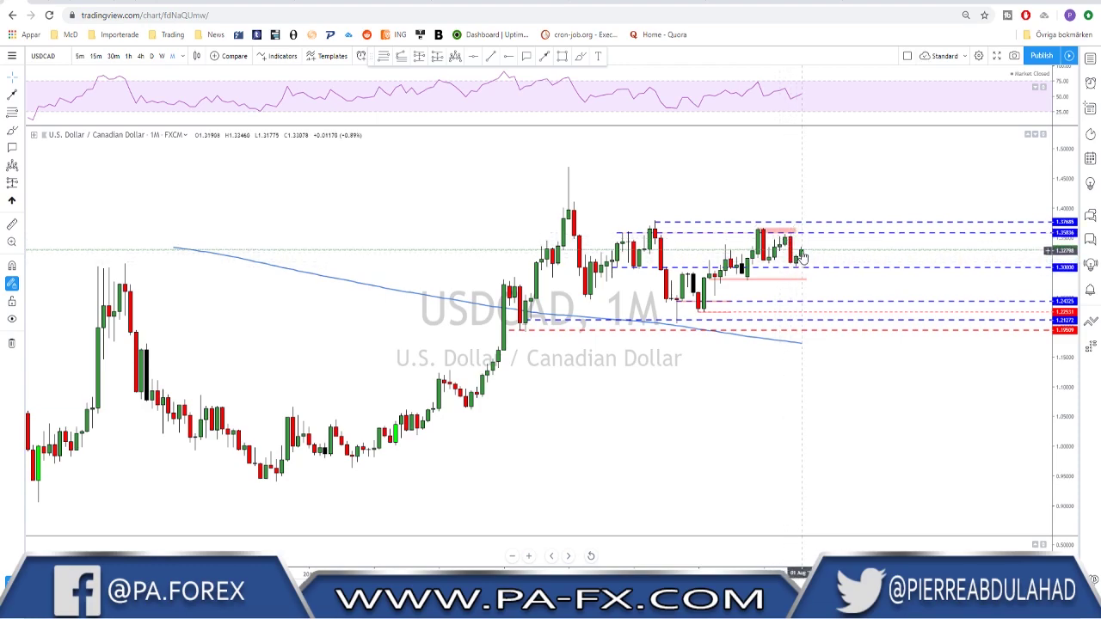
- On the weekly timeframe, circle the drop out of the rising channel and the recent candles near MR2, and undo both circles
left_click(161, 57)
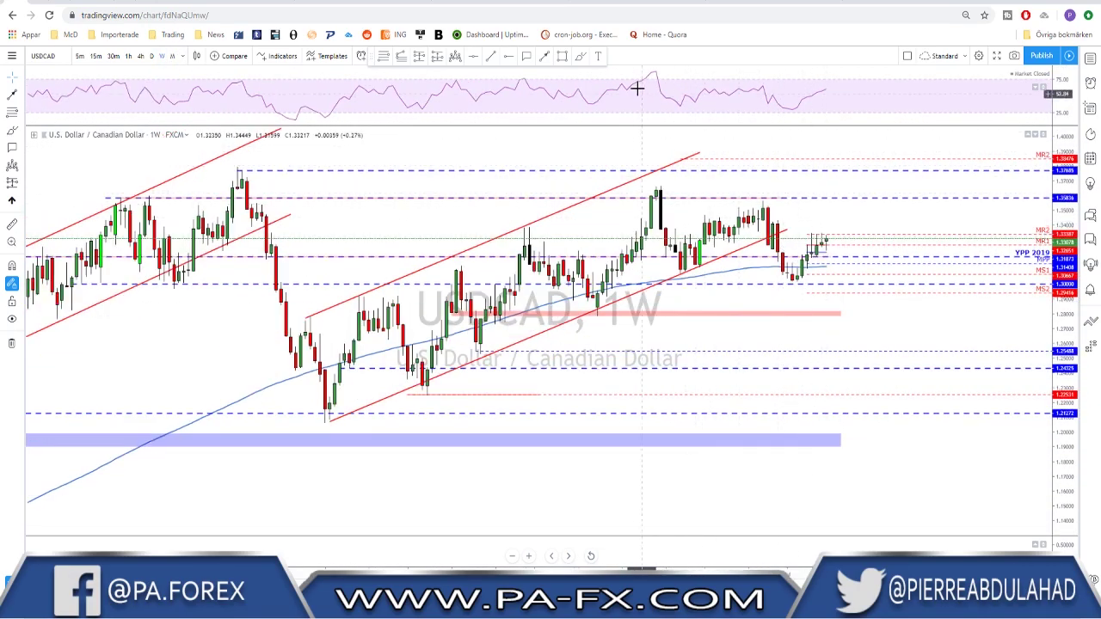
mouse_move(764, 207)
left_mouse_down()
mouse_move(779, 277)
mouse_move(788, 222)
mouse_move(767, 203)
left_mouse_up()
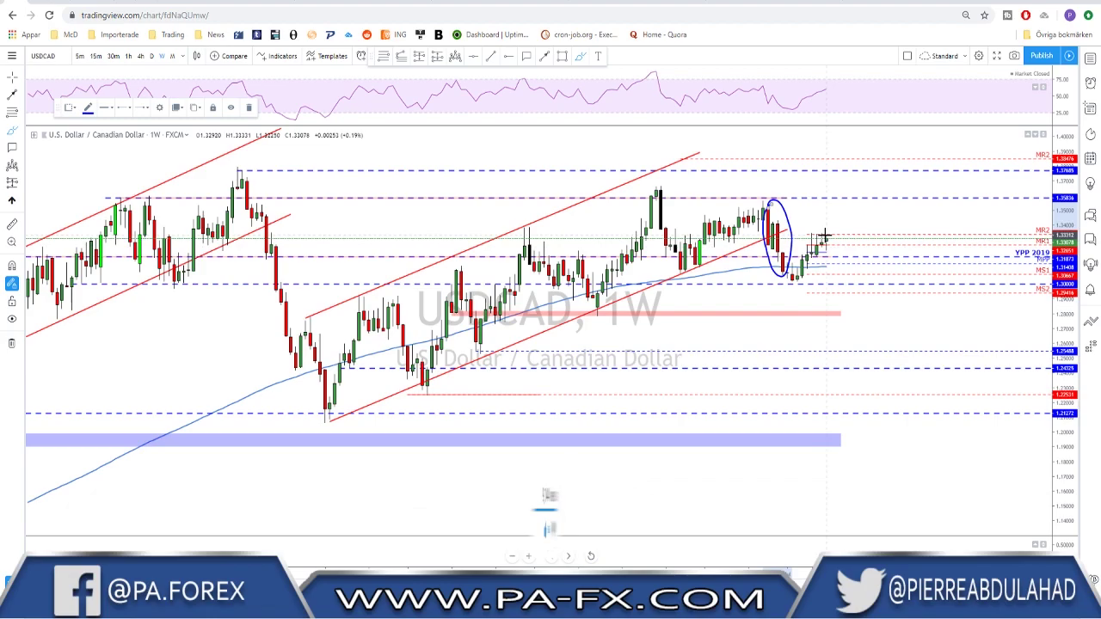
left_click_drag(820, 228, 802, 236)
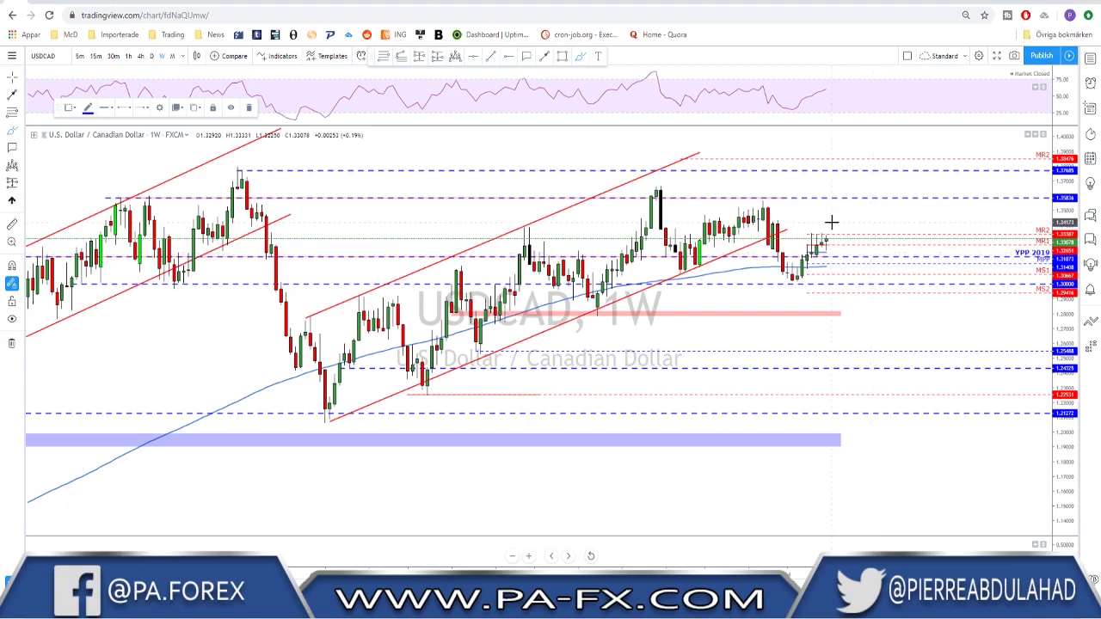
scroll(873, 245, "down", 2)
scroll(828, 241, "up", 2)
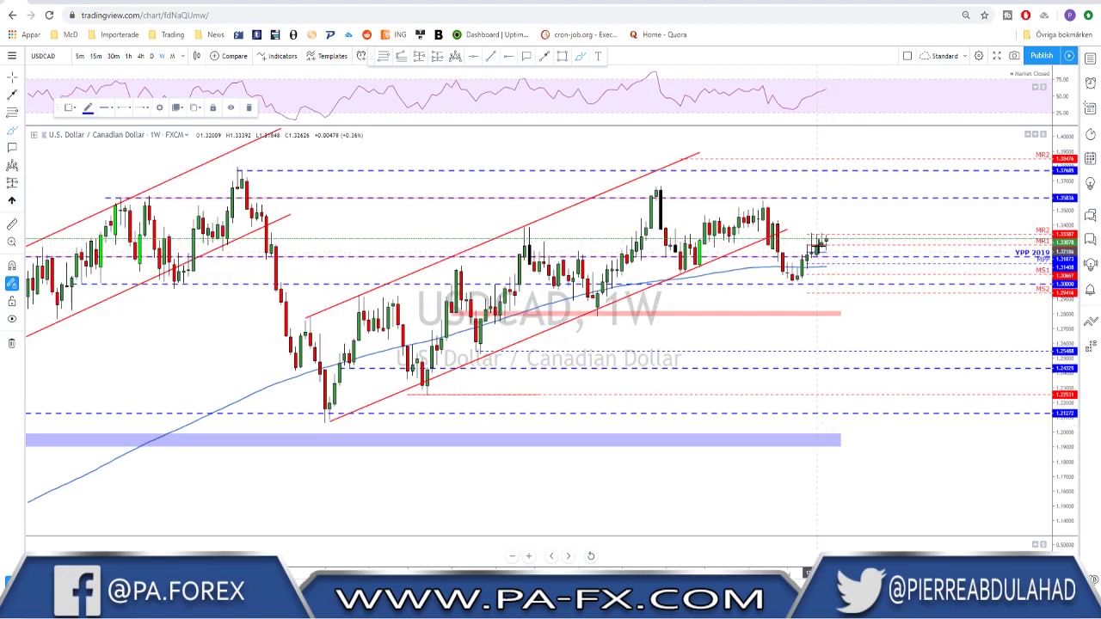
- Switch to the daily timeframe, outline the recent consolidation between MR2 and YPP 2019, and undo the outline
left_click(152, 57)
scroll(841, 209, "down", 4)
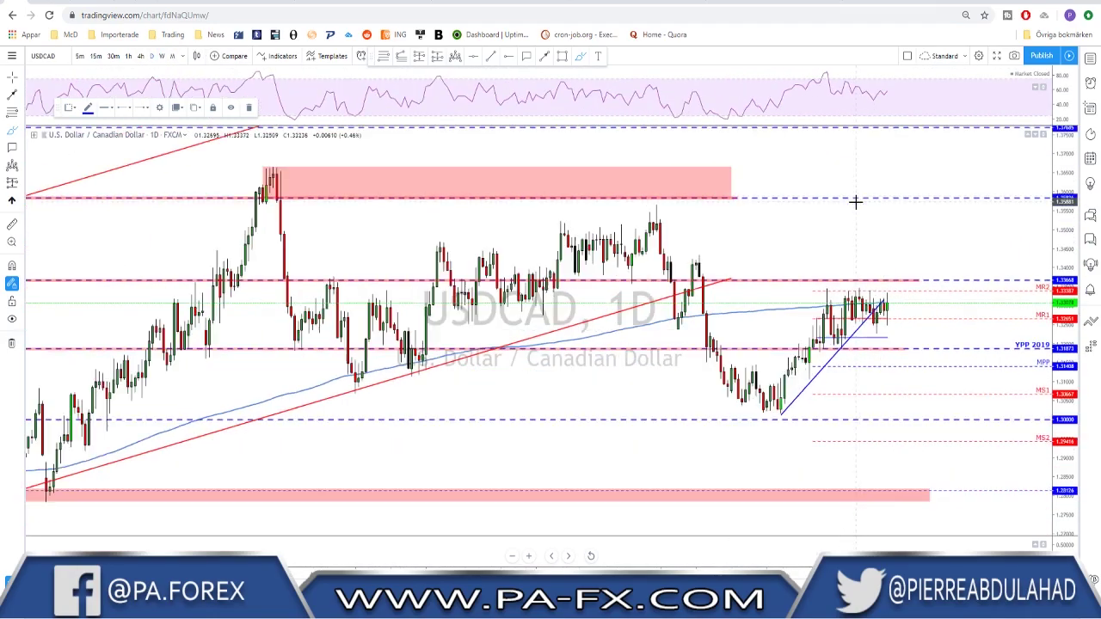
scroll(907, 195, "down", 1)
scroll(907, 199, "up", 3)
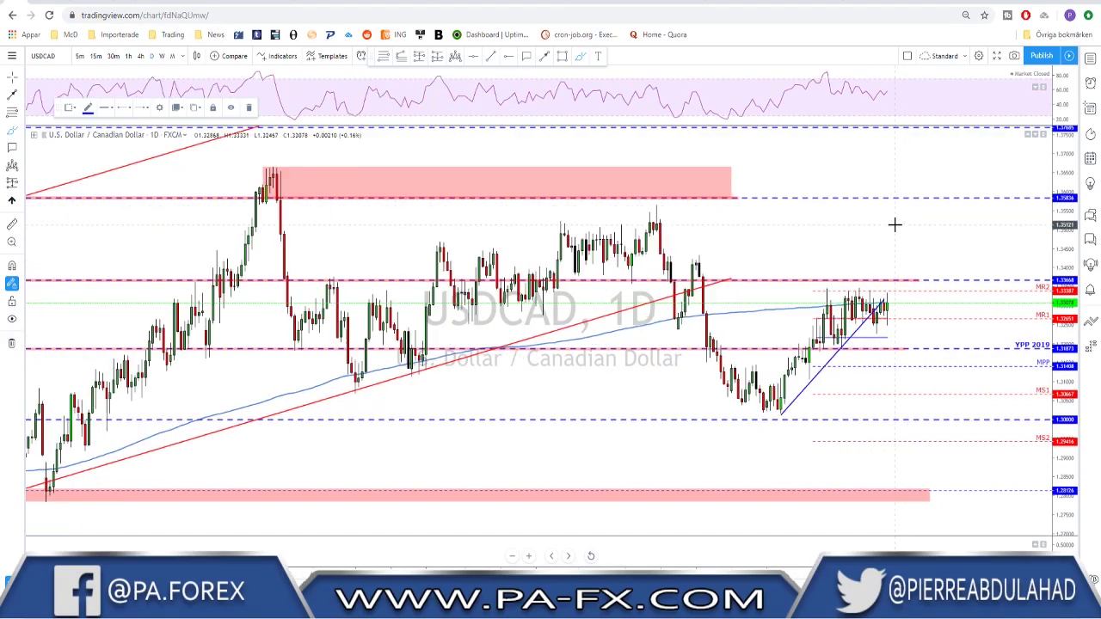
mouse_move(819, 302)
left_mouse_down()
mouse_move(871, 344)
mouse_move(900, 308)
mouse_move(895, 295)
mouse_move(818, 294)
left_mouse_up()
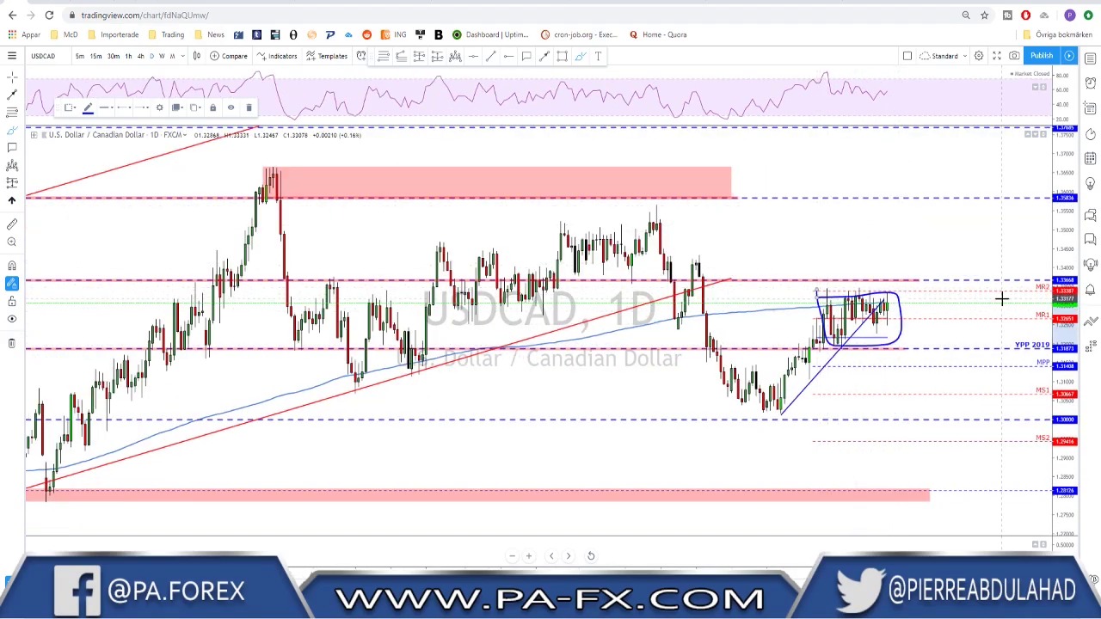
key("ctrl+z")
- Circle the recent low below the rising trendline, sketch a retest and fall to YPP 2019, and undo both drawings
scroll(947, 332, "up", 3)
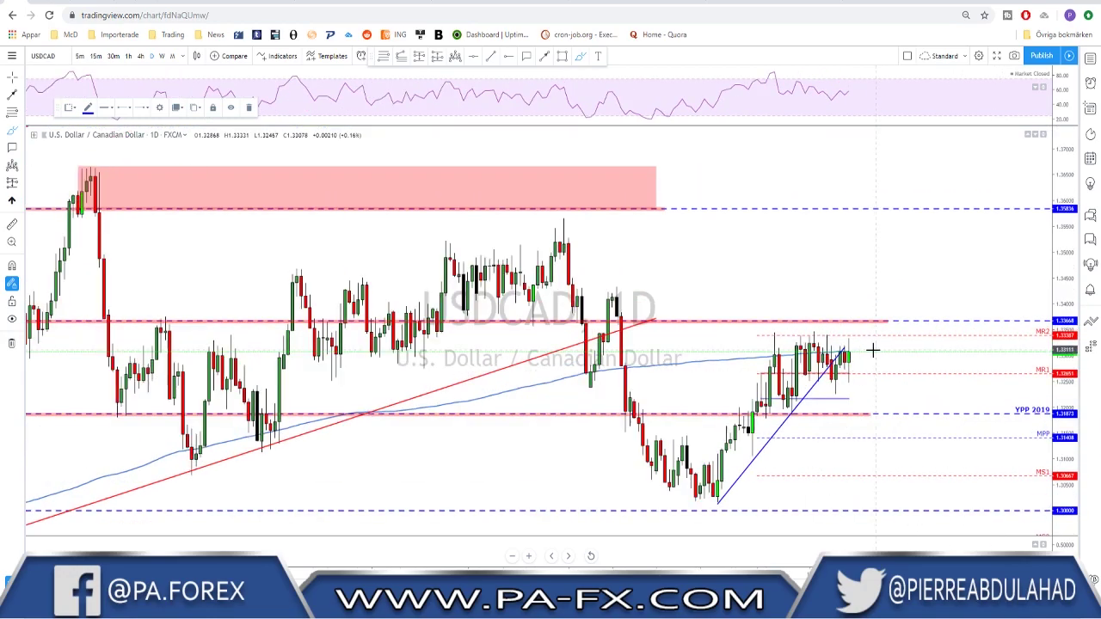
left_click_drag(828, 390, 832, 371)
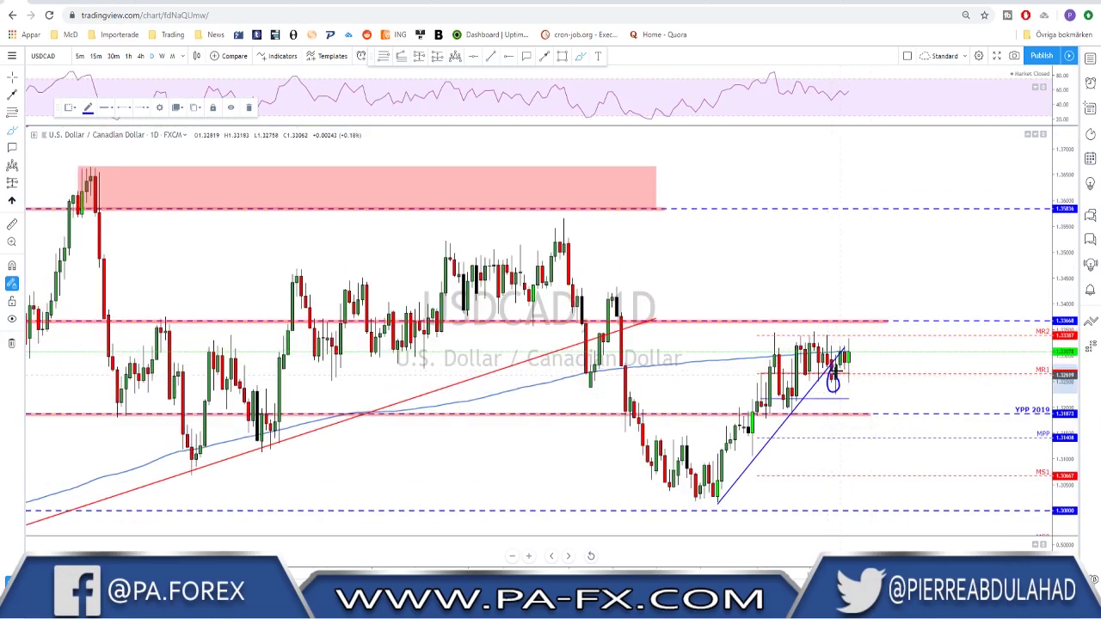
key("ctrl+z")
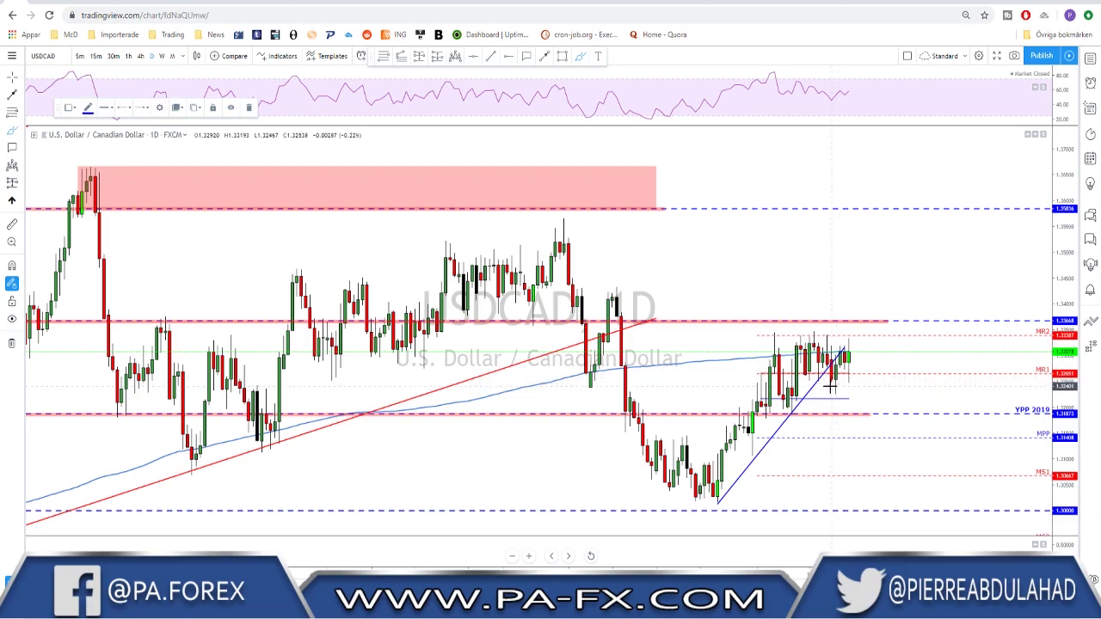
mouse_move(831, 385)
left_mouse_down()
mouse_move(839, 353)
mouse_move(854, 411)
left_mouse_up()
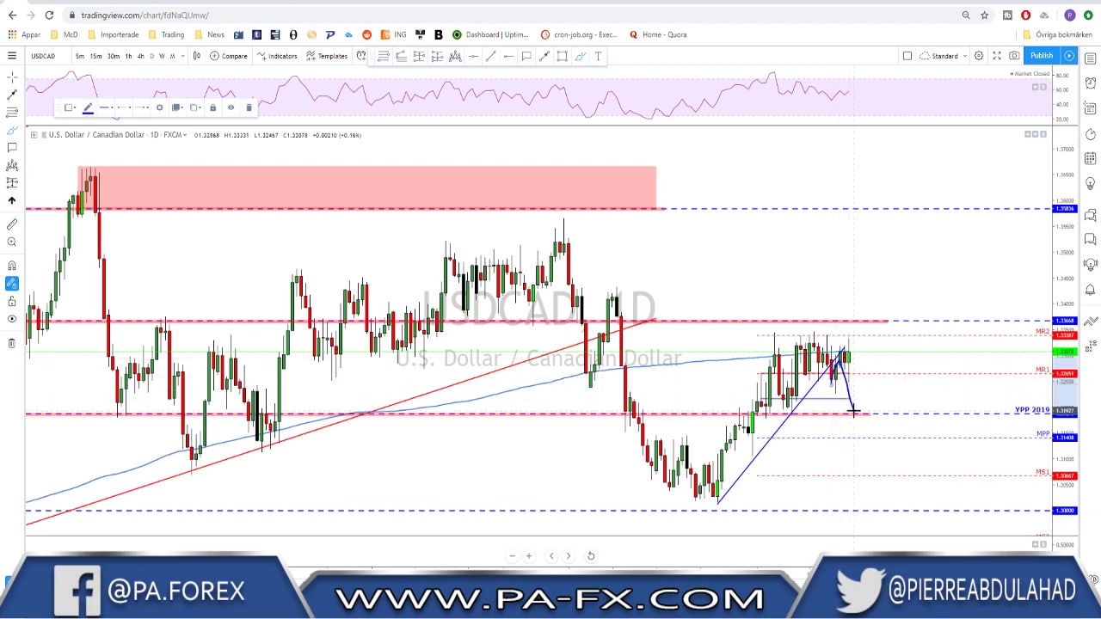
scroll(847, 392, "up", 2)
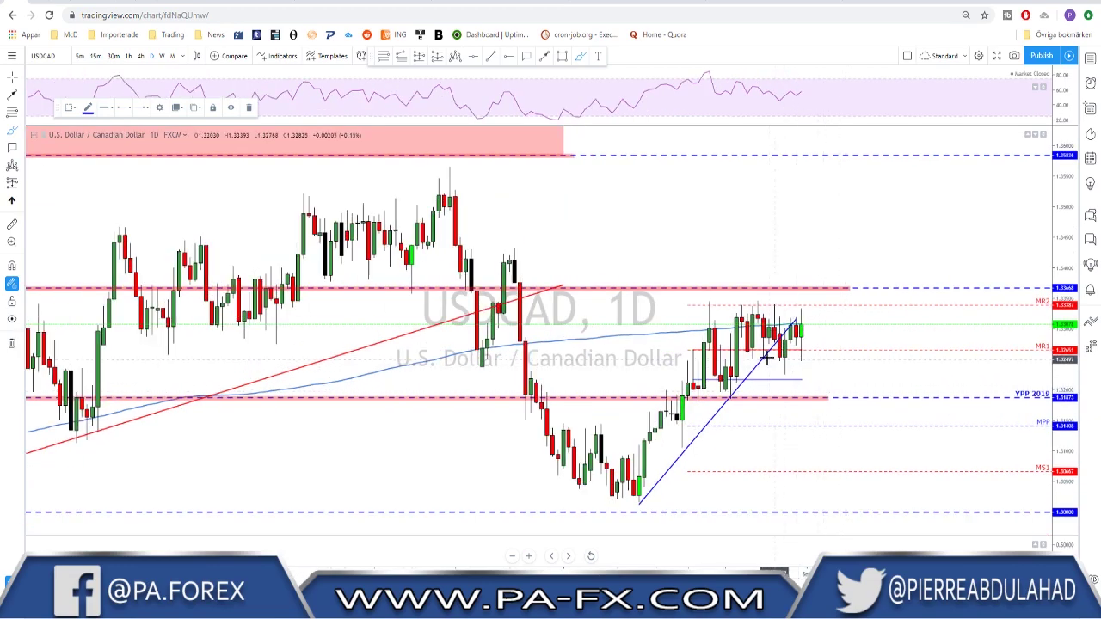
- Draw a line along MR1 and circle the latest candle wicks below it, and undo both drawings
left_click_drag(730, 355, 871, 346)
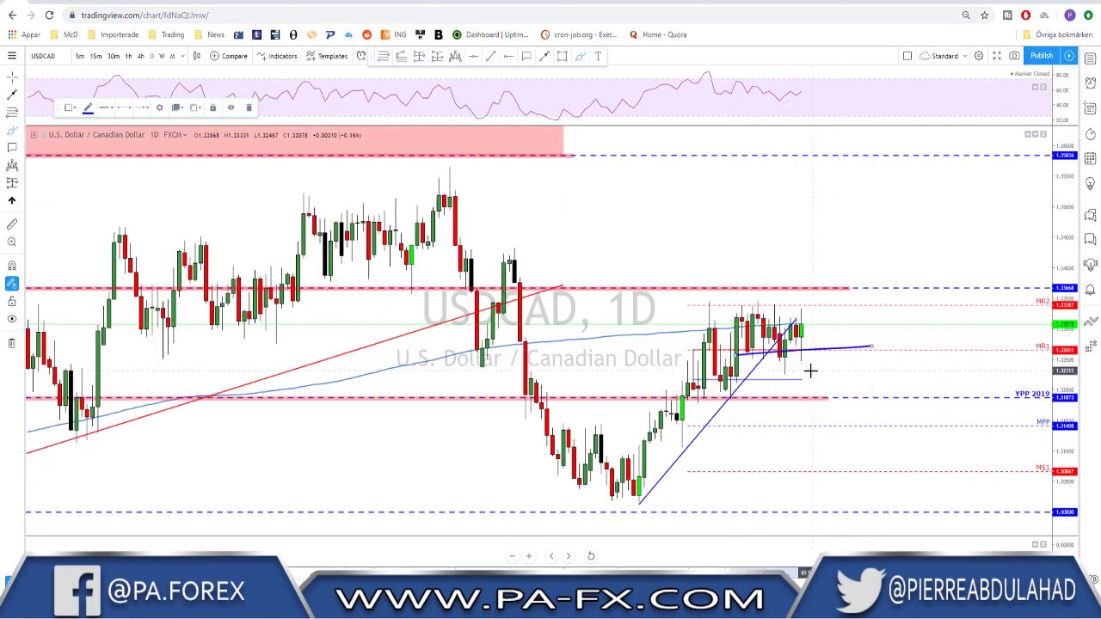
mouse_move(807, 368)
left_mouse_down()
mouse_move(787, 361)
mouse_move(796, 351)
left_mouse_up()
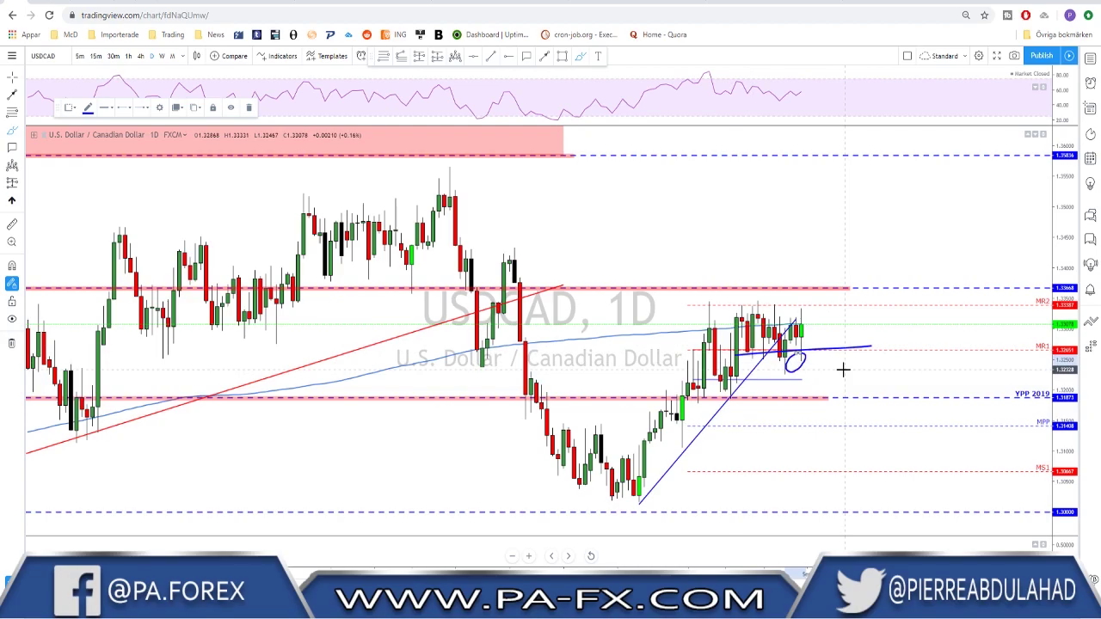
key("ctrl+z")
key("ctrl+z")
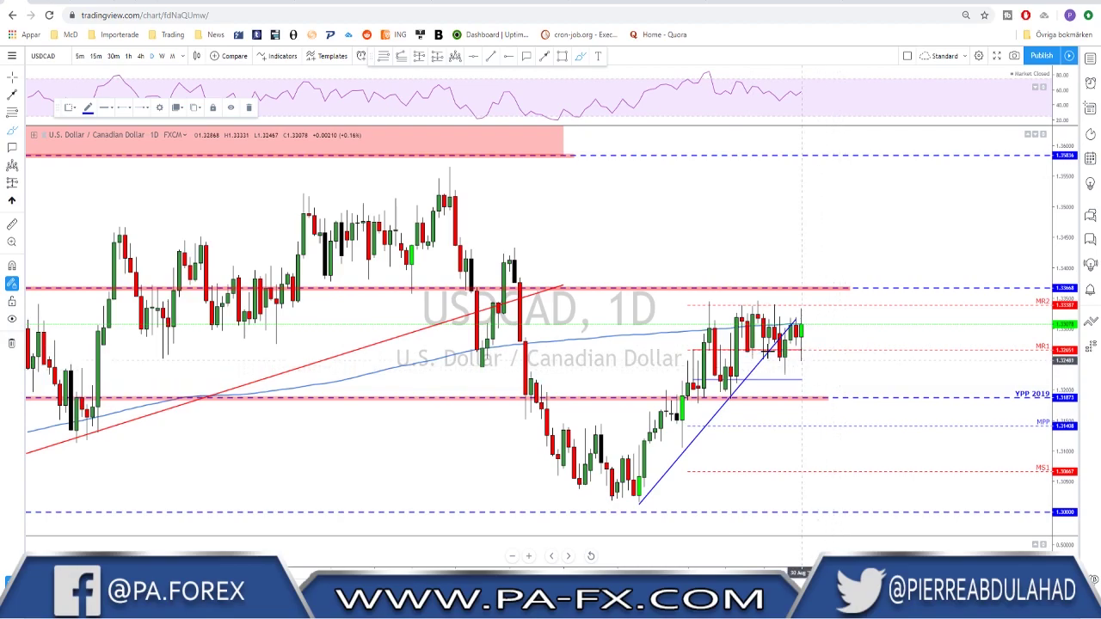
- Switch to the 4-hour timeframe and mark the consolidation range with horizontal lines at about 1.334 and 1.322
left_click(141, 56)
scroll(947, 288, "down", 3)
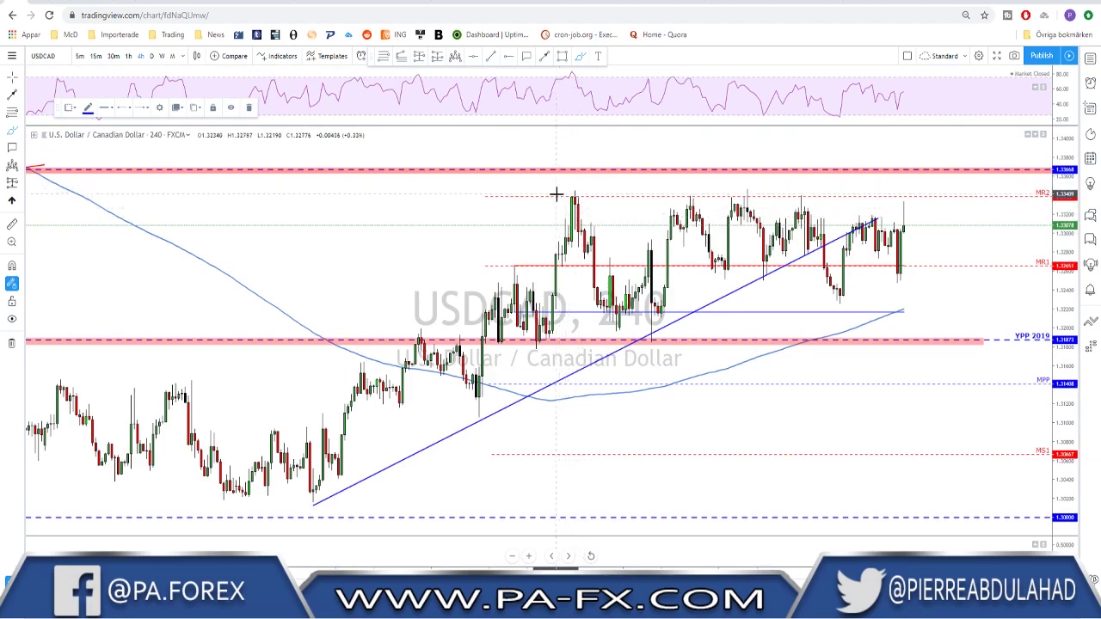
left_click_drag(557, 194, 940, 195)
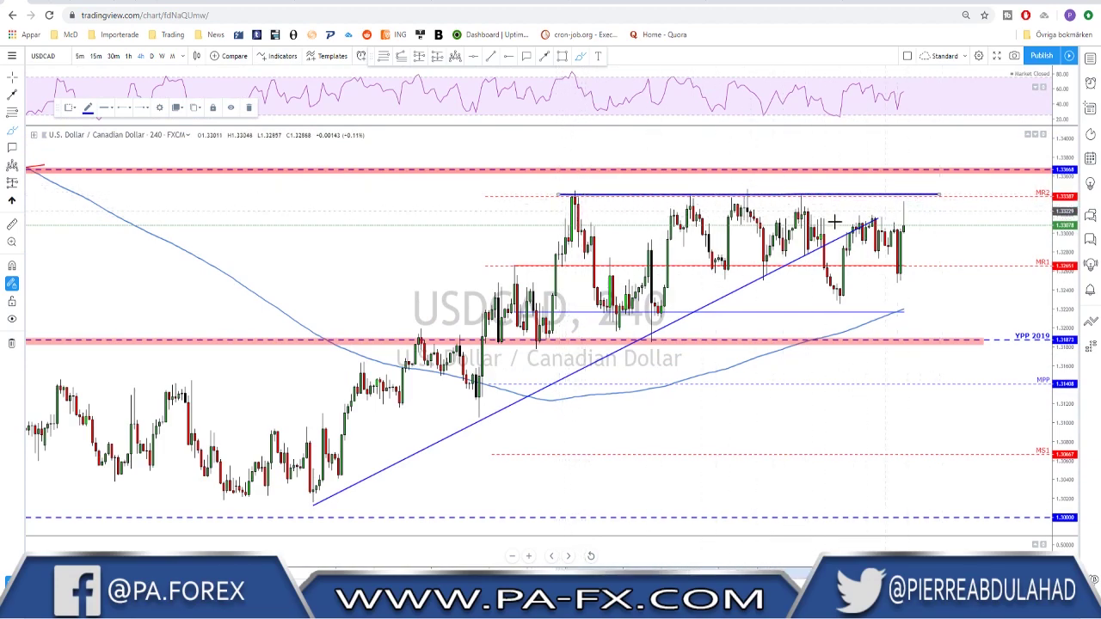
left_click_drag(516, 311, 984, 312)
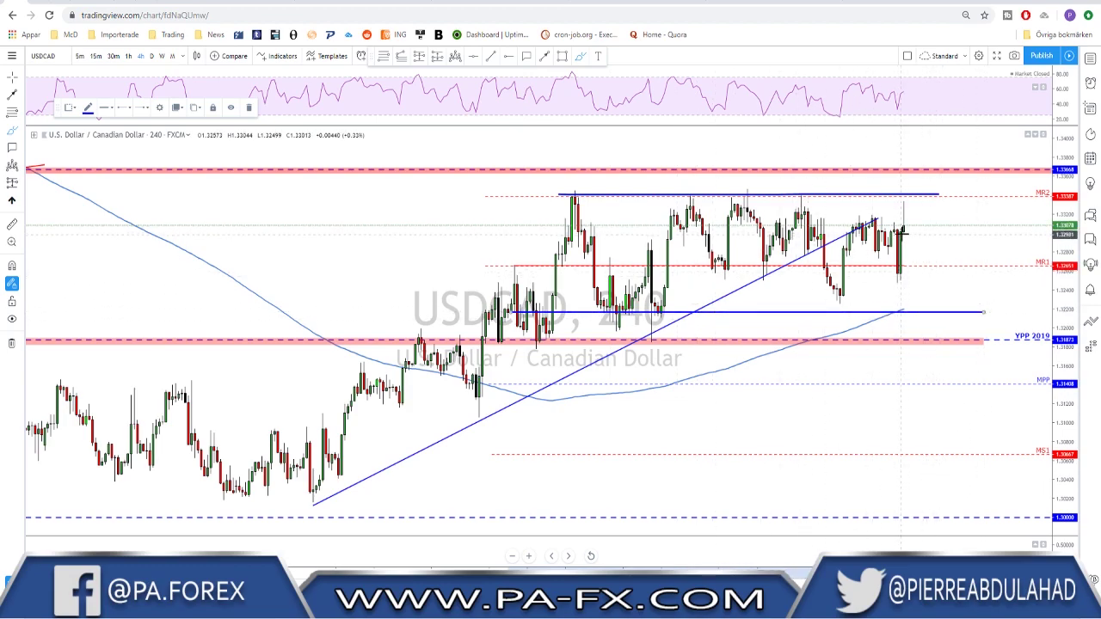
- Sketch a rise to MR2 and a fall to the range's lower line, circle the four highs at MR2, and delete these sketches
mouse_move(905, 229)
left_mouse_down()
mouse_move(914, 198)
mouse_move(949, 311)
left_mouse_up()
mouse_move(568, 186)
left_mouse_down()
mouse_move(580, 181)
mouse_move(570, 184)
left_mouse_up()
mouse_move(698, 188)
left_mouse_down()
mouse_move(665, 208)
mouse_move(697, 190)
mouse_move(798, 187)
left_mouse_up()
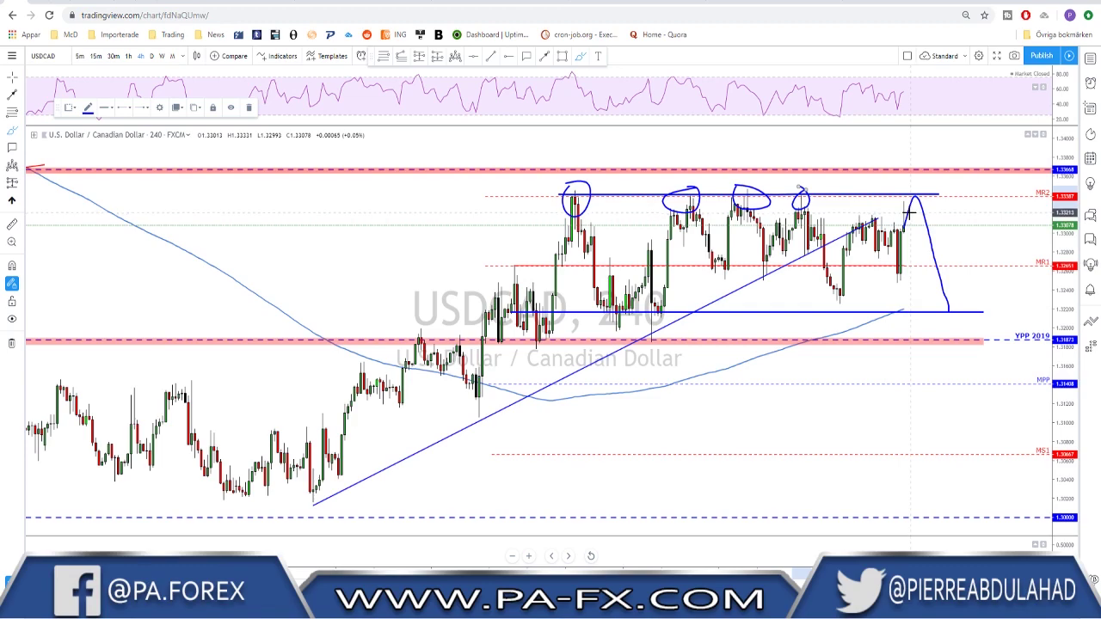
key("Delete")
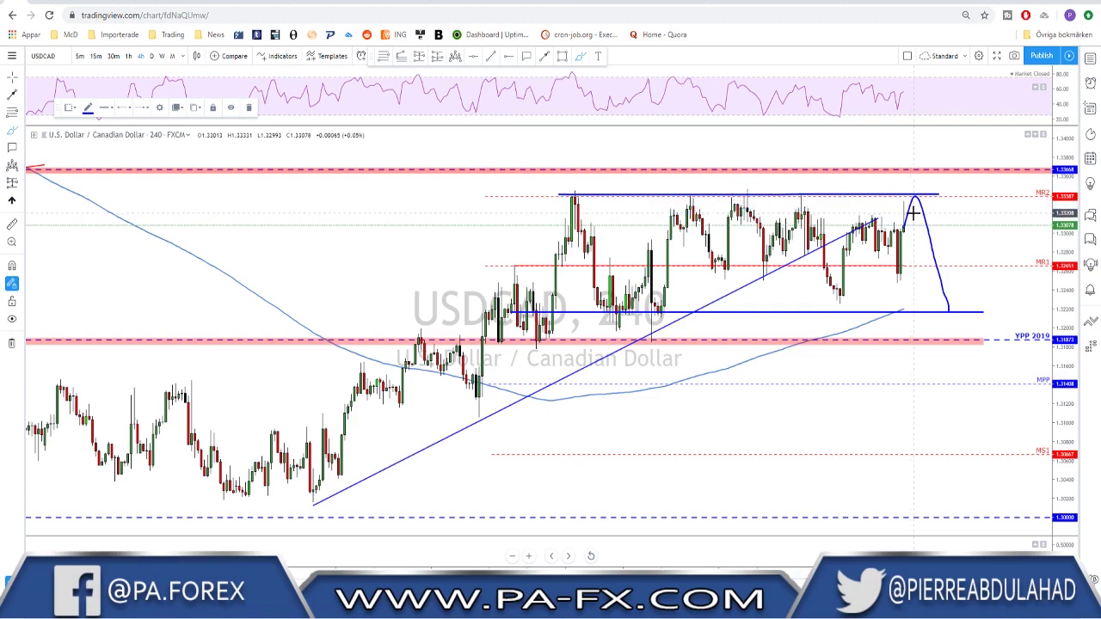
key("Delete")
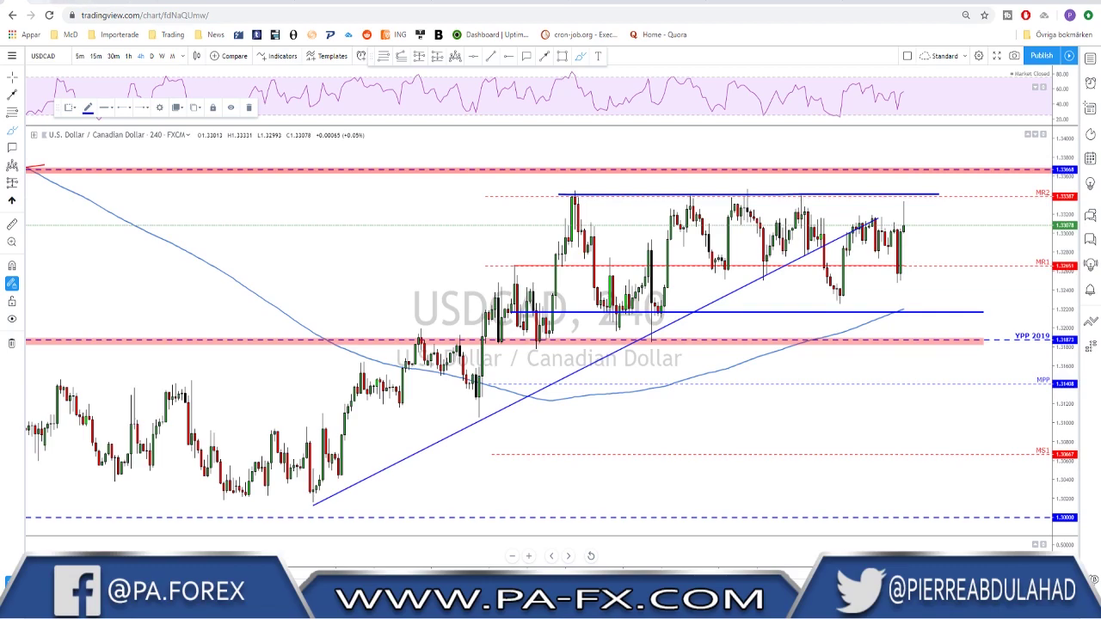
- Check the week's CAD rate decision and employment events in the Forex Factory calendar, and return to the USDCAD chart
key("ctrl+Tab")
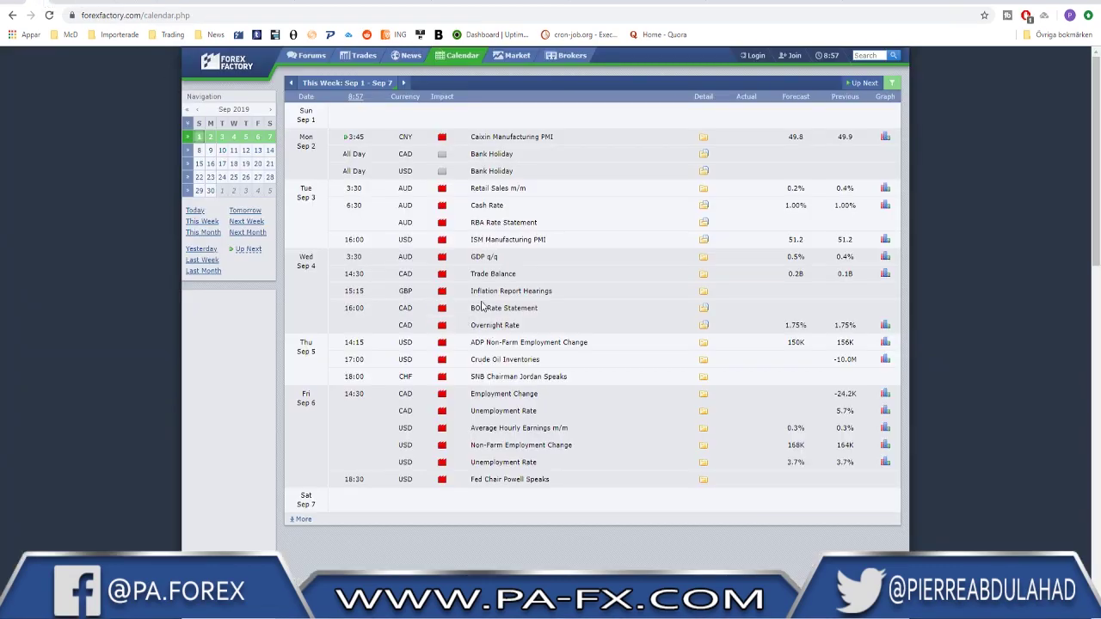
left_click_drag(469, 311, 567, 315)
left_click(470, 329)
left_click_drag(465, 400, 591, 394)
left_click(15, 1)
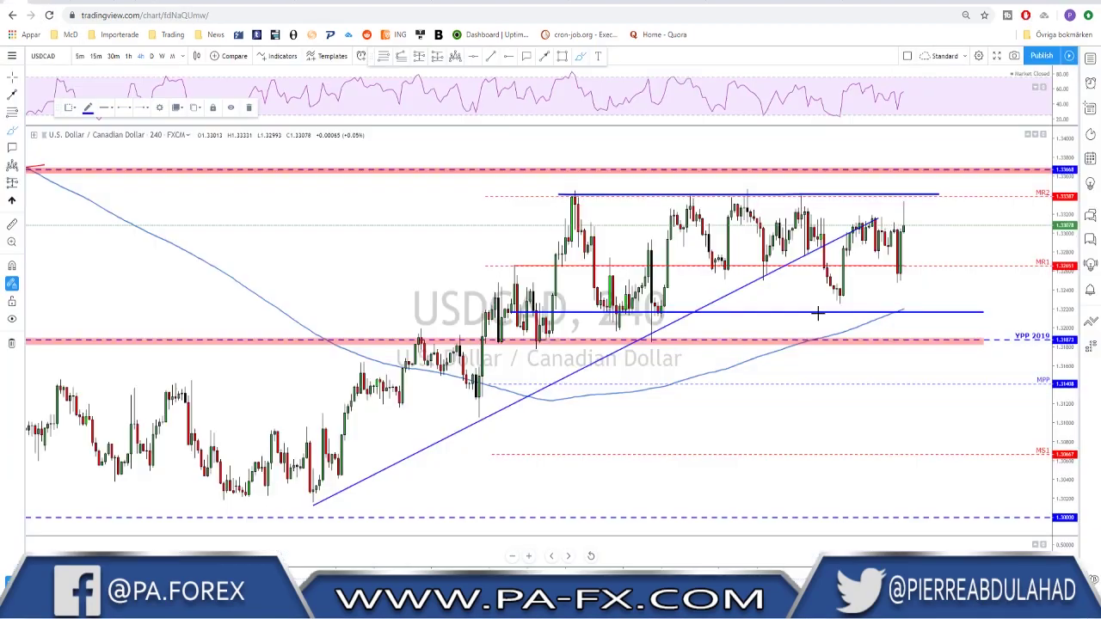
- Sketch an upward breakout with a retest and rally to about 1.353, and a downward breakout with a retest and fall below MPP
scroll(947, 293, "down", 5)
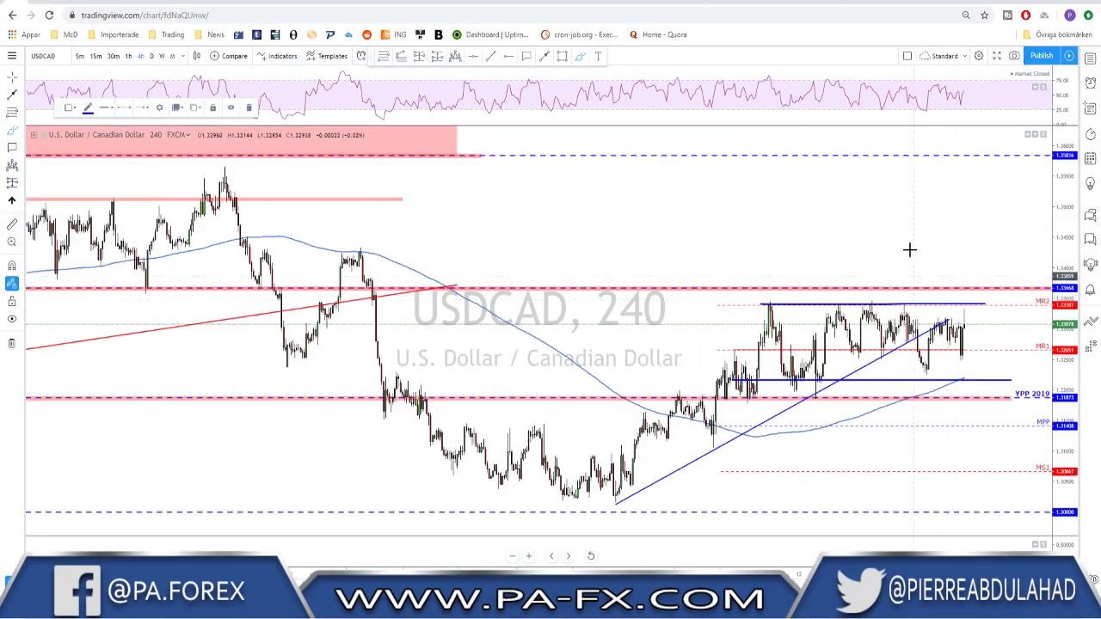
left_click_drag(917, 238, 814, 233)
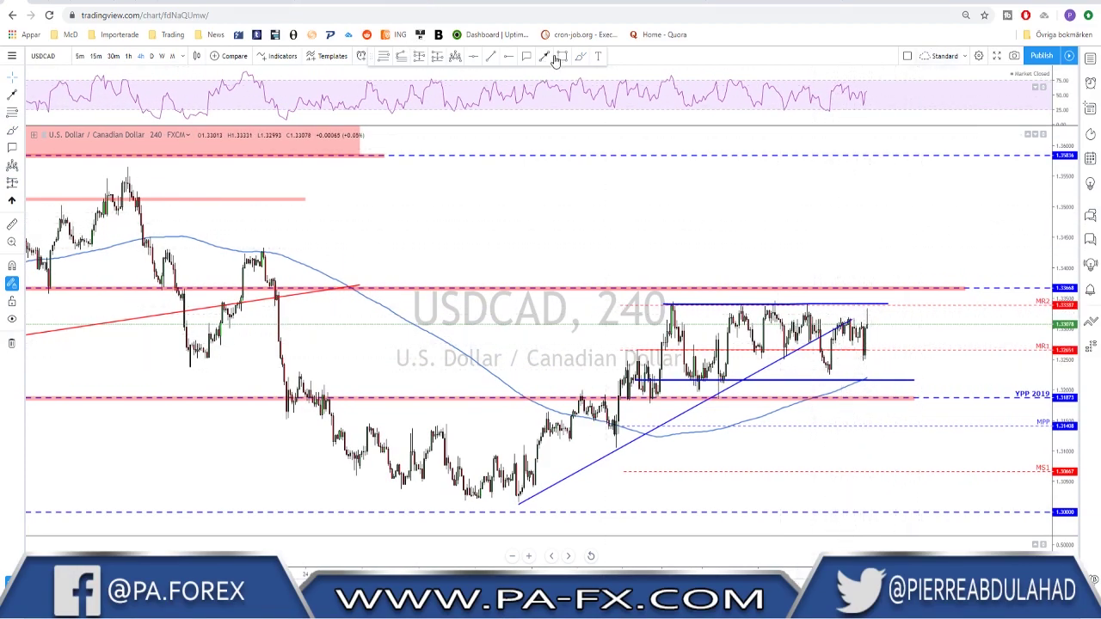
left_click(582, 57)
mouse_move(866, 332)
left_mouse_down()
mouse_move(879, 269)
mouse_move(889, 301)
mouse_move(909, 185)
left_mouse_up()
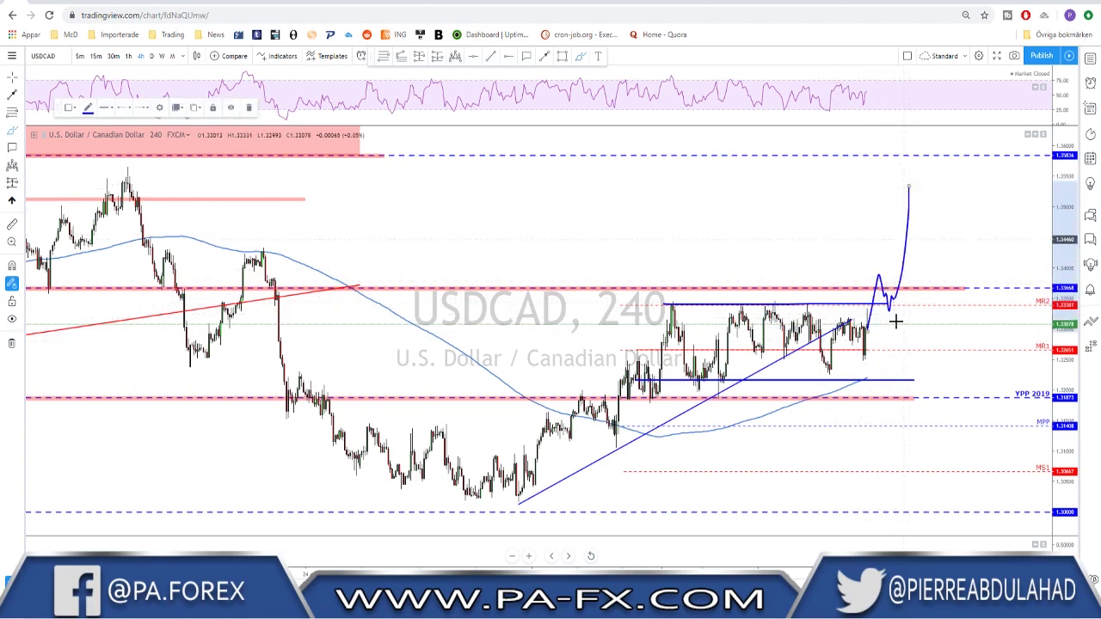
left_click_drag(869, 368, 915, 435)
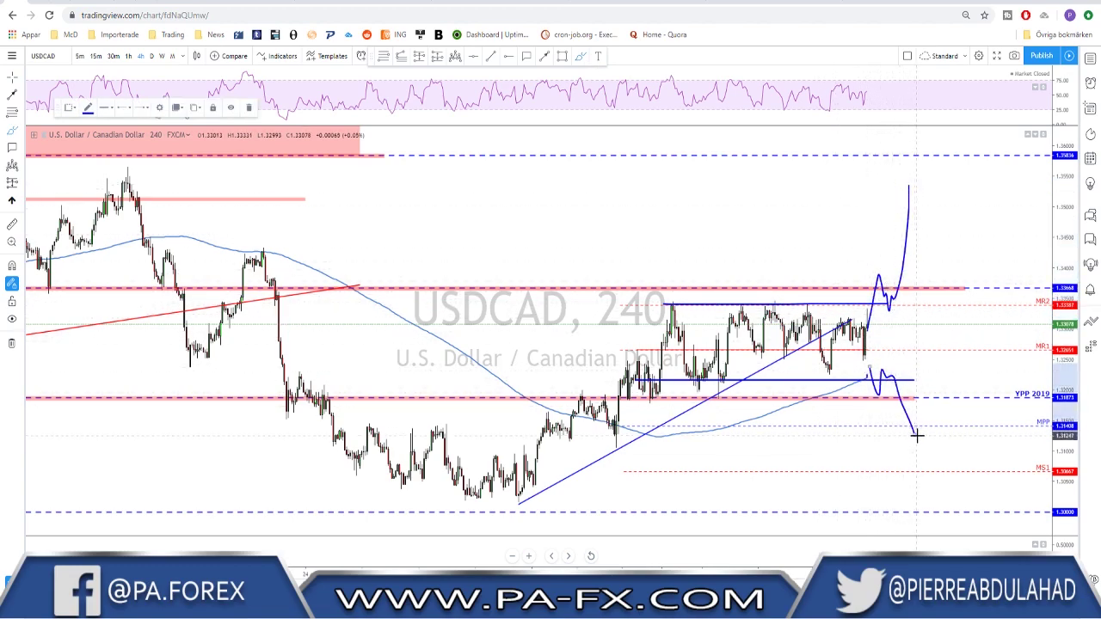
- Undo the two breakout sketches on the USDCAD 4-hour chart
key("ctrl+z")
key("ctrl+z")
scroll(922, 364, "down", 4)
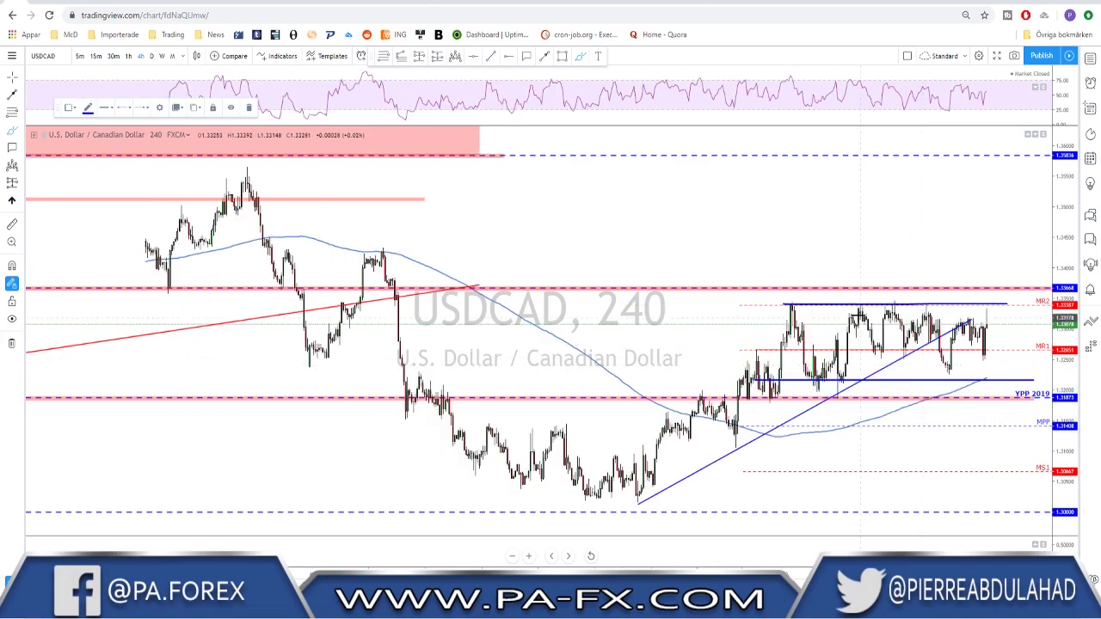
- Sketch the fall from about 1.352 to the 1.30 area, the rebound to MR2 and a further drop to about 1.292, and undo it
scroll(858, 296, "down", 5)
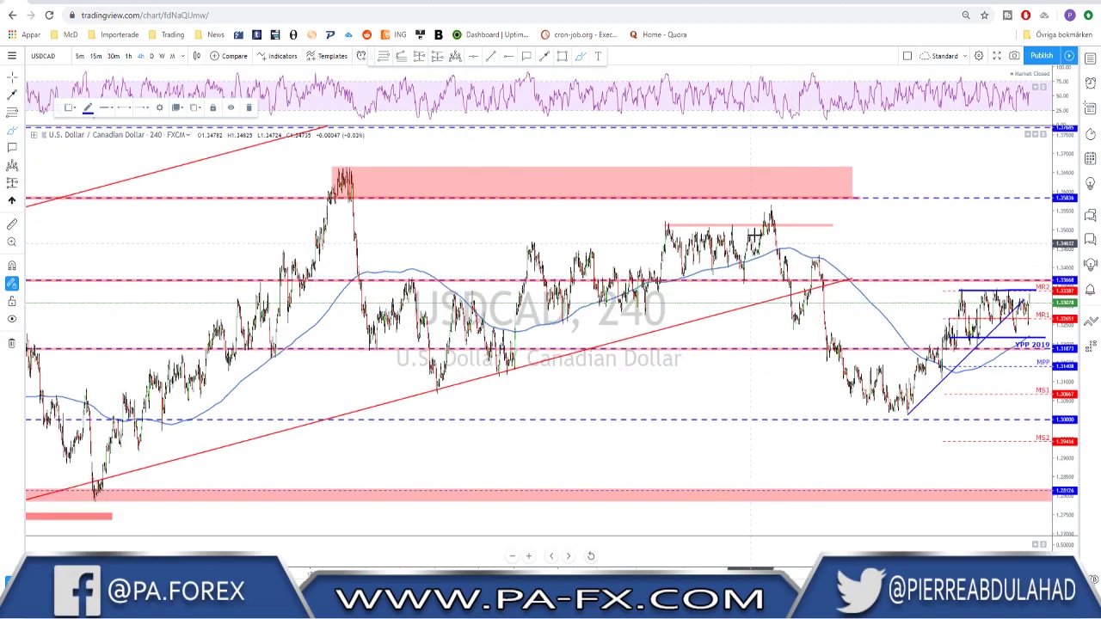
mouse_move(764, 222)
left_mouse_down()
mouse_move(874, 392)
mouse_move(936, 371)
mouse_move(989, 297)
mouse_move(1043, 452)
left_mouse_up()
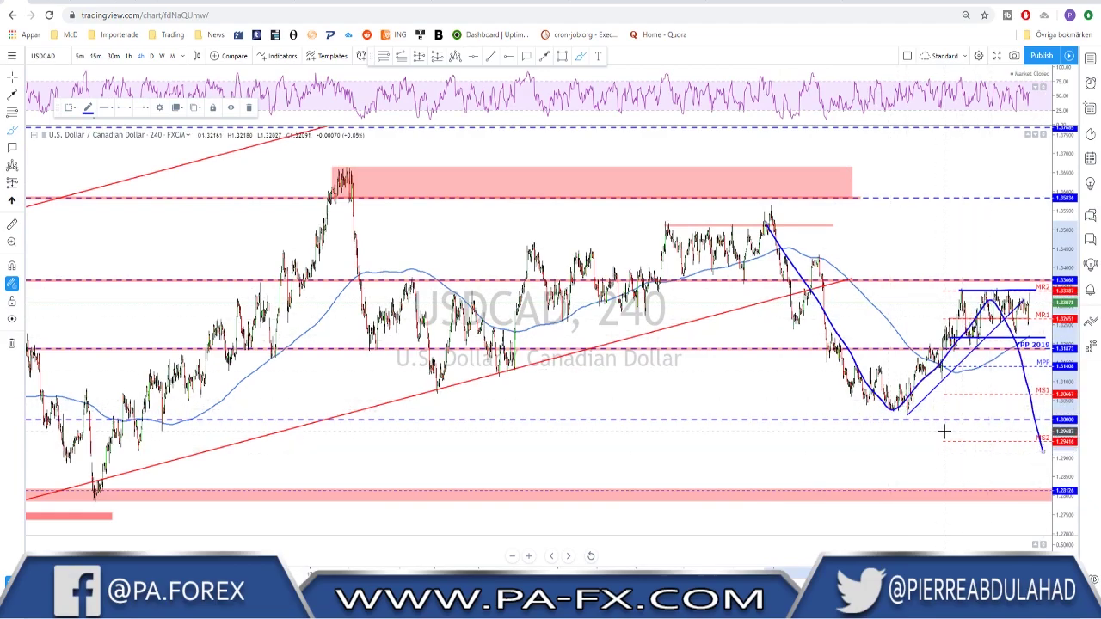
key("ctrl+z")
scroll(871, 417, "up", 5)
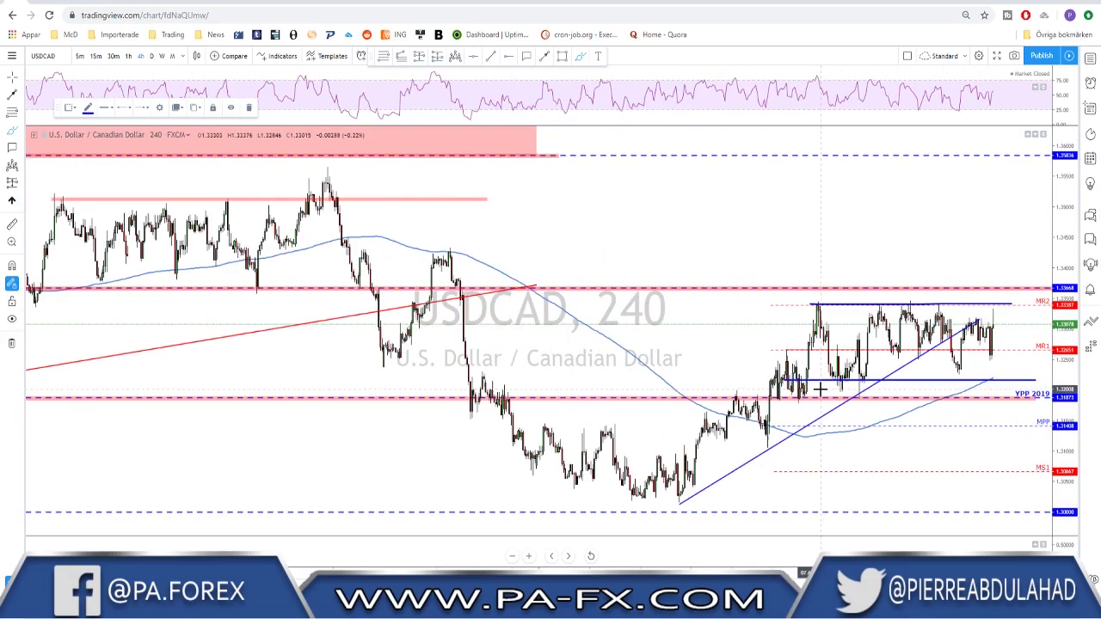
- Delete the rising trend line beneath the recent USDCAD rally and bring the consolidation range back into view
left_click(900, 375)
key("Delete")
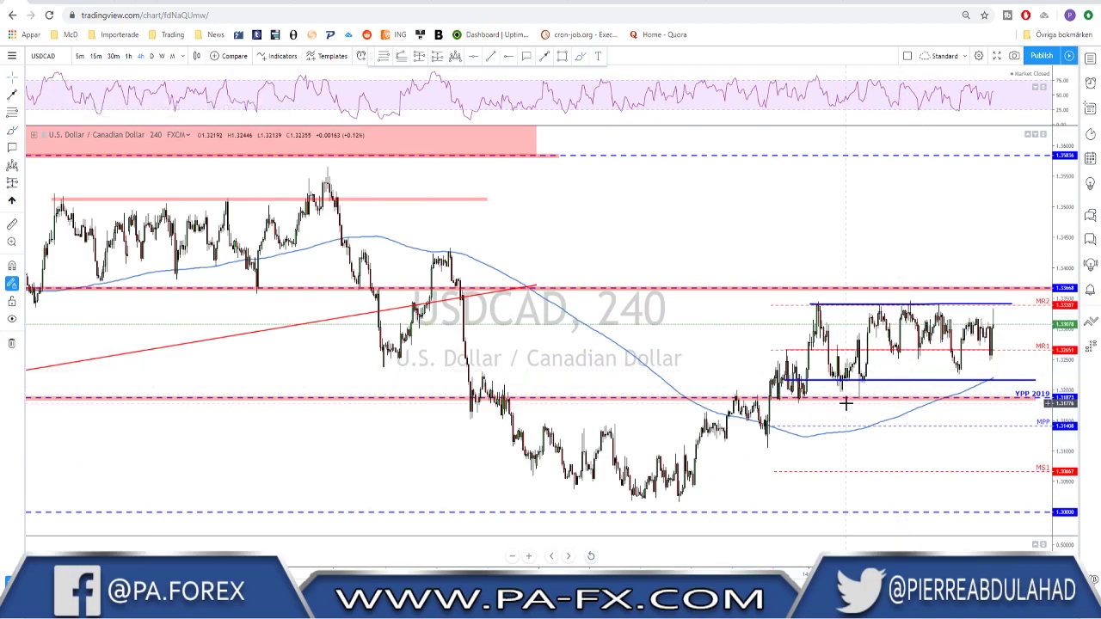
scroll(896, 372, "up", 2)
left_click_drag(895, 370, 840, 369)
scroll(794, 362, "down", 2)
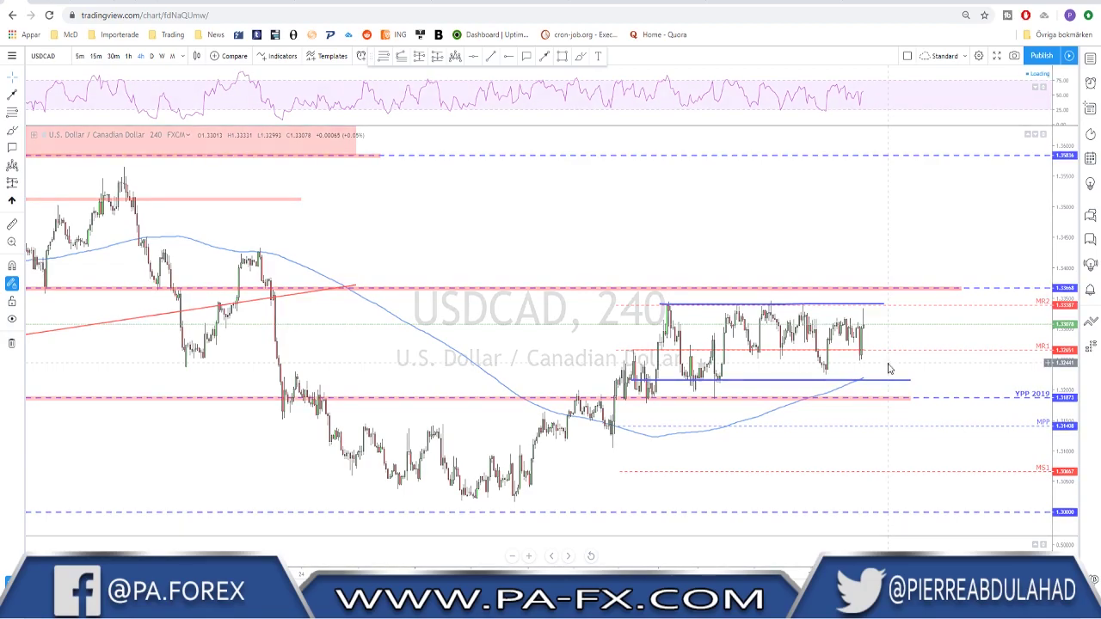
- Switch to the AUDUSD chart, set it to the monthly timeframe and examine the long-term decline
key("Down")
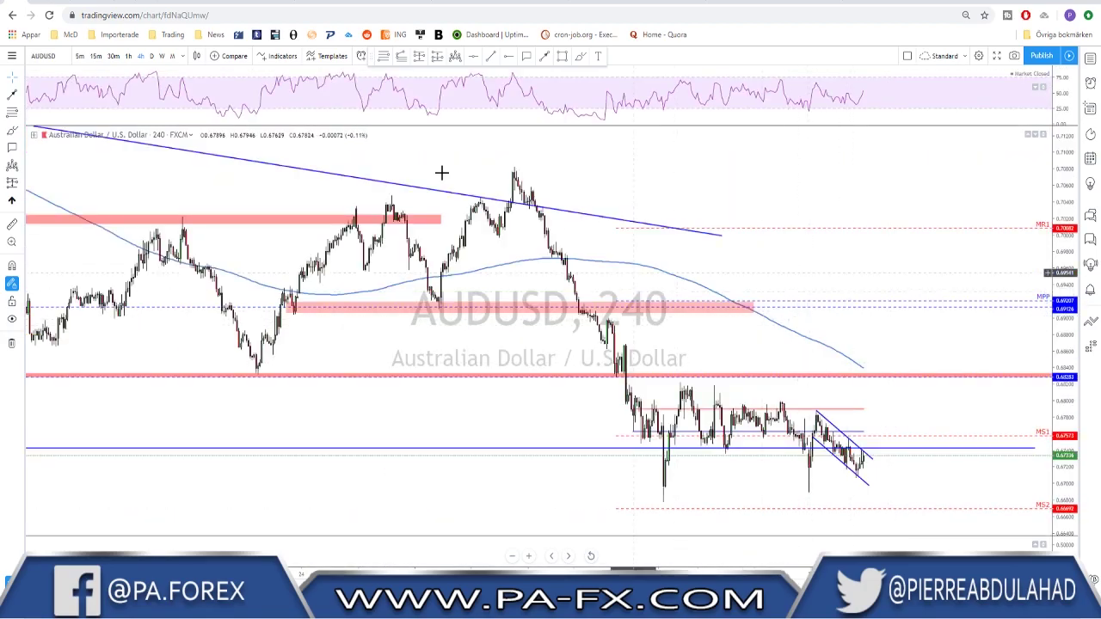
left_click(171, 56)
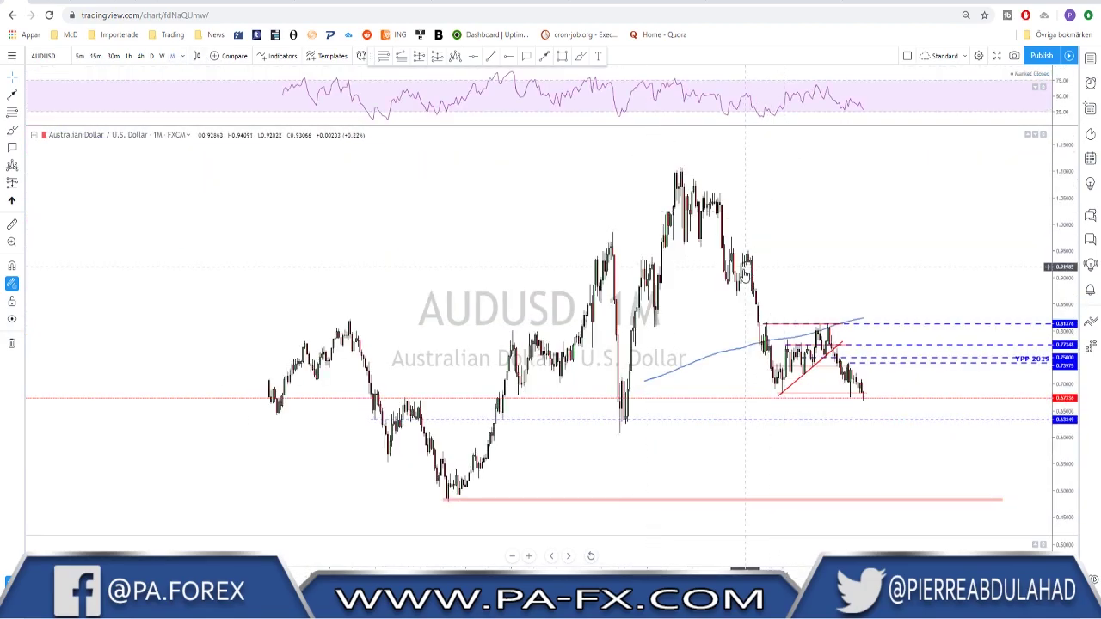
scroll(740, 275, "up", 4)
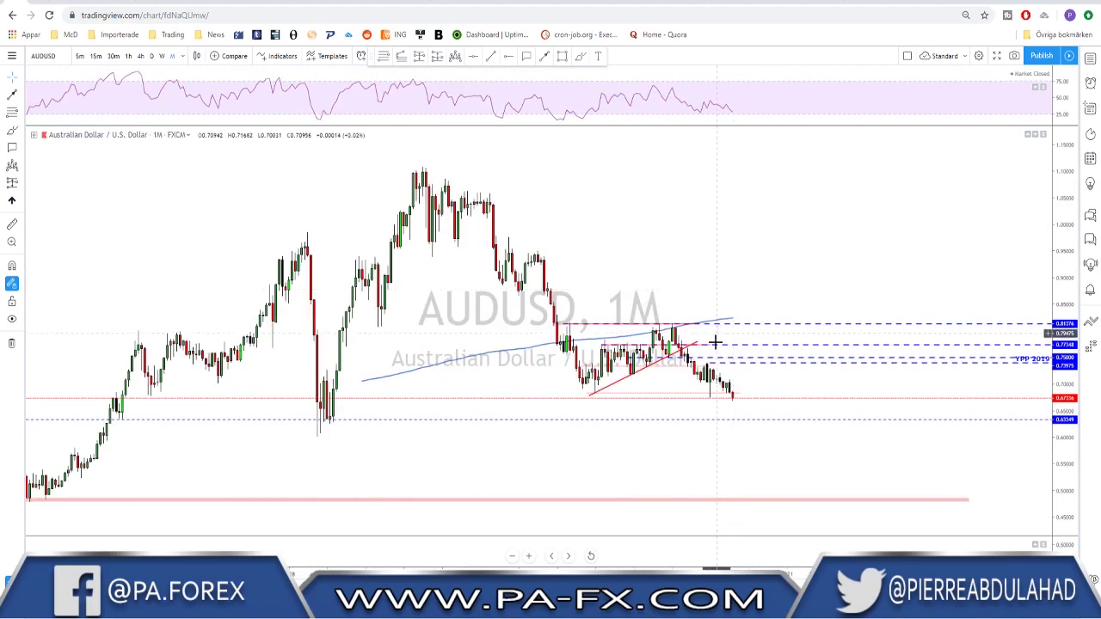
scroll(719, 344, "up", 3)
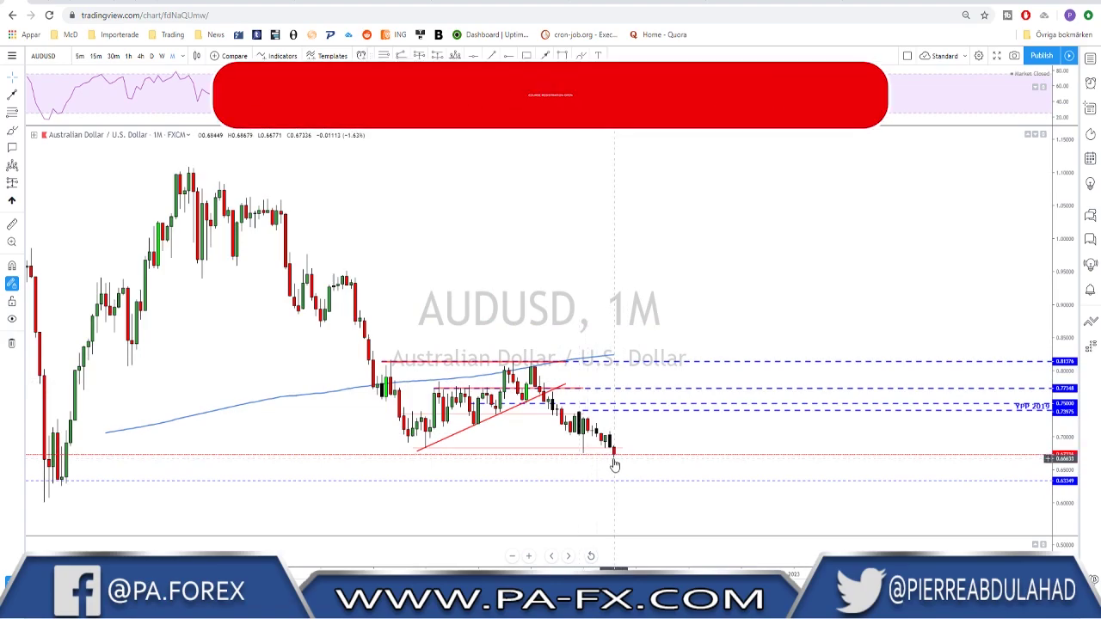
scroll(725, 425, "down", 5)
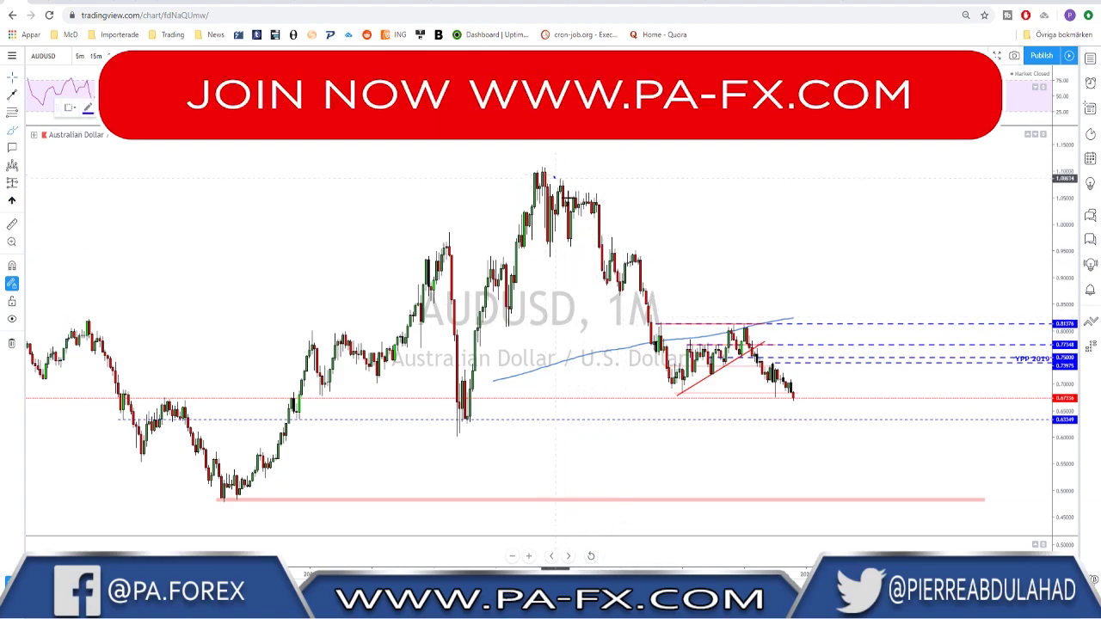
- Sketch the monthly decline from about 1.086, its correction and a continuation to about 0.62, mark the low near 0.6335, and undo the sketches
mouse_move(554, 178)
left_mouse_down()
mouse_move(656, 358)
mouse_move(677, 387)
mouse_move(696, 380)
left_mouse_up()
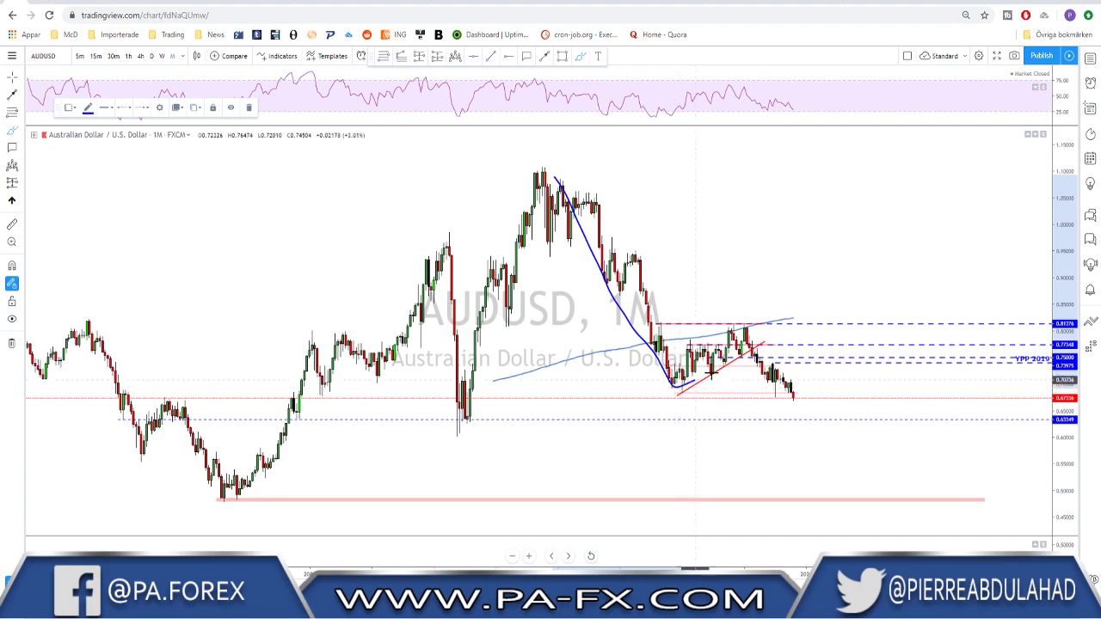
mouse_move(745, 327)
left_mouse_down()
mouse_move(781, 399)
mouse_move(803, 401)
mouse_move(818, 428)
left_mouse_up()
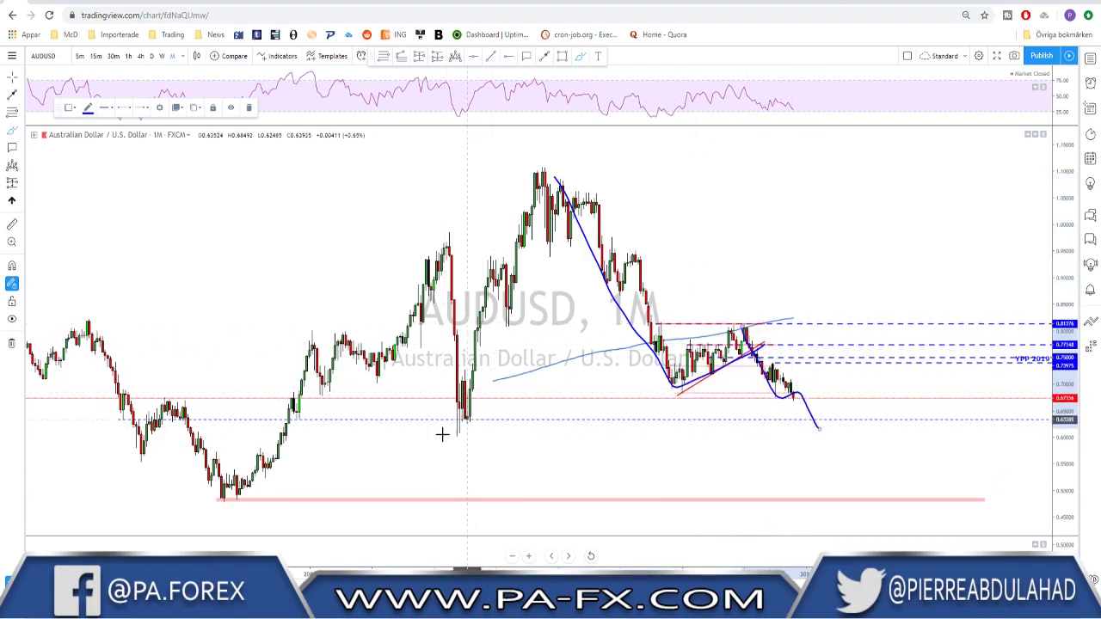
left_click_drag(442, 435, 463, 421)
key("ctrl+z")
key("ctrl+z")
key("ctrl+z")
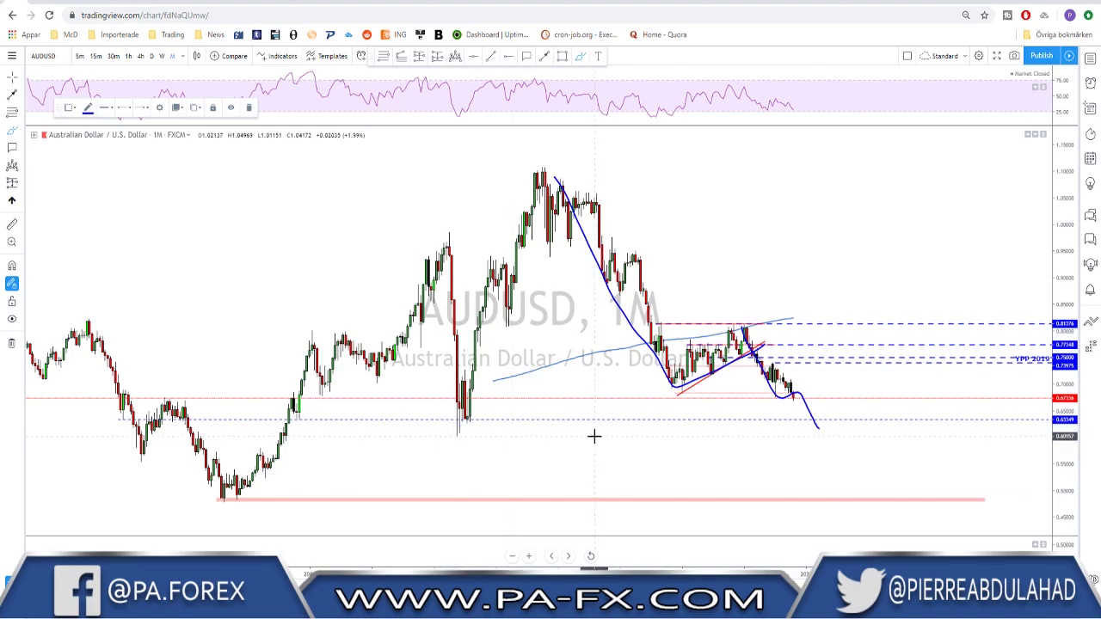
- Switch AUDUSD to the weekly timeframe and examine price around the horizontal support between MS1 and MS2
scroll(772, 407, "up", 2)
scroll(717, 437, "up", 2)
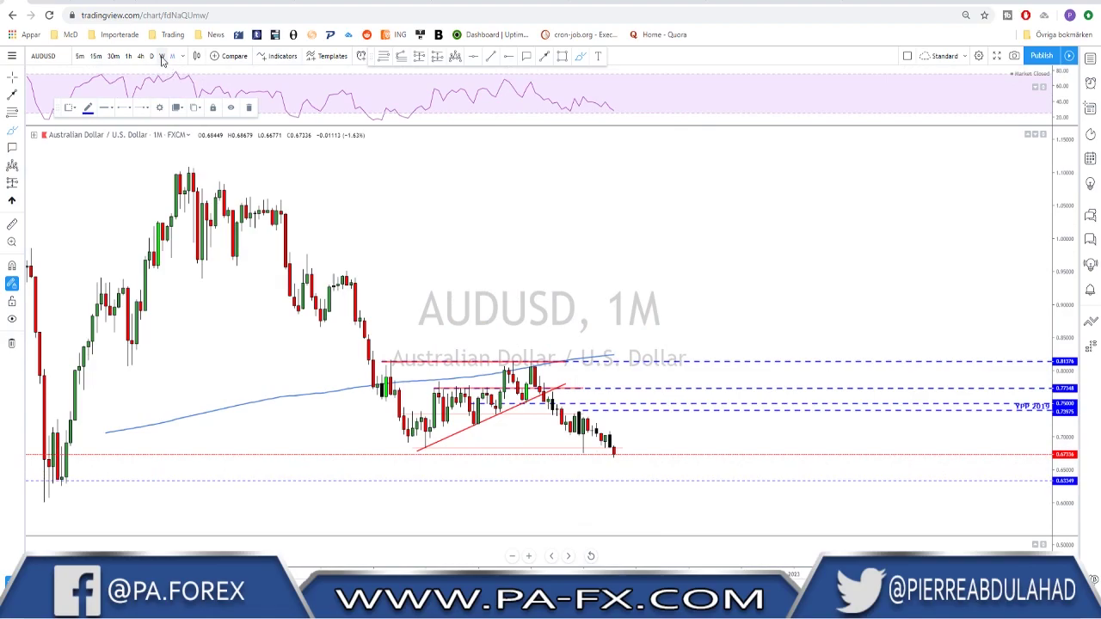
left_click(162, 56)
scroll(720, 354, "up", 3)
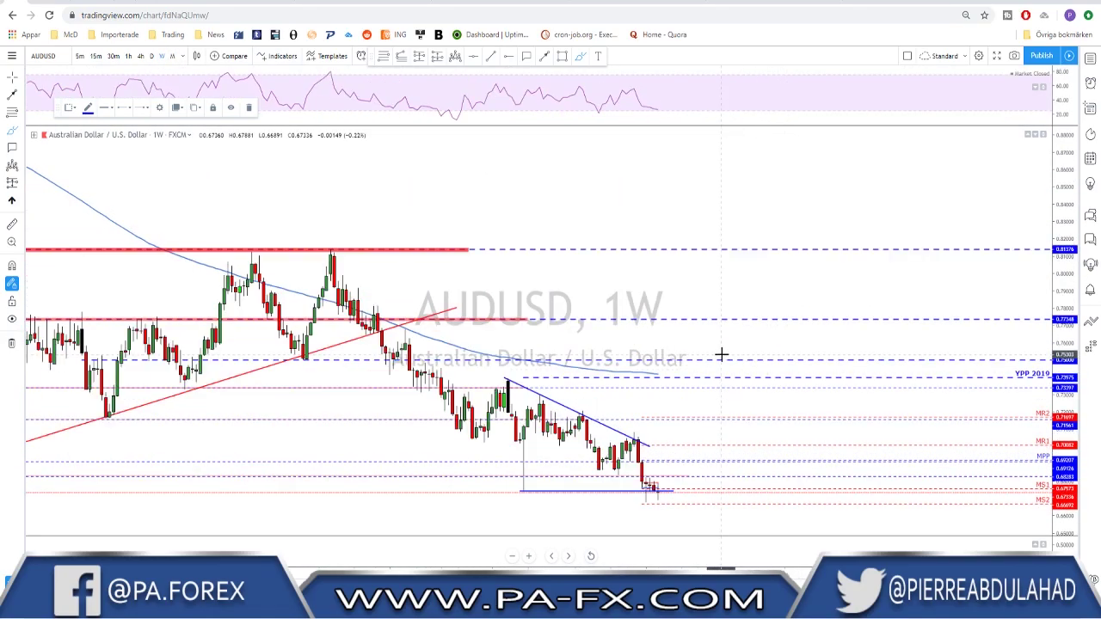
scroll(823, 416, "up", 3)
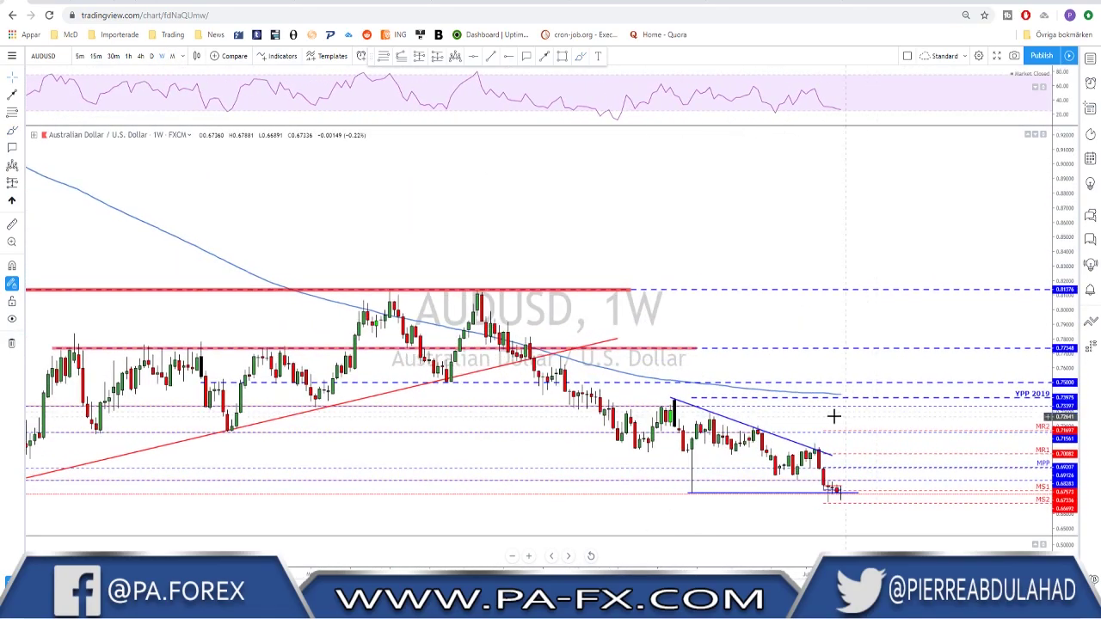
- Circle the latest weekly candles at the horizontal support line with the Brush tool, and undo the circle
left_click(580, 57)
mouse_move(704, 413)
left_mouse_down()
mouse_move(693, 435)
mouse_move(704, 478)
mouse_move(703, 416)
left_mouse_up()
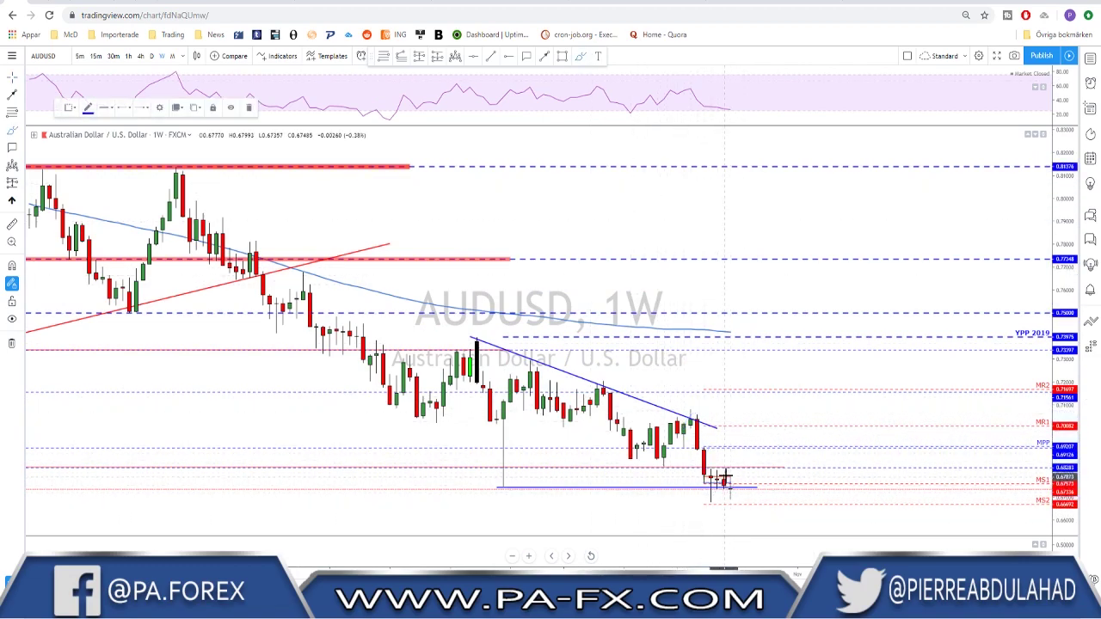
left_click_drag(711, 465, 726, 508)
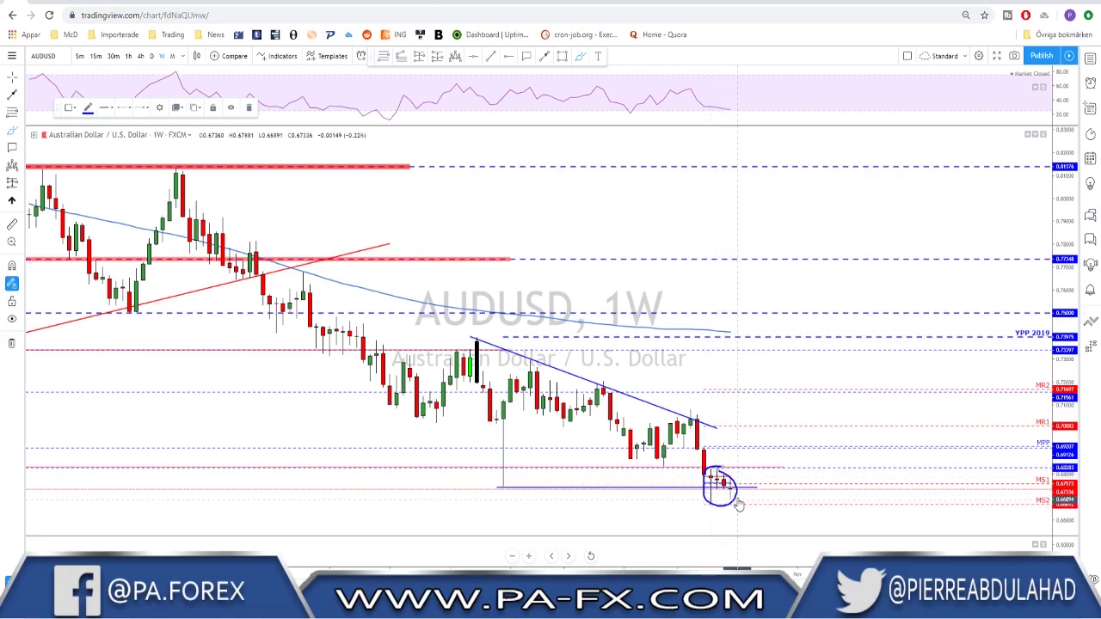
key("ctrl+z")
scroll(797, 491, "down", 1)
scroll(776, 480, "down", 3)
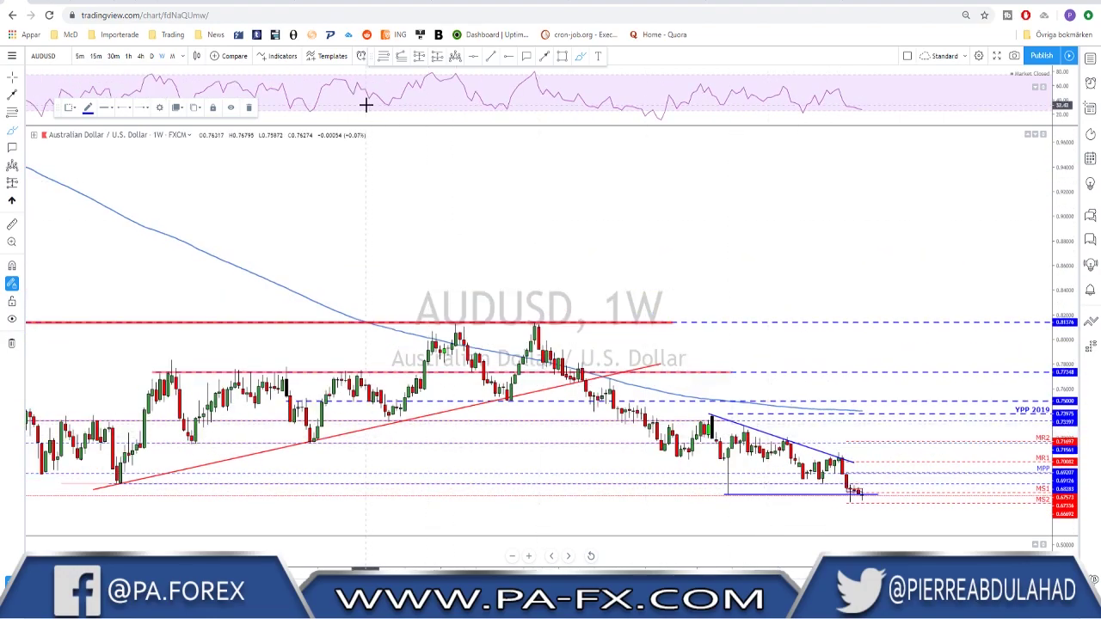
- Switch AUDUSD to the daily timeframe and focus on the latest candles around MS1
left_click(152, 56)
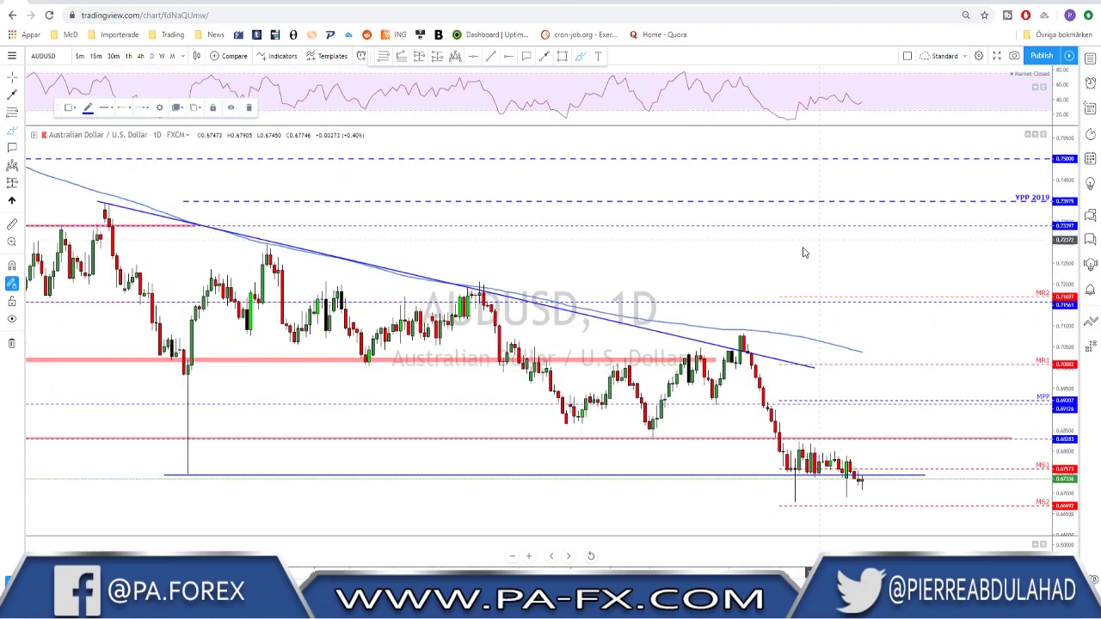
scroll(801, 248, "up", 2)
scroll(777, 398, "up", 2)
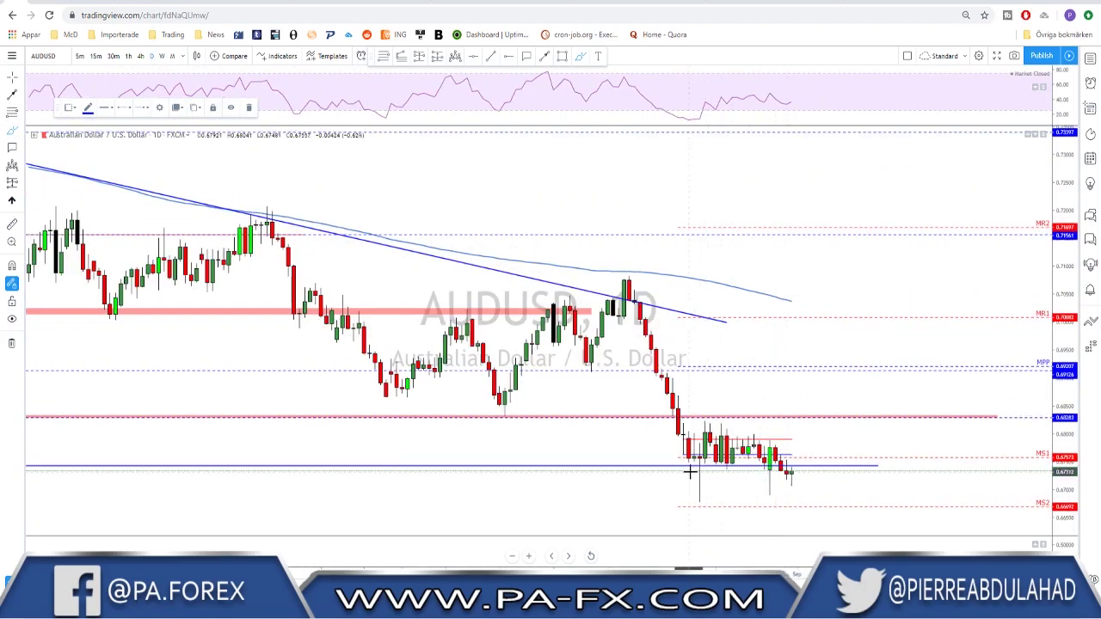
- Sketch range lines at about 0.680 and 0.673 and a rebound to about 0.680 on the daily chart, and undo them
left_click_drag(688, 434, 841, 433)
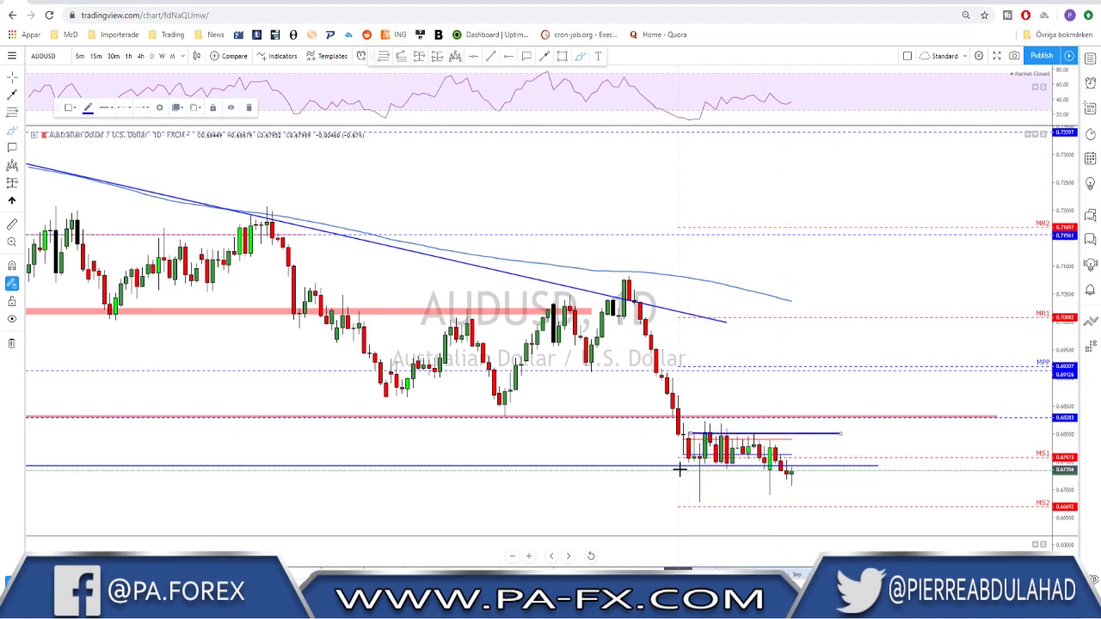
left_click_drag(695, 470, 873, 473)
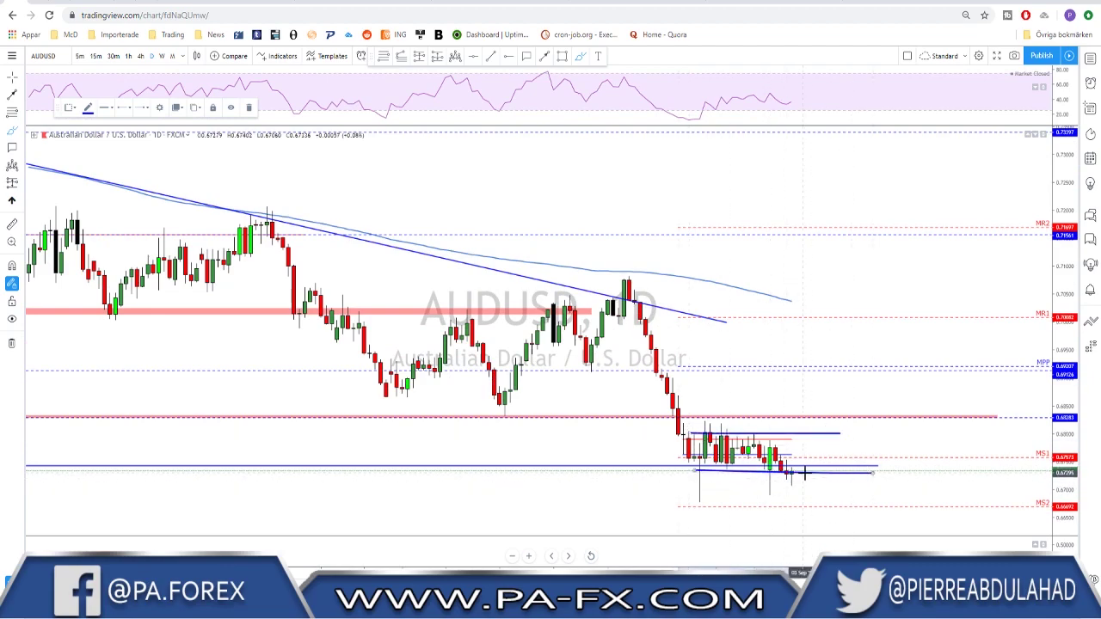
key("ctrl+z")
key("ctrl+z")
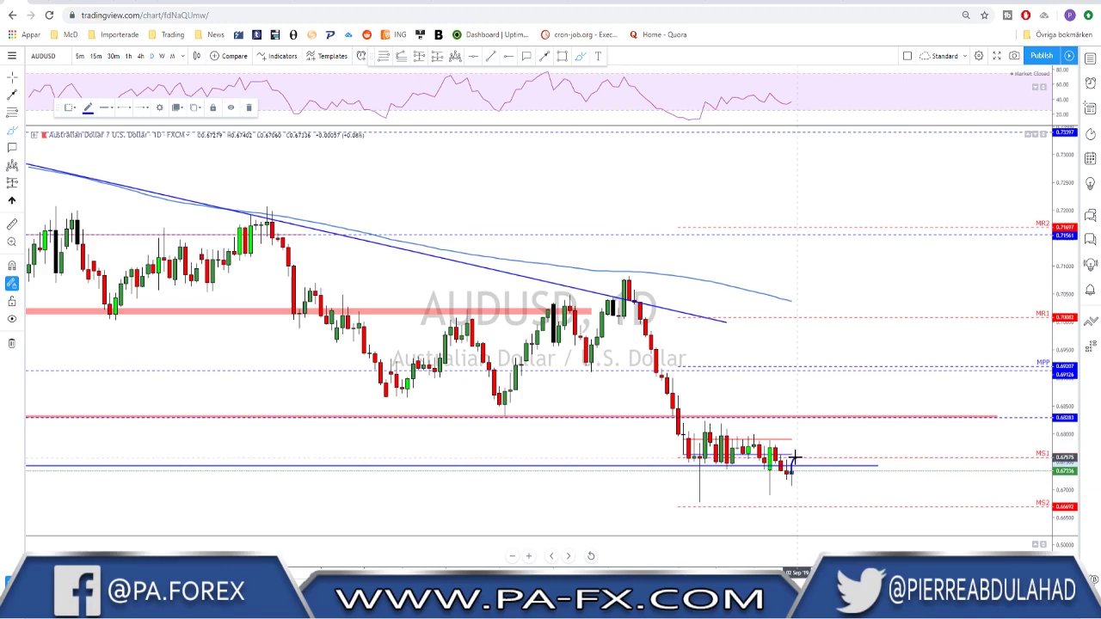
mouse_move(797, 466)
left_mouse_down()
mouse_move(812, 434)
mouse_move(878, 434)
left_mouse_up()
key("ctrl+z")
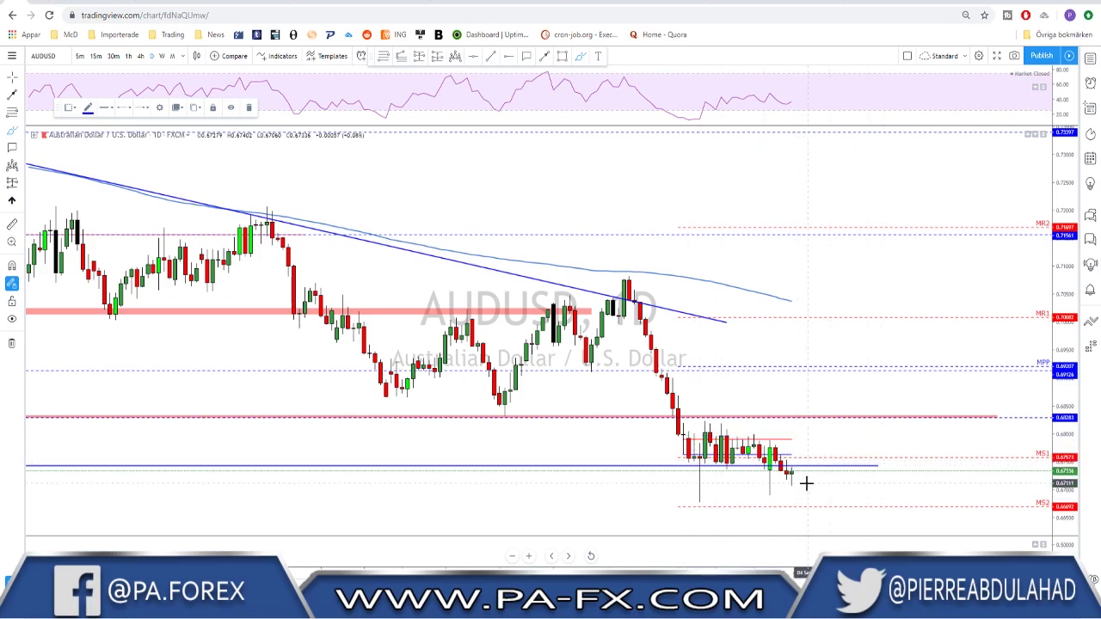
- Switch to the 4-hour timeframe, sketch a rejection at the channel top falling to about 0.668, circle the earlier low above MS2, and undo the sketches
left_click(140, 56)
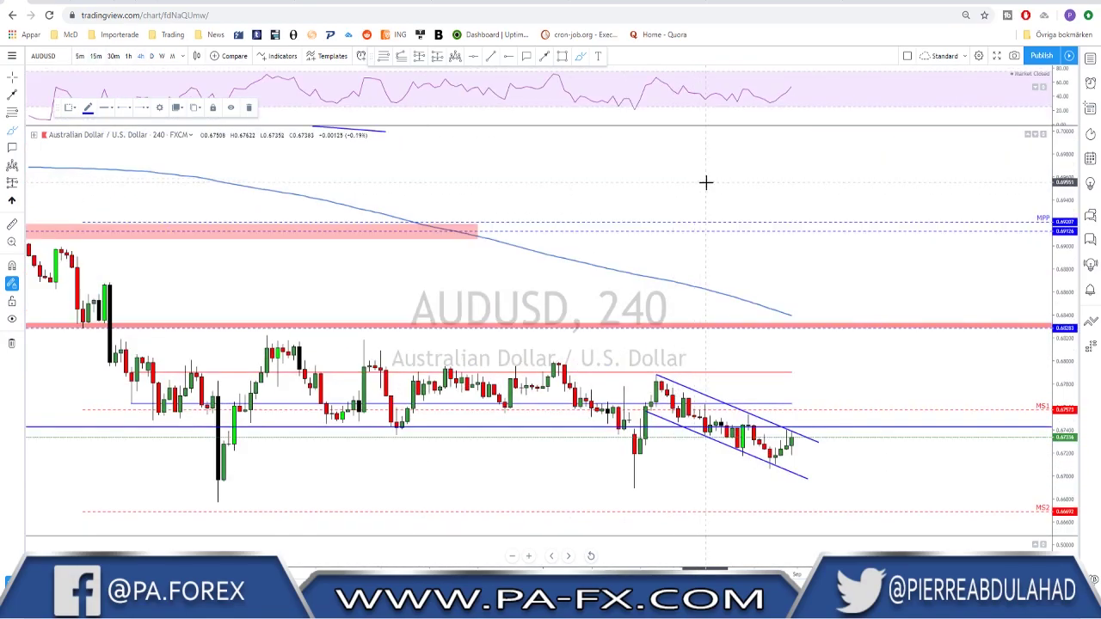
mouse_move(799, 421)
left_mouse_down()
mouse_move(786, 434)
mouse_move(799, 428)
mouse_move(835, 496)
left_mouse_up()
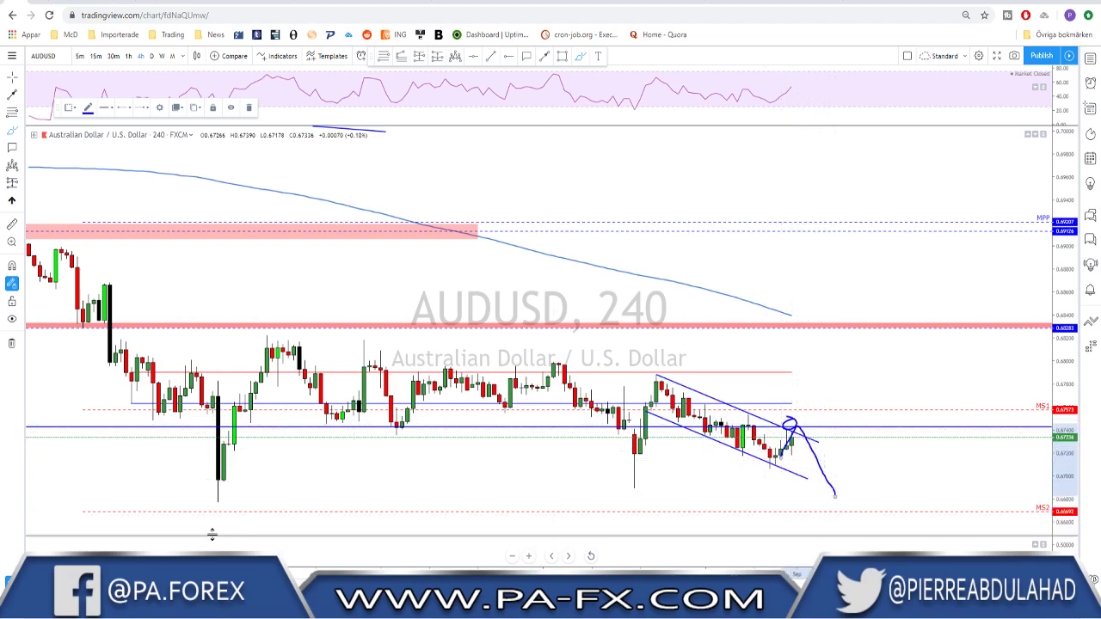
left_click_drag(218, 475, 222, 474)
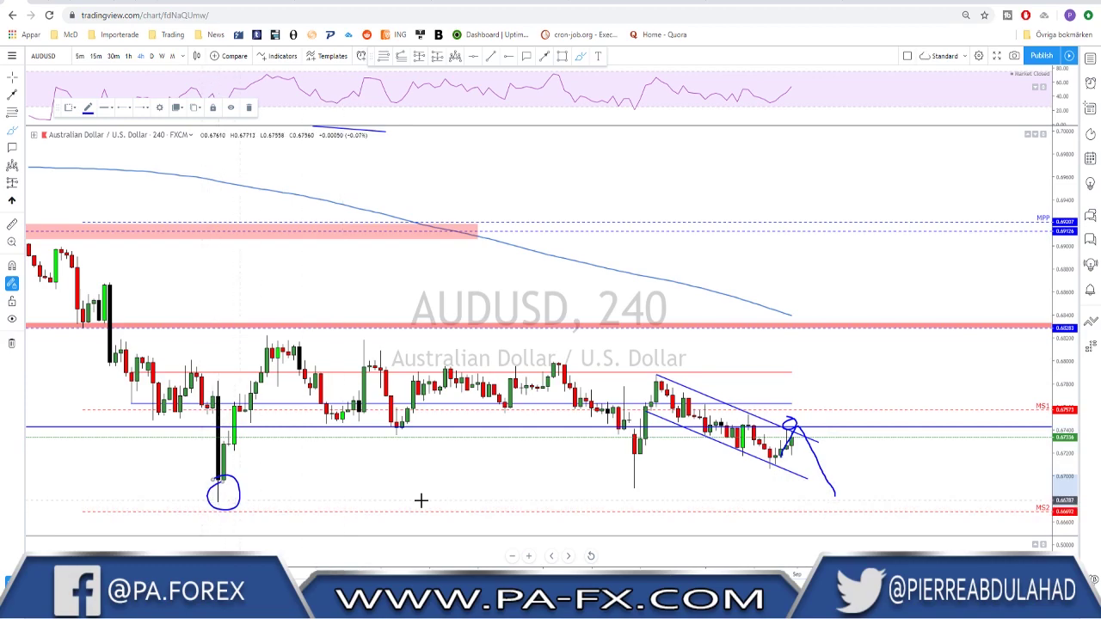
key("ctrl+z")
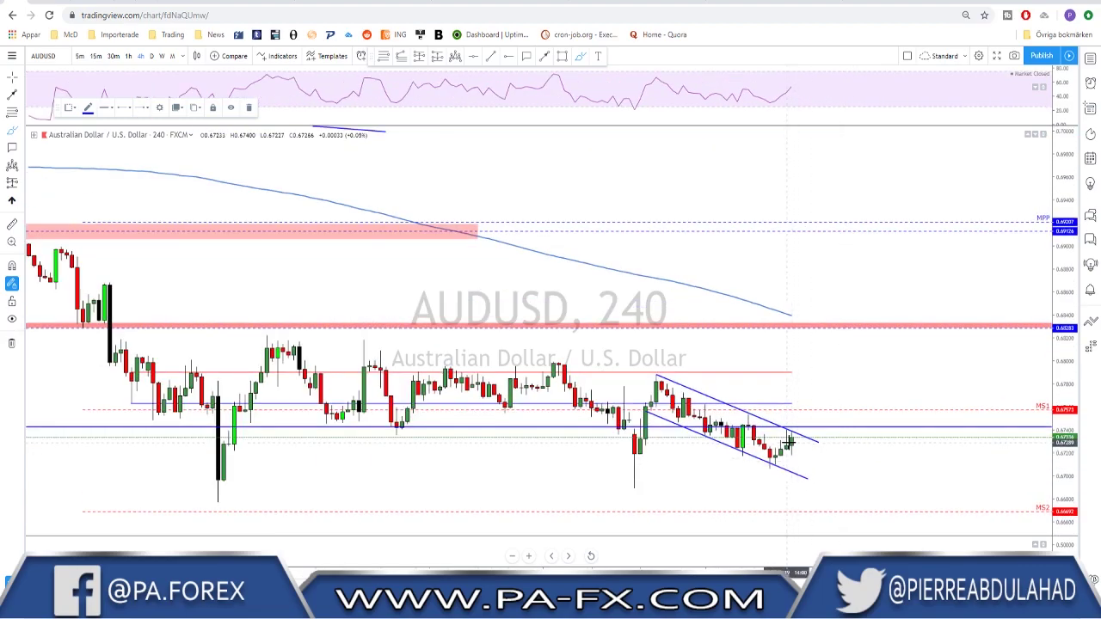
- Sketch a channel breakout, retest and rally to about 0.679, a line along the highs near 0.680, and a rejection to about 0.668; undo them
left_click_drag(790, 441, 799, 415)
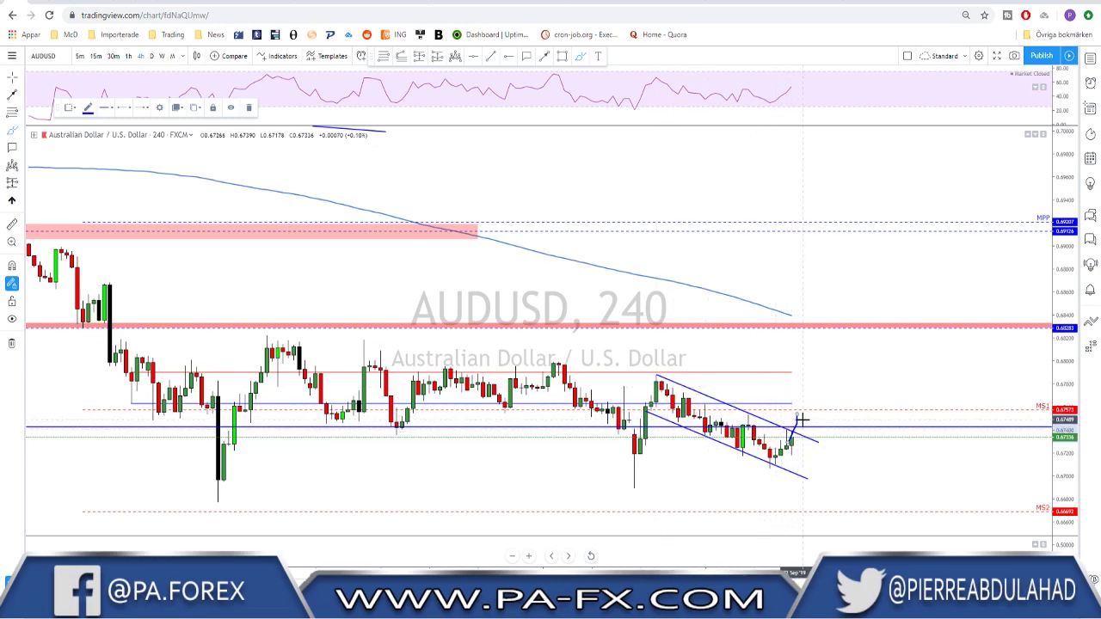
mouse_move(800, 415)
left_mouse_down()
mouse_move(814, 441)
mouse_move(828, 372)
left_mouse_up()
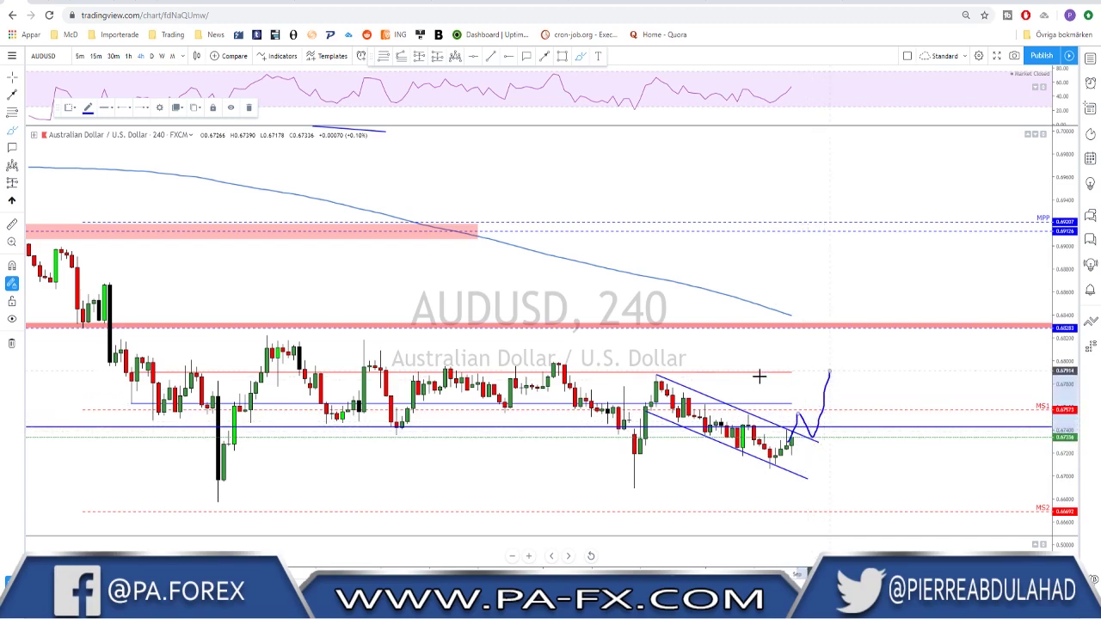
left_click_drag(495, 365, 889, 354)
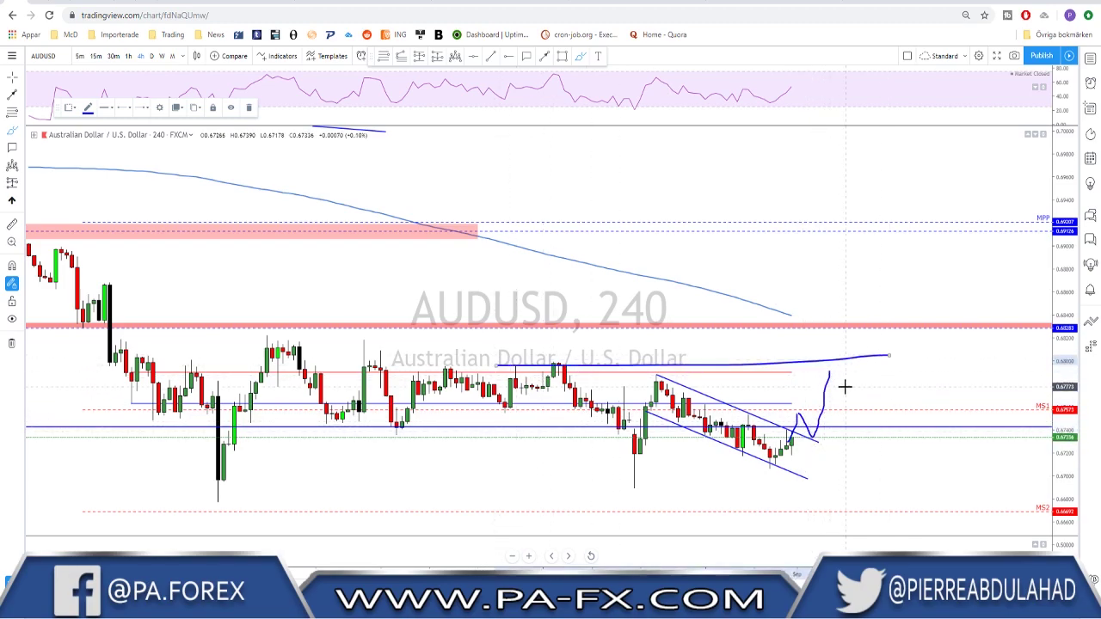
key("ctrl+z")
key("ctrl+z")
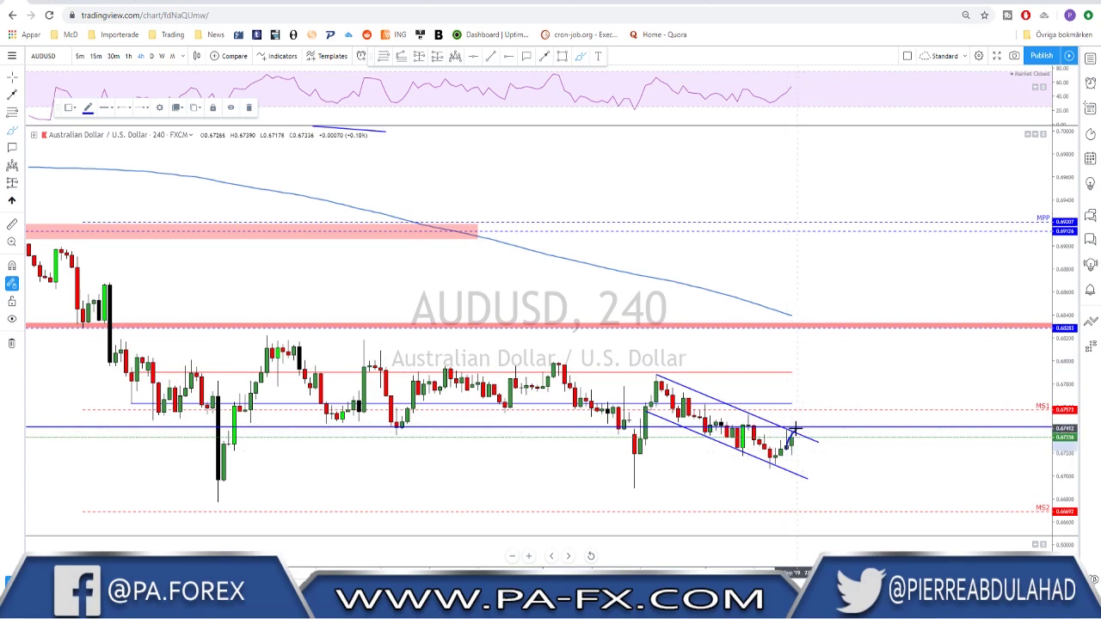
left_click_drag(798, 423, 830, 497)
key("ctrl+z")
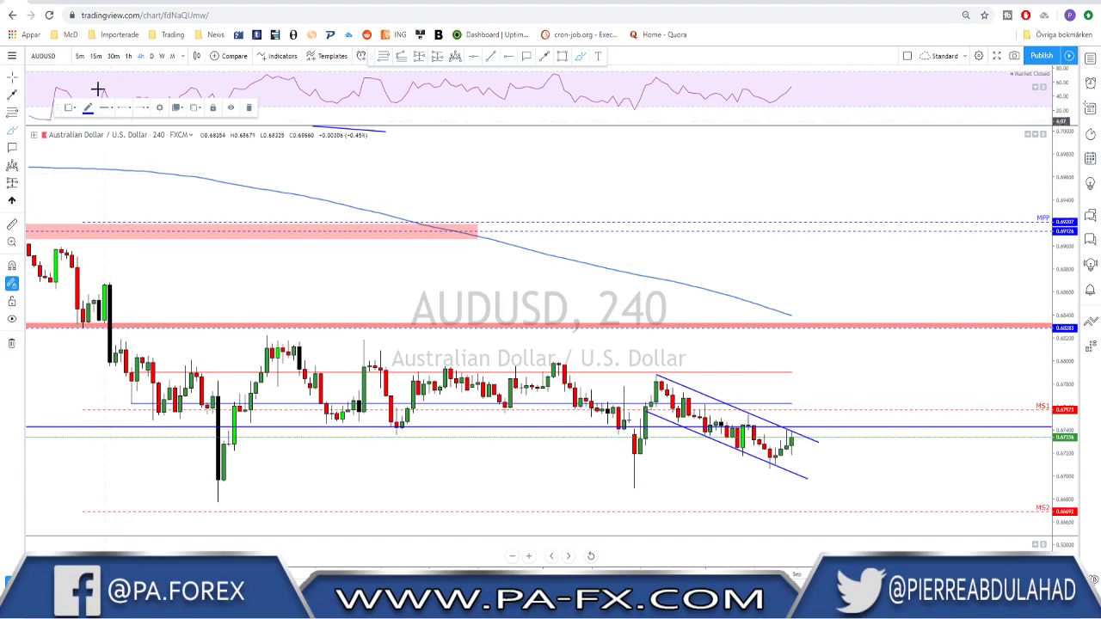
- Check AUDUSD on the weekly timeframe and switch back to the daily timeframe to view the latest candles
left_click(161, 57)
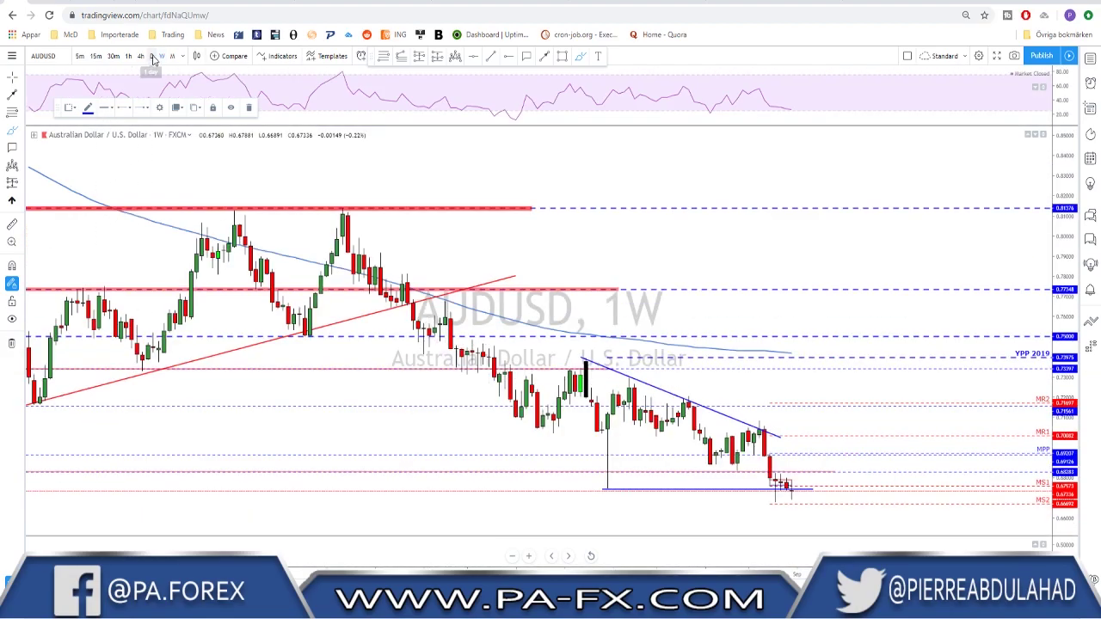
left_click(153, 57)
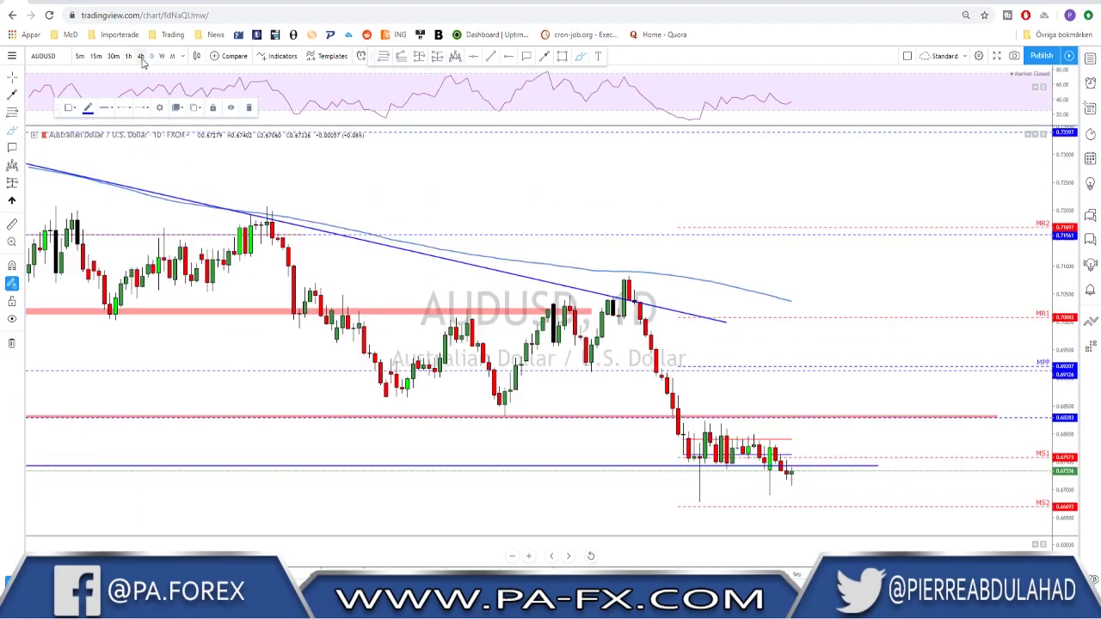
scroll(774, 461, "up", 1)
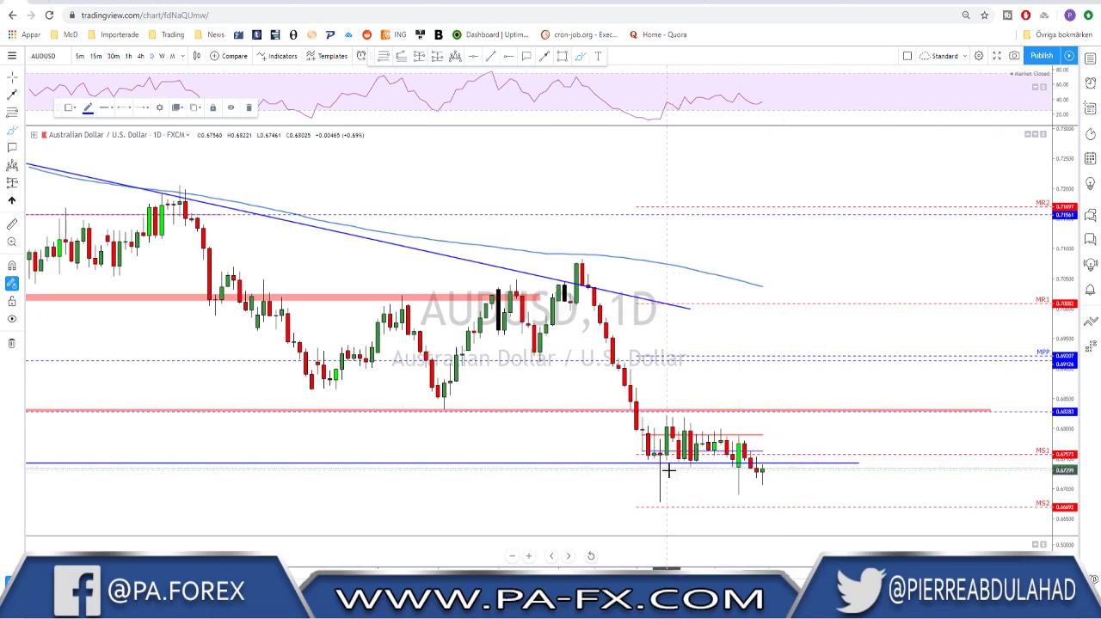
- Circle the two long lower wicks above MS2 and the decline from about 0.709, sketch a line near 0.674, and undo the sketches
mouse_move(656, 460)
left_mouse_down()
mouse_move(664, 504)
mouse_move(663, 462)
left_mouse_up()
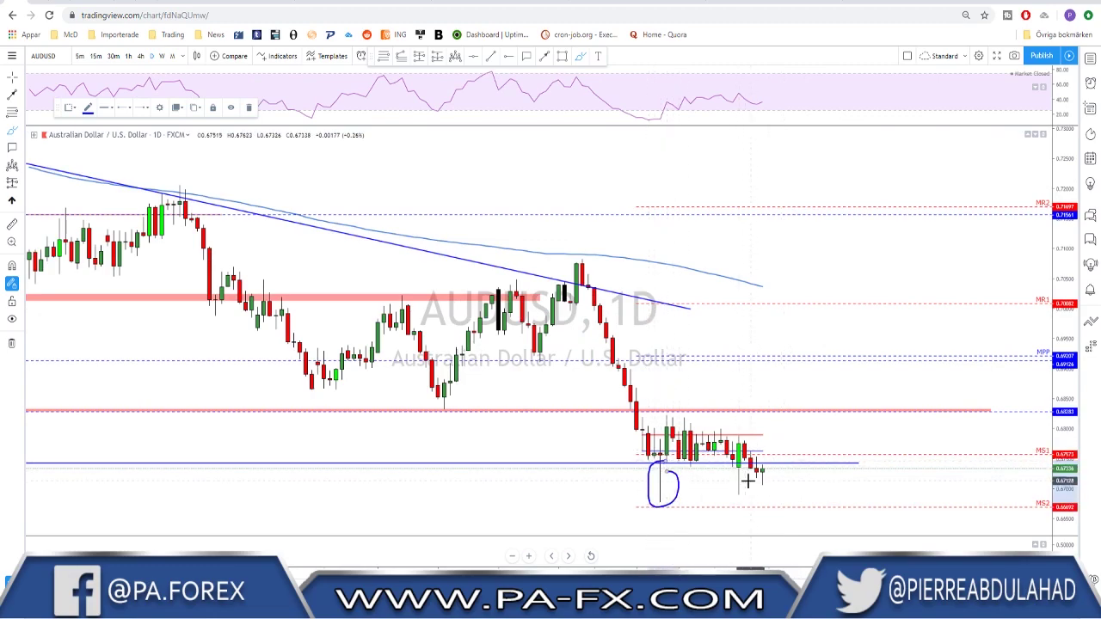
mouse_move(739, 471)
left_mouse_down()
mouse_move(731, 475)
mouse_move(742, 472)
left_mouse_up()
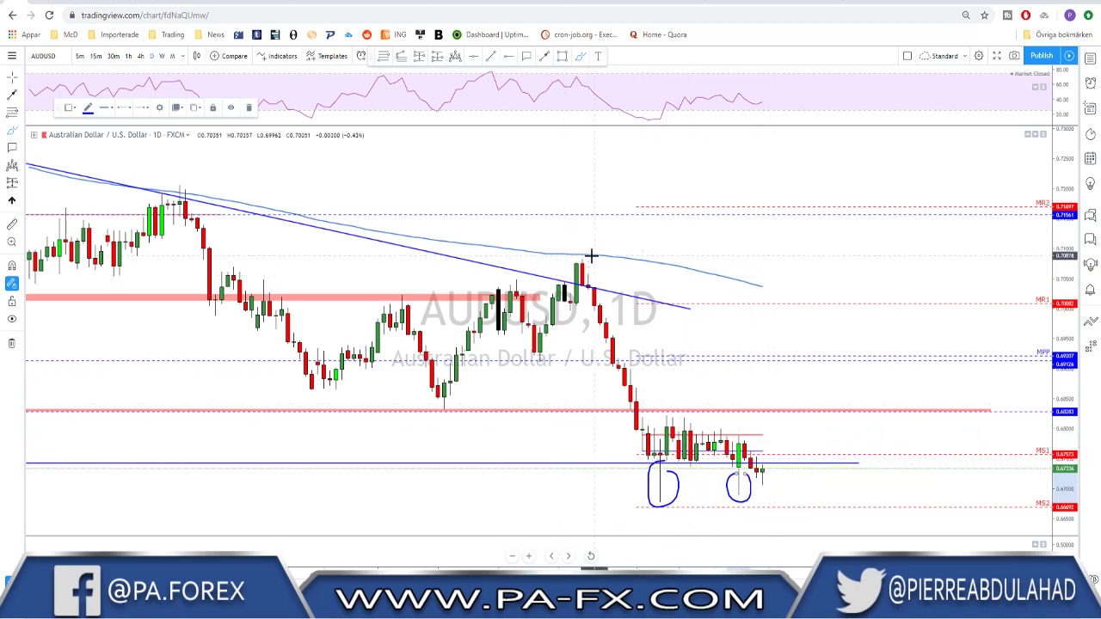
mouse_move(585, 256)
left_mouse_down()
mouse_move(597, 393)
mouse_move(651, 466)
left_mouse_up()
left_click_drag(658, 423, 660, 465)
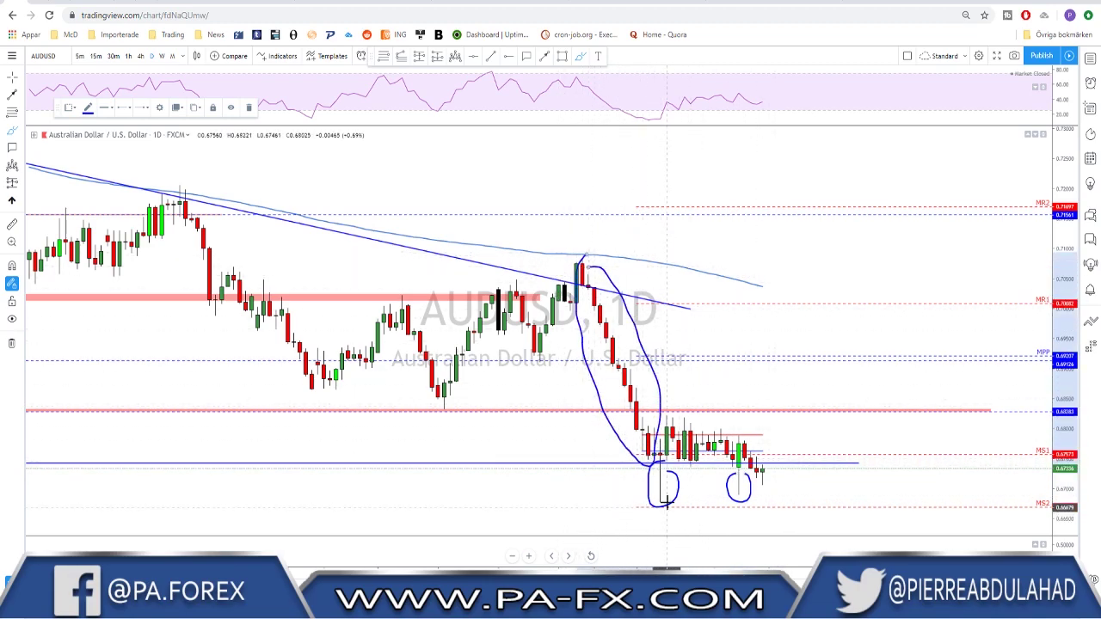
left_click_drag(758, 472, 847, 456)
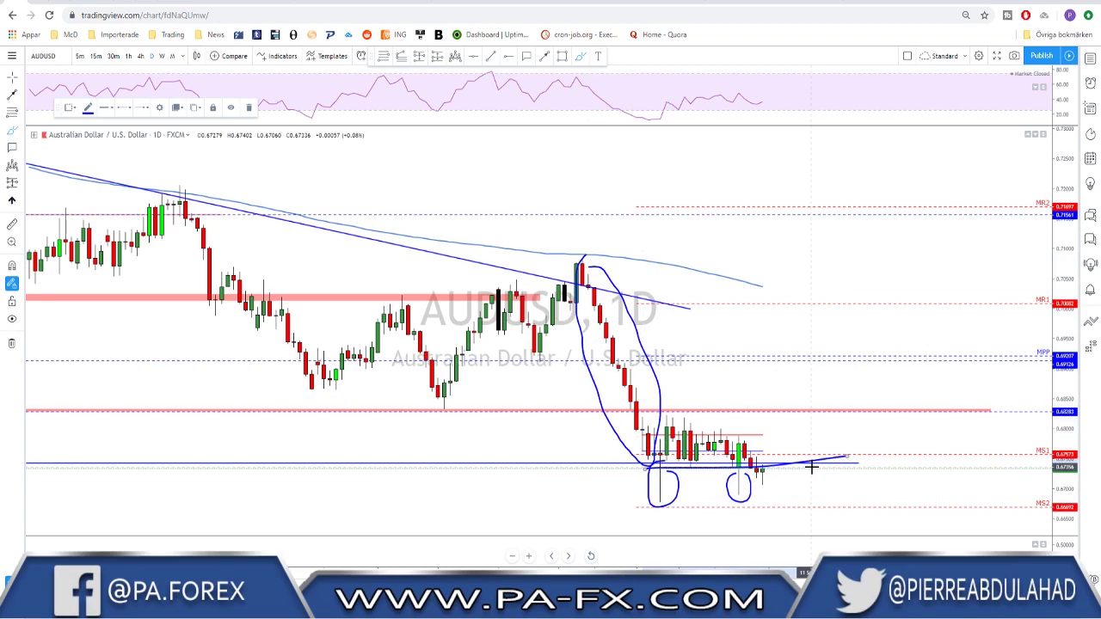
key("ctrl+z")
key("ctrl+z")
key("ctrl+z")
key("ctrl+z")
key("ctrl+z")
key("ctrl+z")
- Switch the chart to NZDUSD on the monthly timeframe
key("space")
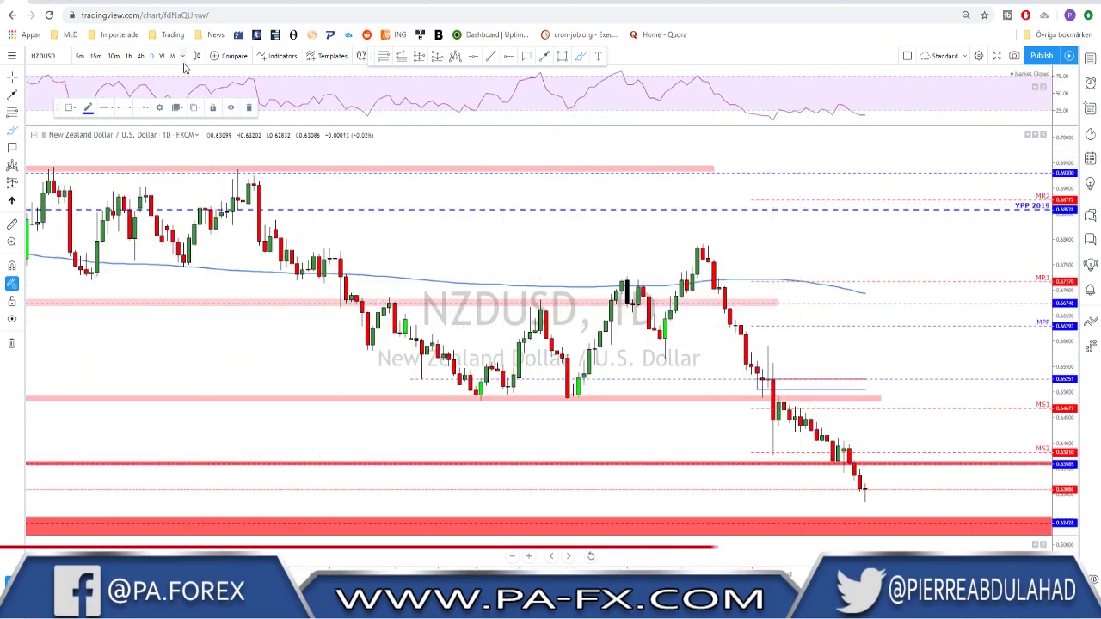
key("1")
key("M")
key("Return")
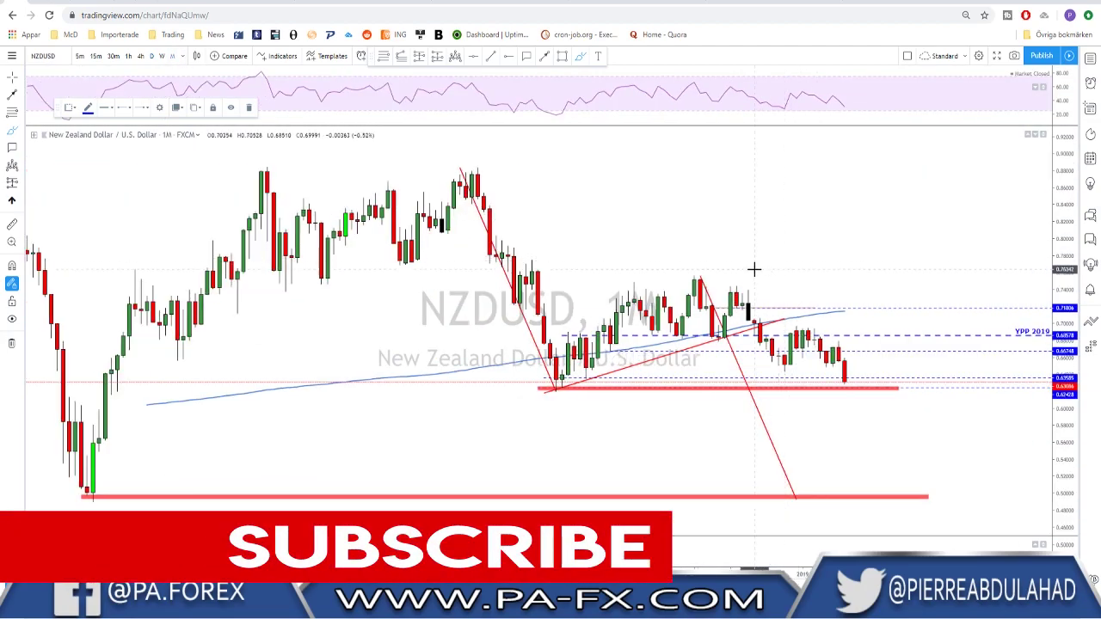
- Sketch the monthly drop from about 0.89, a rebound to about 0.75 and a second drop to about 0.50, and undo it
scroll(743, 271, "down", 1)
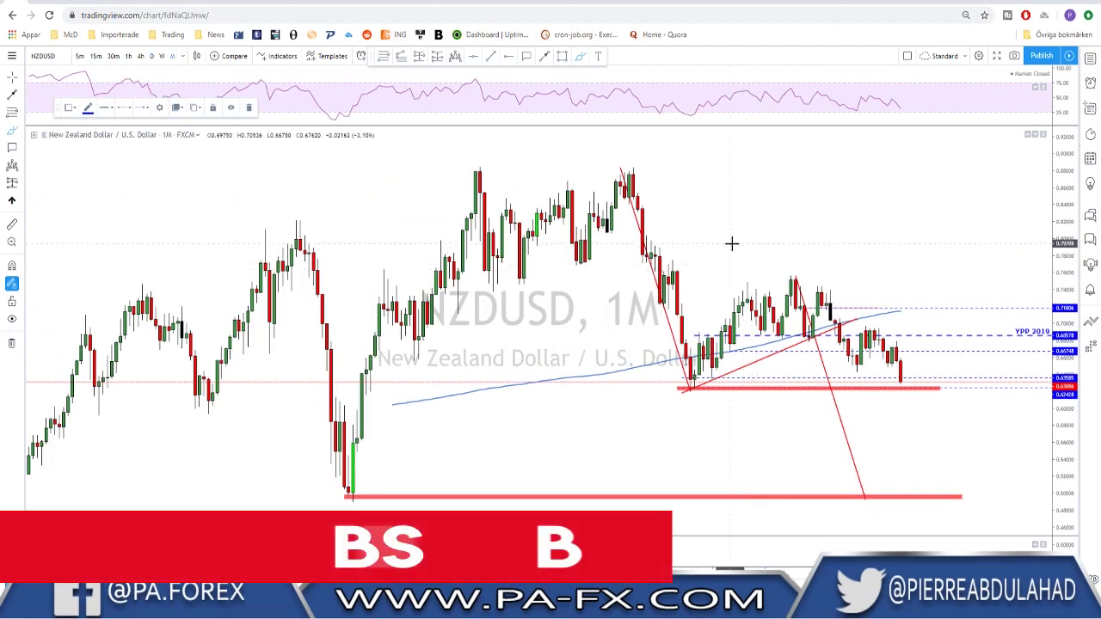
mouse_move(625, 167)
left_mouse_down()
mouse_move(797, 292)
mouse_move(882, 497)
left_mouse_up()
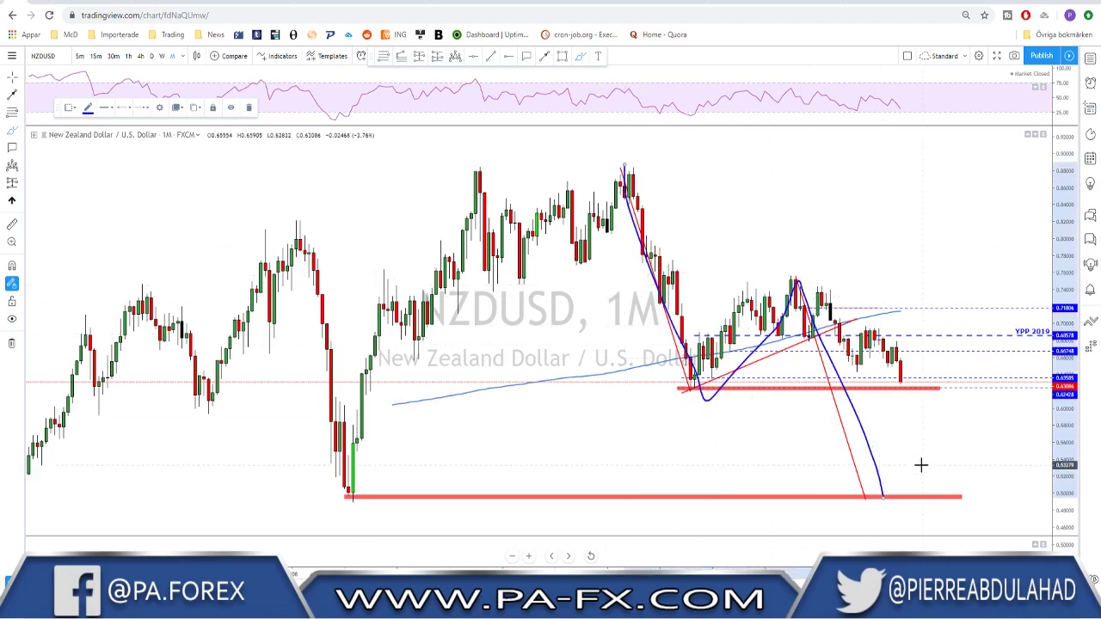
key("ctrl+z")
- Mark the recent monthly lows near 0.64, circle the earlier low at the support line near 0.624, and undo the marks
scroll(848, 433, "up", 1)
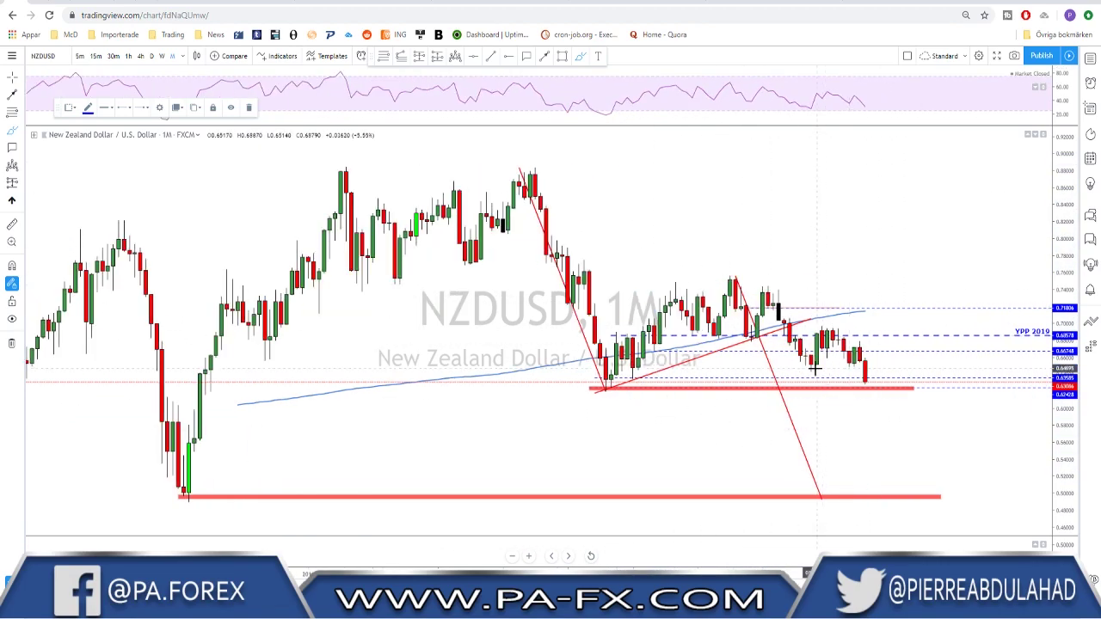
left_click_drag(809, 372, 860, 373)
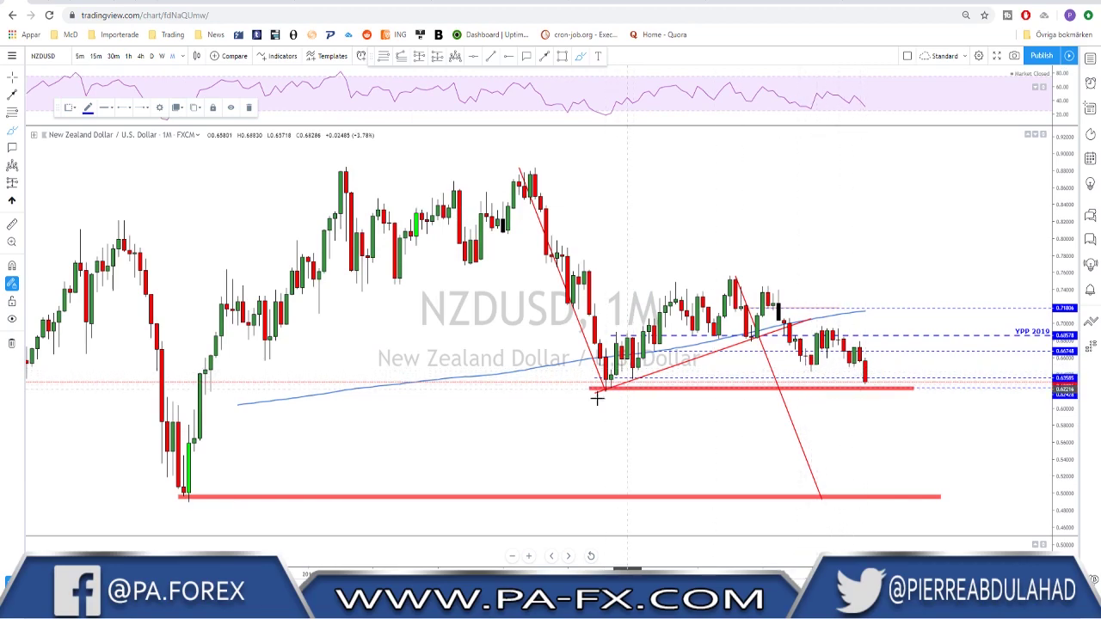
mouse_move(602, 384)
left_mouse_down()
mouse_move(598, 405)
mouse_move(601, 384)
left_mouse_up()
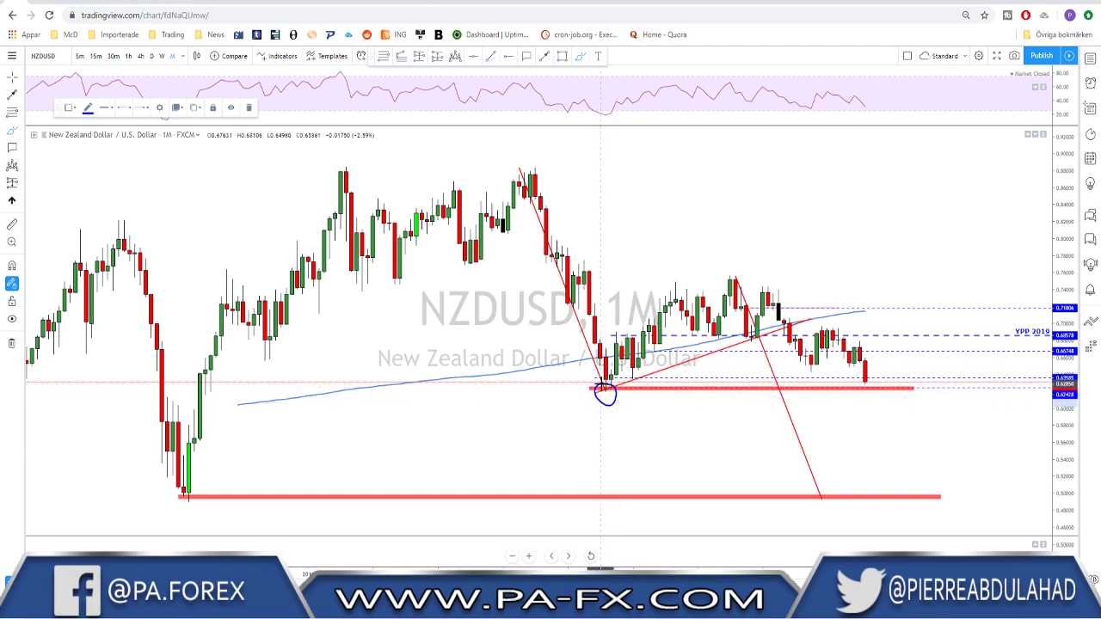
key("ctrl+z")
left_click(653, 389)
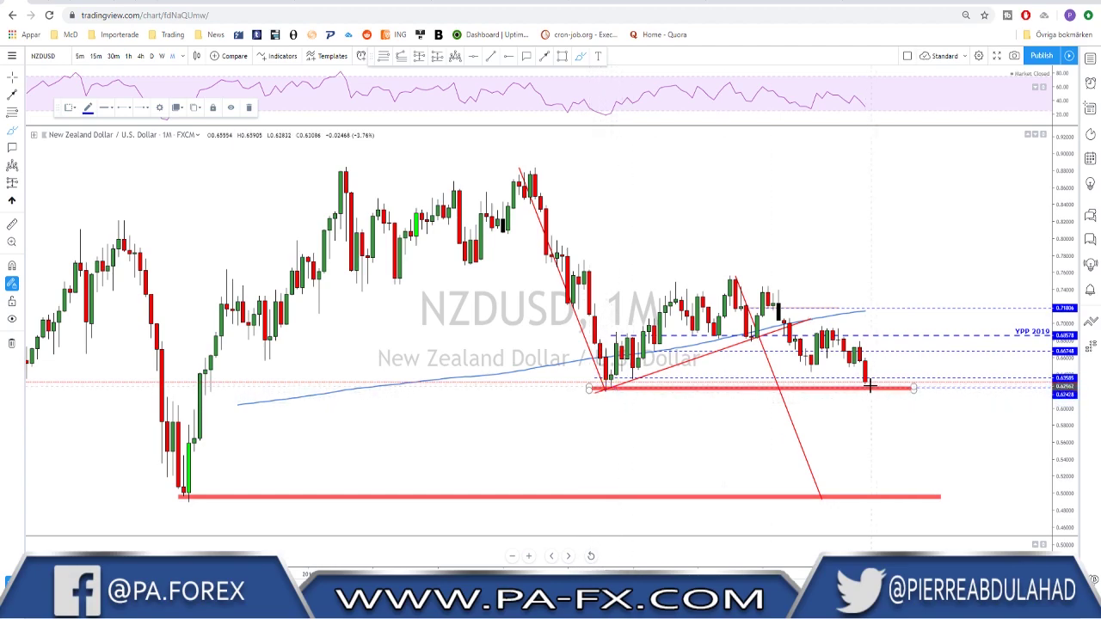
- Sketch a bounce off the monthly support to about 0.65, replace it with a break, retest and fall to about 0.50, and undo it
mouse_move(865, 379)
left_mouse_down()
mouse_move(873, 398)
mouse_move(883, 367)
left_mouse_up()
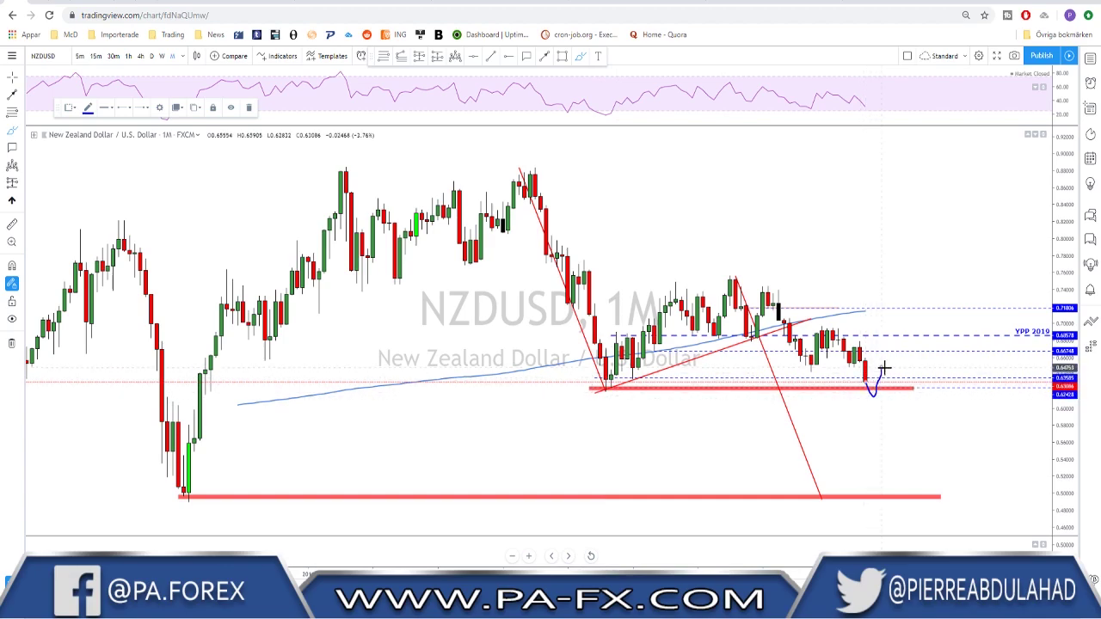
key("ctrl+z")
left_click_drag(867, 372, 869, 402)
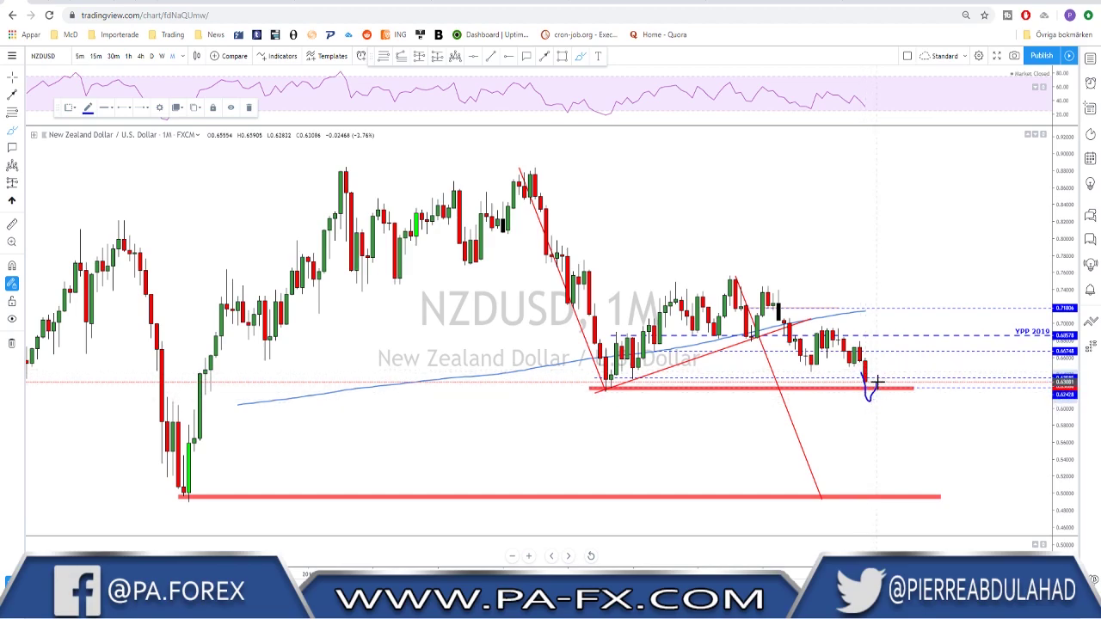
left_click_drag(877, 381, 912, 496)
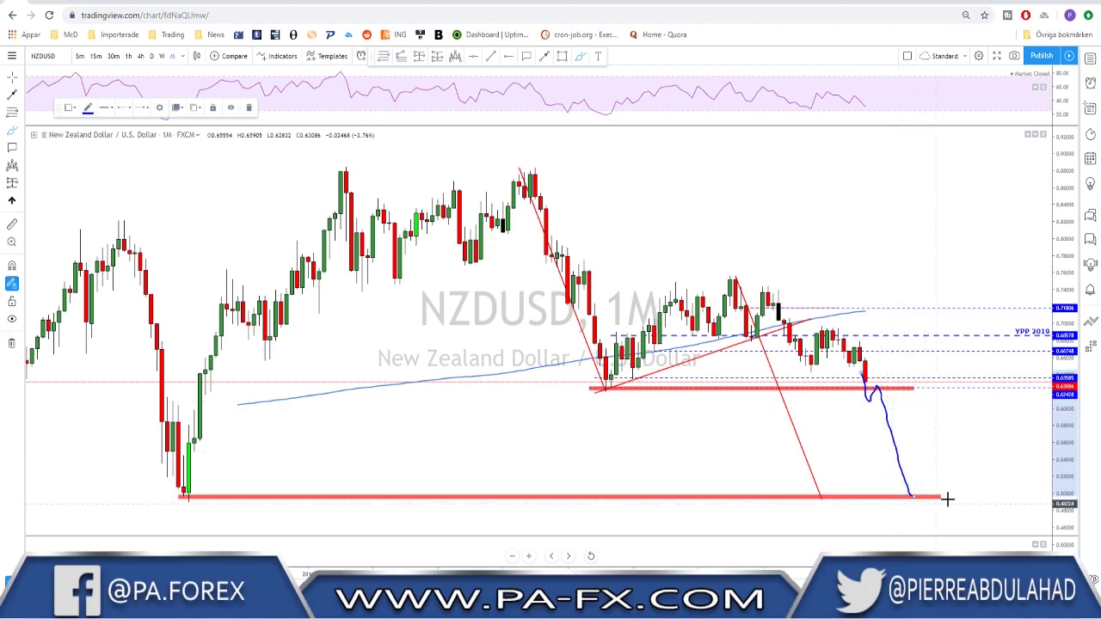
scroll(954, 460, "down", 2)
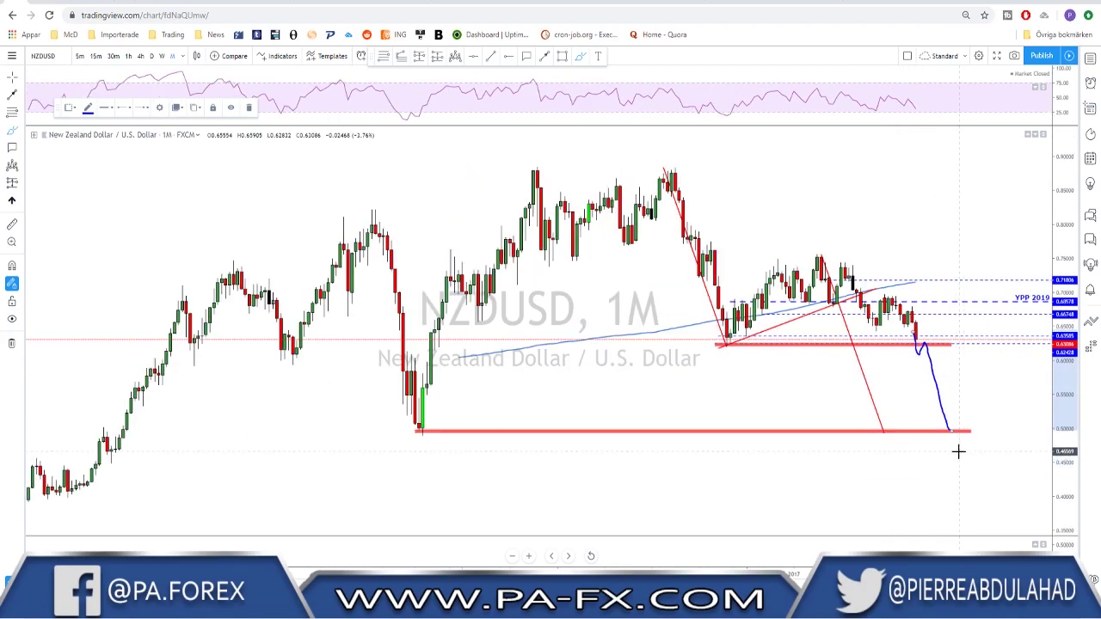
scroll(950, 449, "up", 2)
key("ctrl+z")
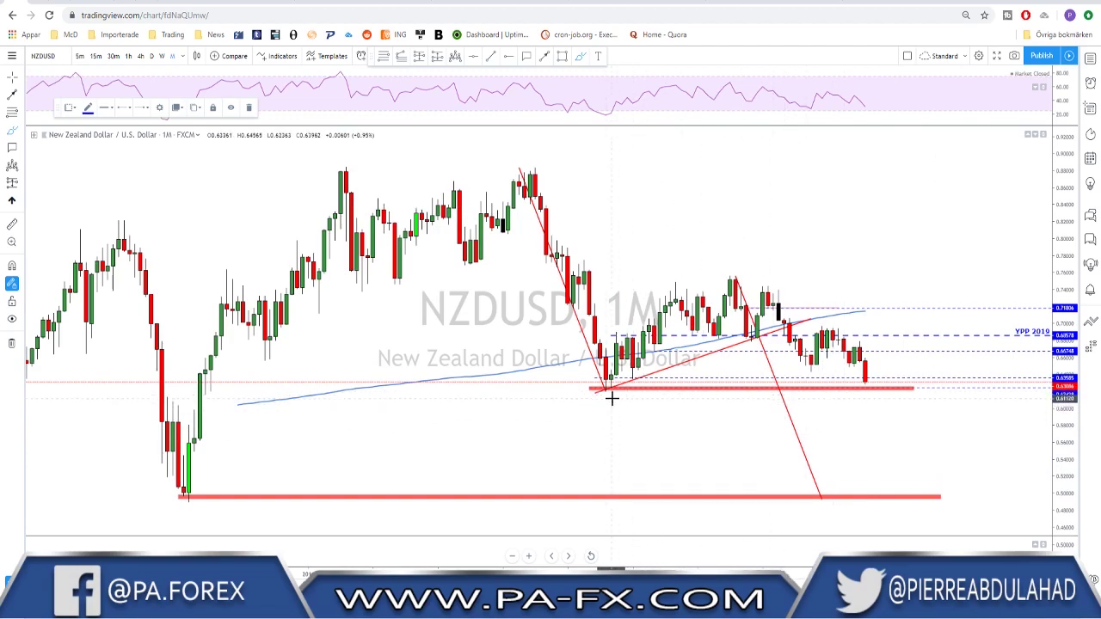
- Switch NZDUSD to the weekly timeframe and mark the earlier swing low near the 0.624 level
scroll(646, 388, "up", 2)
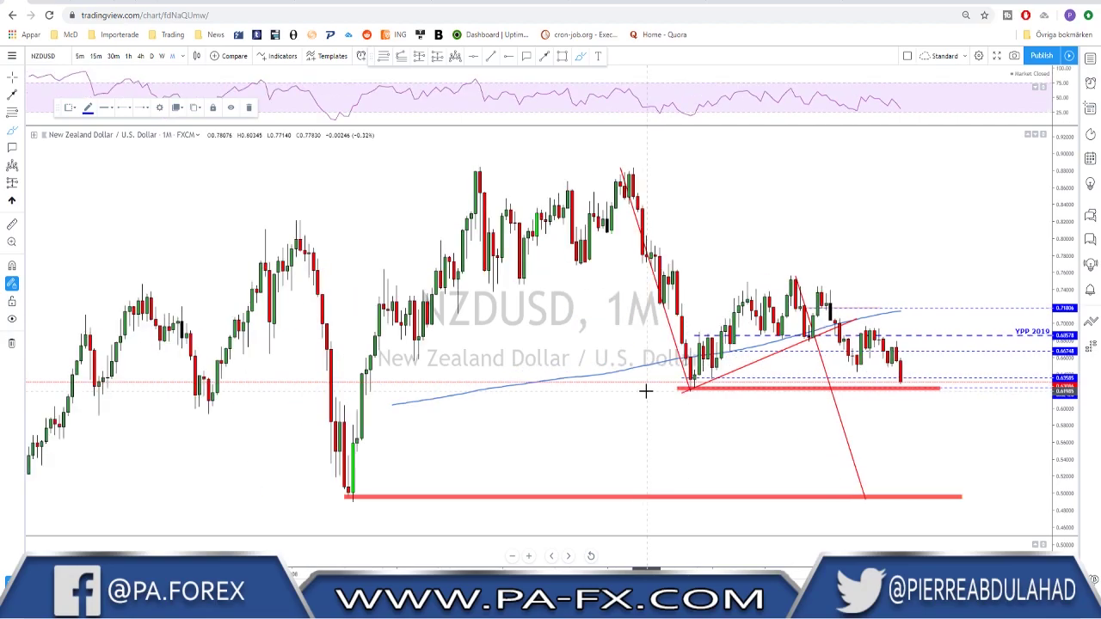
left_click(164, 56)
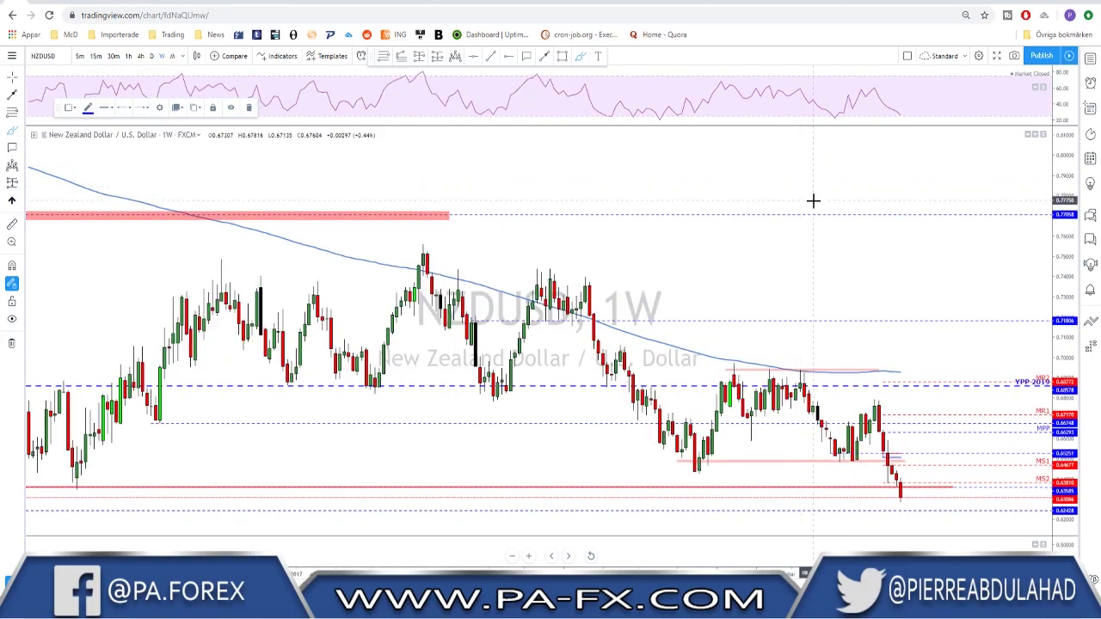
scroll(796, 301, "up", 2)
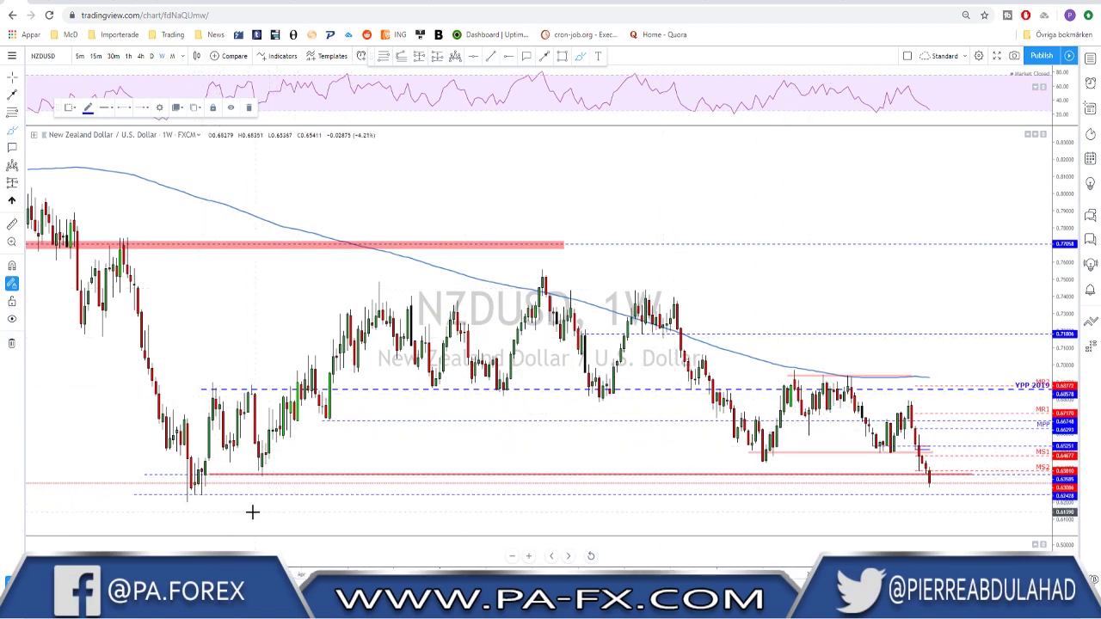
mouse_move(194, 490)
left_mouse_down()
mouse_move(181, 504)
mouse_move(188, 491)
left_mouse_up()
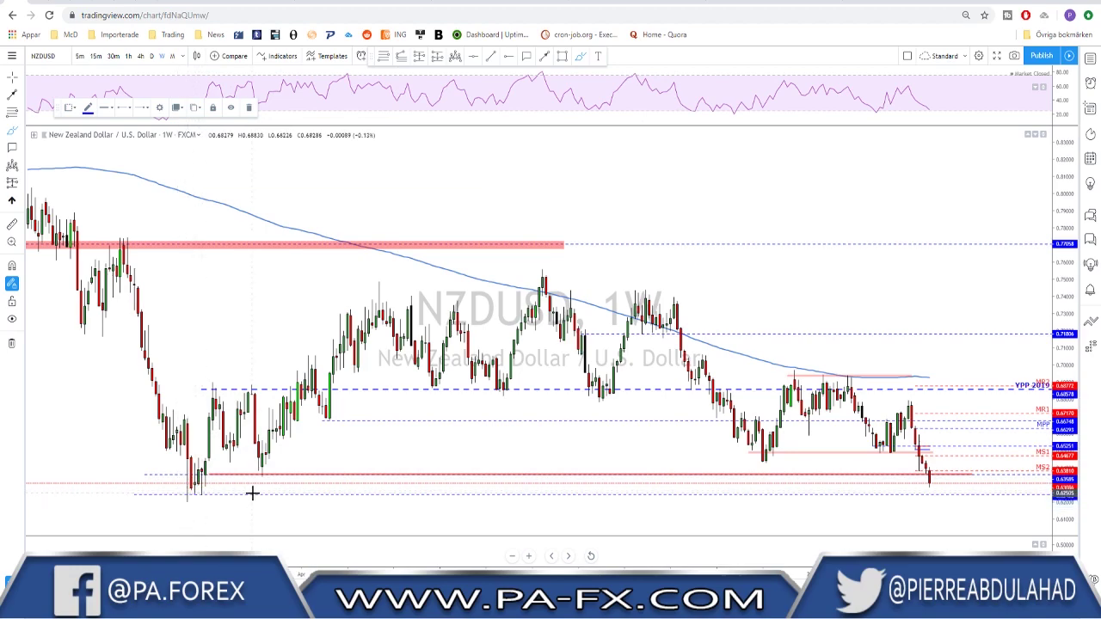
- Switch to the daily timeframe, circle the decline from about 0.68 to 0.63 and the low RSI readings, and undo both circles
left_click(152, 55)
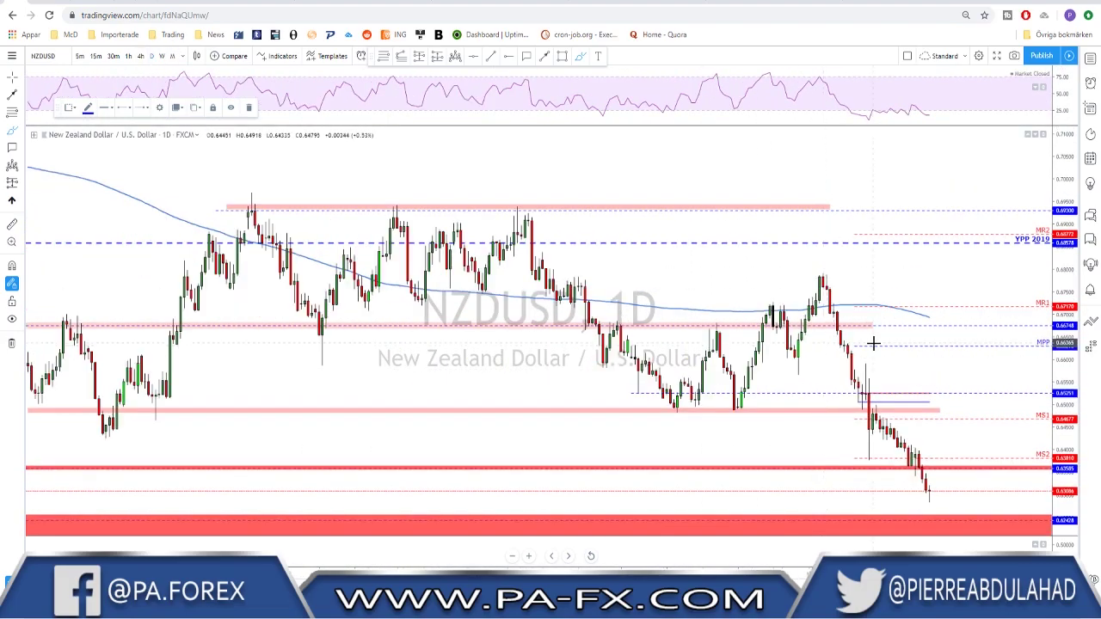
scroll(873, 344, "up", 1)
mouse_move(850, 286)
left_mouse_down()
mouse_move(846, 333)
mouse_move(878, 427)
mouse_move(944, 497)
mouse_move(850, 282)
left_mouse_up()
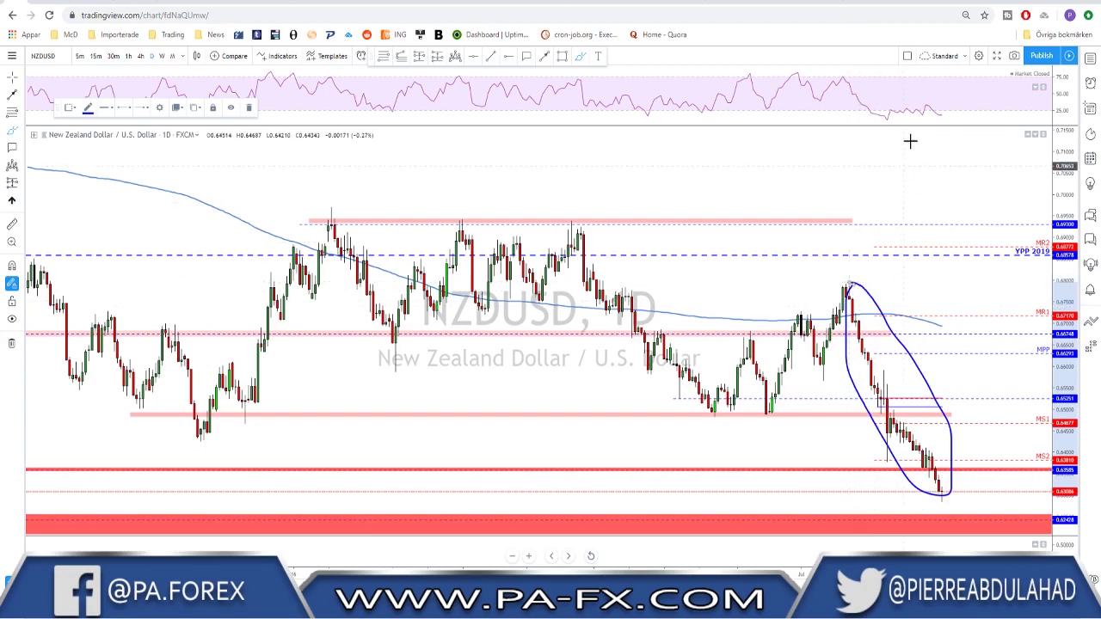
mouse_move(923, 96)
left_mouse_down()
mouse_move(917, 115)
mouse_move(915, 101)
mouse_move(927, 98)
left_mouse_up()
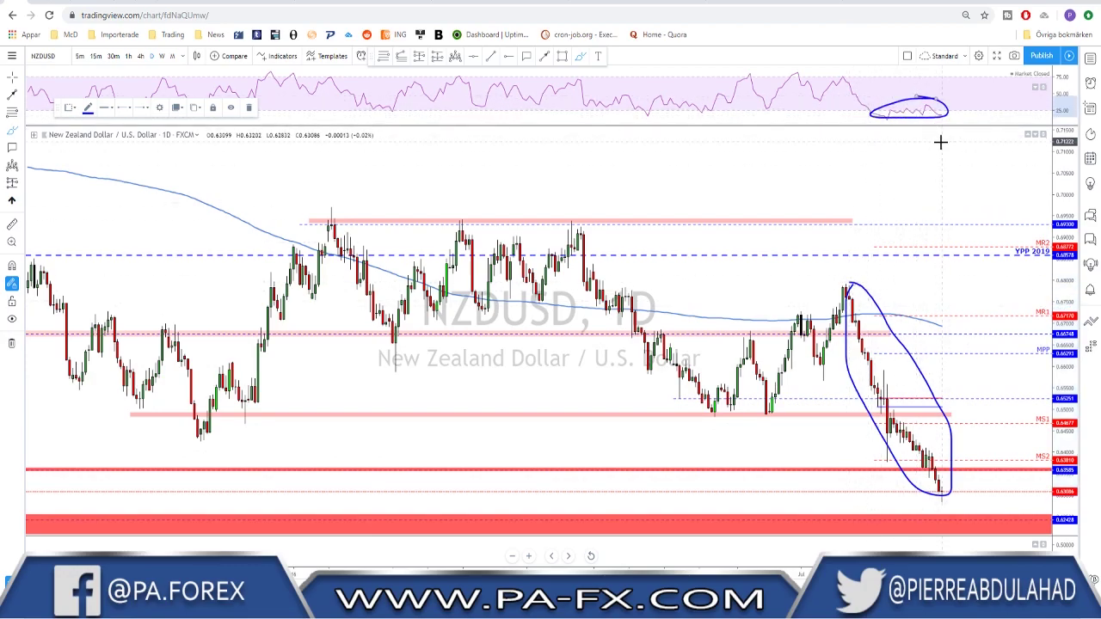
key("ctrl+z")
key("ctrl+z")
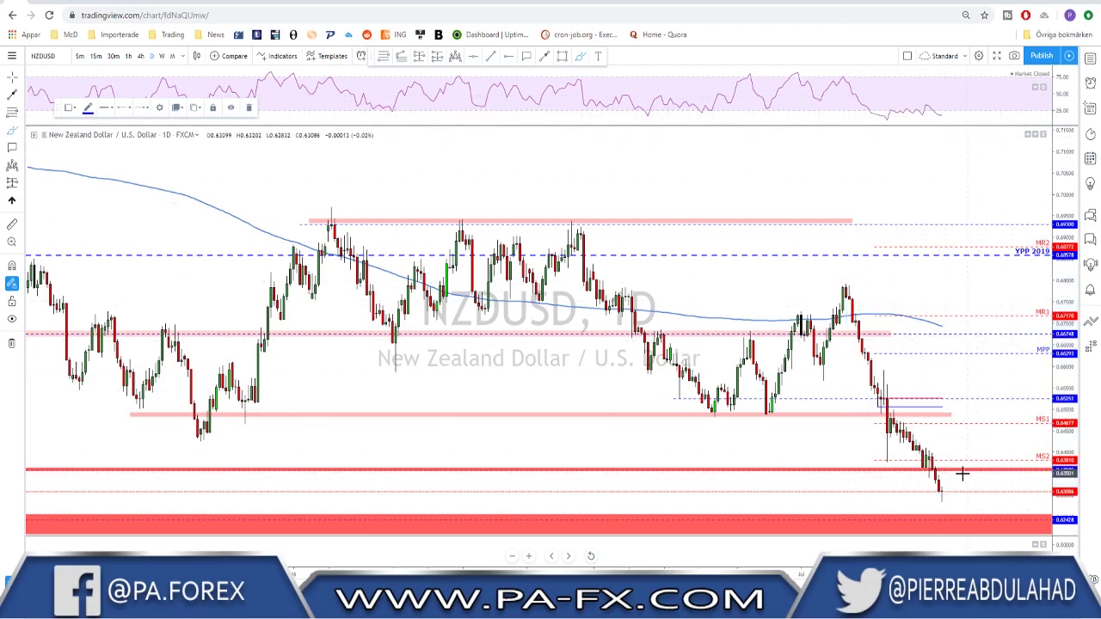
- Sketch a daily drop to about 0.621 in the red support zone with a rebound to MS2 near 0.638, and undo it
scroll(968, 456, "down", 1)
scroll(959, 427, "down", 6)
scroll(846, 426, "down", 2)
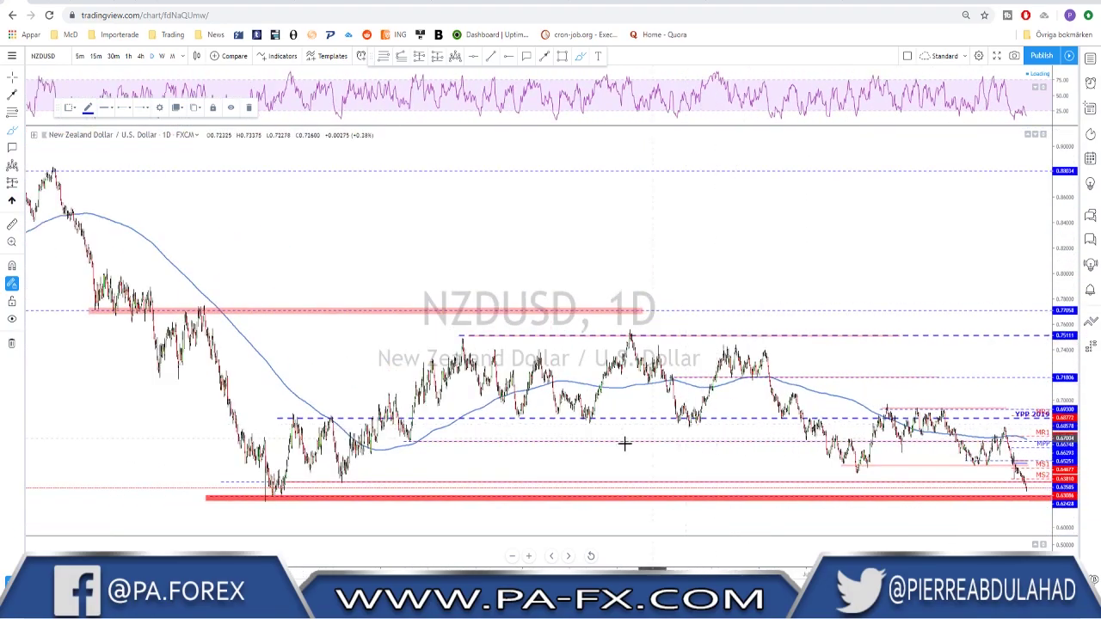
scroll(934, 484, "up", 4)
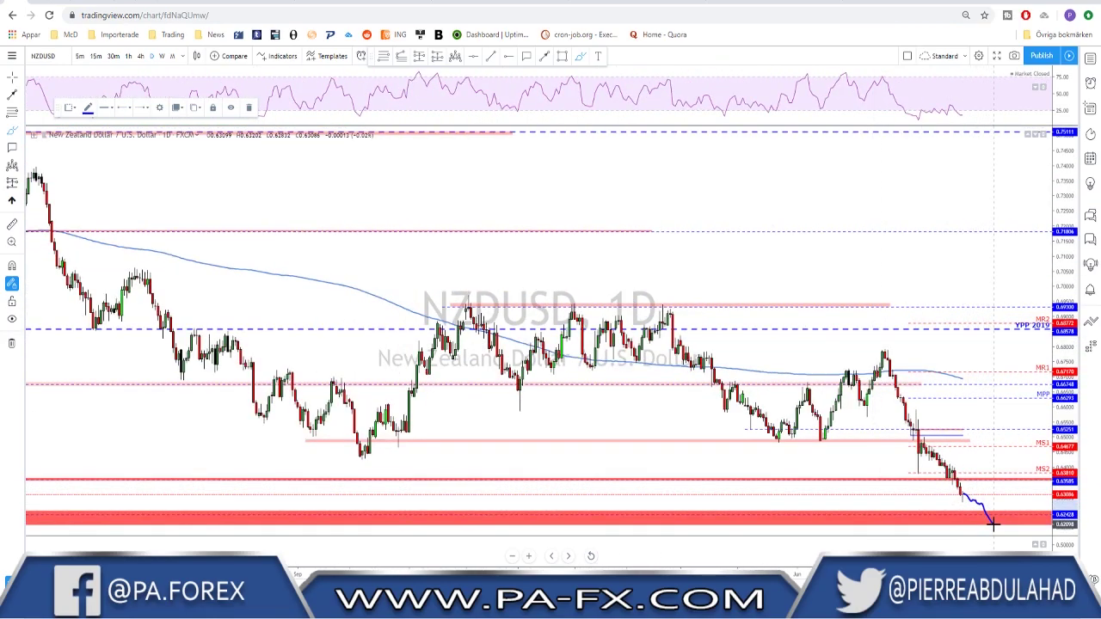
left_click_drag(994, 524, 1005, 467)
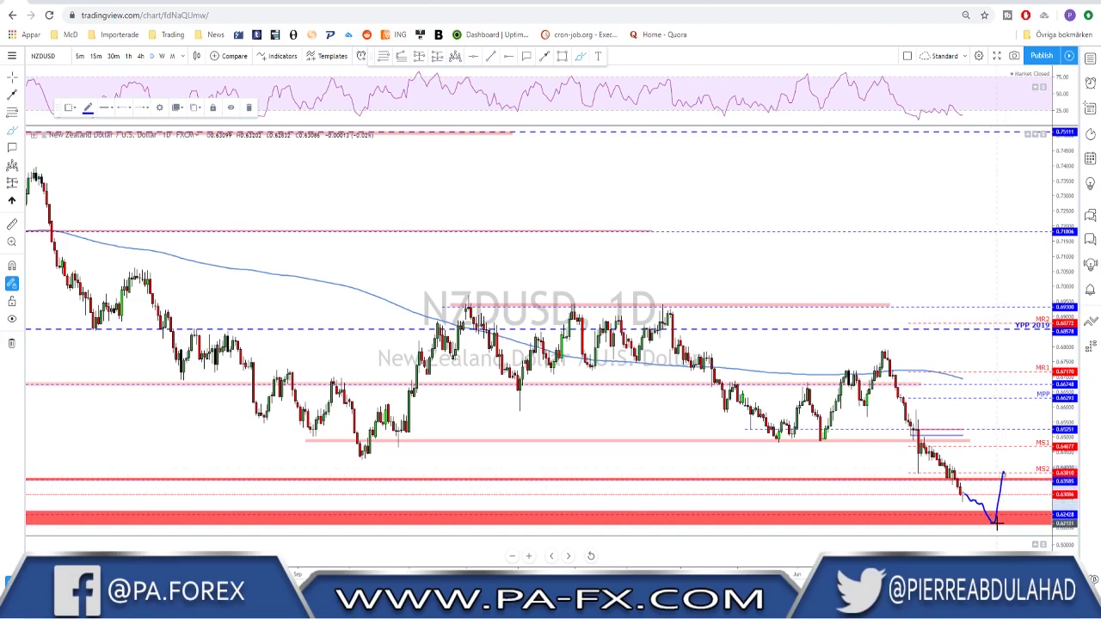
key("ctrl+z")
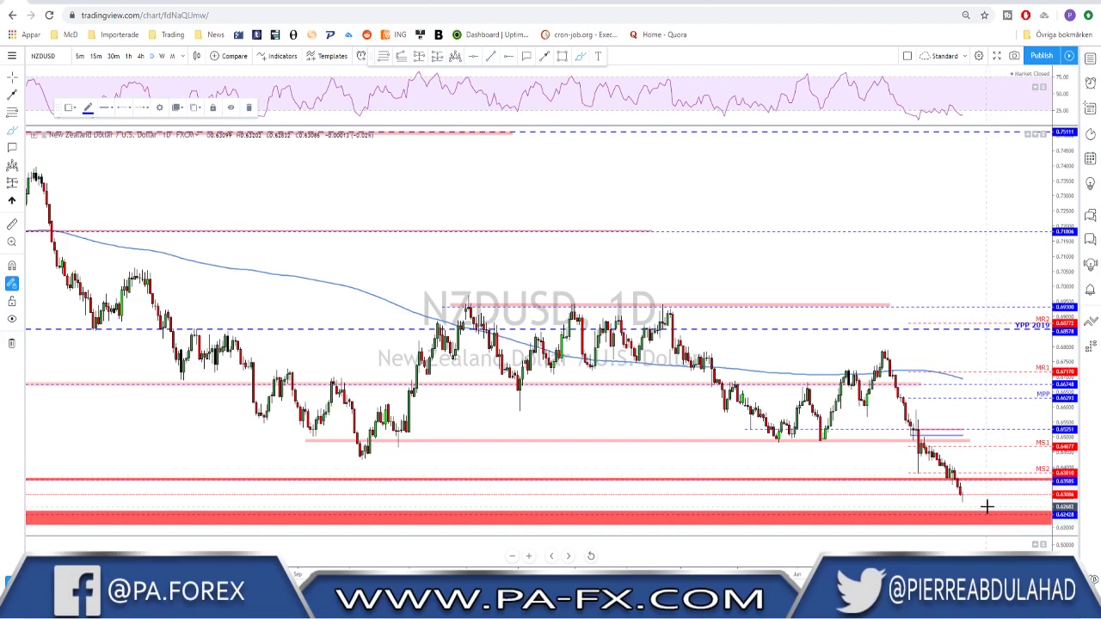
- Switch to the 4-hour timeframe, sketch a pullback to MS2 near 0.638 followed by a fall to about 0.624, and undo it
left_click(140, 56)
scroll(786, 356, "up", 2)
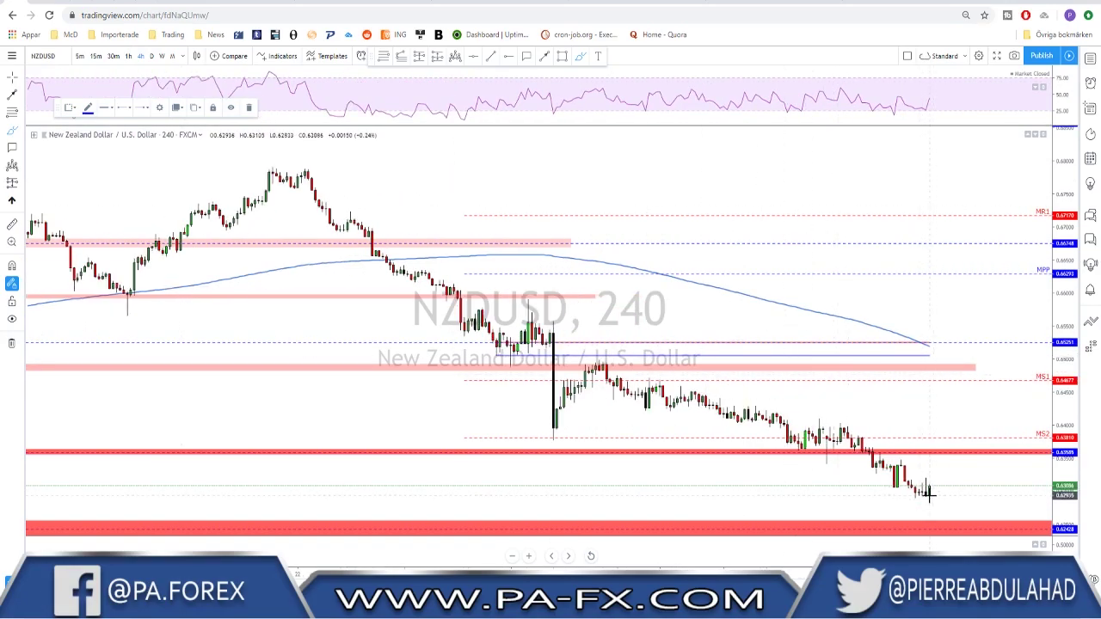
mouse_move(930, 490)
left_mouse_down()
mouse_move(942, 447)
mouse_move(975, 526)
left_mouse_up()
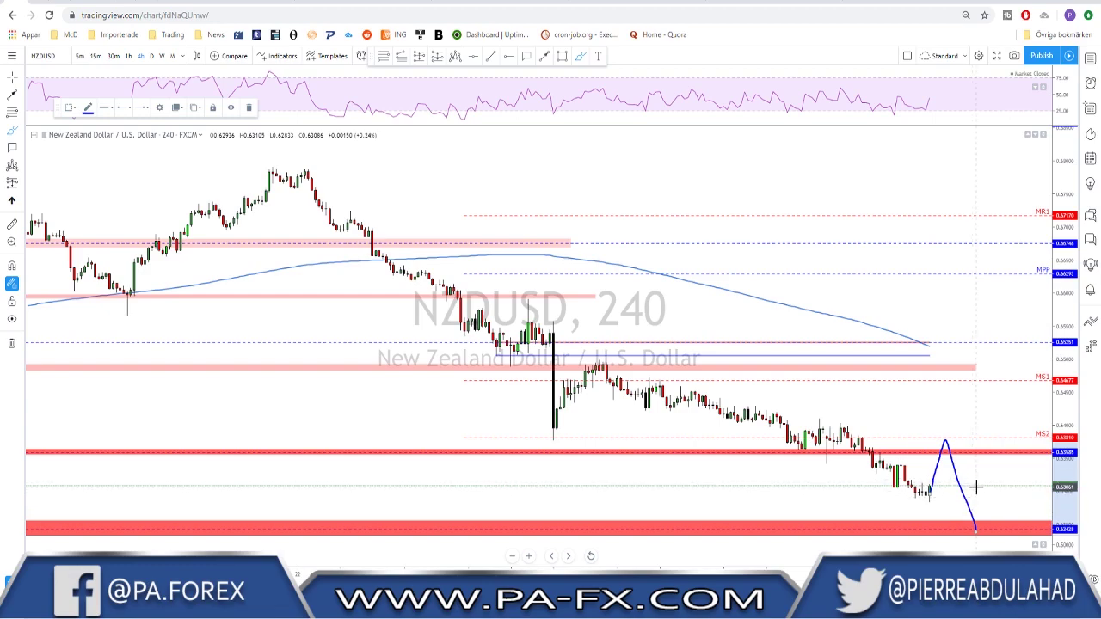
key("ctrl+z")
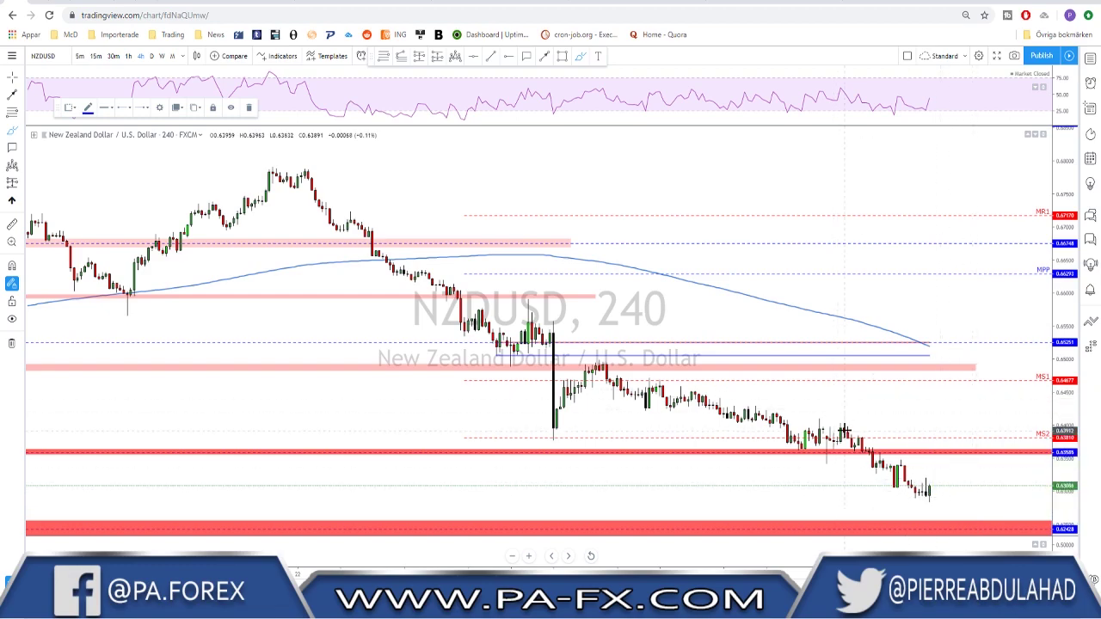
- Sketch a rebound from the recent NZDUSD low past MS2, with a dip and a second rise to about 0.641, and undo it
scroll(759, 367, "down", 5)
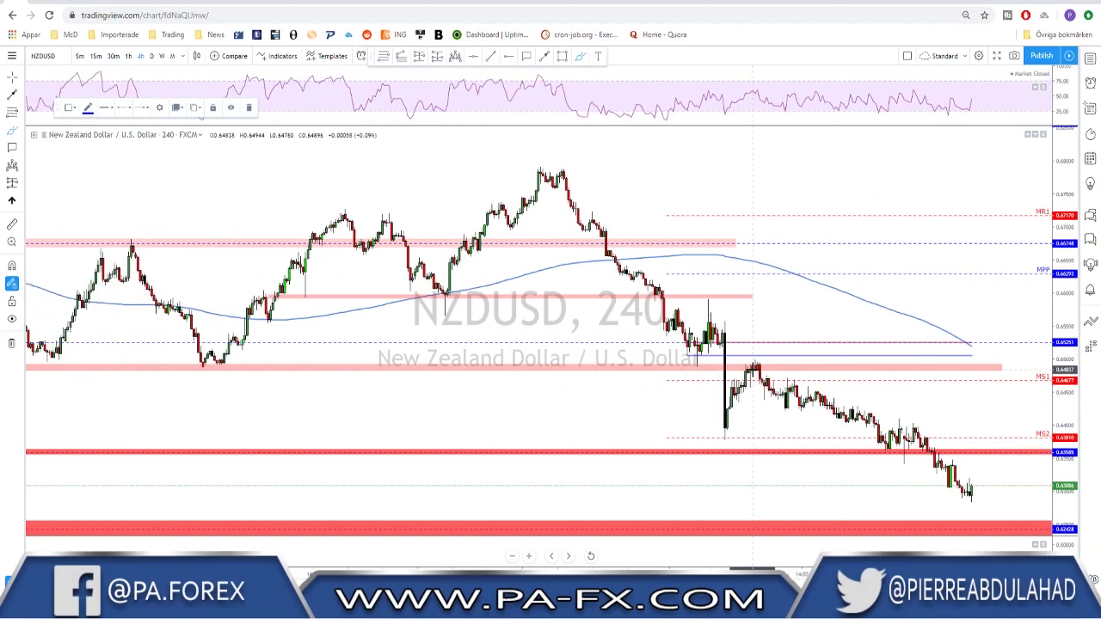
scroll(792, 364, "up", 2)
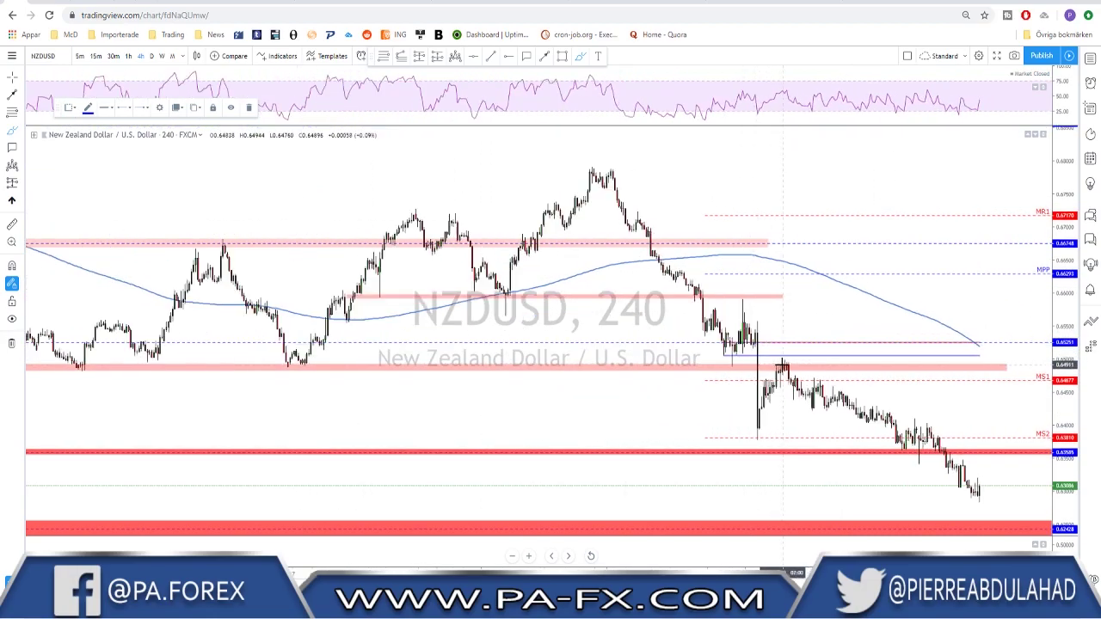
left_click_drag(976, 418, 778, 396)
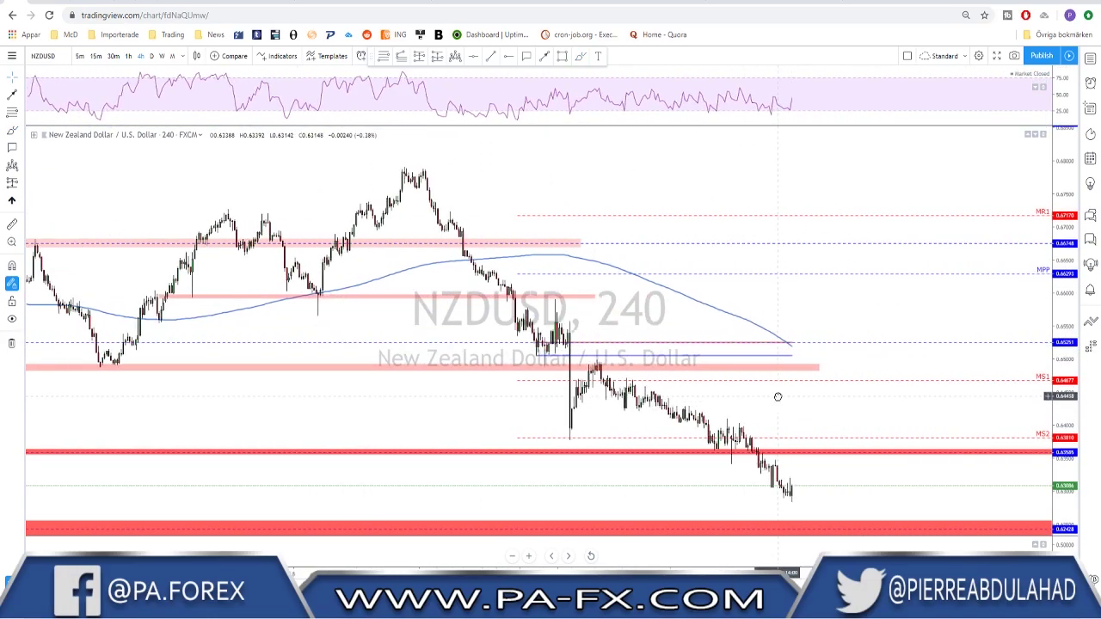
left_click(580, 56)
mouse_move(795, 497)
left_mouse_down()
mouse_move(809, 432)
mouse_move(819, 461)
mouse_move(831, 418)
left_mouse_up()
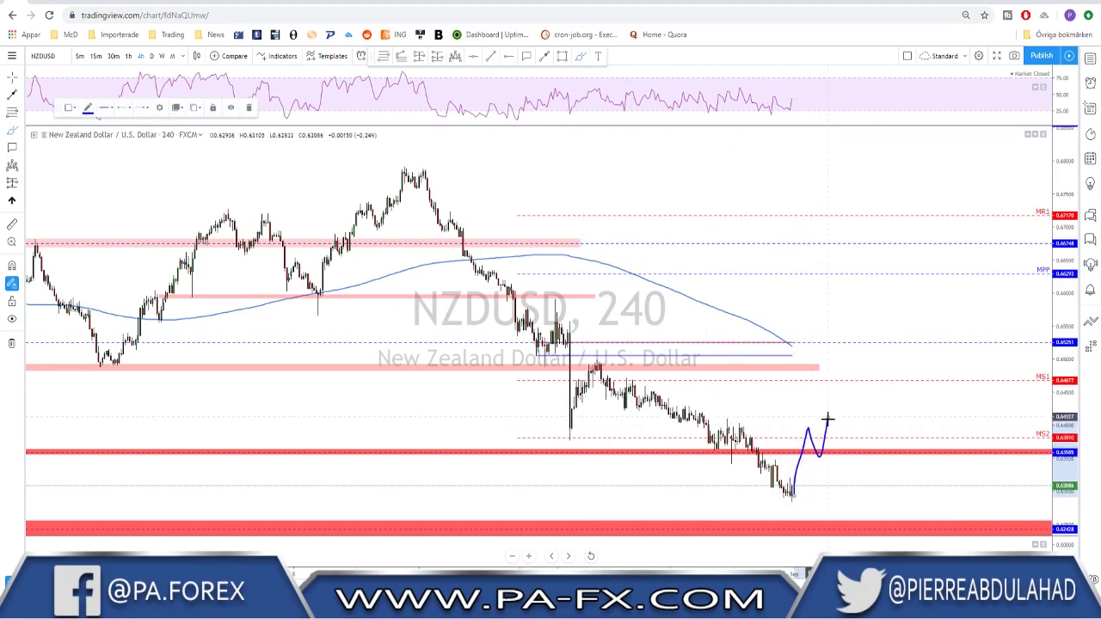
key("ctrl+z")
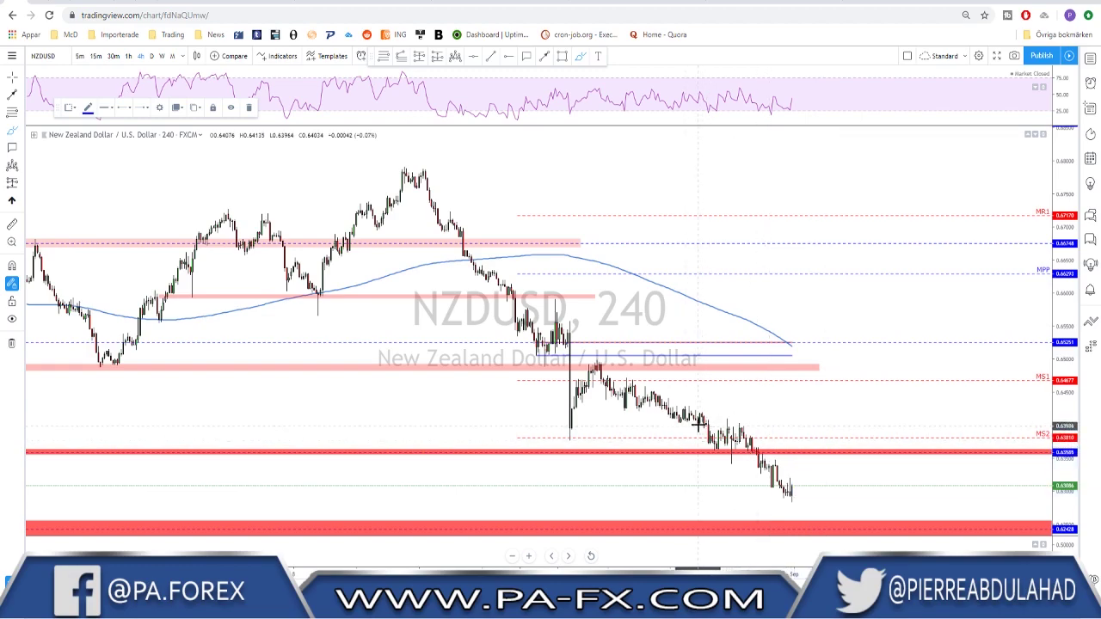
- Draw a horizontal line near 0.640 from the late-August price area and circle the swing highs around it
left_click_drag(707, 423, 886, 424)
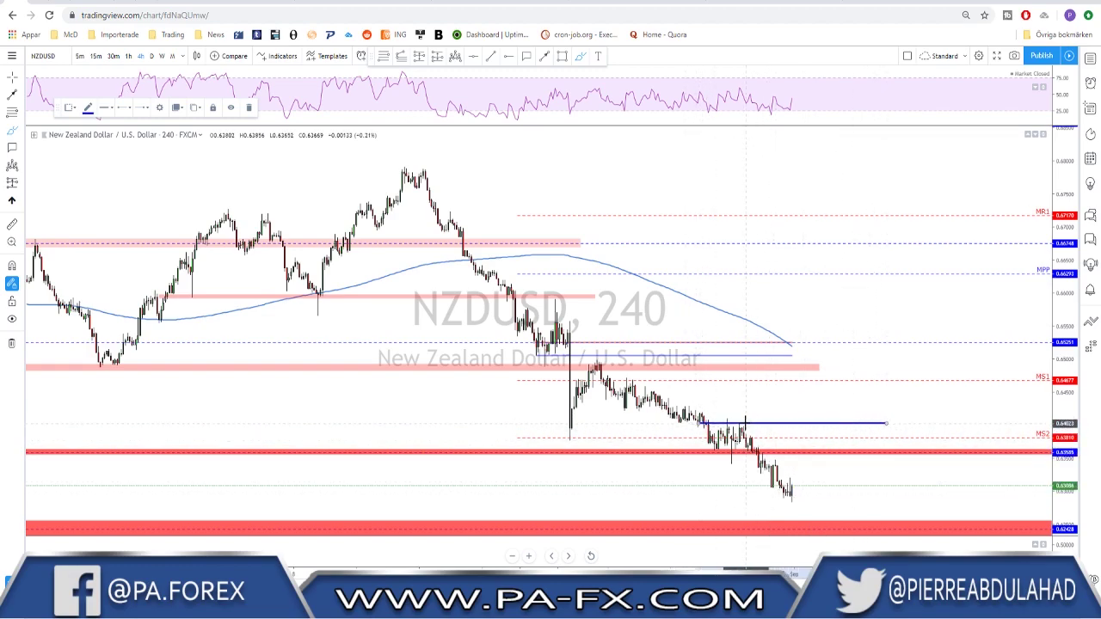
left_click_drag(723, 427, 733, 417)
- Sketch a break above the 0.640 line, a circled retest near MS2 and an arrow past MS1, and undo everything except the line
left_click_drag(791, 495, 818, 394)
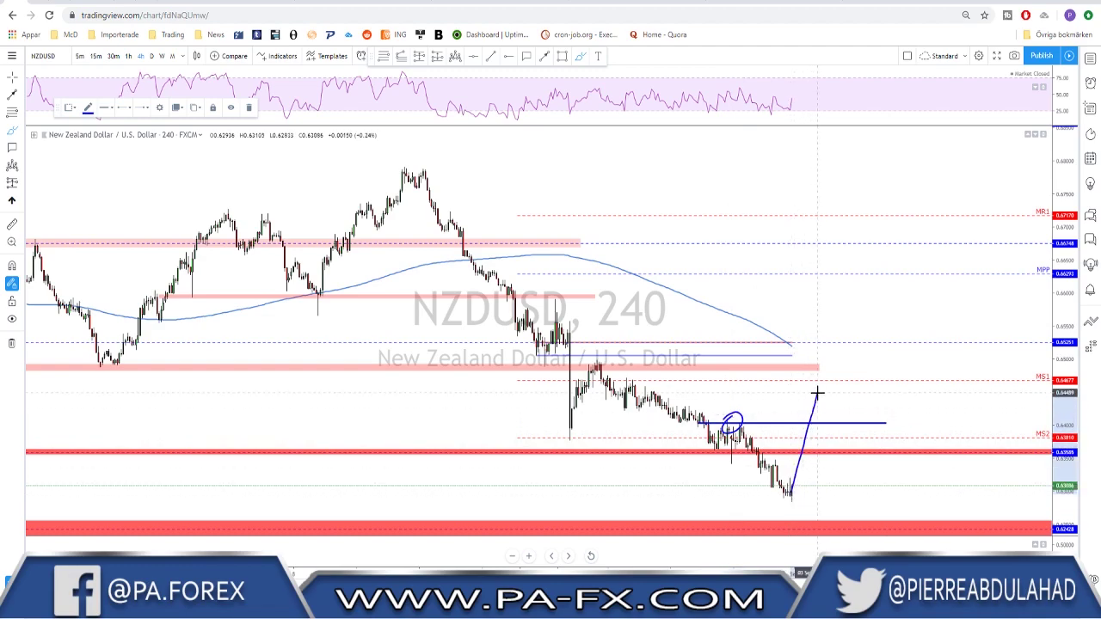
mouse_move(817, 394)
left_mouse_down()
mouse_move(836, 437)
mouse_move(857, 376)
left_mouse_up()
mouse_move(836, 433)
left_mouse_down()
mouse_move(846, 453)
mouse_move(841, 429)
left_mouse_up()
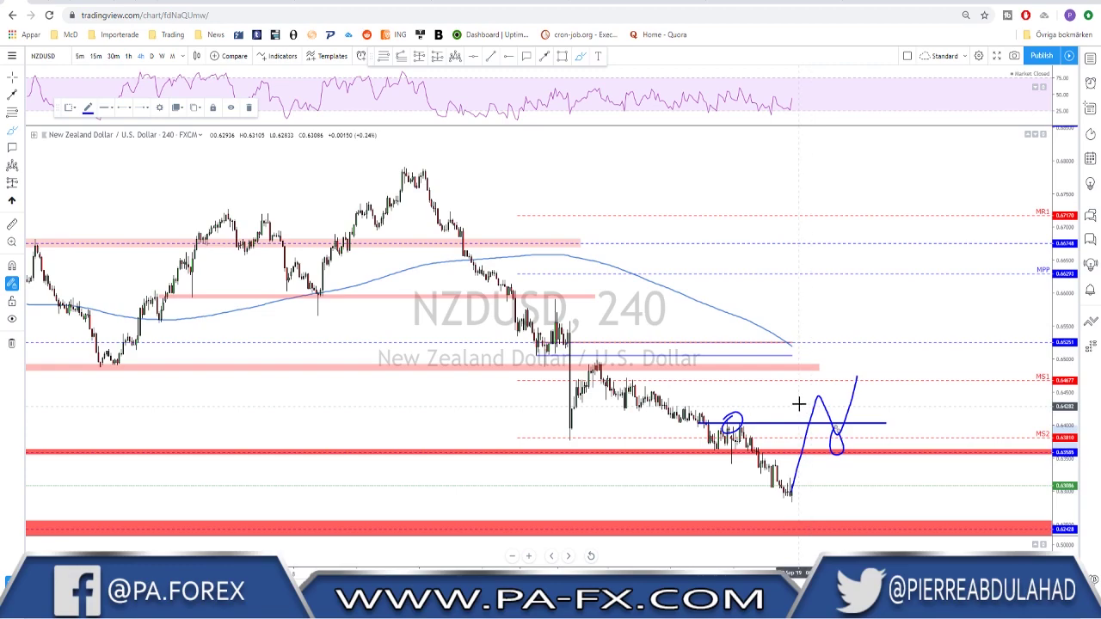
mouse_move(853, 379)
left_mouse_down()
mouse_move(864, 363)
mouse_move(866, 379)
left_mouse_up()
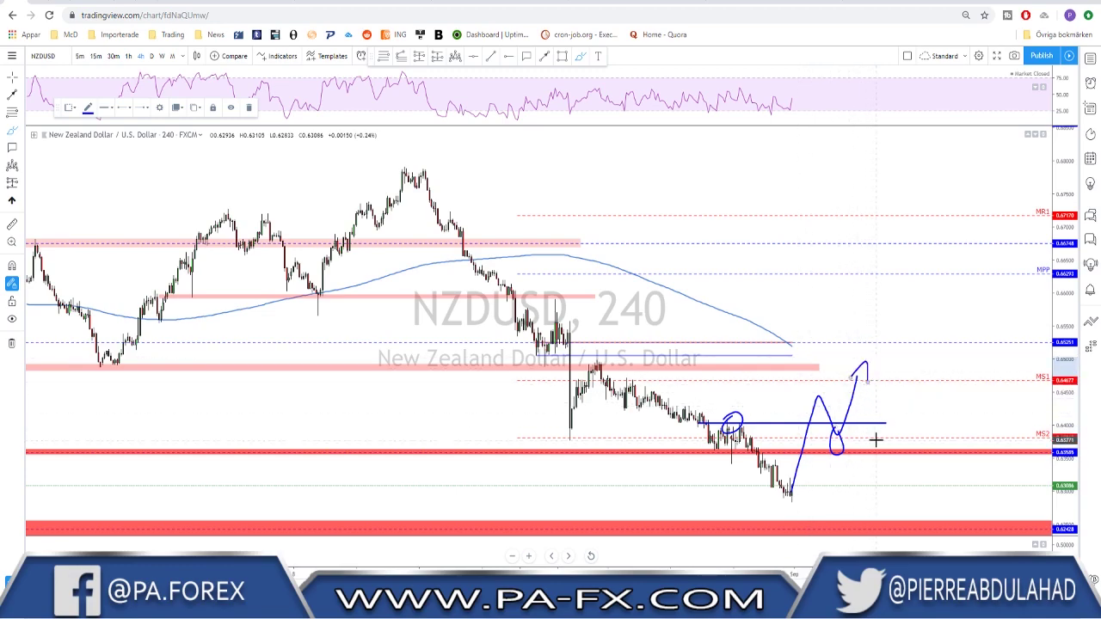
key("ctrl+z")
key("ctrl+z")
key("ctrl+z")
key("ctrl+z")
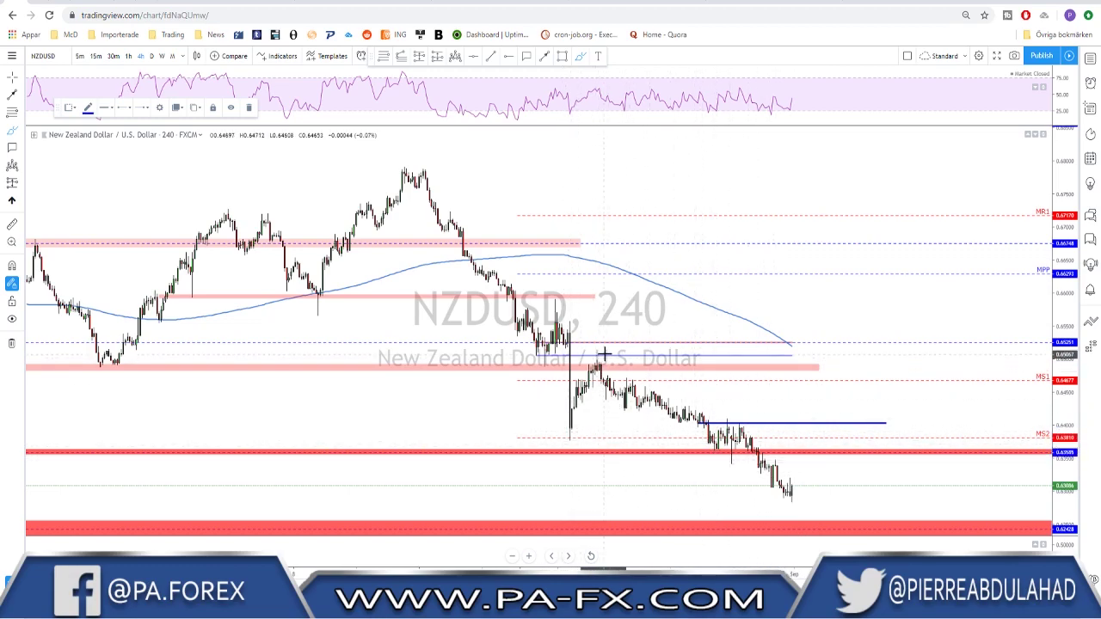
- Trace the swings of the decline with a pullback to MS2 and a fall to about 0.625, and undo it together with the 0.640 line
mouse_move(593, 353)
left_mouse_down()
mouse_move(572, 390)
mouse_move(576, 422)
mouse_move(596, 355)
mouse_move(570, 434)
mouse_move(596, 366)
mouse_move(701, 441)
mouse_move(747, 435)
mouse_move(788, 499)
mouse_move(804, 442)
left_mouse_up()
key("ctrl+z")
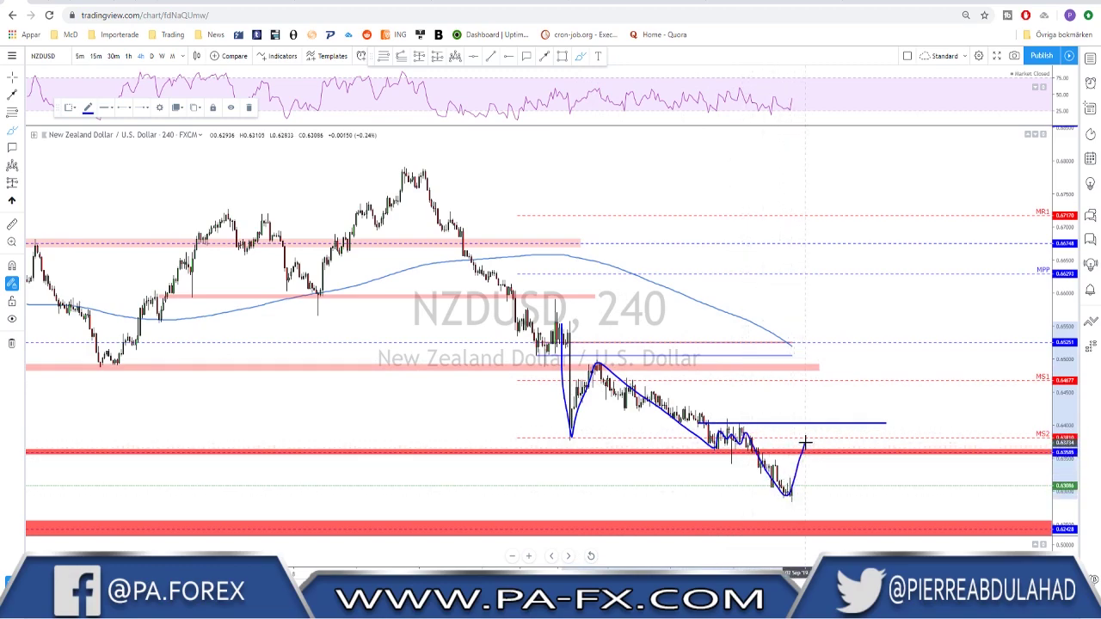
left_click_drag(809, 436, 847, 525)
key("ctrl+z")
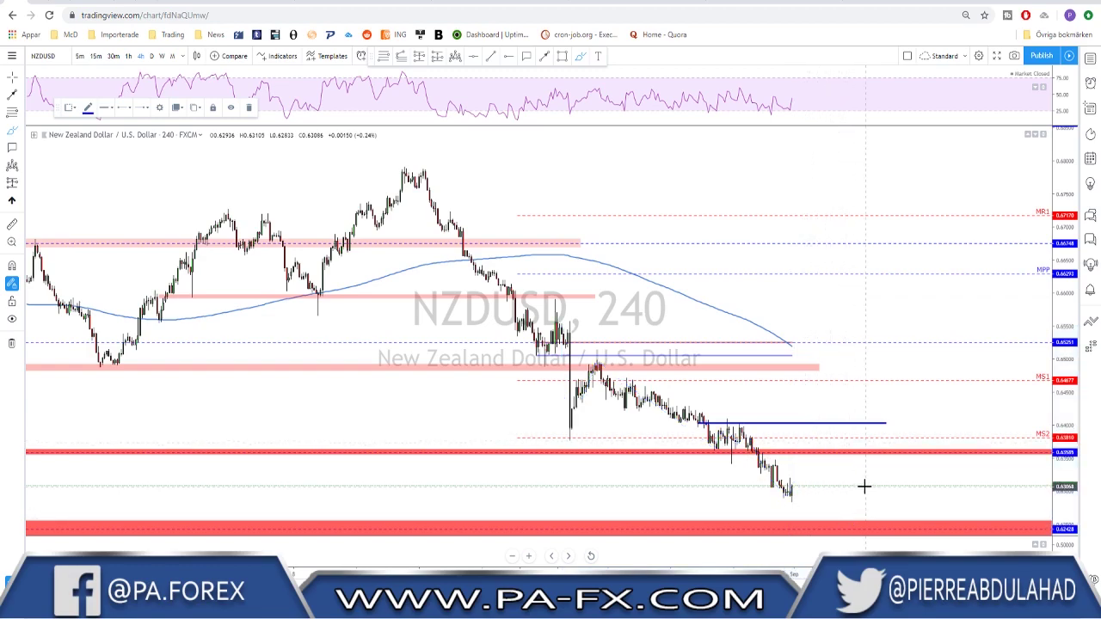
key("ctrl+z")
scroll(834, 426, "down", 2)
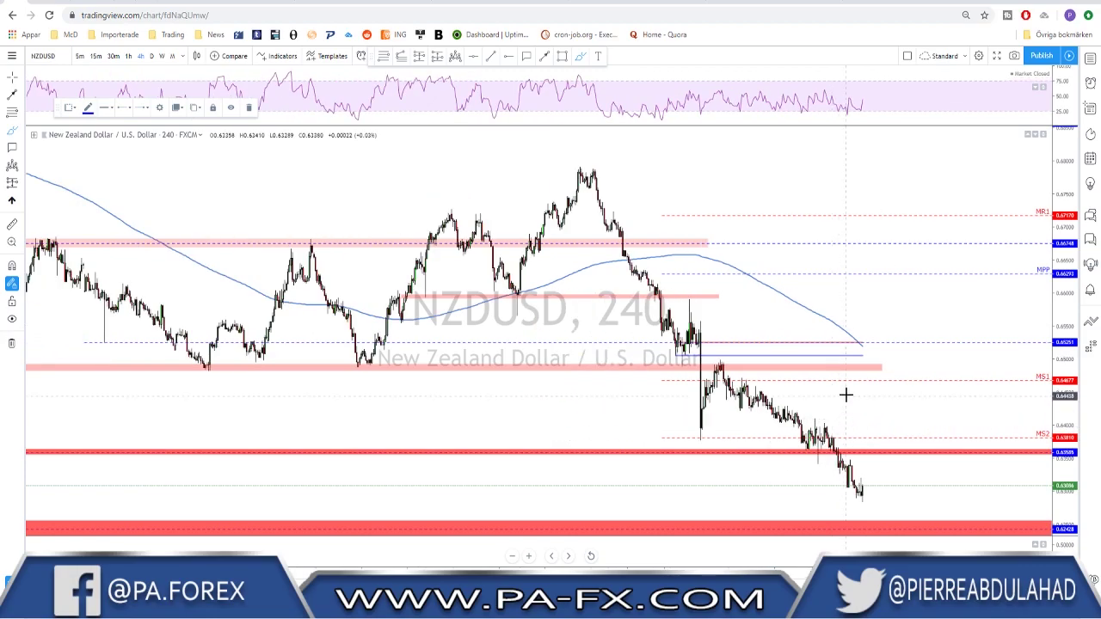
scroll(848, 392, "down", 2)
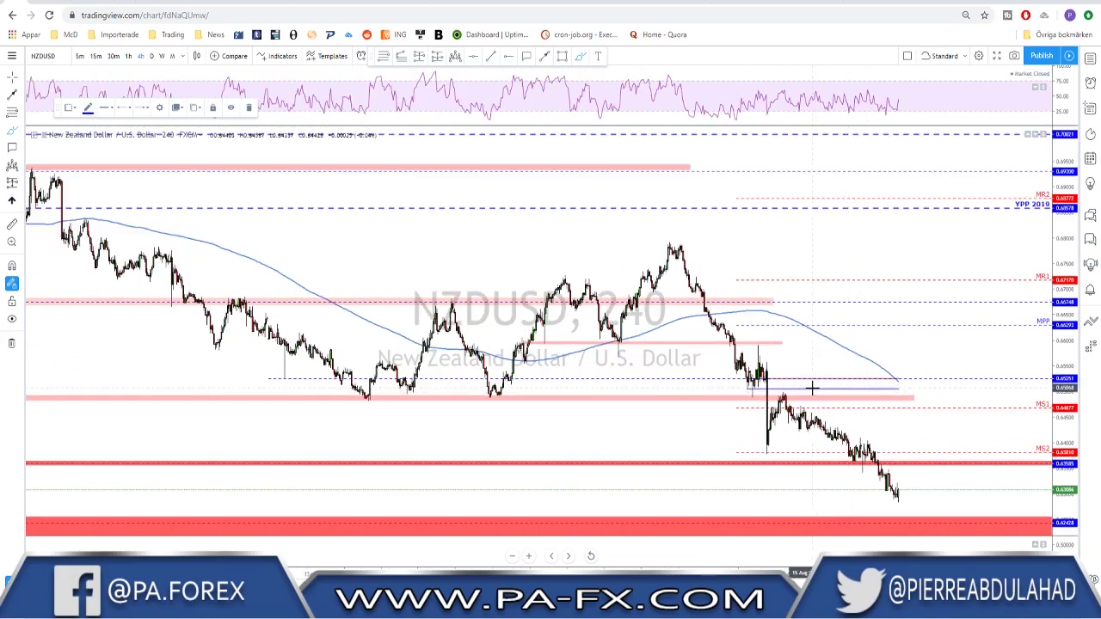